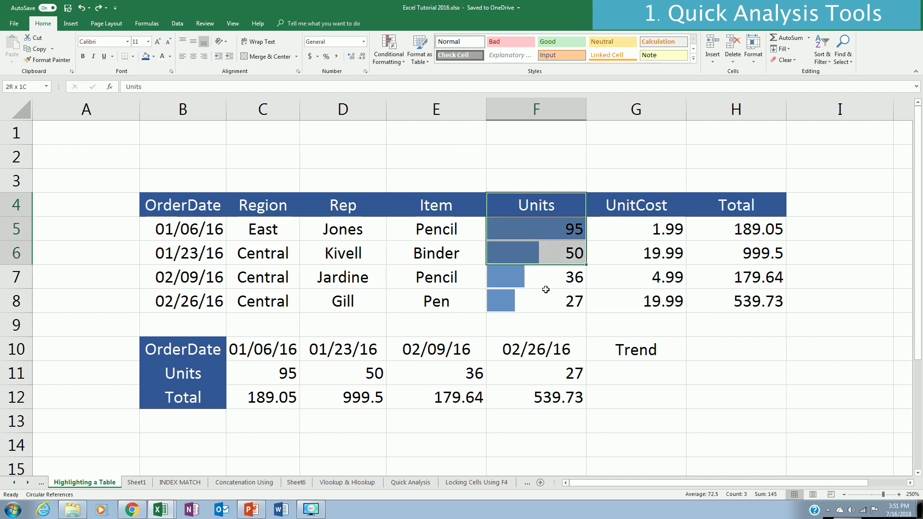
Compare the data bars of the individual Units values in F5:F8
{"action": "left_click", "coordinate": [550, 234]}
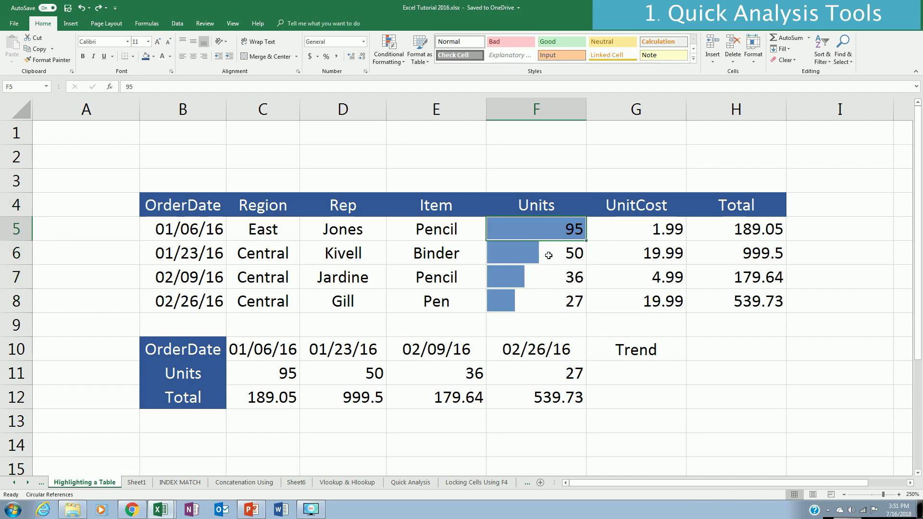
{"action": "left_click", "coordinate": [548, 255]}
{"action": "left_click", "coordinate": [544, 280]}
{"action": "left_click", "coordinate": [542, 307]}
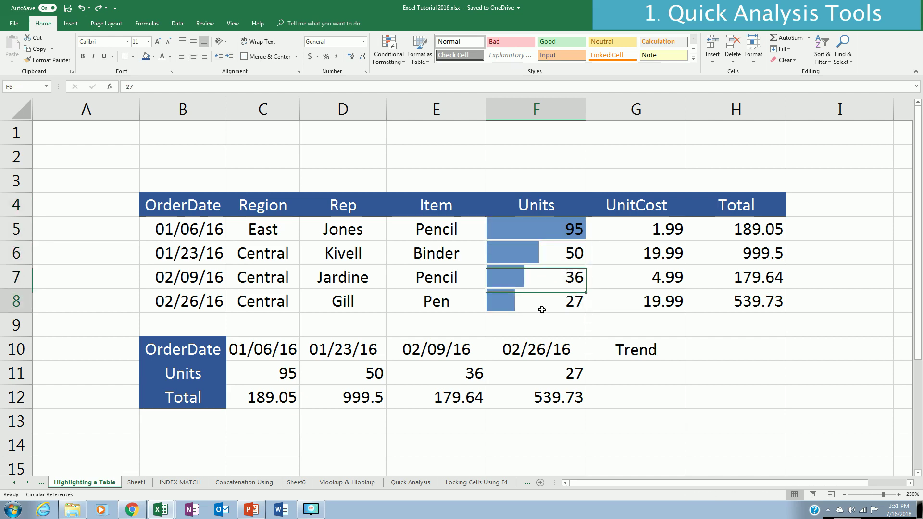
{"action": "left_click", "coordinate": [534, 235]}
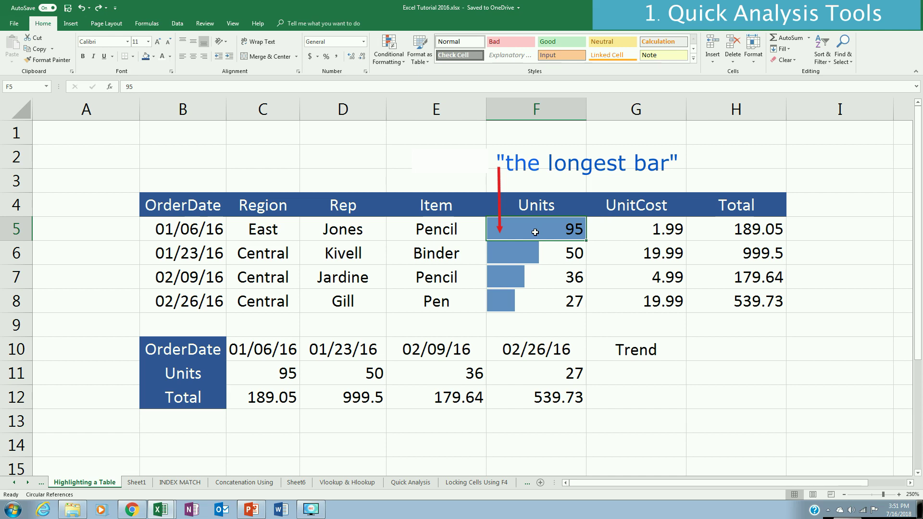
{"action": "left_click", "coordinate": [529, 297]}
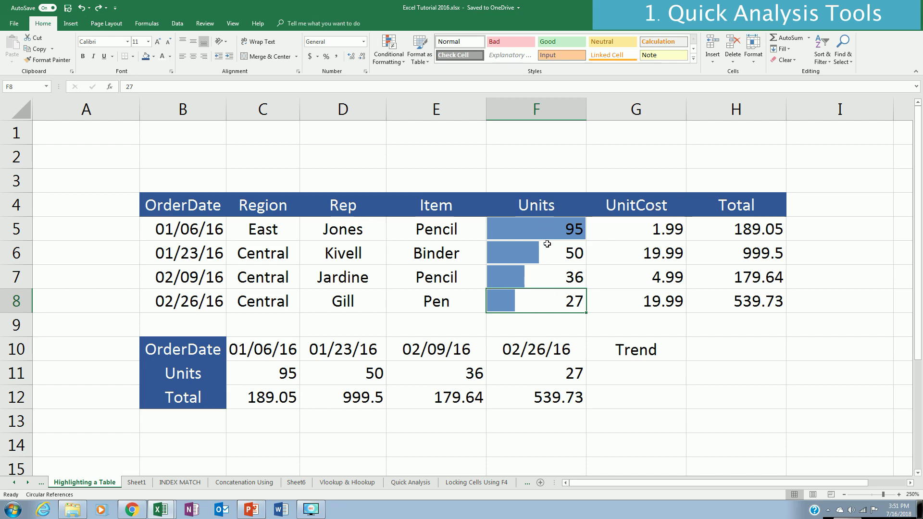
Apply Data Bars formatting to the UnitCost values in G5:G8 using Quick Analysis
{"action": "left_click_drag", "start_coordinate": [660, 231], "coordinate": [662, 300]}
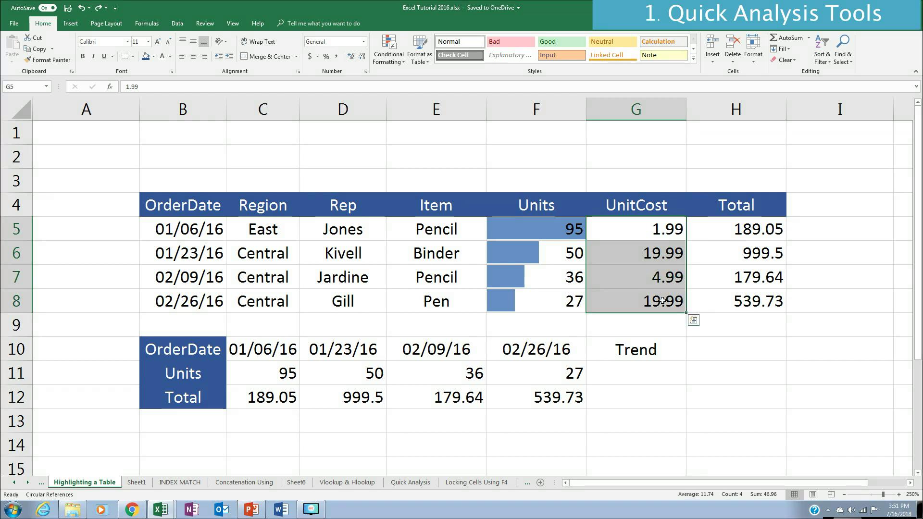
{"action": "left_click", "coordinate": [694, 321]}
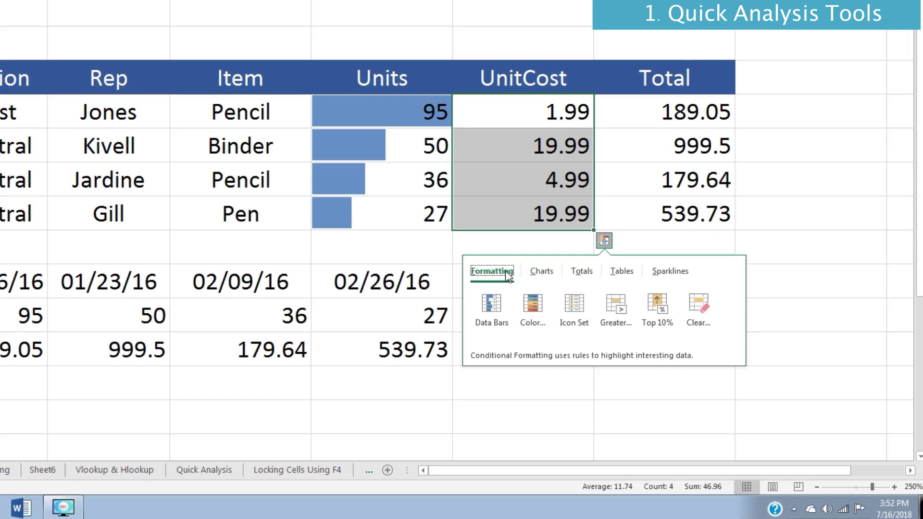
{"action": "left_click", "coordinate": [542, 272]}
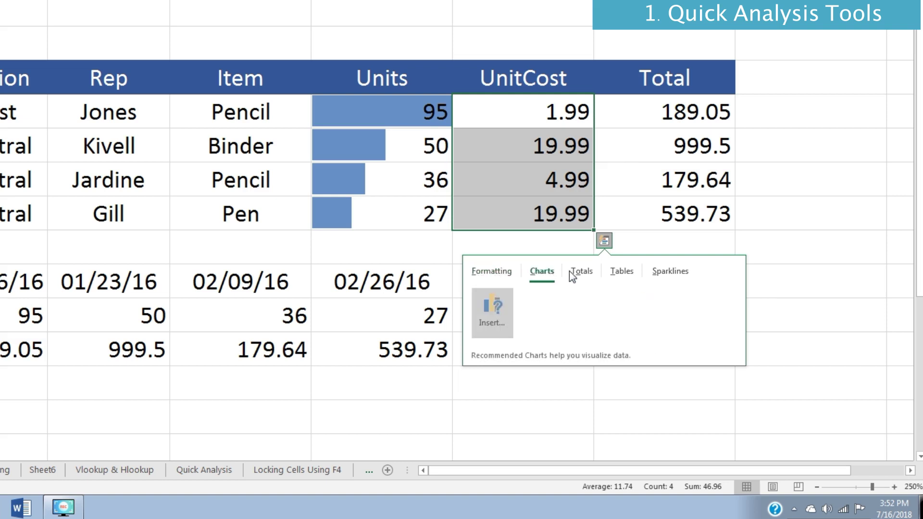
{"action": "left_click", "coordinate": [579, 274]}
{"action": "left_click", "coordinate": [622, 272]}
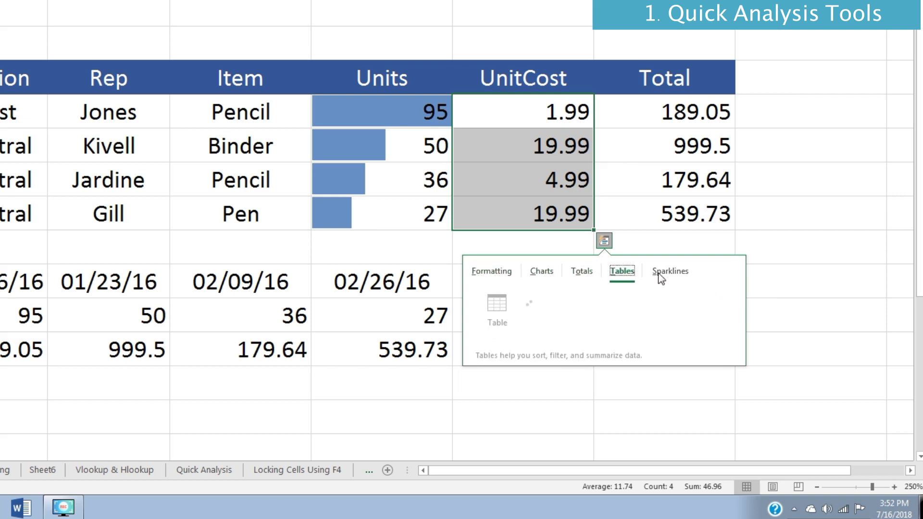
{"action": "left_click", "coordinate": [683, 276]}
{"action": "left_click", "coordinate": [491, 270]}
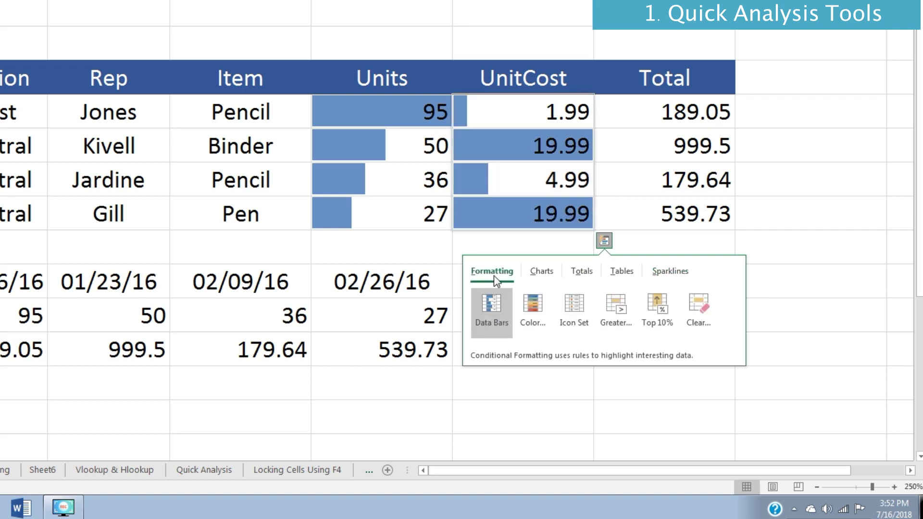
{"action": "left_click", "coordinate": [492, 308]}
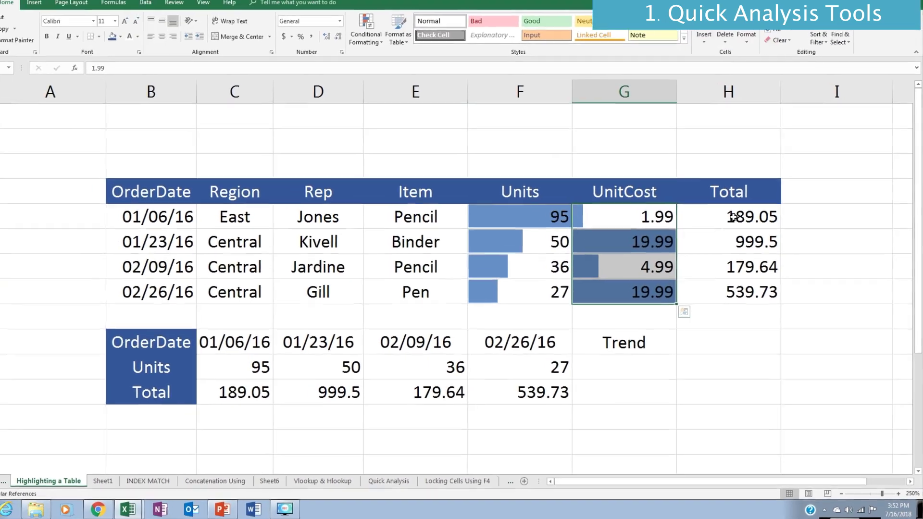
Apply Data Bars formatting to the Total values in H5:H8 using Quick Analysis
{"action": "left_click_drag", "start_coordinate": [698, 159], "coordinate": [703, 255]}
{"action": "left_click_drag", "start_coordinate": [745, 306], "coordinate": [746, 306]}
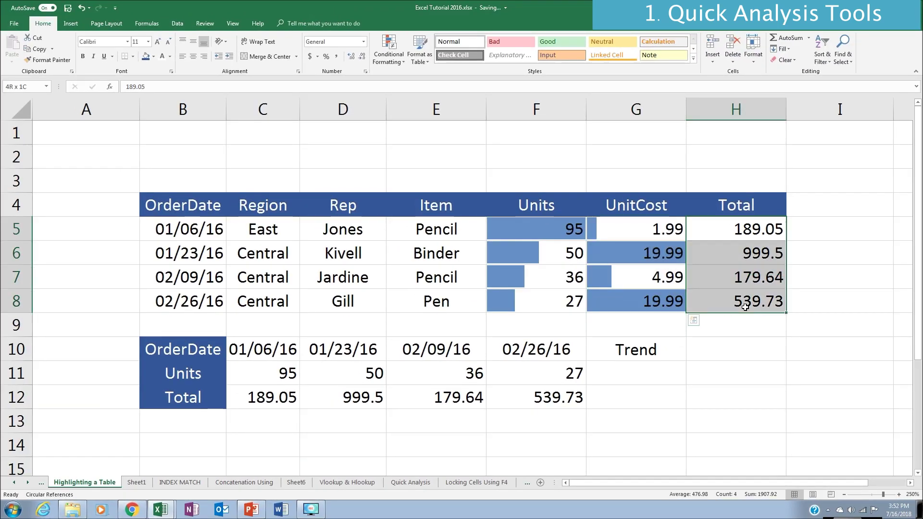
{"action": "left_click", "coordinate": [794, 321]}
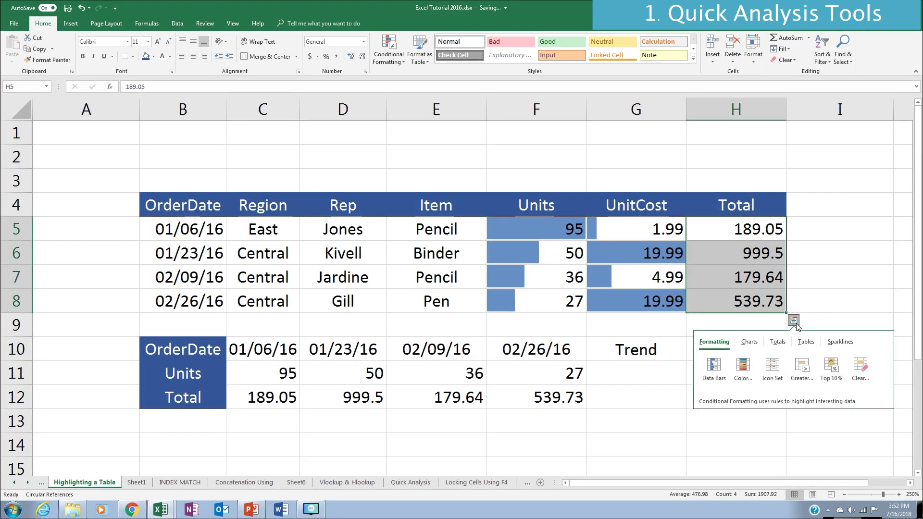
{"action": "left_click", "coordinate": [715, 371]}
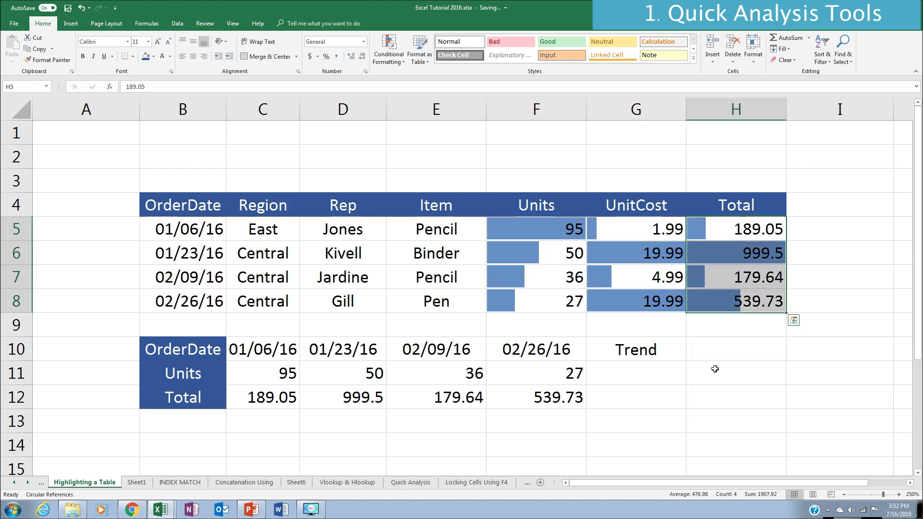
{"action": "left_click", "coordinate": [736, 260]}
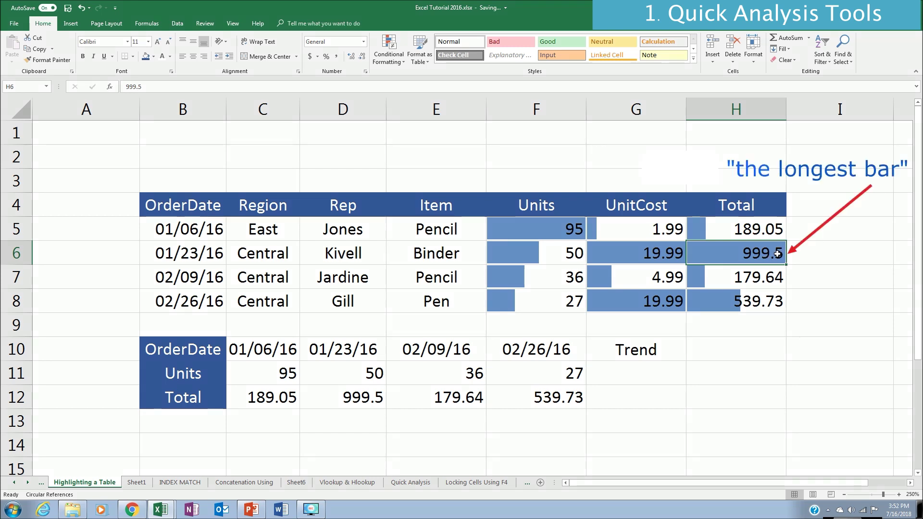
{"action": "left_click", "coordinate": [602, 228]}
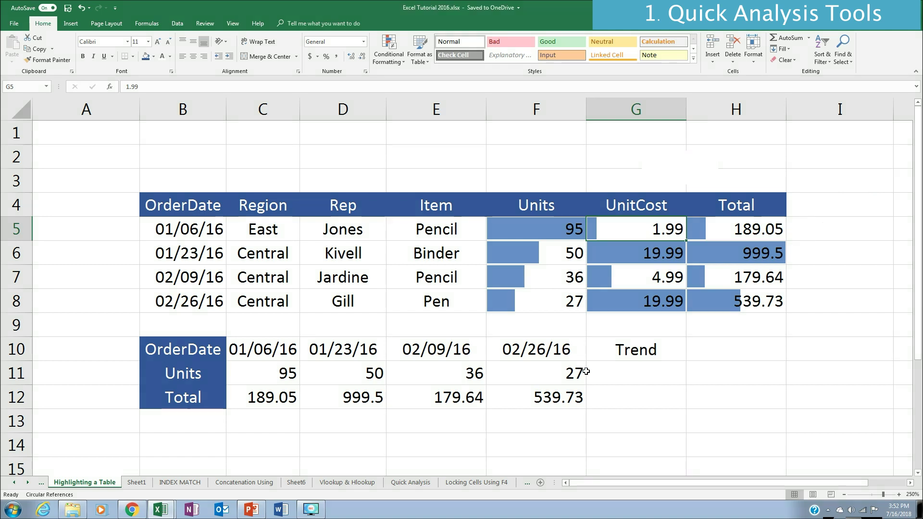
Add a Line sparkline for the Units values in C11:F11 to the Trend column using Quick Analysis
{"action": "left_click", "coordinate": [276, 376]}
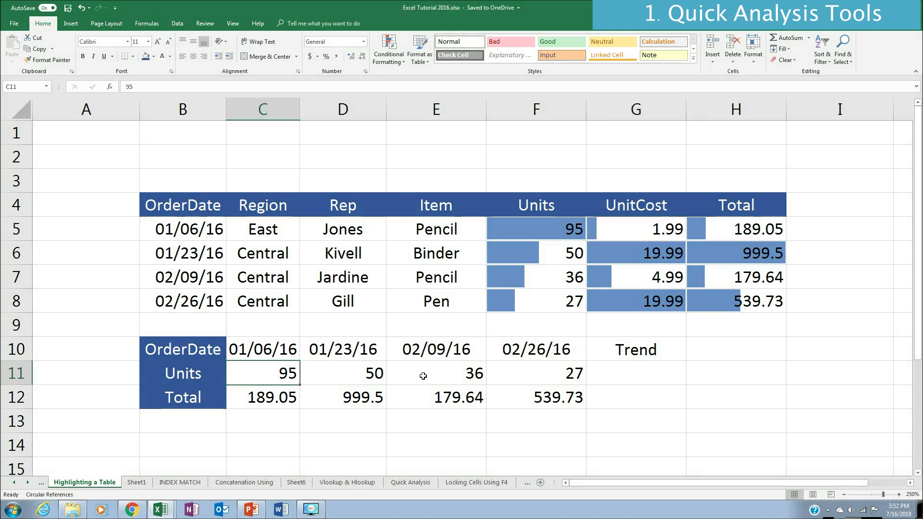
{"action": "key", "text": "shift+Right"}
{"action": "key", "text": "shift+Right"}
{"action": "key", "text": "shift+Right"}
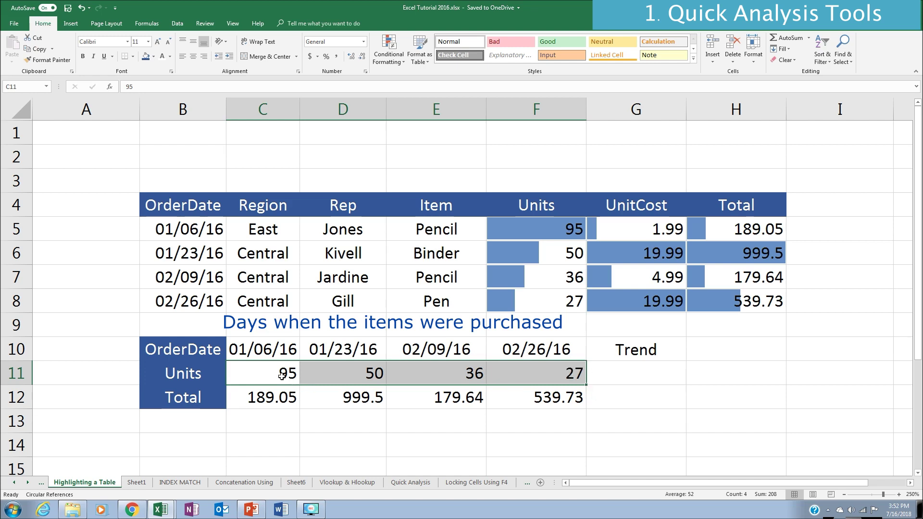
{"action": "left_click", "coordinate": [594, 394]}
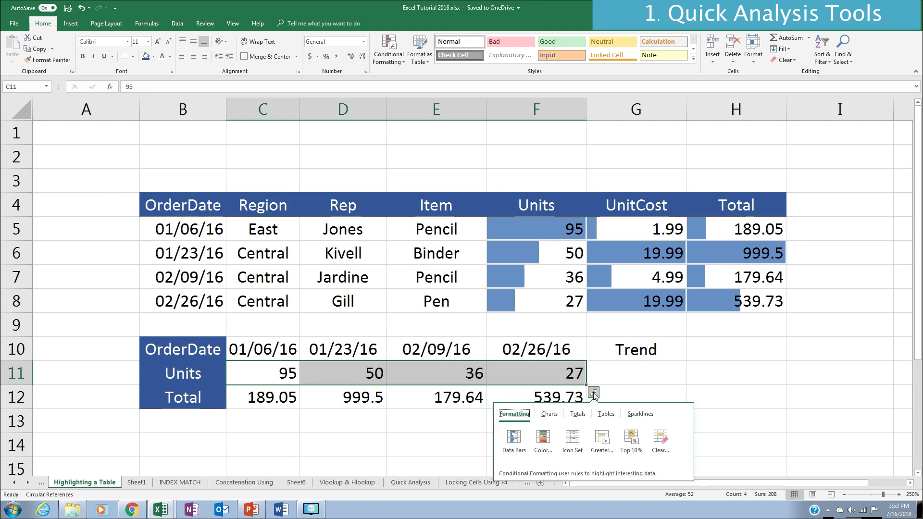
{"action": "left_click", "coordinate": [643, 416]}
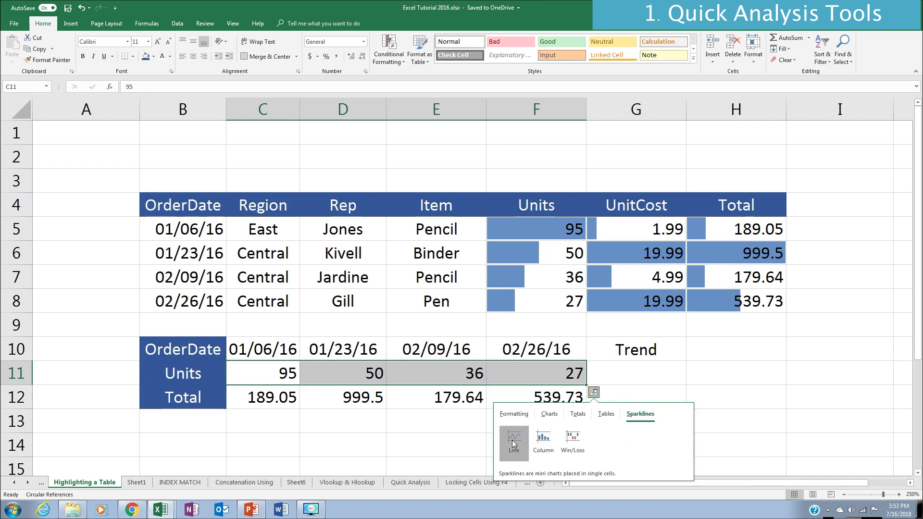
{"action": "left_click", "coordinate": [512, 443]}
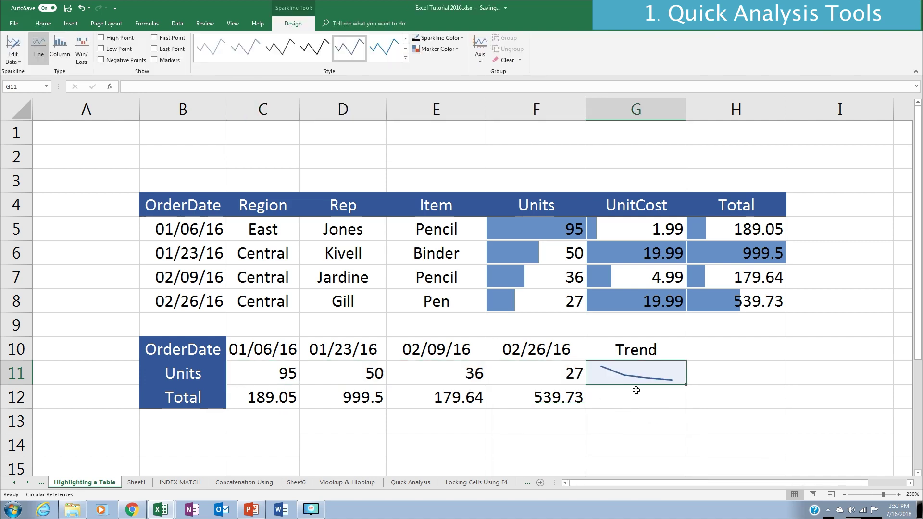
Copy the Units sparkline from G11 into G12 to show the trend of the Total row
{"action": "key", "text": "ctrl+c"}
{"action": "left_click", "coordinate": [623, 401]}
{"action": "key", "text": "ctrl+v"}
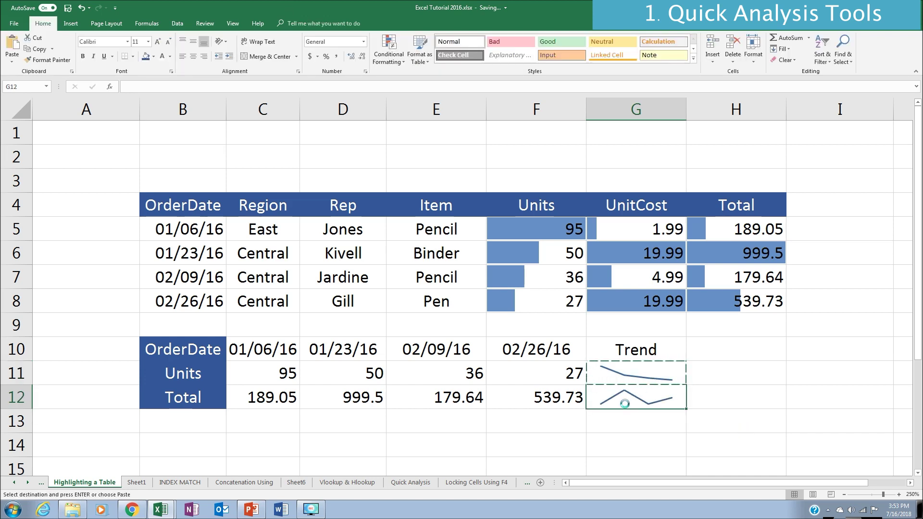
{"action": "key", "text": "Escape"}
{"action": "left_click", "coordinate": [622, 416]}
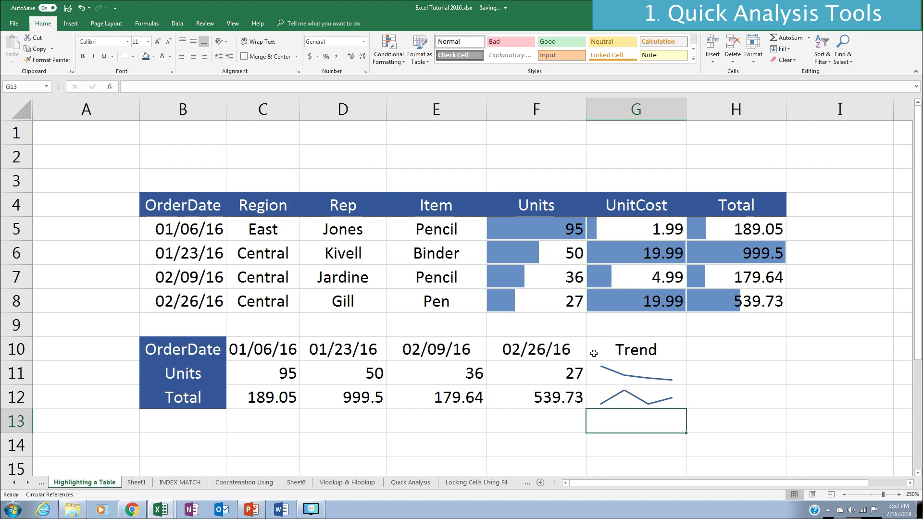
{"action": "left_click", "coordinate": [625, 394]}
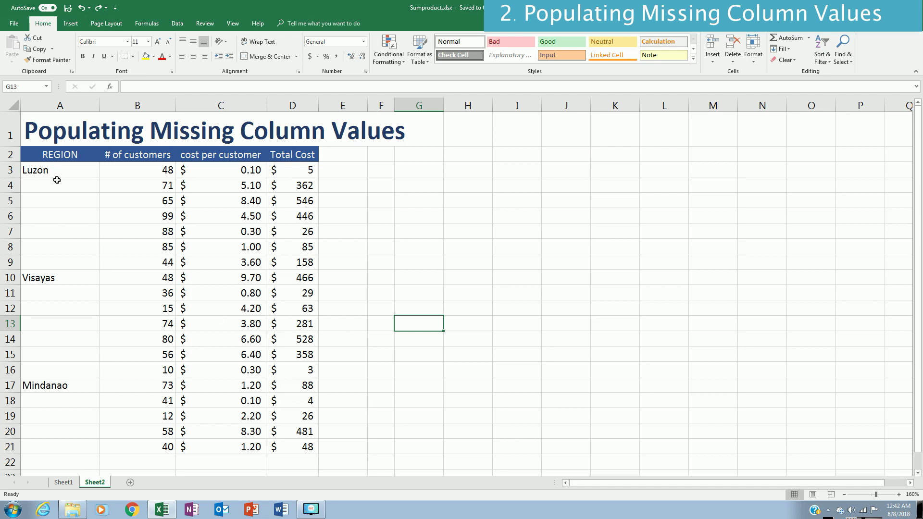
Select all blank cells of the REGION column A with Go To Special's Blanks option
{"action": "left_click", "coordinate": [60, 105]}
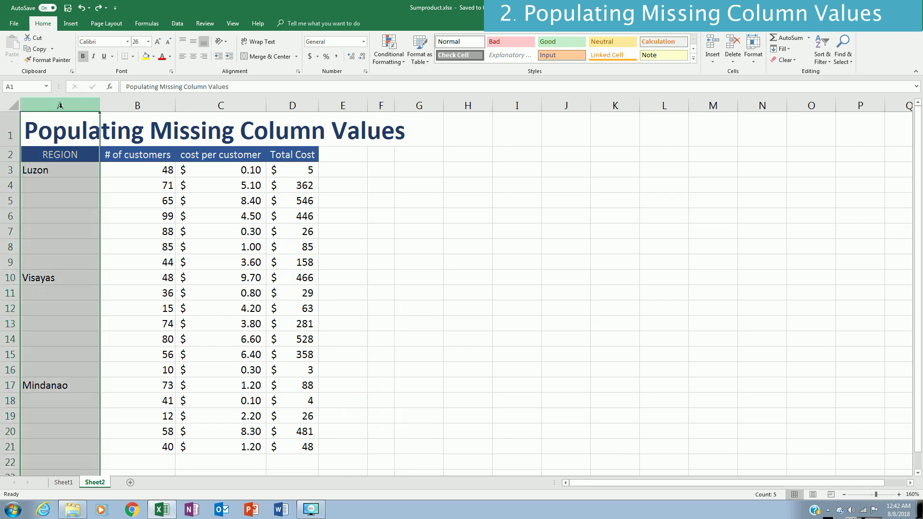
{"action": "key", "text": "F5"}
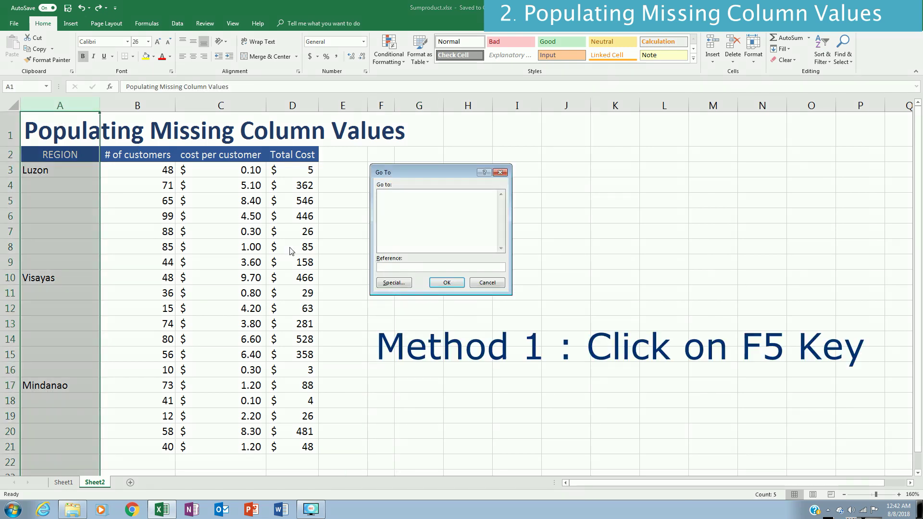
{"action": "left_click", "coordinate": [399, 285]}
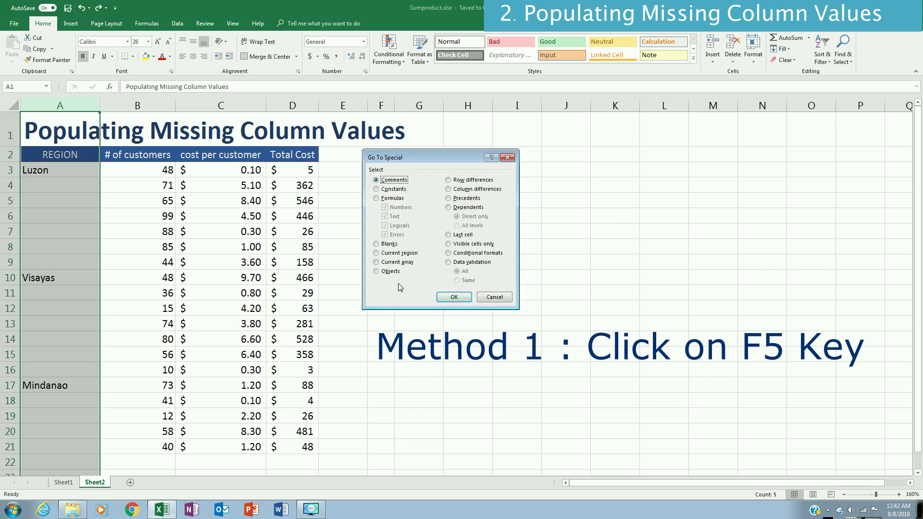
{"action": "left_click", "coordinate": [383, 245]}
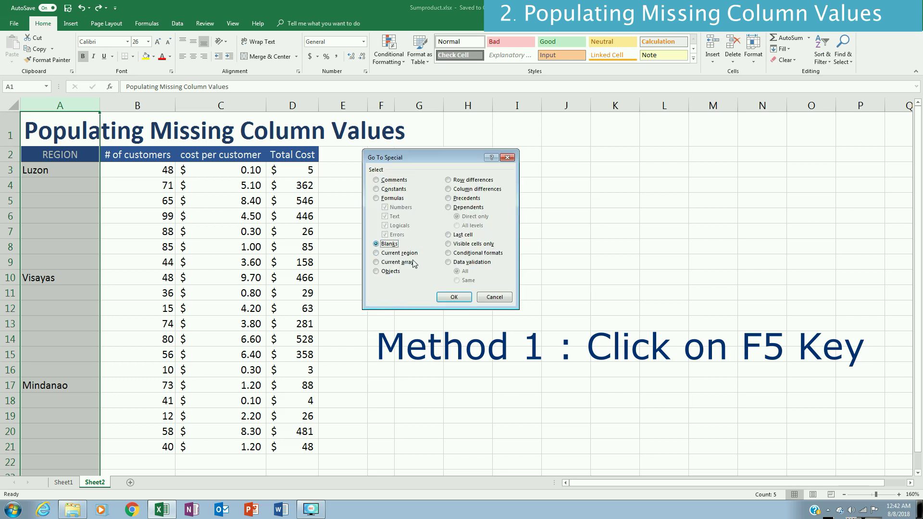
{"action": "left_click", "coordinate": [454, 297]}
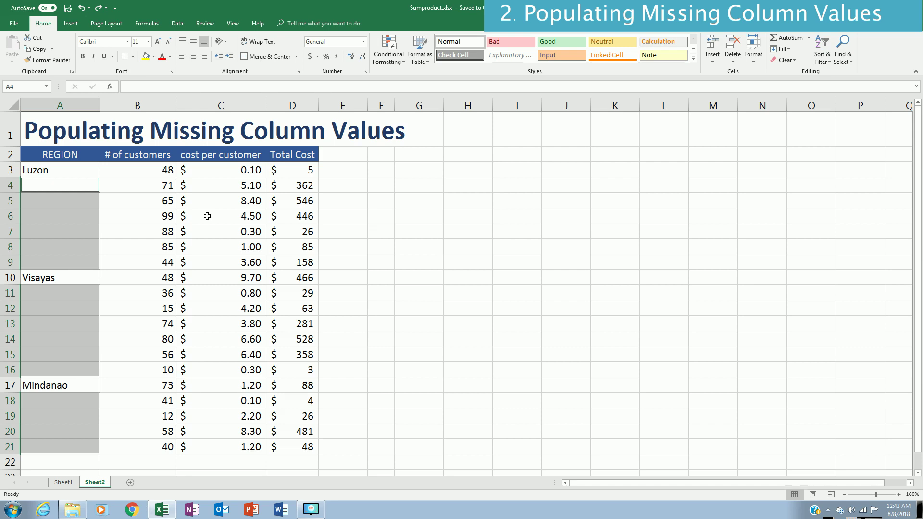
Fill all selected blank REGION cells at once with the value above each, entering the formula =A3 in A4
{"action": "type", "text": "="}
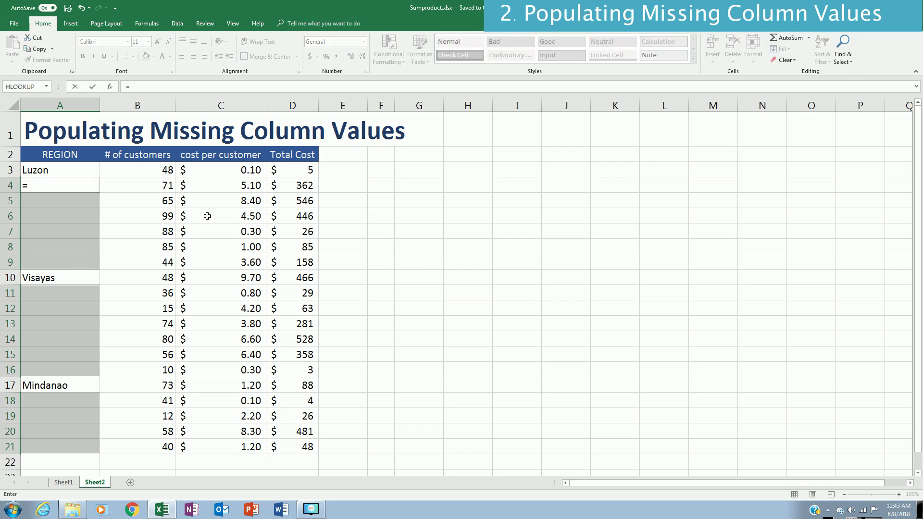
{"action": "key", "text": "Up"}
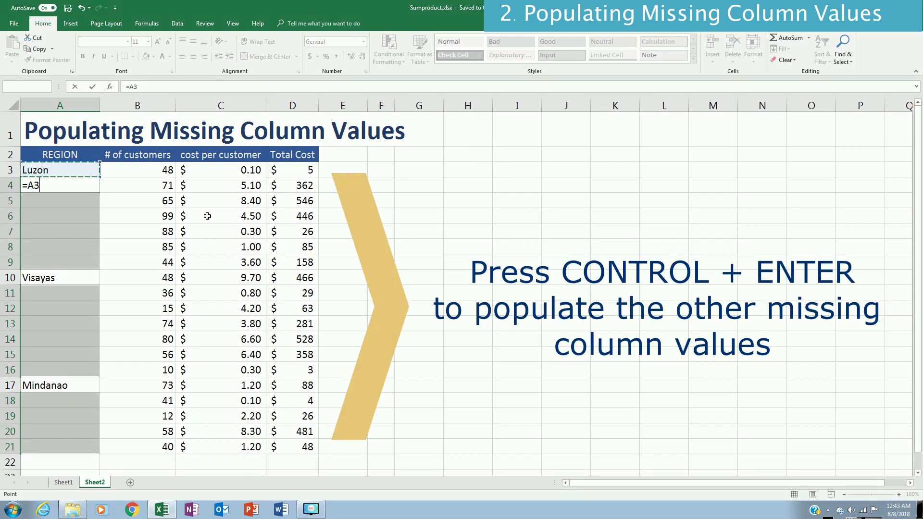
{"action": "key", "text": "ctrl+Return"}
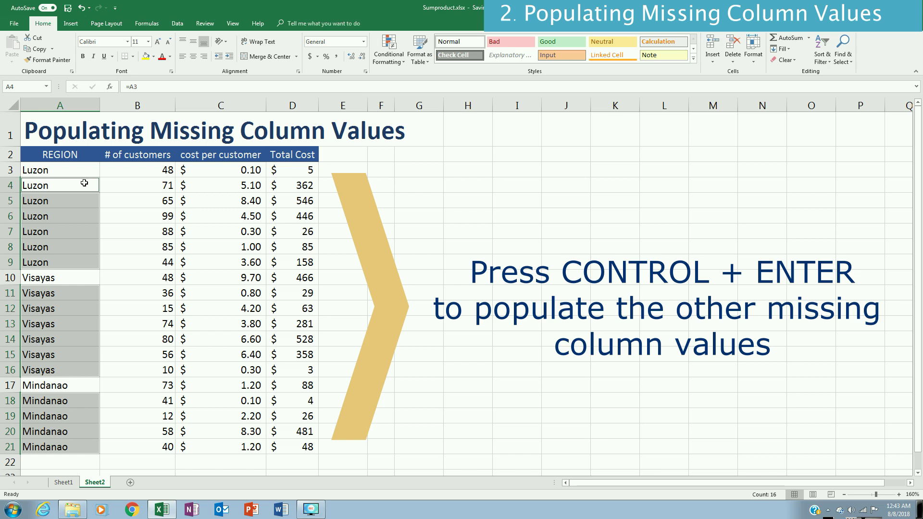
{"action": "left_click", "coordinate": [380, 231]}
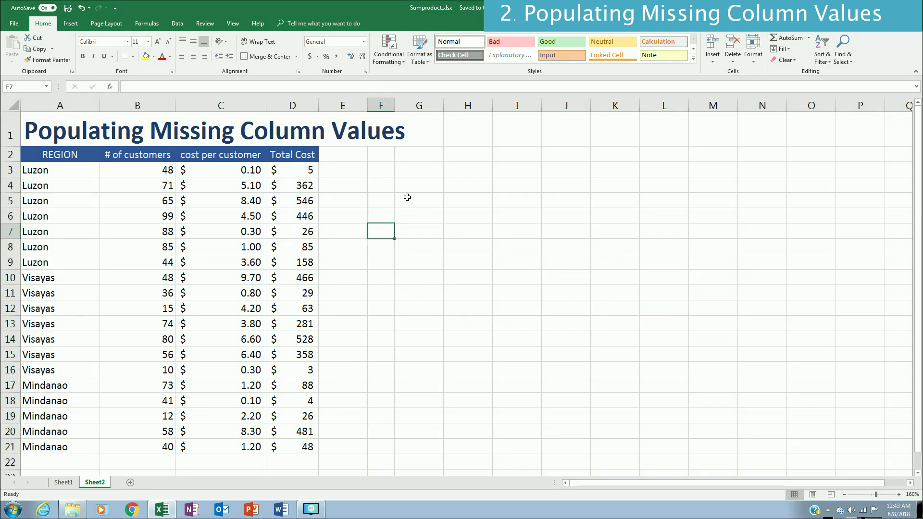
{"action": "key", "text": "ctrl+g"}
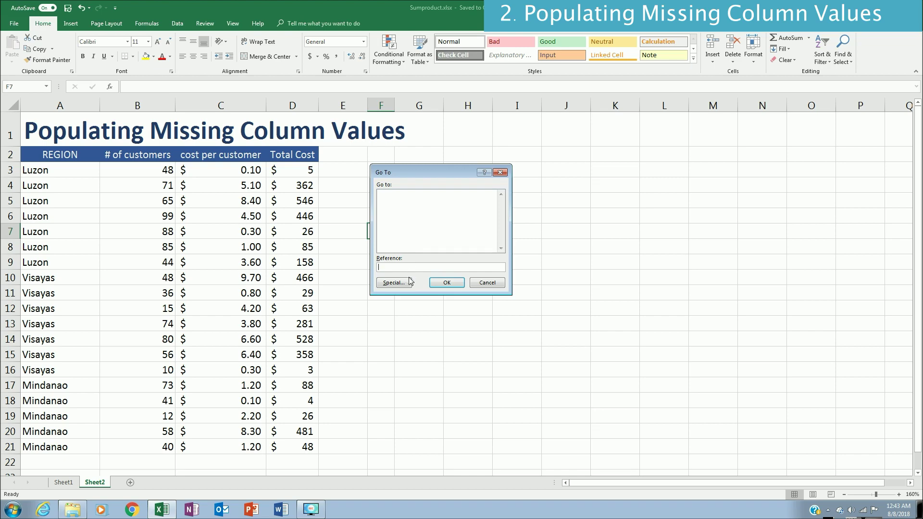
{"action": "left_click", "coordinate": [394, 283]}
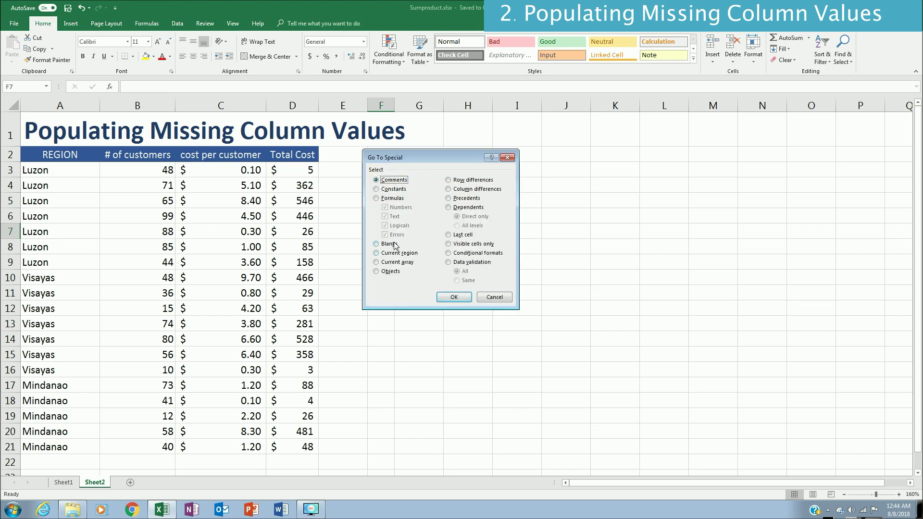
{"action": "left_click", "coordinate": [504, 298]}
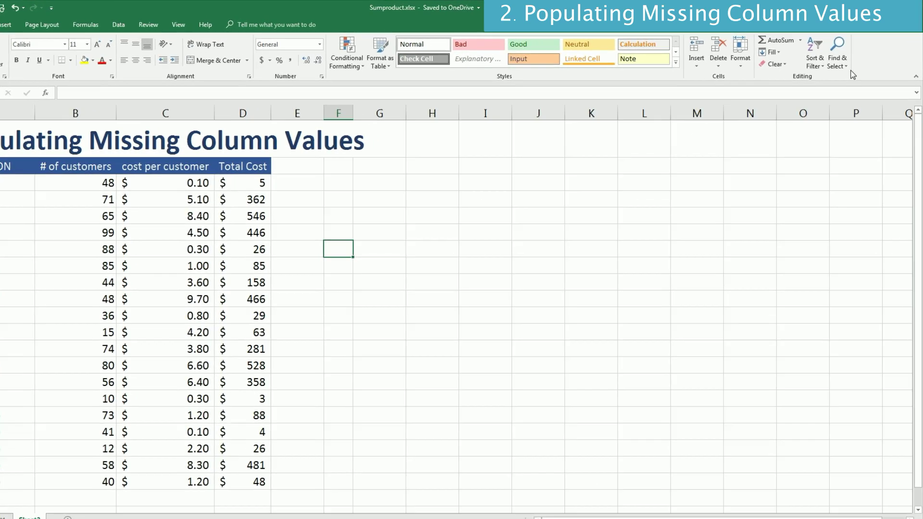
{"action": "left_click", "coordinate": [842, 53]}
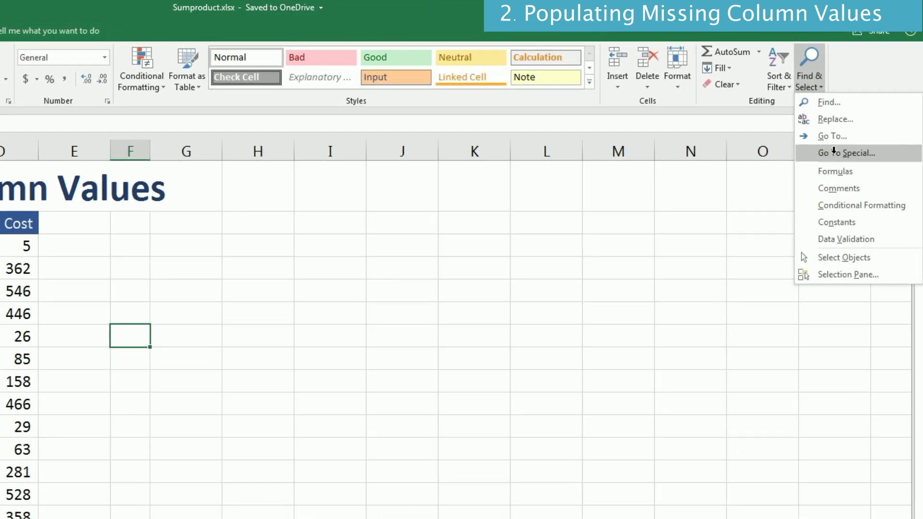
{"action": "left_click", "coordinate": [838, 149]}
{"action": "left_click", "coordinate": [144, 357]}
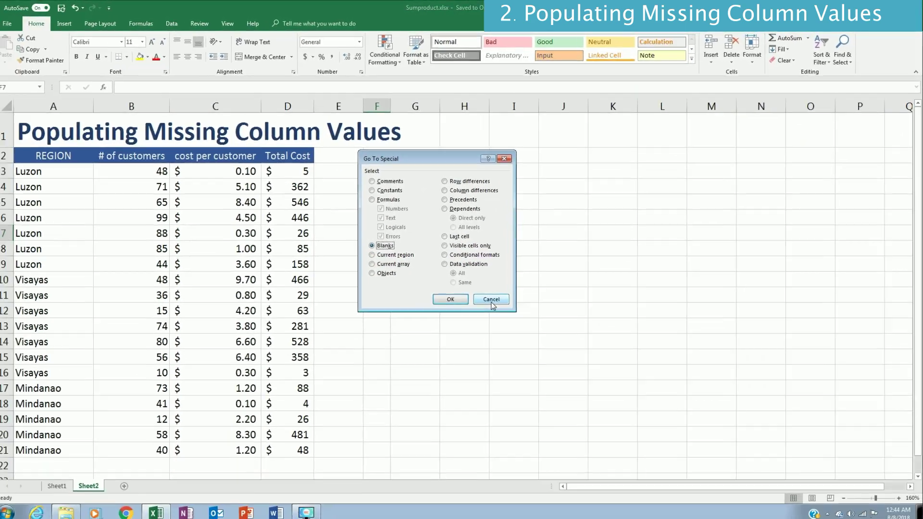
{"action": "left_click", "coordinate": [494, 297]}
{"action": "left_click", "coordinate": [415, 266]}
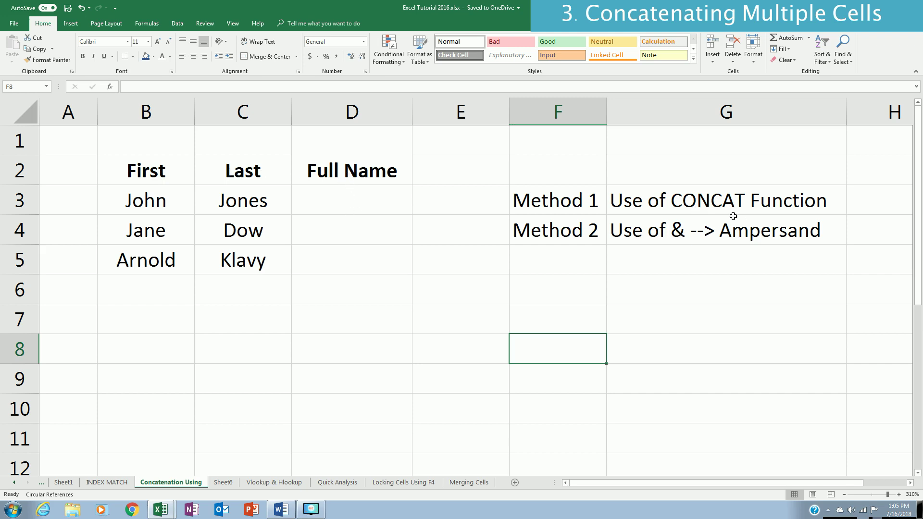
Join the first and last name in D3 with a space between them, using the formula =CONCAT(B3," ",C3)
{"action": "left_click", "coordinate": [345, 198]}
{"action": "type", "text": "=conc"}
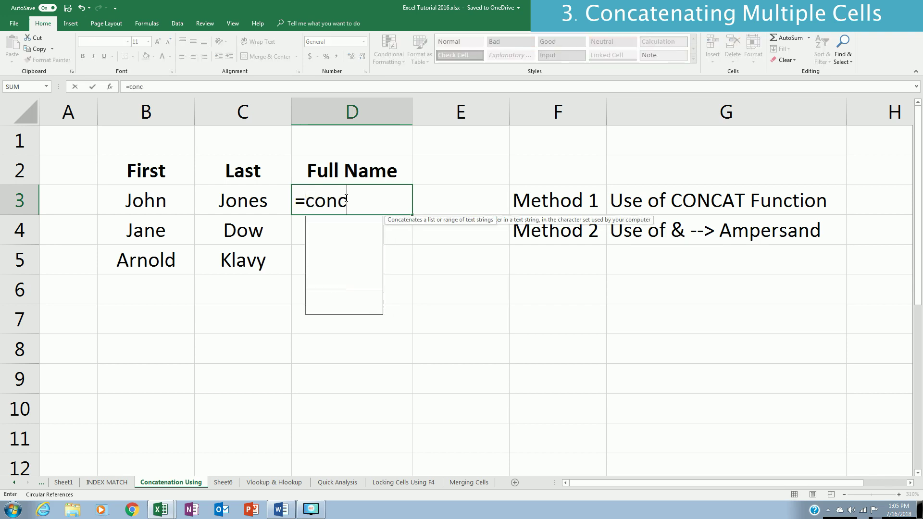
{"action": "type", "text": "at("}
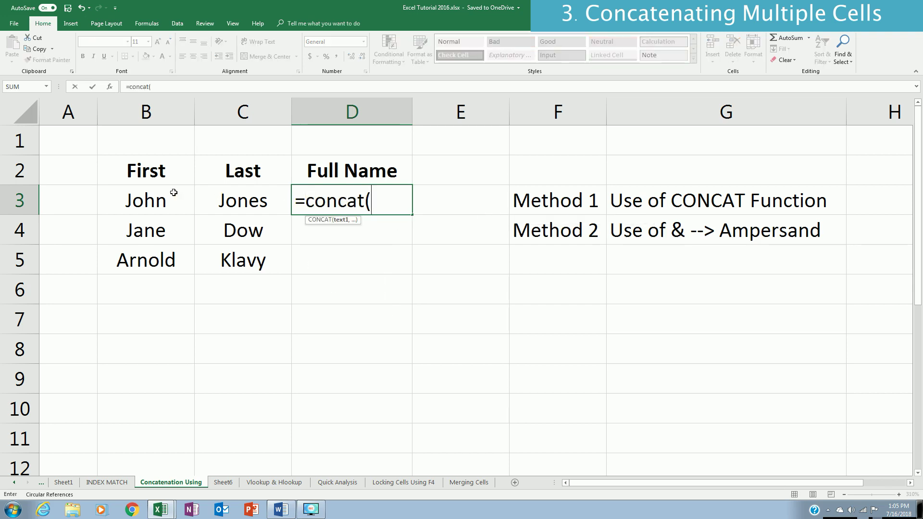
{"action": "left_click", "coordinate": [167, 200]}
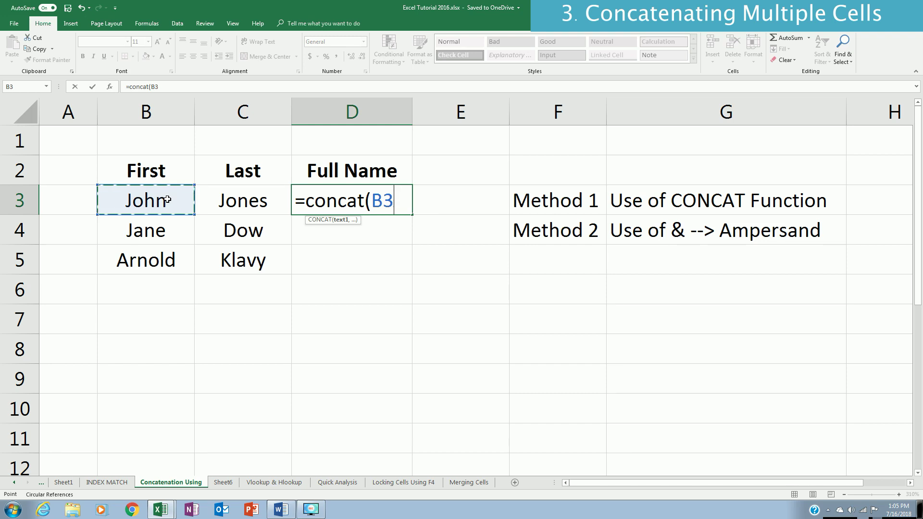
{"action": "type", "text": ",\""}
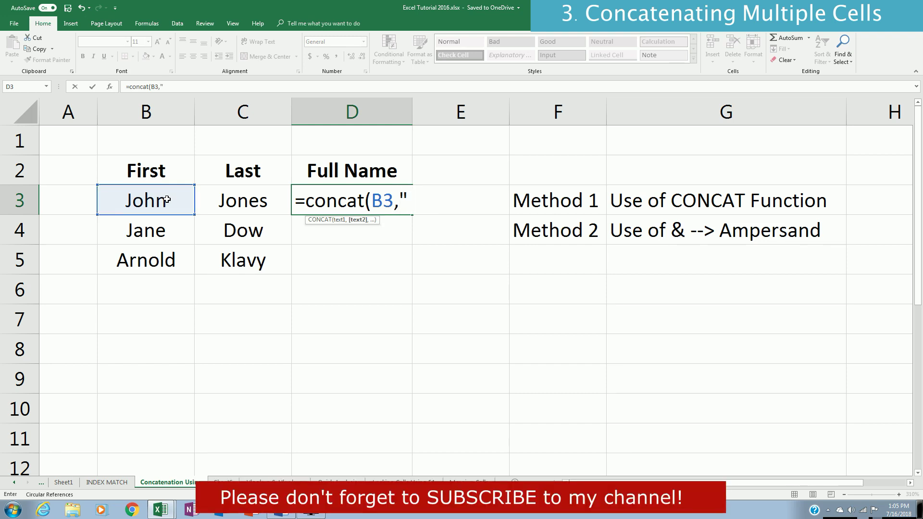
{"action": "type", "text": " \","}
{"action": "left_click", "coordinate": [248, 206]}
{"action": "type", "text": ")"}
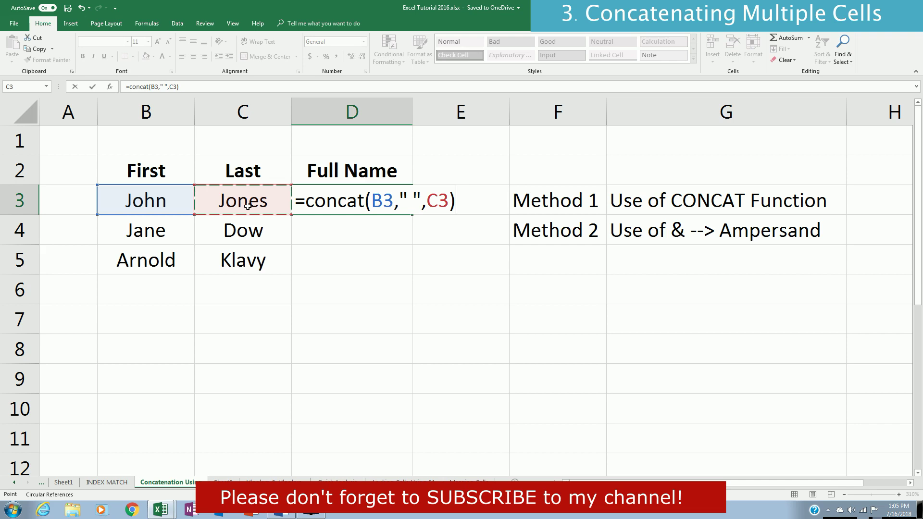
{"action": "key", "text": "Return"}
{"action": "key", "text": "Up"}
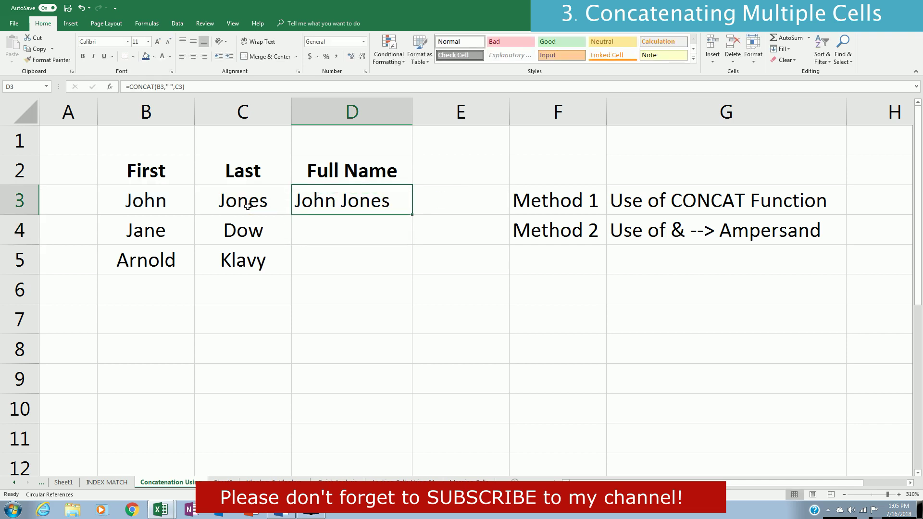
Copy the CONCAT formula from D3 into D4:D5 to build the remaining full names
{"action": "key", "text": "ctrl+c"}
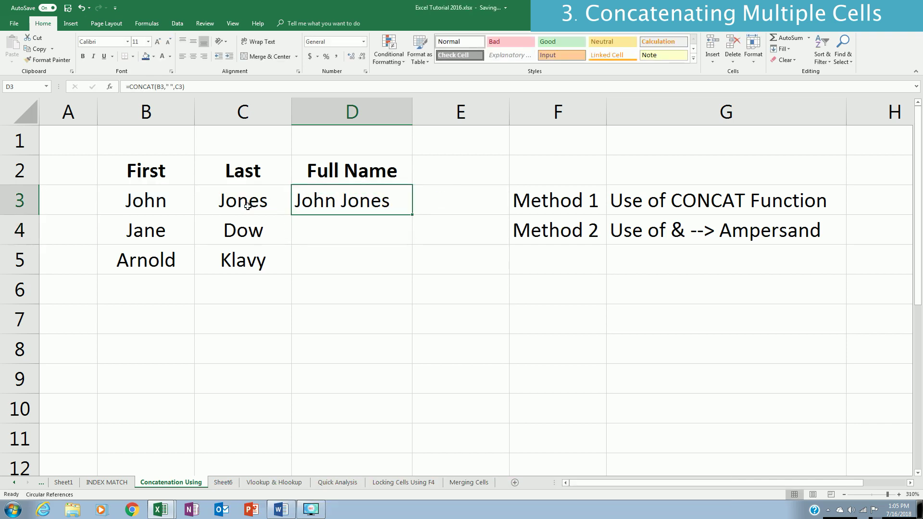
{"action": "key", "text": "Down"}
{"action": "key", "text": "shift+Down"}
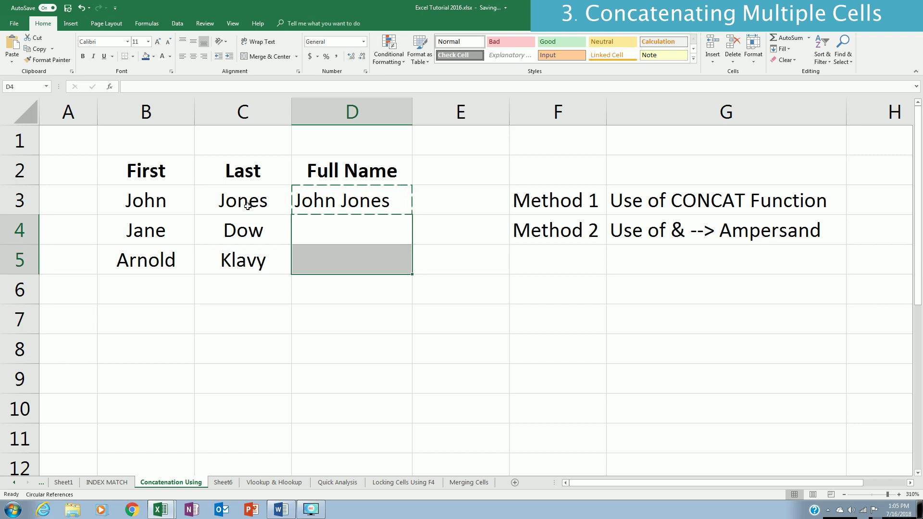
{"action": "key", "text": "ctrl+v"}
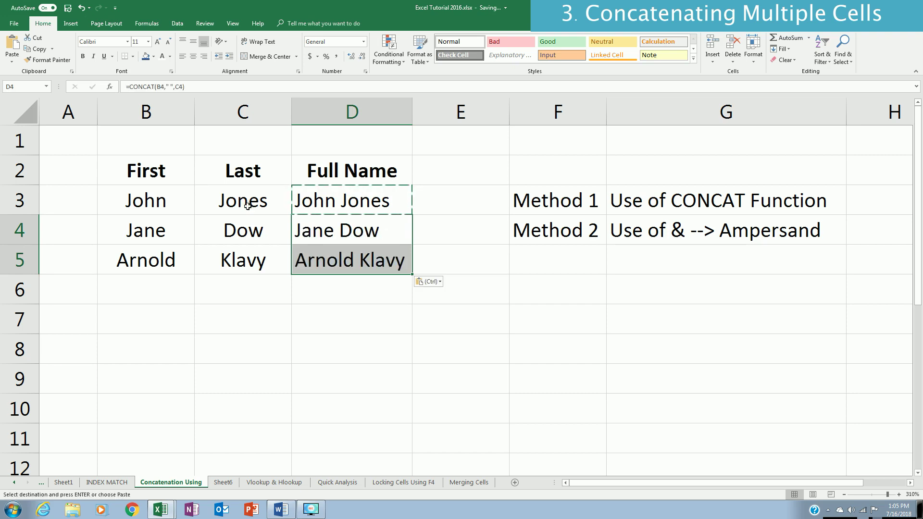
{"action": "left_click", "coordinate": [453, 261]}
{"action": "key", "text": "Escape"}
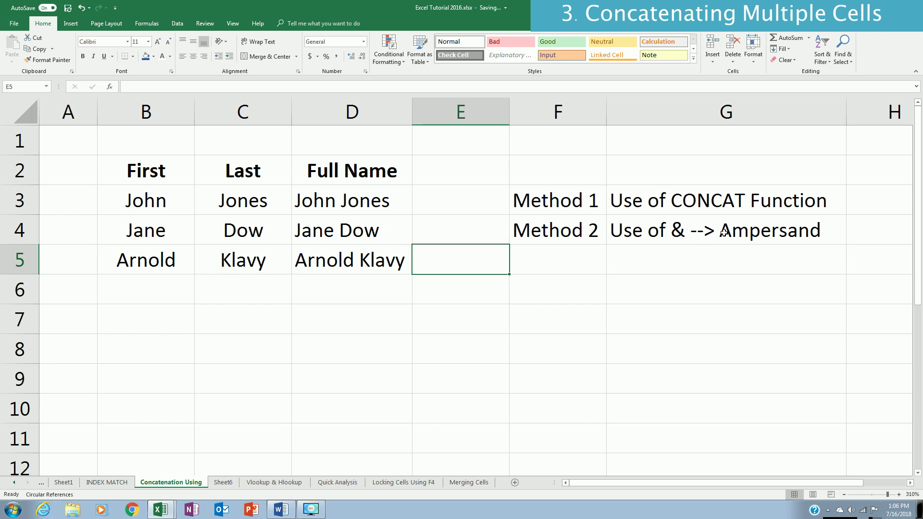
Clear the CONCAT formulas from the Full Name cells D3:D5 and return to D3
{"action": "left_click_drag", "start_coordinate": [377, 201], "coordinate": [373, 270]}
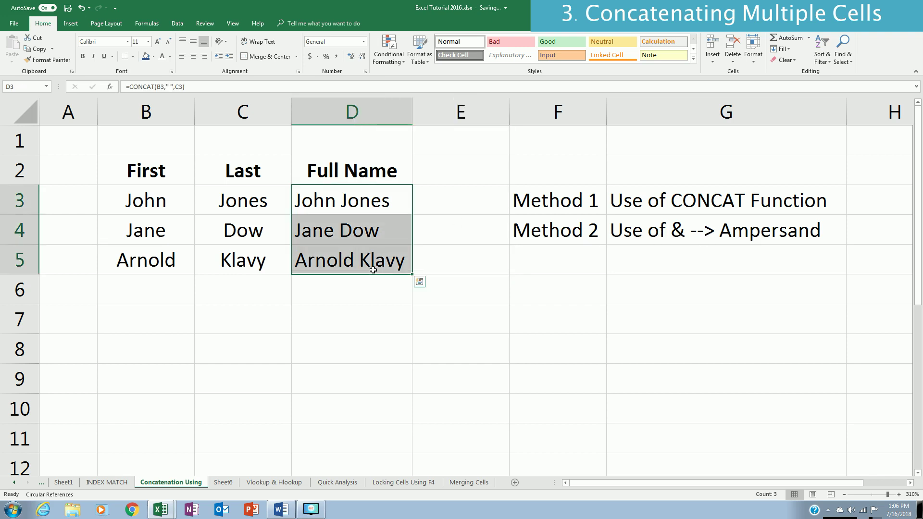
{"action": "key", "text": "Delete"}
{"action": "key", "text": "Up"}
{"action": "key", "text": "Down"}
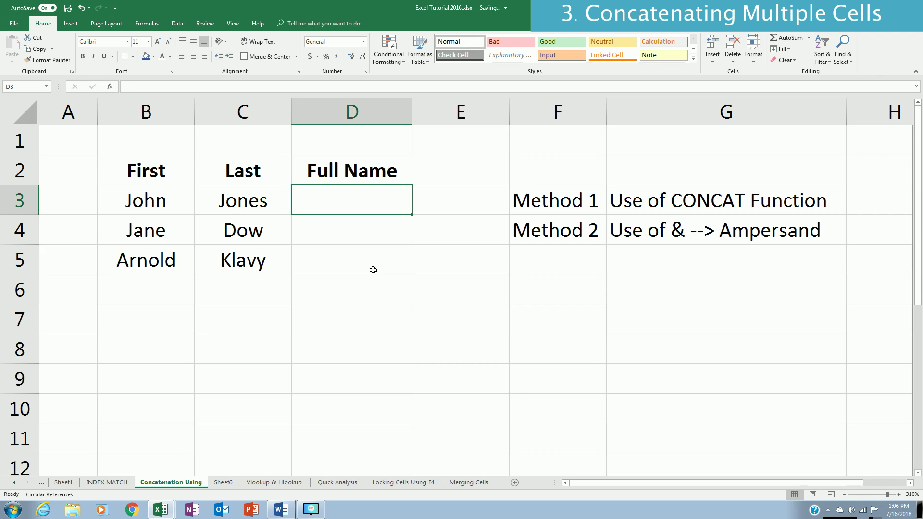
Join the first and last name in D3 using ampersands, with the formula =B3&" "&C3
{"action": "type", "text": "="}
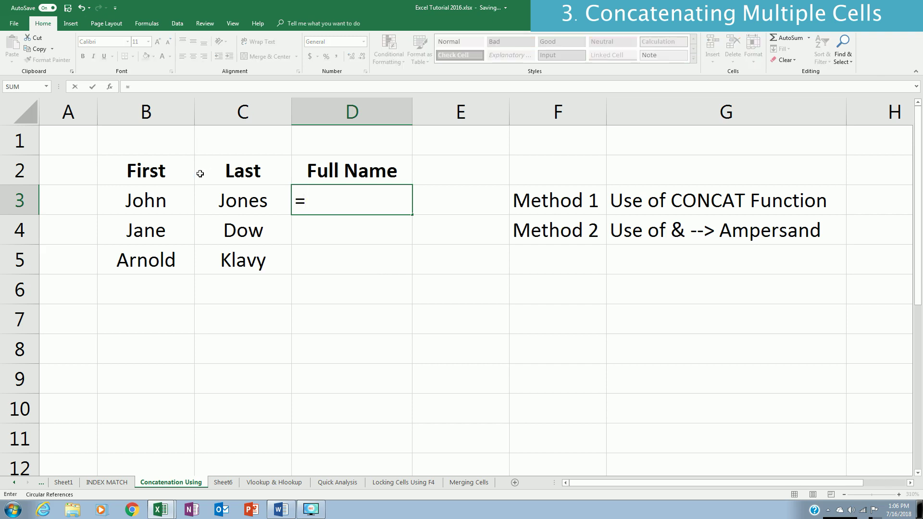
{"action": "left_click", "coordinate": [169, 192]}
{"action": "type", "text": "&\" \"&"}
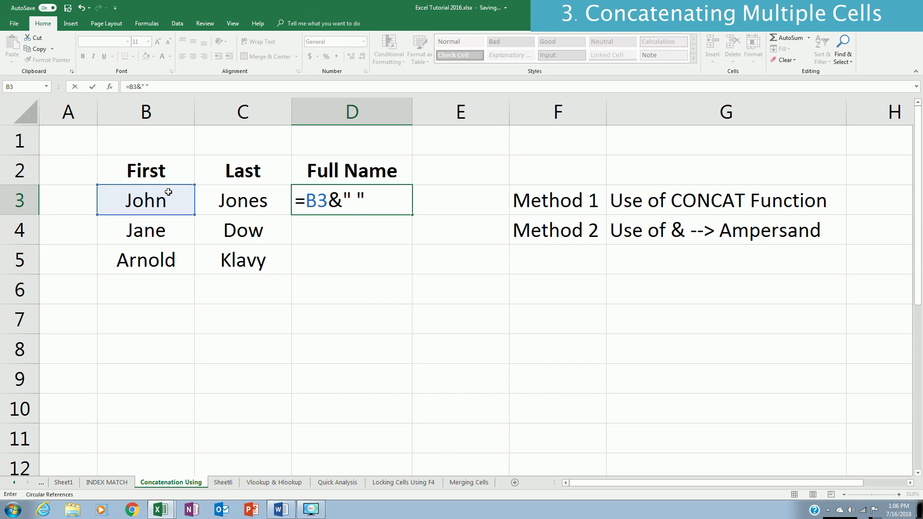
{"action": "left_click", "coordinate": [230, 200]}
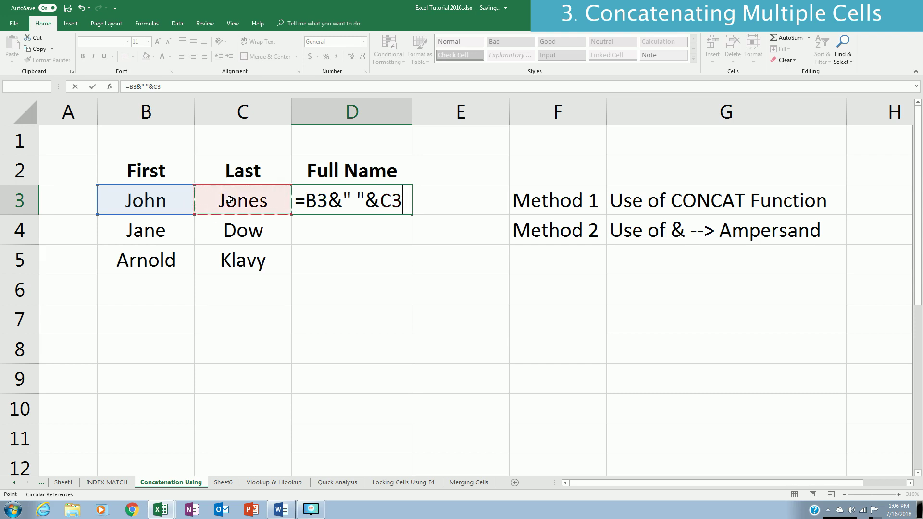
{"action": "key", "text": "Return"}
Fill the ampersand formula from D3 down through D5 to complete the Full Name column
{"action": "left_click", "coordinate": [355, 197]}
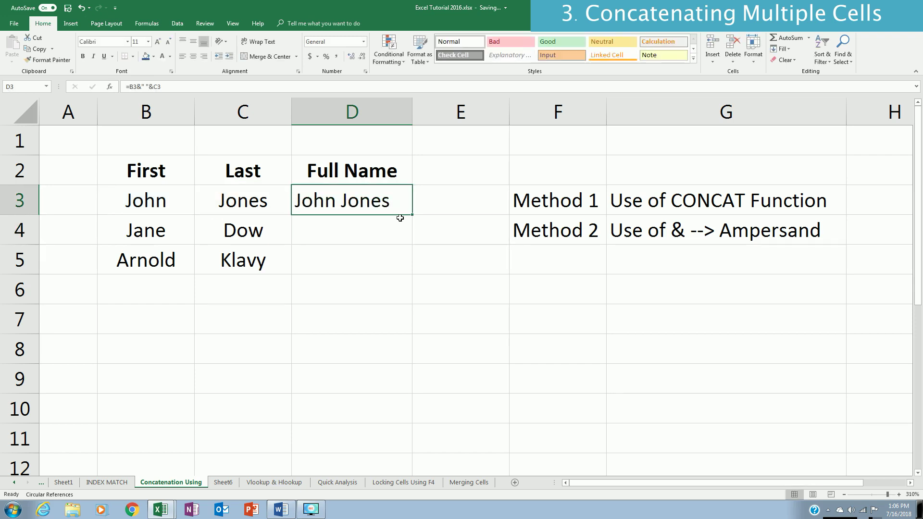
{"action": "double_click", "coordinate": [412, 216]}
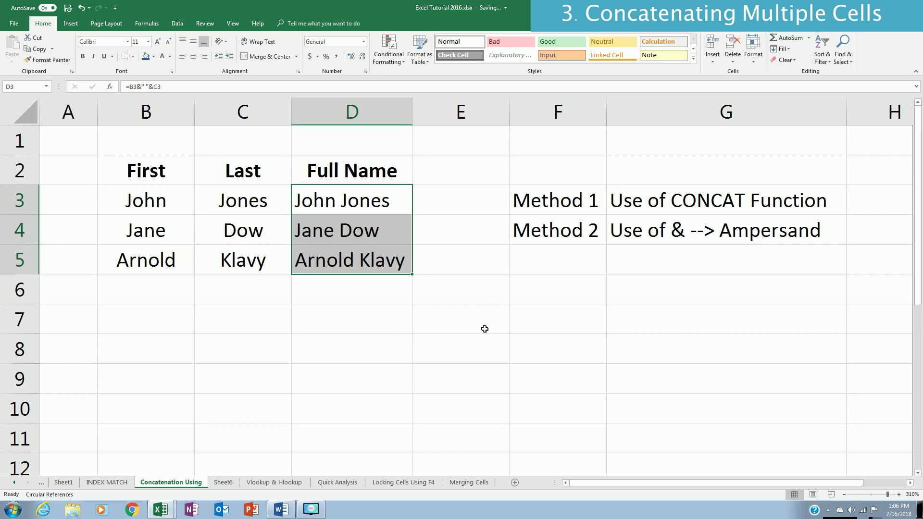
{"action": "left_click", "coordinate": [467, 287]}
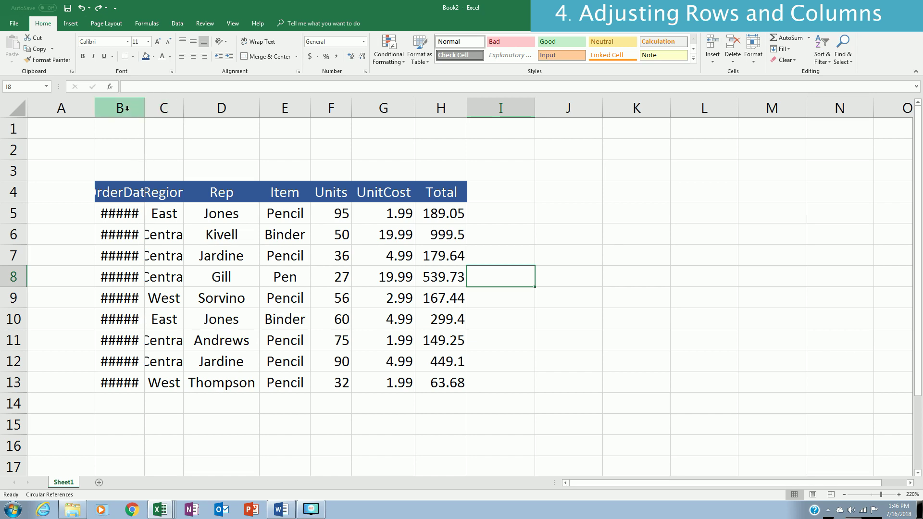
AutoFit columns B and C together to their OrderDate and Region contents, and dismiss the circular reference warning
{"action": "left_click_drag", "start_coordinate": [127, 109], "coordinate": [160, 108]}
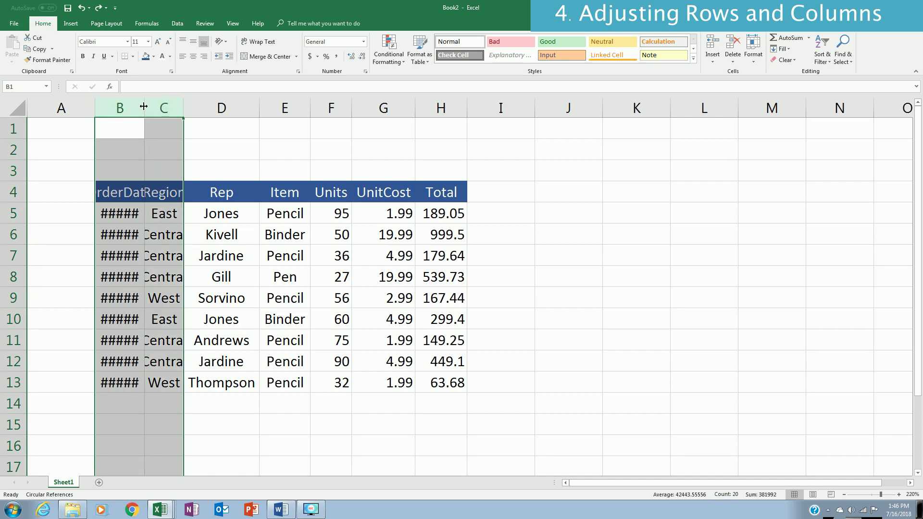
{"action": "double_click", "coordinate": [143, 106]}
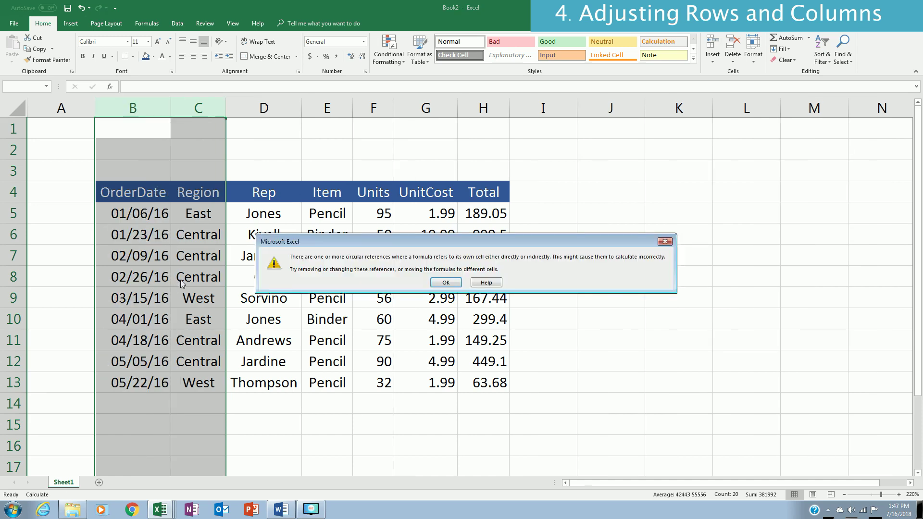
{"action": "left_click", "coordinate": [446, 282]}
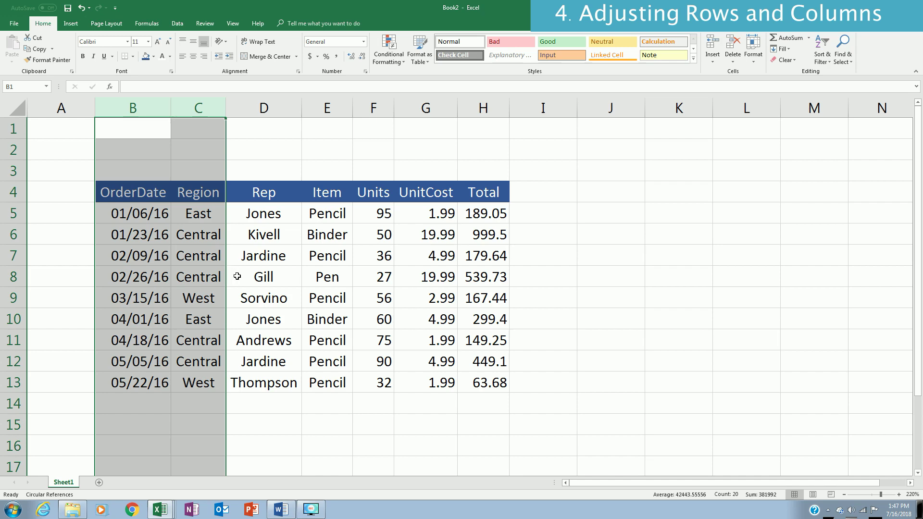
Widen columns B through H together to one equal width, larger than their contents need
{"action": "left_click", "coordinate": [371, 285]}
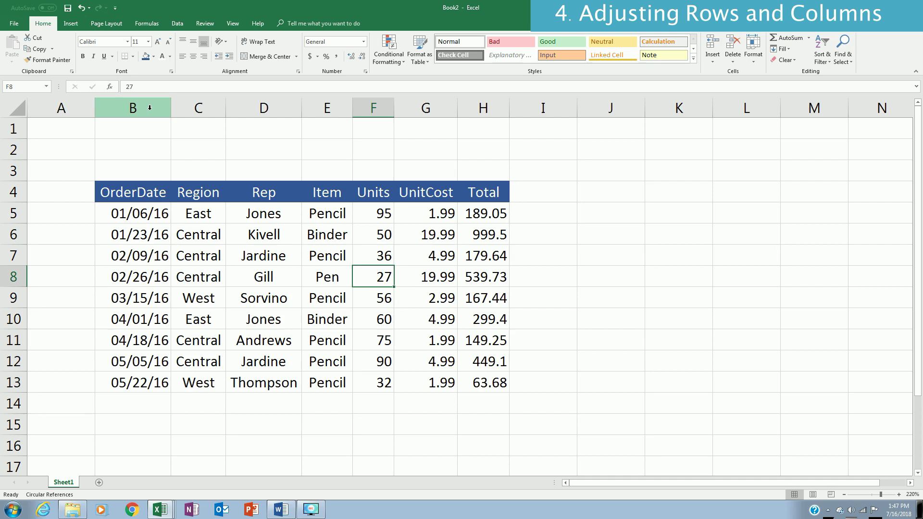
{"action": "left_click_drag", "start_coordinate": [134, 106], "coordinate": [495, 134]}
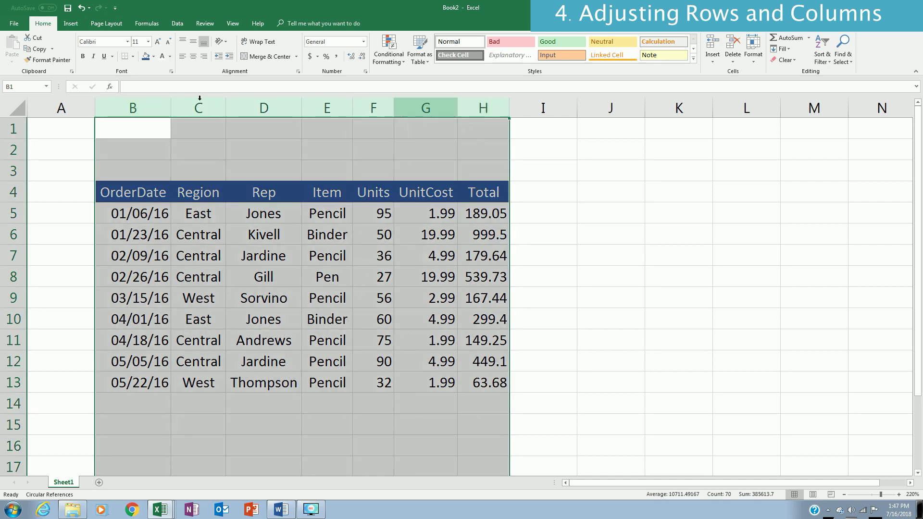
{"action": "left_click_drag", "start_coordinate": [169, 107], "coordinate": [187, 108]}
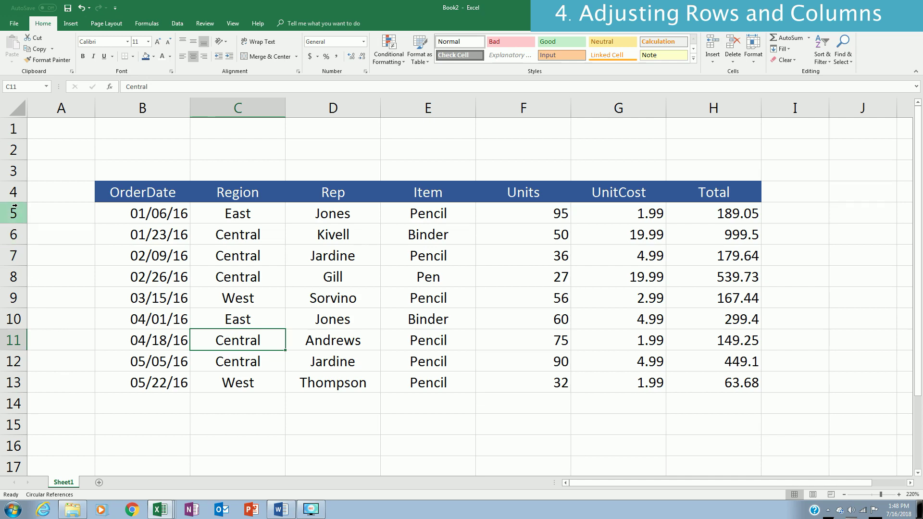
Increase the height of data rows 5 through 13 together so they are all equally taller
{"action": "left_click_drag", "start_coordinate": [16, 210], "coordinate": [30, 382]}
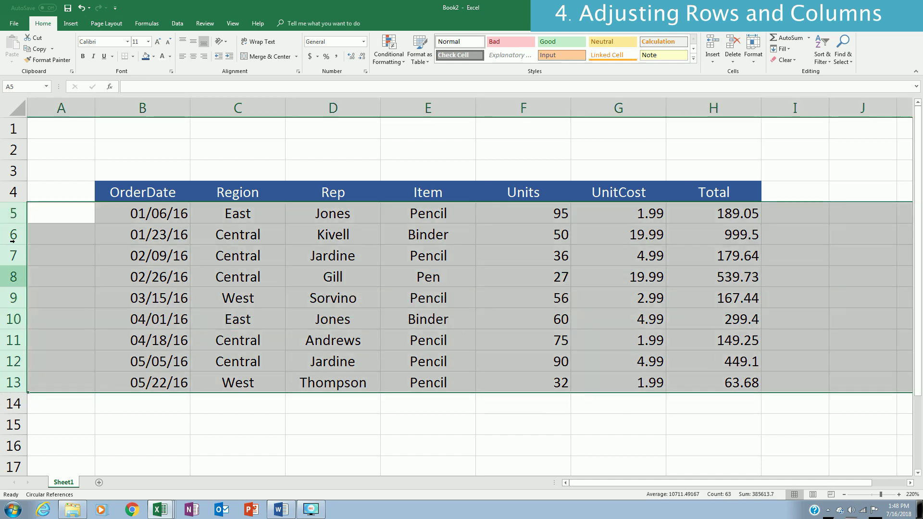
{"action": "left_click_drag", "start_coordinate": [20, 245], "coordinate": [16, 250]}
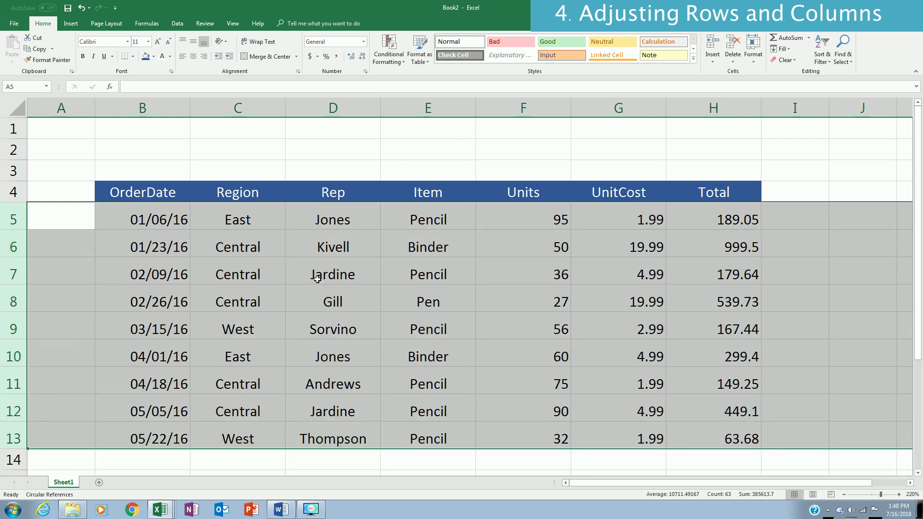
{"action": "left_click", "coordinate": [488, 345]}
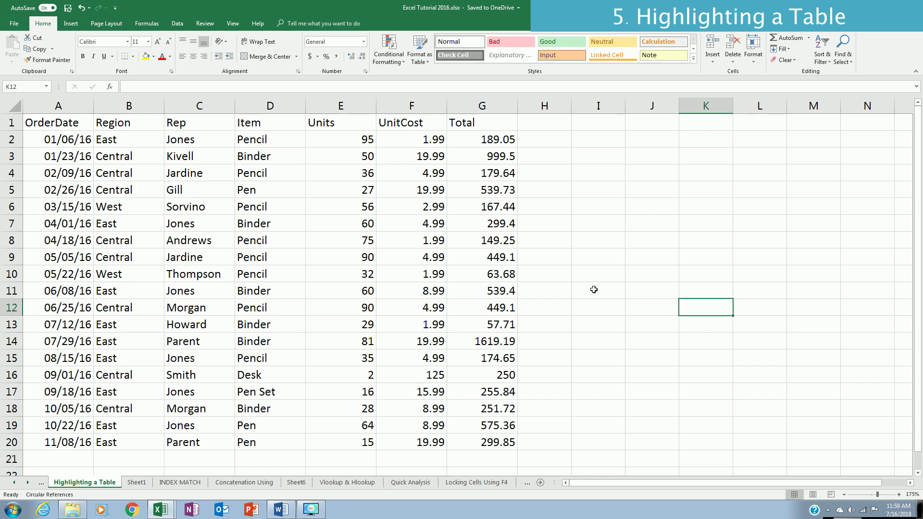
Select the whole data table A1:G20 starting from the OrderDate header, and clear the selection
{"action": "left_click", "coordinate": [55, 125]}
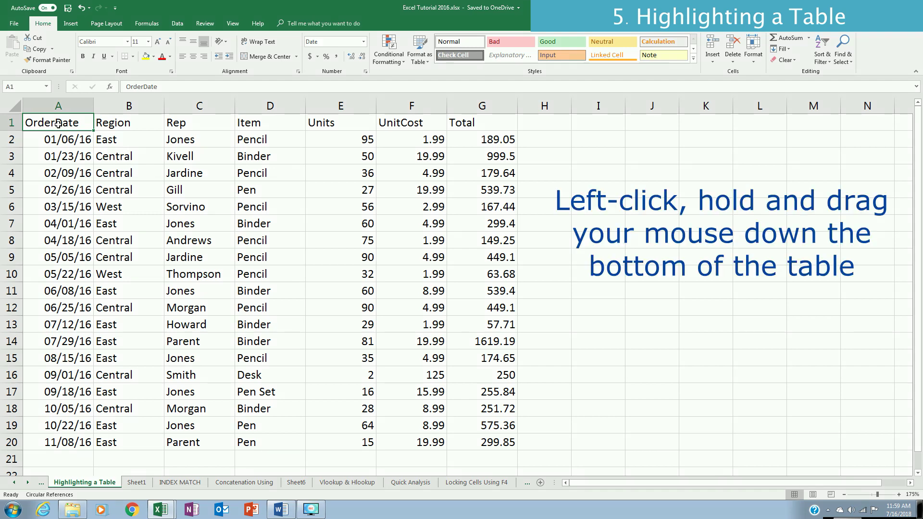
{"action": "left_click_drag", "start_coordinate": [58, 124], "coordinate": [470, 445]}
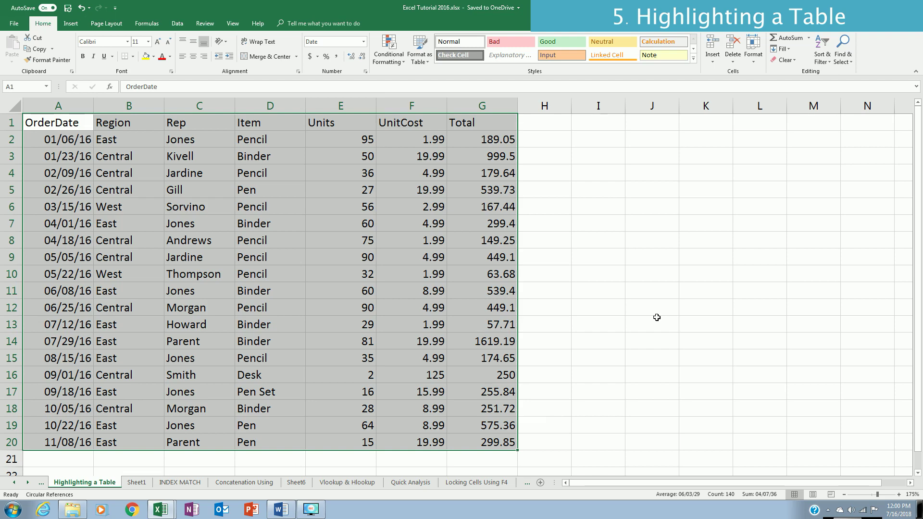
{"action": "left_click", "coordinate": [666, 222]}
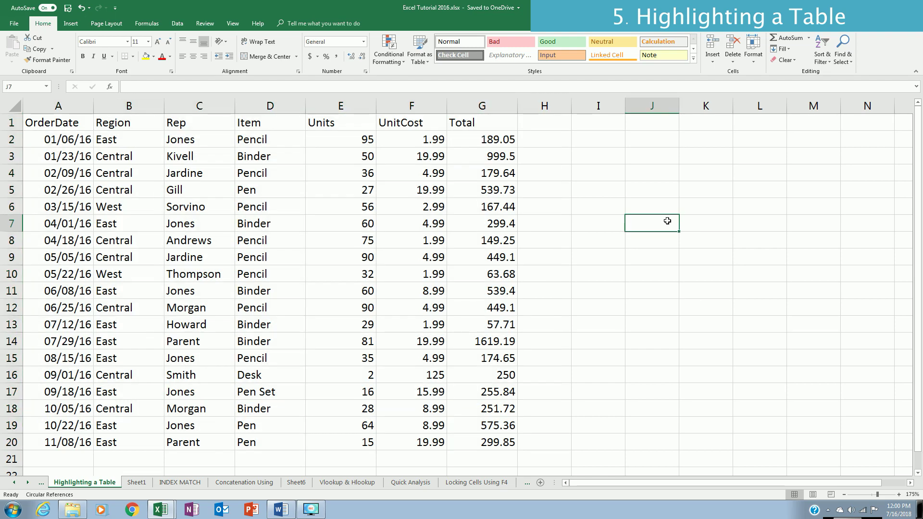
Return to cell A1 and extend the selection down and across to the table's last filled cell, G20
{"action": "key", "text": "Up"}
{"action": "key", "text": "Up"}
{"action": "key", "text": "Up"}
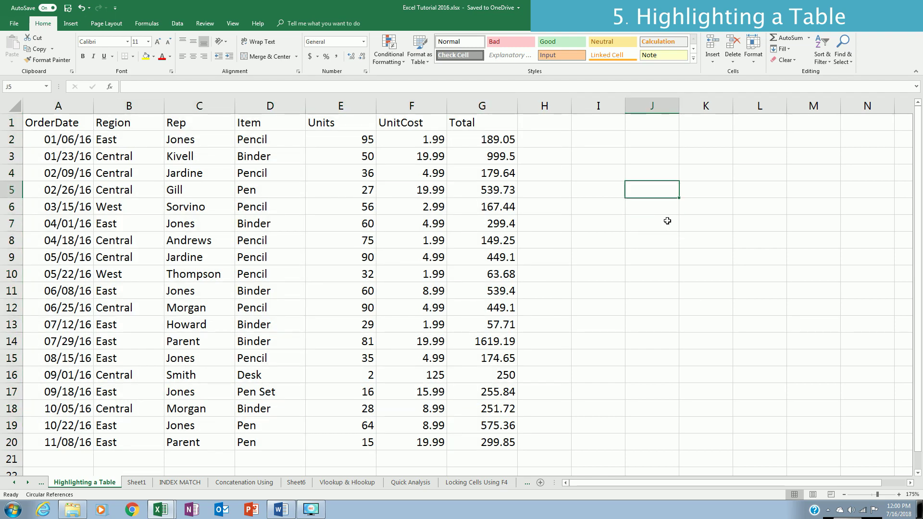
{"action": "key", "text": "ctrl+Home"}
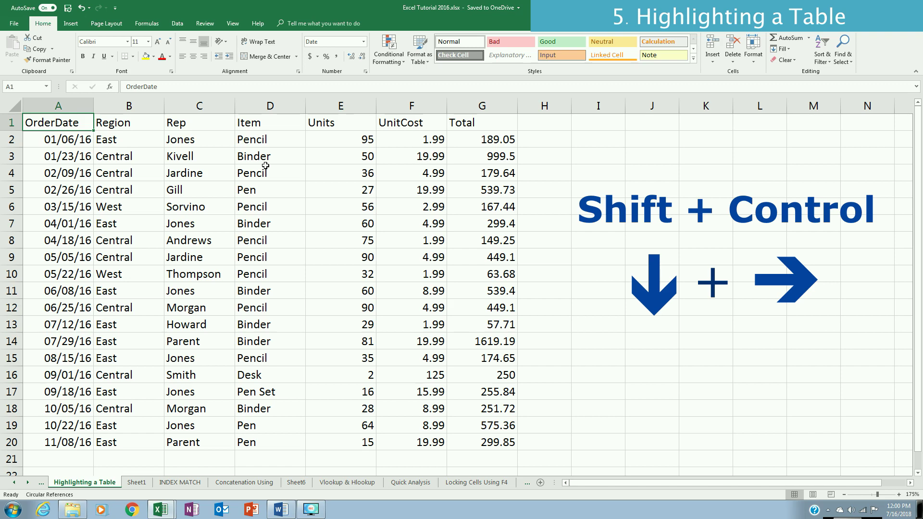
{"action": "key", "text": "ctrl+shift+Down"}
{"action": "key", "text": "ctrl+shift+Right"}
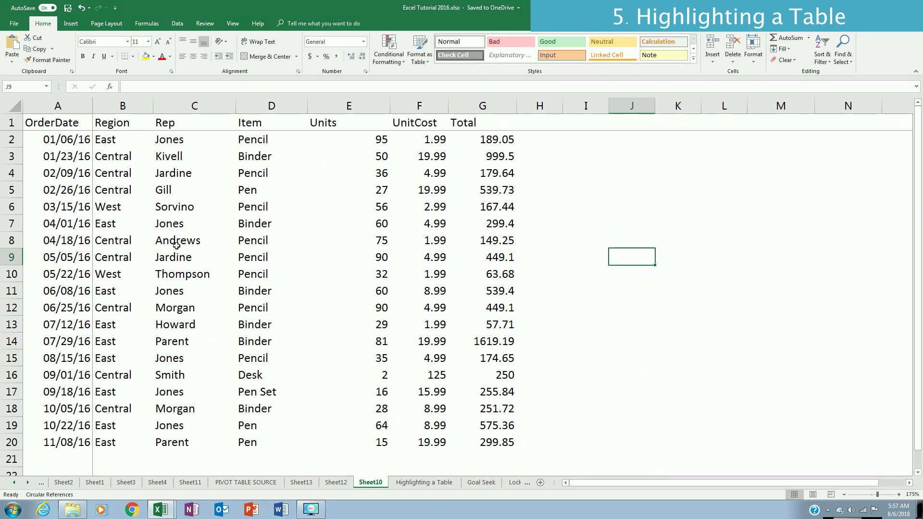
Select the entire data table at once, starting from cell C7 inside it
{"action": "left_click", "coordinate": [169, 226]}
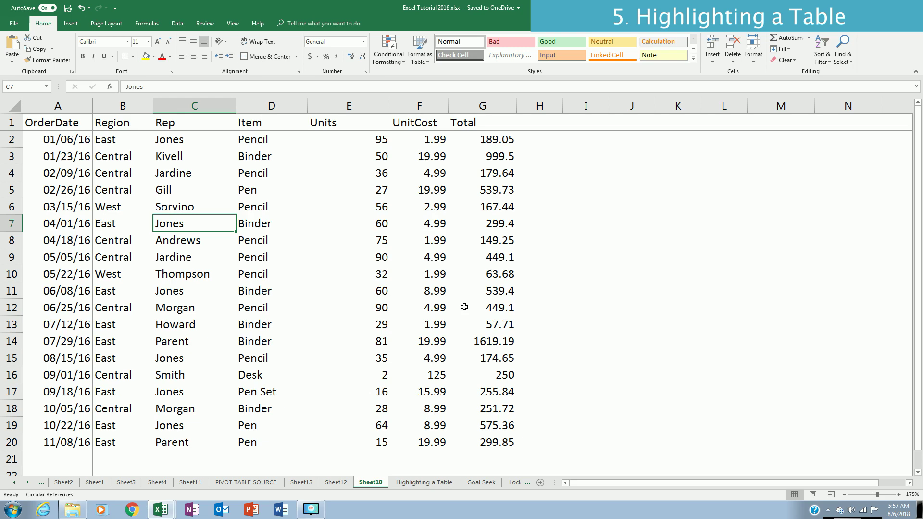
{"action": "key", "text": "ctrl+a"}
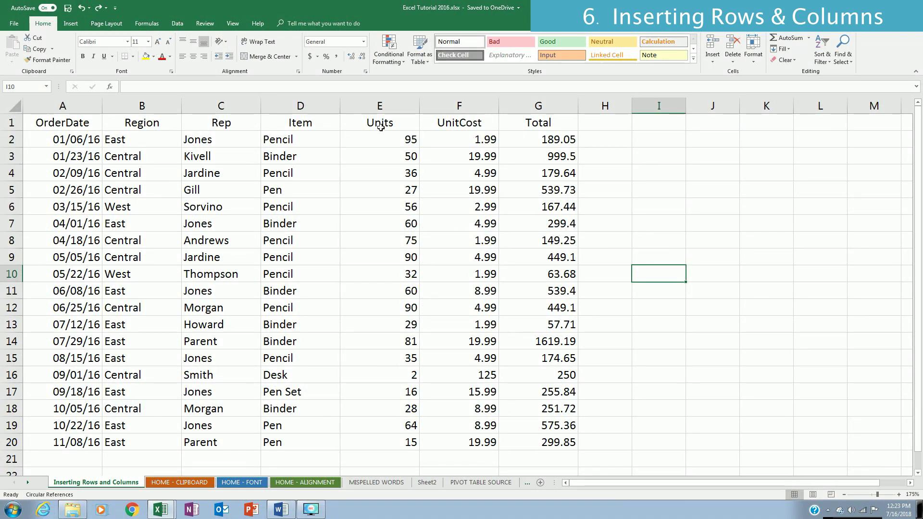
Insert a blank column before the Units column and undo it, two times in a row
{"action": "right_click", "coordinate": [360, 108]}
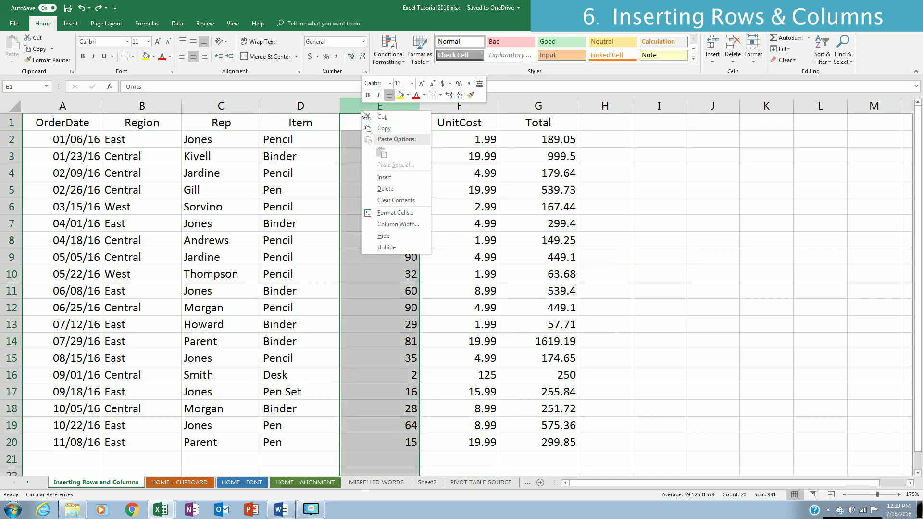
{"action": "left_click", "coordinate": [403, 181]}
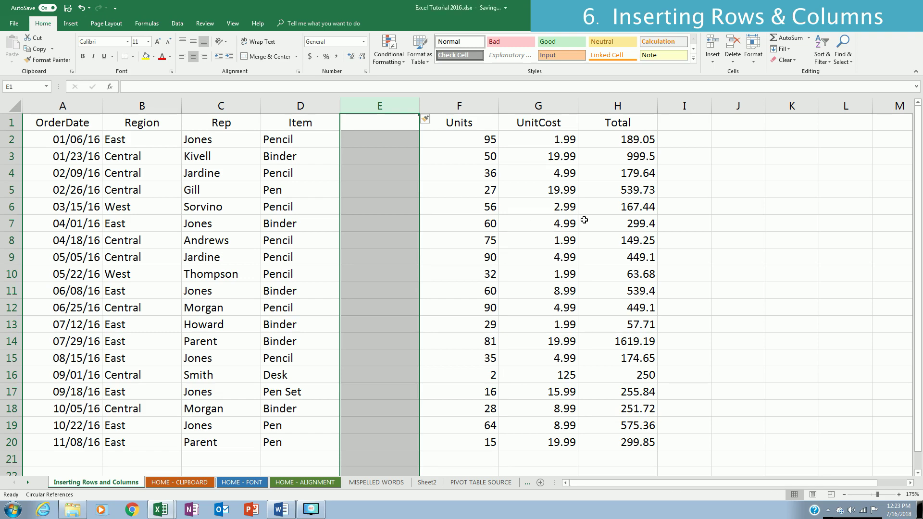
{"action": "key", "text": "ctrl+z"}
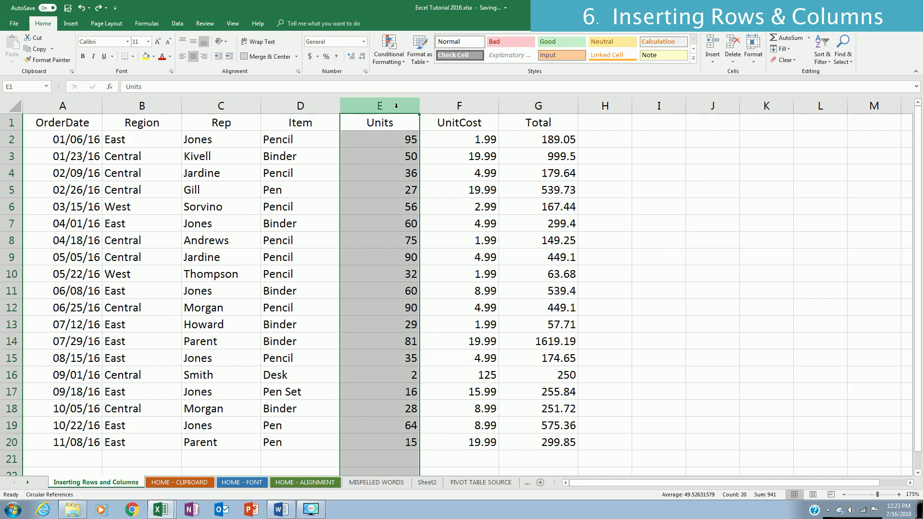
{"action": "key", "text": "alt+i"}
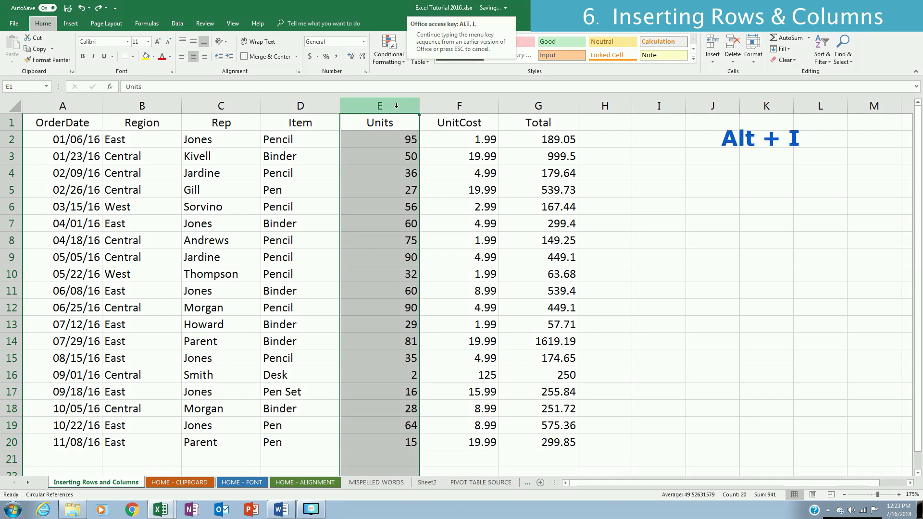
{"action": "key", "text": "c"}
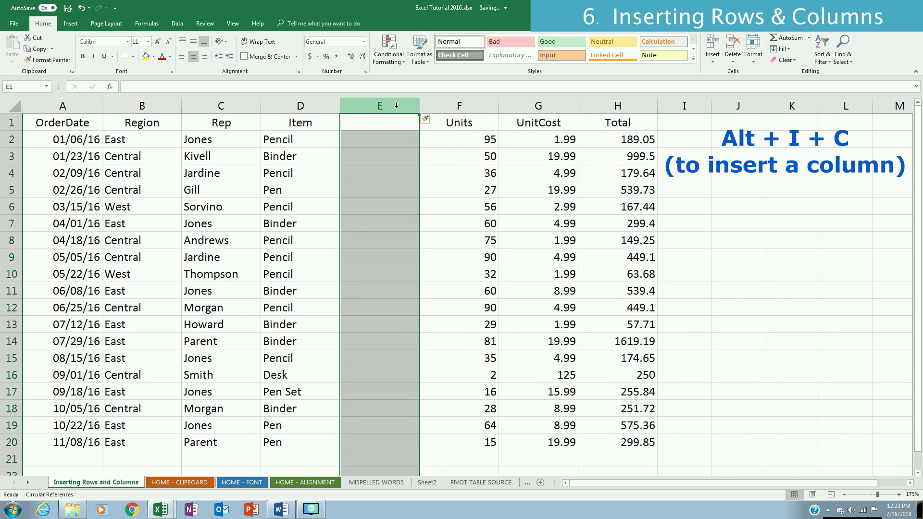
{"action": "key", "text": "ctrl+z"}
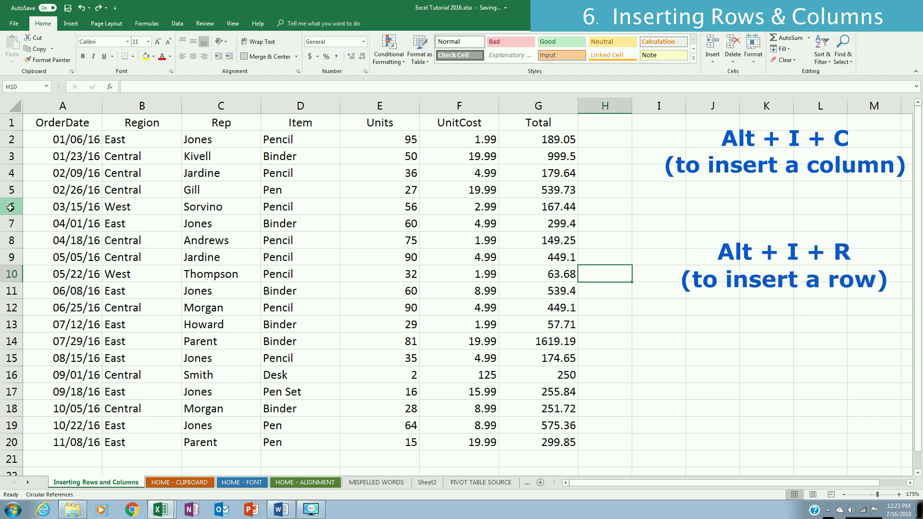
Insert a blank row above row 6 of the data table
{"action": "left_click", "coordinate": [10, 207]}
{"action": "right_click", "coordinate": [10, 207]}
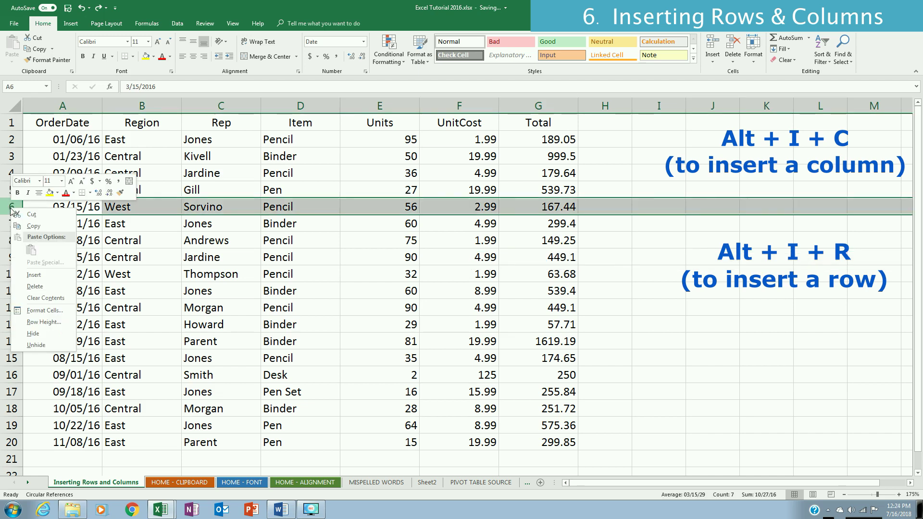
{"action": "left_click", "coordinate": [34, 275]}
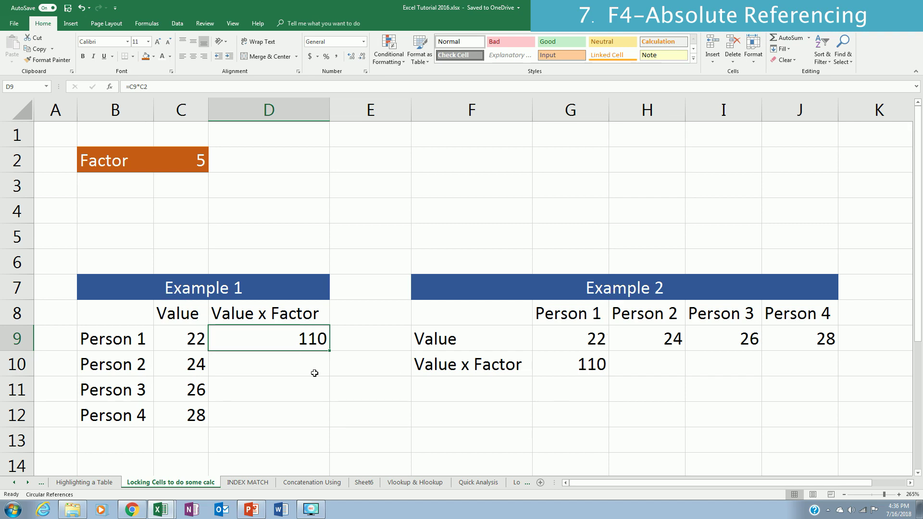
Fill the Example 1 Value x Factor formula =C9*C2 from D9 down through D12 with its references unlocked
{"action": "double_click", "coordinate": [319, 345]}
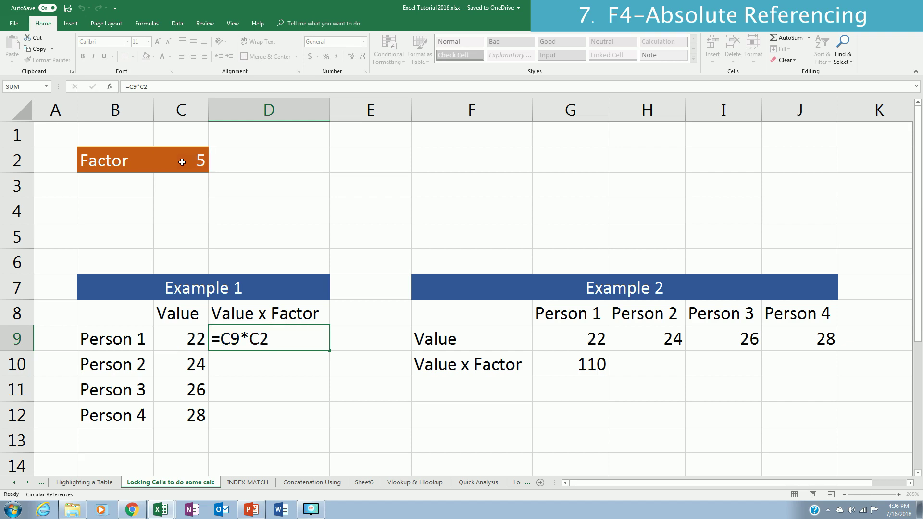
{"action": "key", "text": "Return"}
{"action": "key", "text": "Up"}
{"action": "key", "text": "ctrl+c"}
{"action": "key", "text": "Down"}
{"action": "left_click", "coordinate": [316, 341]}
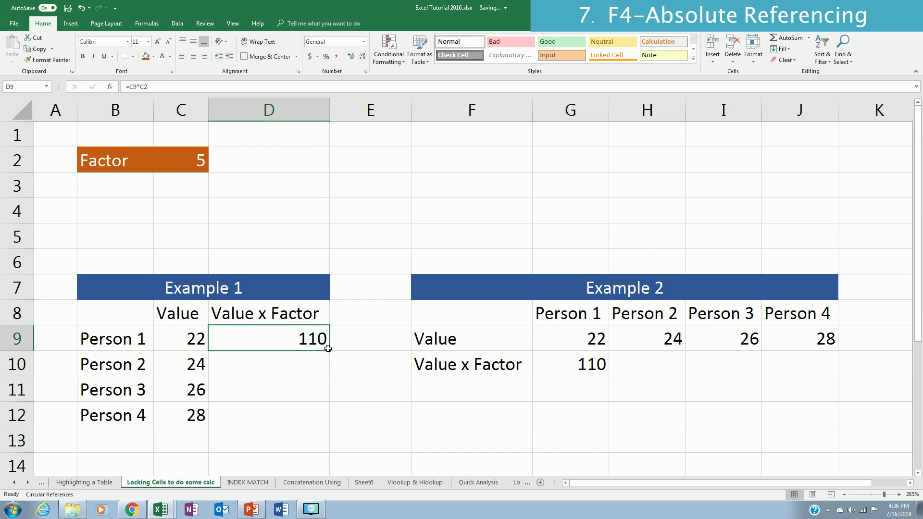
{"action": "double_click", "coordinate": [329, 352]}
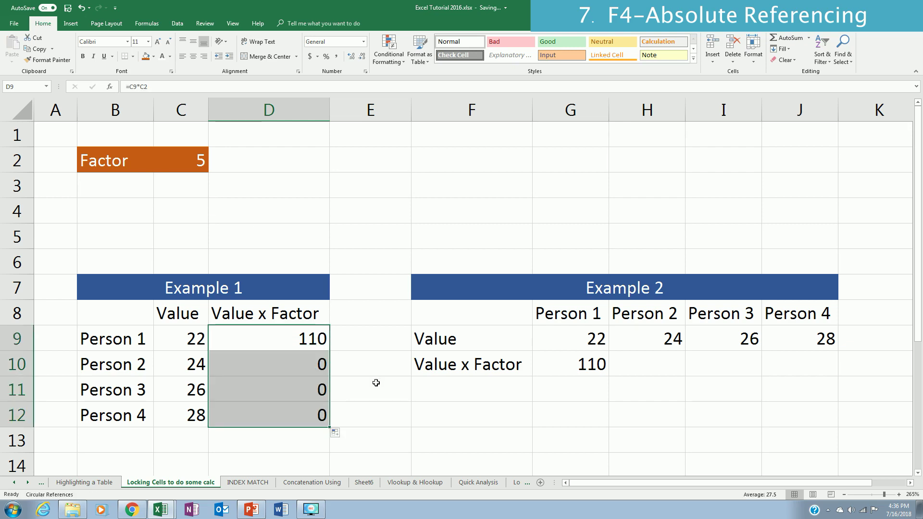
Check which cells the copied Value x Factor formulas in D10 and D11 refer to, leaving them unedited
{"action": "left_click", "coordinate": [309, 363]}
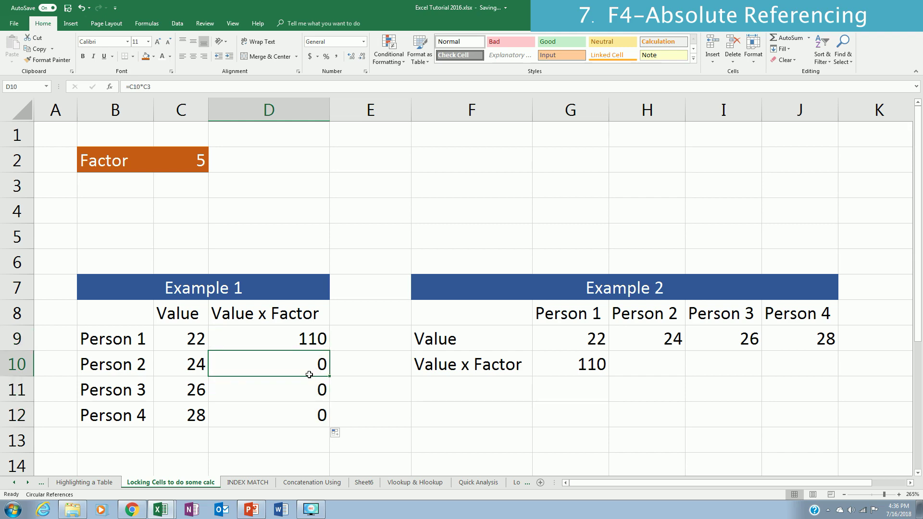
{"action": "double_click", "coordinate": [309, 374]}
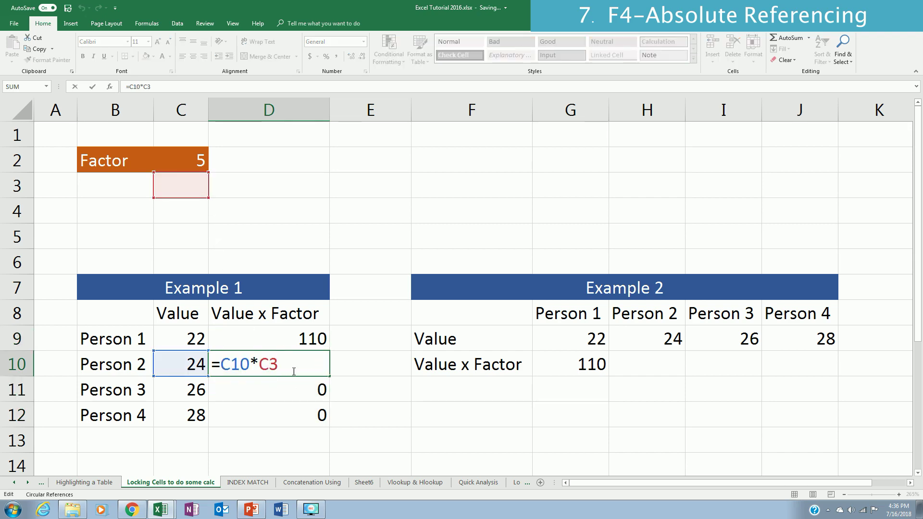
{"action": "left_click", "coordinate": [296, 385]}
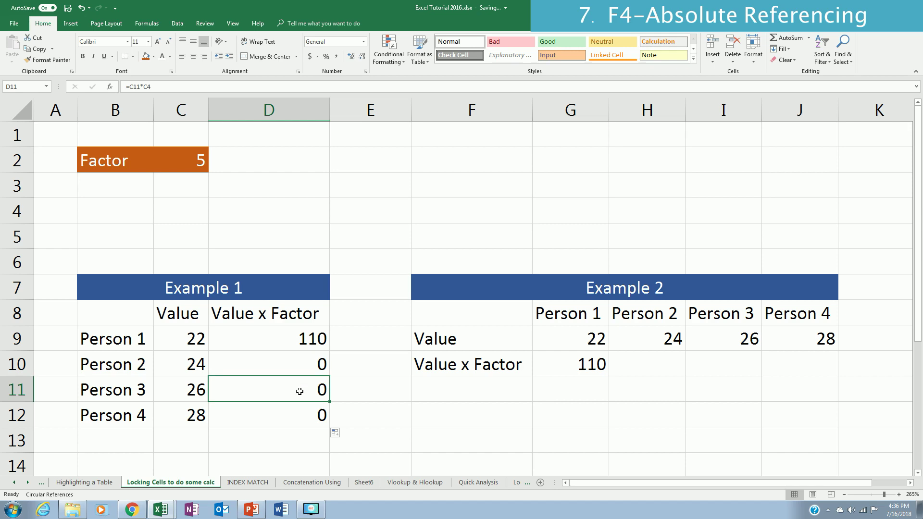
{"action": "double_click", "coordinate": [299, 391]}
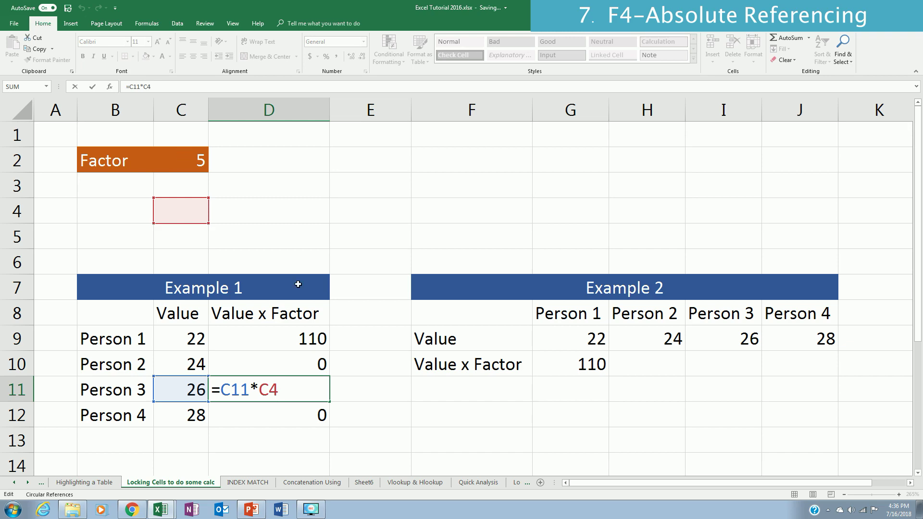
{"action": "key", "text": "ctrl+Return"}
Lock the row of the Factor reference in D9 so the formula reads =C9*C$2
{"action": "left_click", "coordinate": [302, 335]}
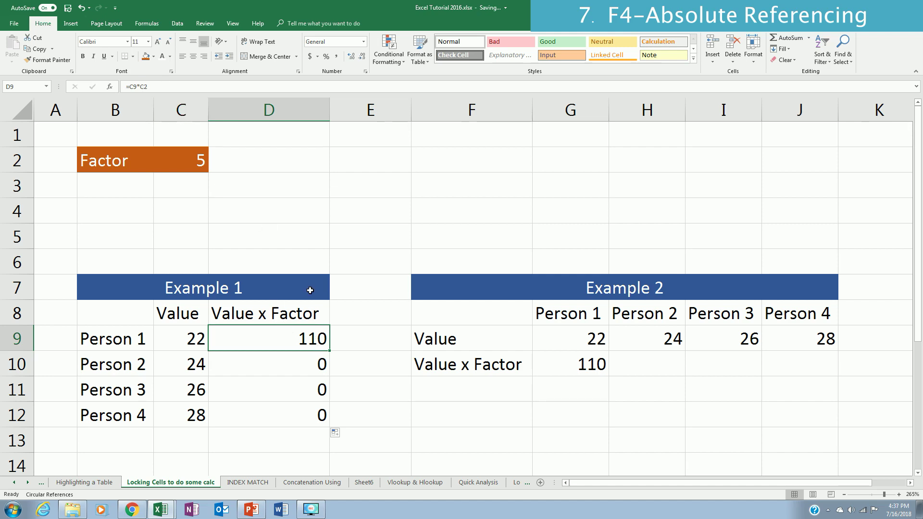
{"action": "key", "text": "F2"}
{"action": "left_click", "coordinate": [261, 339]}
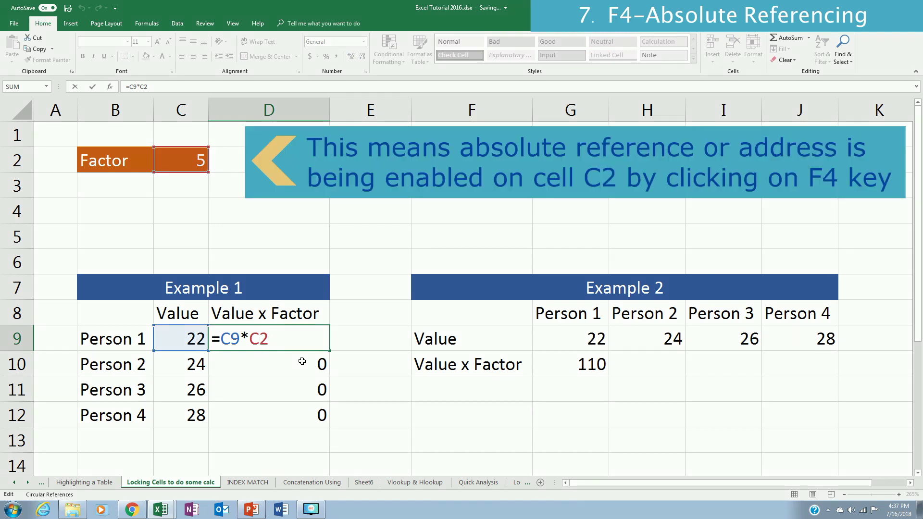
{"action": "key", "text": "F4"}
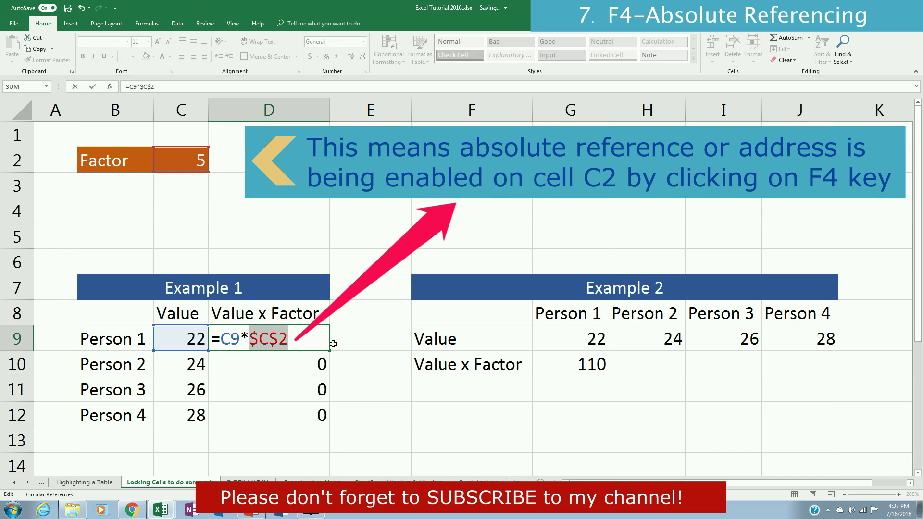
{"action": "key", "text": "F4"}
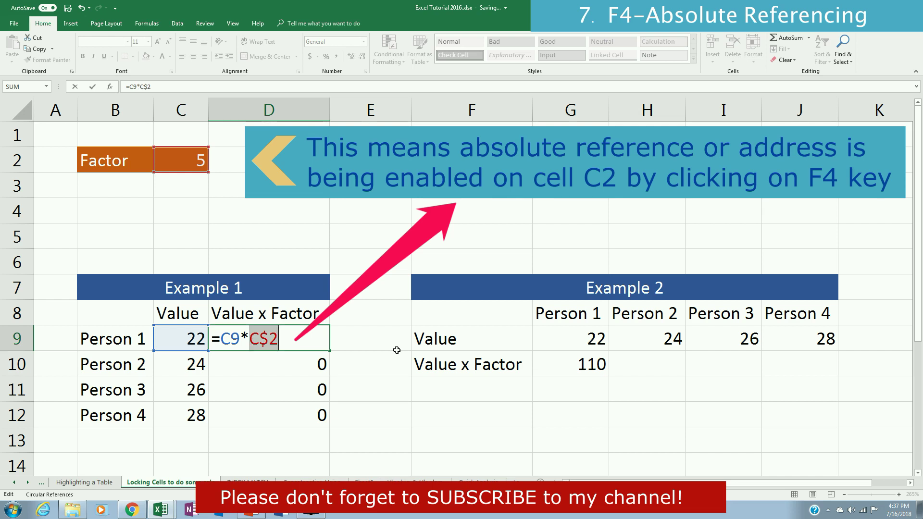
{"action": "key", "text": "Return"}
Fill the row-locked D9 formula down through D12 for Persons 2 to 4, and reselect D9
{"action": "left_click", "coordinate": [313, 348]}
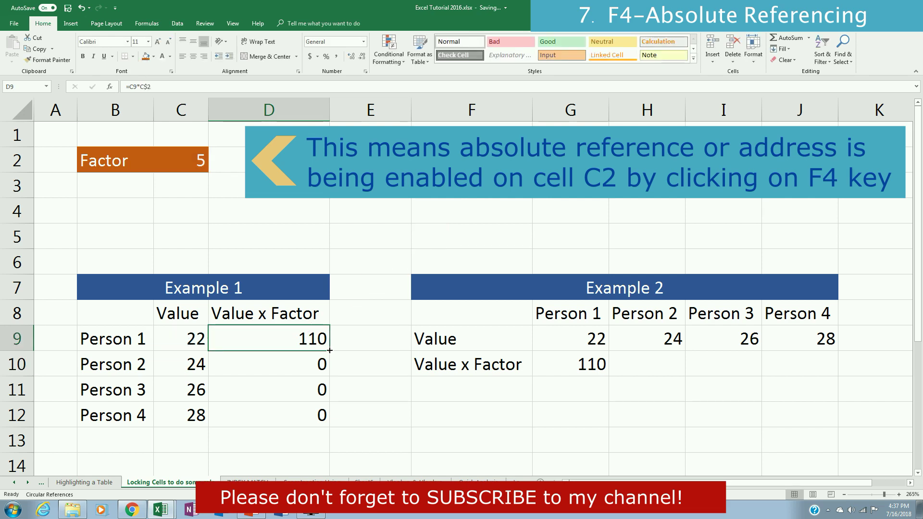
{"action": "left_click_drag", "start_coordinate": [329, 350], "coordinate": [329, 423]}
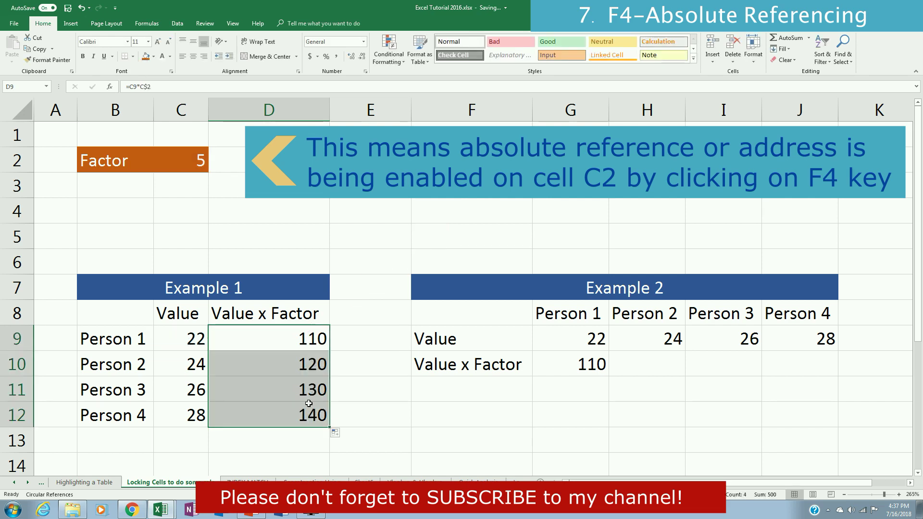
{"action": "left_click", "coordinate": [320, 342]}
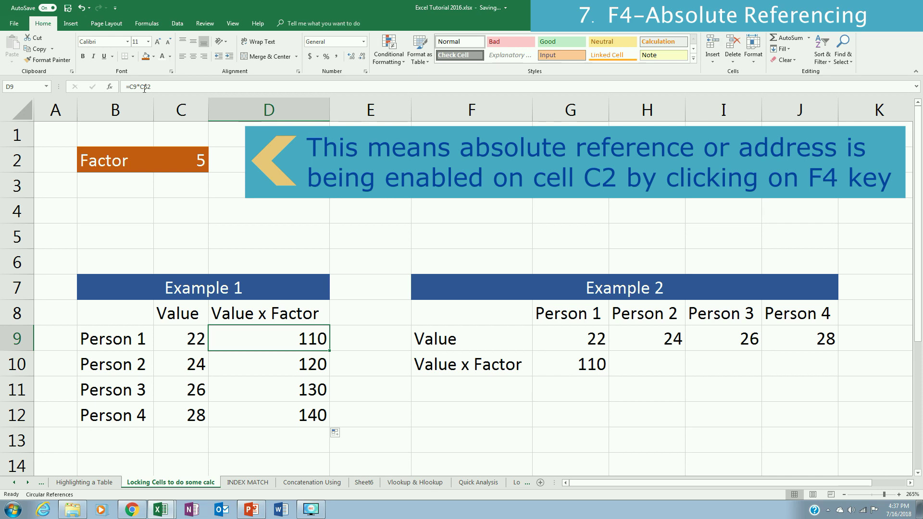
Lock the column of the Factor reference in G10 as =G9*$C2, and fill the formula across through J10
{"action": "left_click", "coordinate": [593, 370]}
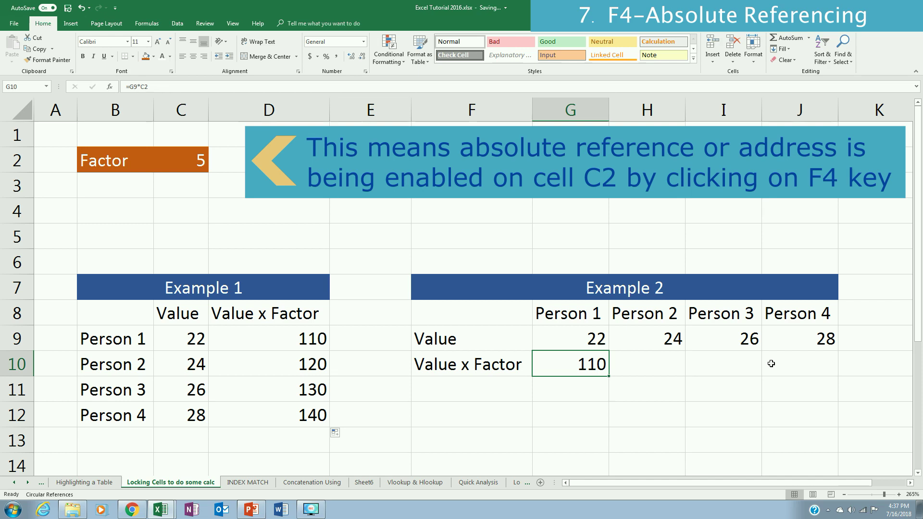
{"action": "double_click", "coordinate": [591, 365]}
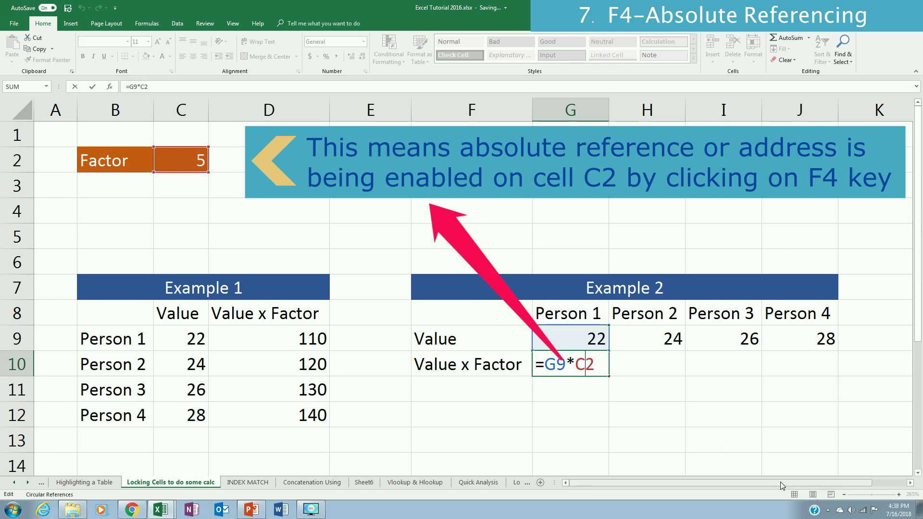
{"action": "key", "text": "F4"}
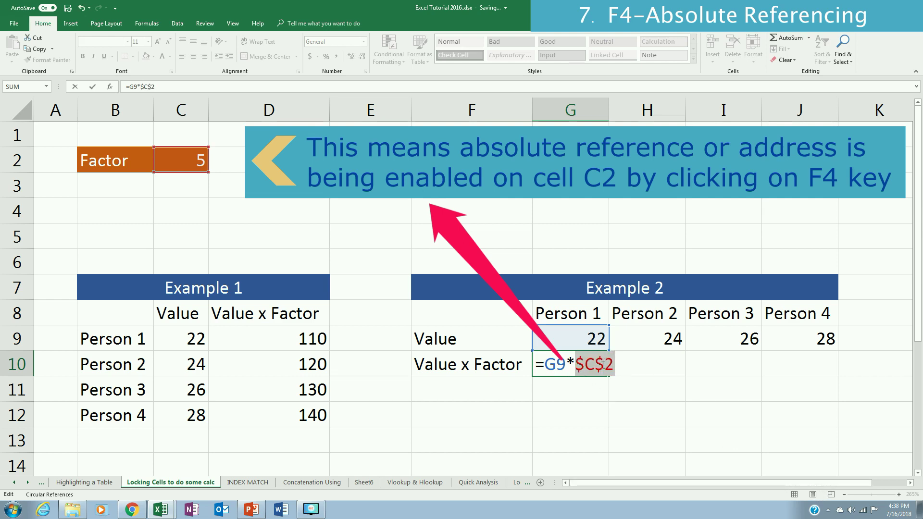
{"action": "key", "text": "F4"}
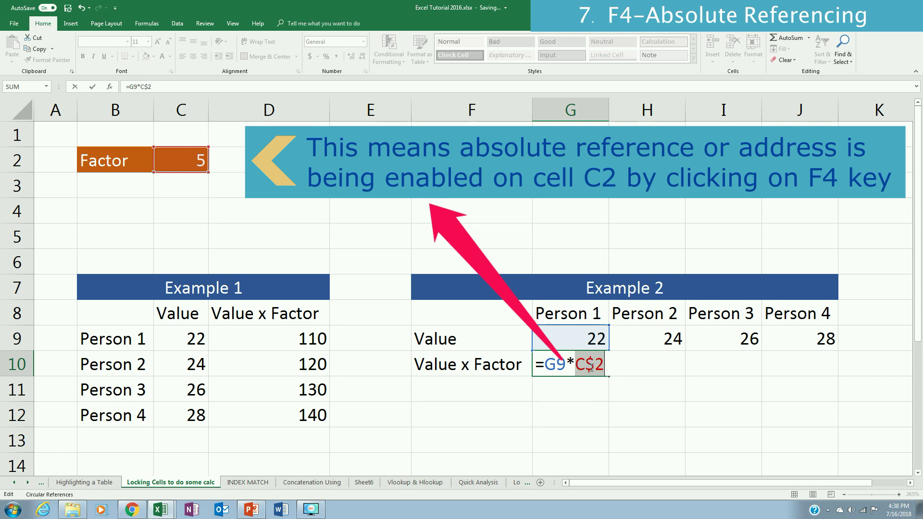
{"action": "key", "text": "F4"}
{"action": "key", "text": "ctrl+Return"}
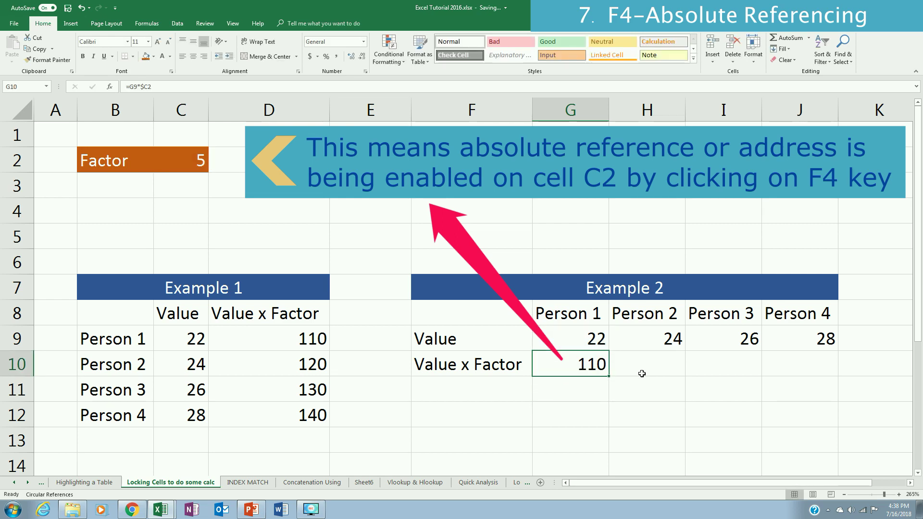
{"action": "left_click_drag", "start_coordinate": [610, 378], "coordinate": [811, 373]}
{"action": "left_click", "coordinate": [799, 413]}
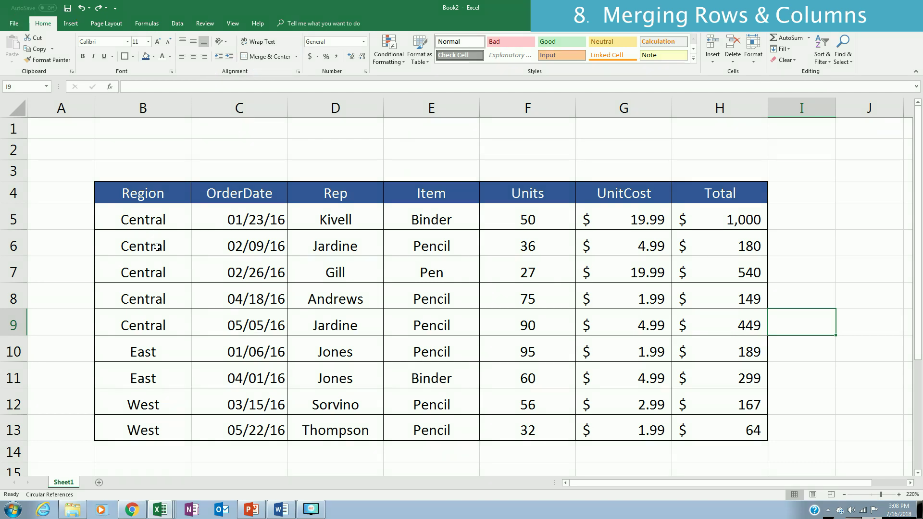
{"action": "left_click", "coordinate": [154, 221]}
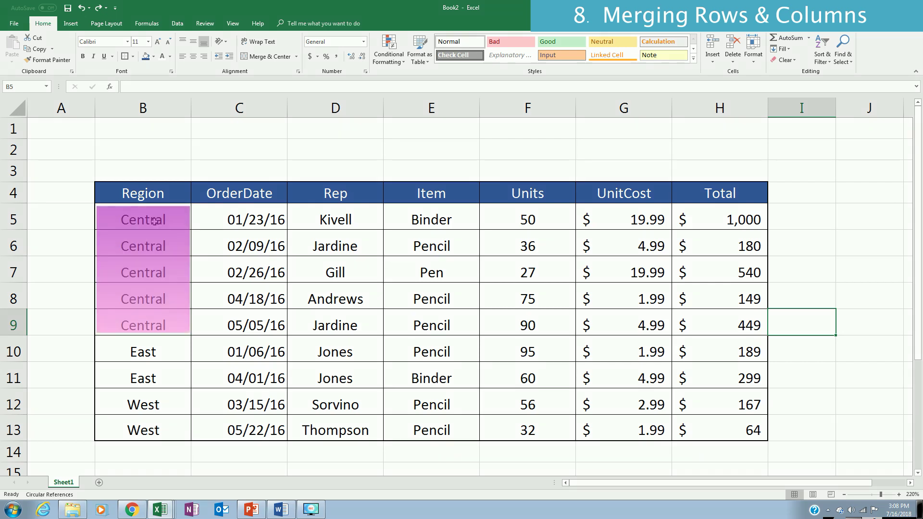
{"action": "left_click_drag", "start_coordinate": [154, 221], "coordinate": [156, 346]}
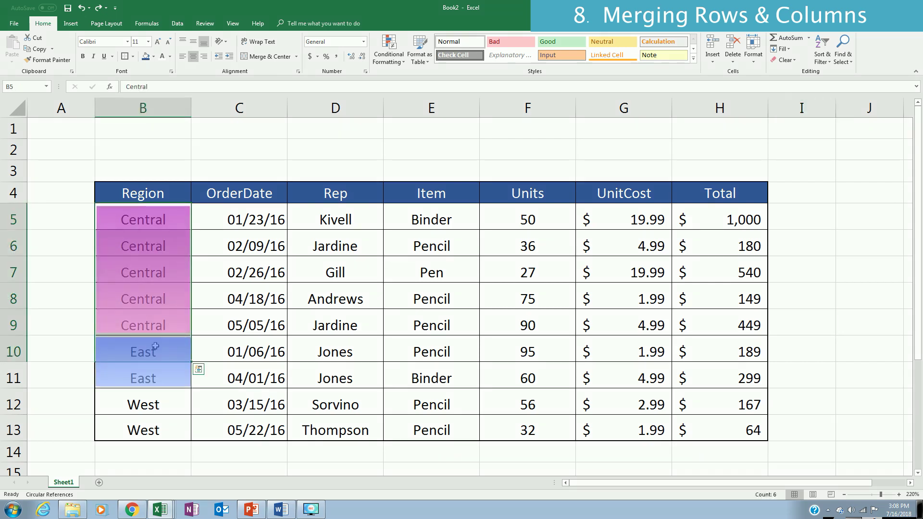
{"action": "left_click", "coordinate": [155, 346]}
{"action": "left_click", "coordinate": [152, 405]}
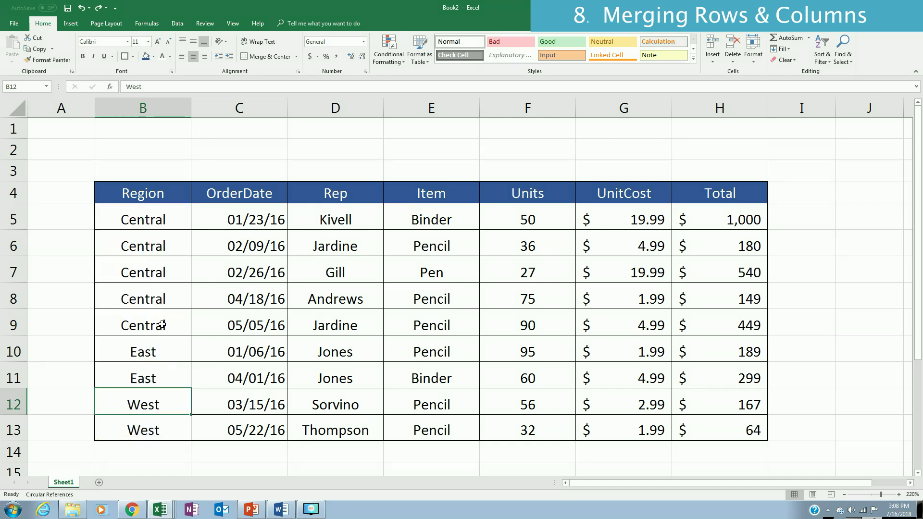
Merge and center the Central region cells B5:B9, and align the label vertically in the middle
{"action": "left_click", "coordinate": [140, 222]}
{"action": "left_click_drag", "start_coordinate": [141, 221], "coordinate": [159, 324]}
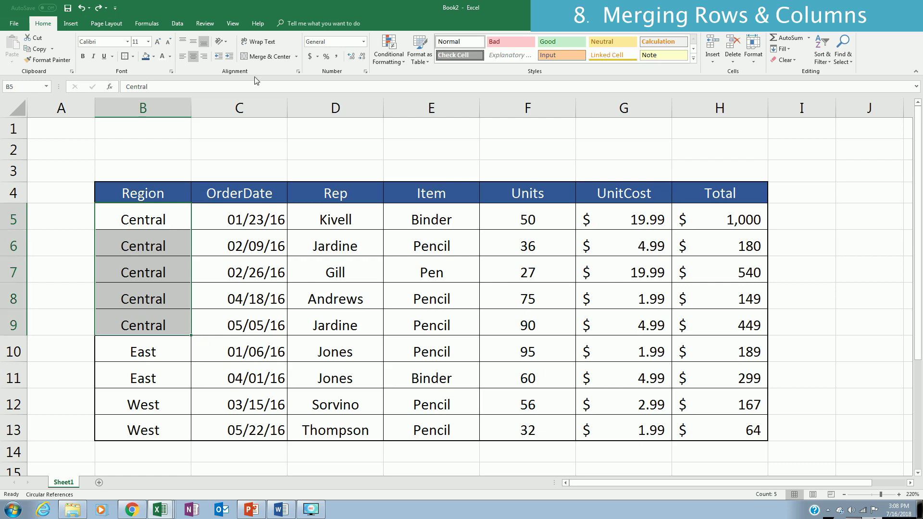
{"action": "left_click", "coordinate": [266, 56]}
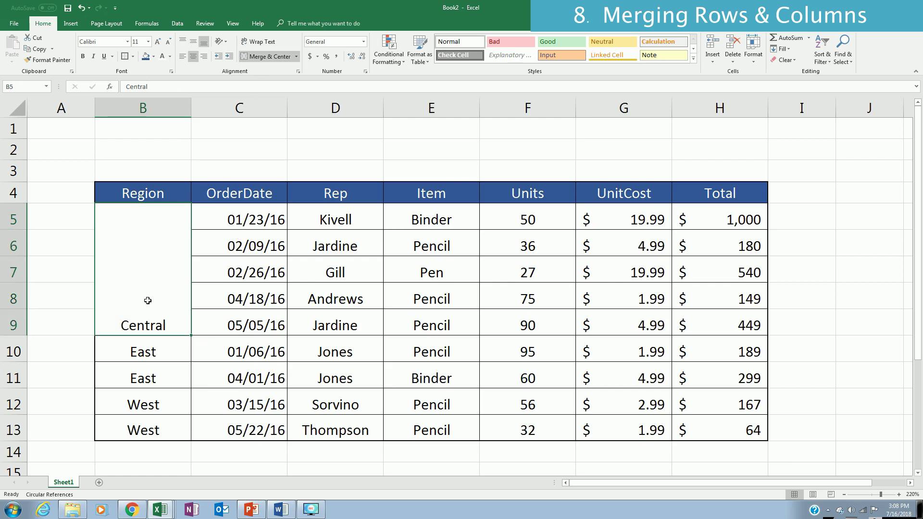
{"action": "left_click", "coordinate": [193, 44]}
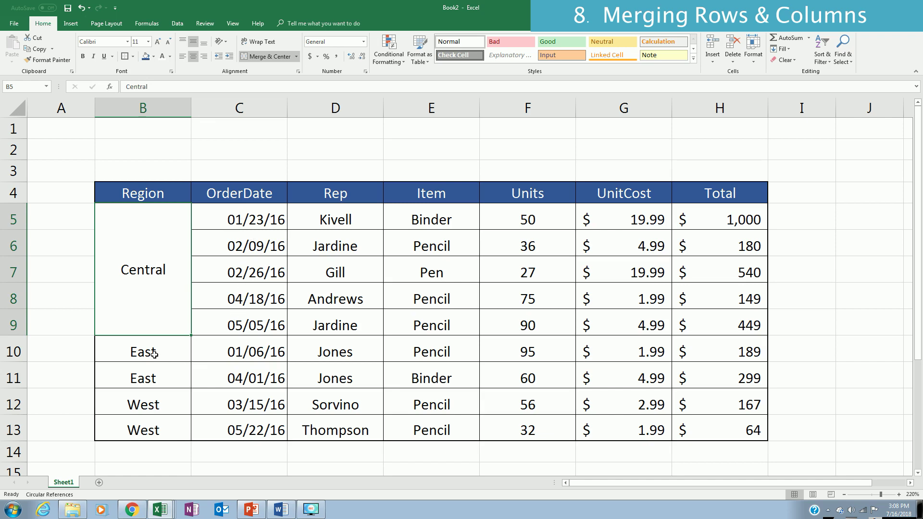
Merge and center the East cells B10:B11 and the West cells B12:B13, with their labels vertically middle-aligned
{"action": "left_click_drag", "start_coordinate": [154, 354], "coordinate": [151, 378]}
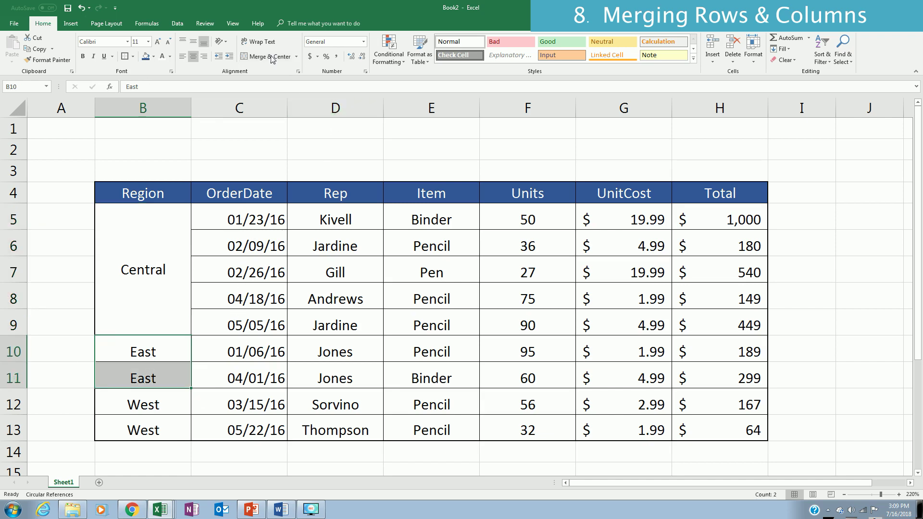
{"action": "left_click", "coordinate": [255, 56]}
{"action": "left_click", "coordinate": [193, 43]}
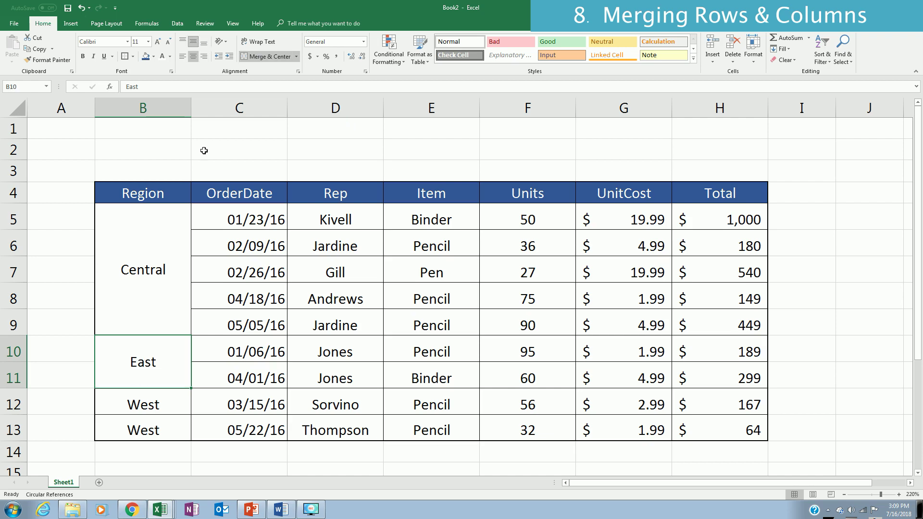
{"action": "left_click_drag", "start_coordinate": [155, 405], "coordinate": [156, 427]}
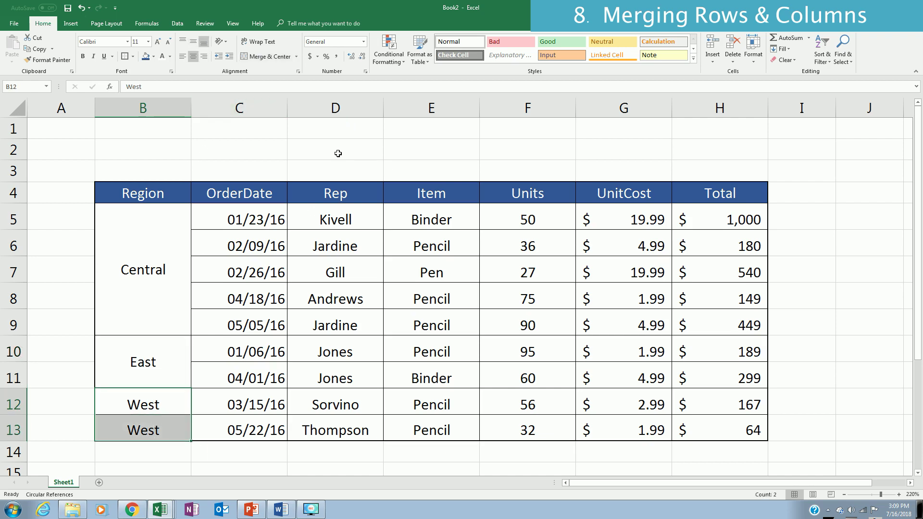
{"action": "left_click", "coordinate": [267, 56]}
{"action": "key", "text": "Tab"}
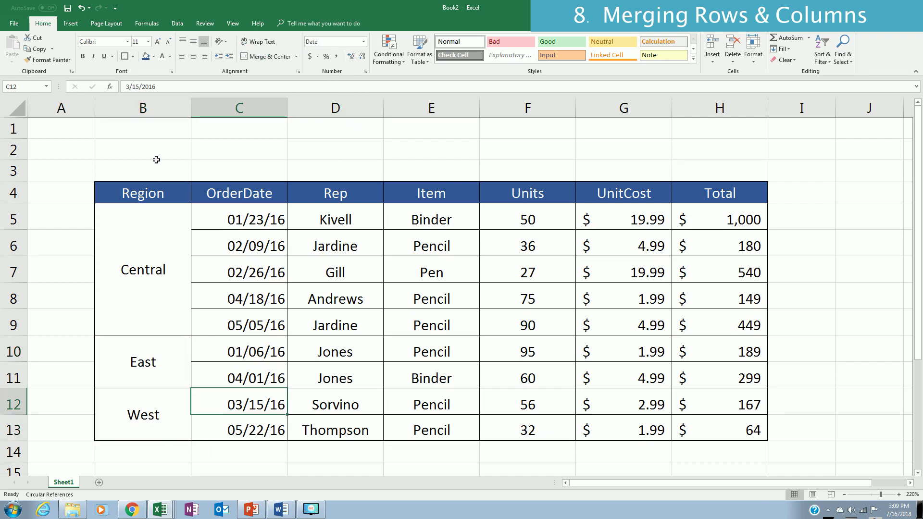
Enter the title "Total Cost by Region" in cell B2 above the table
{"action": "left_click", "coordinate": [154, 154]}
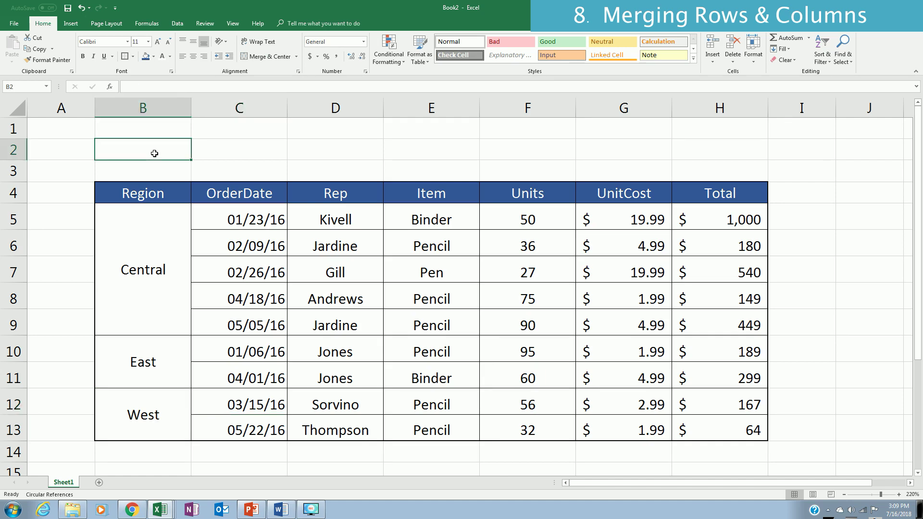
{"action": "type", "text": "Total Cost by Region"}
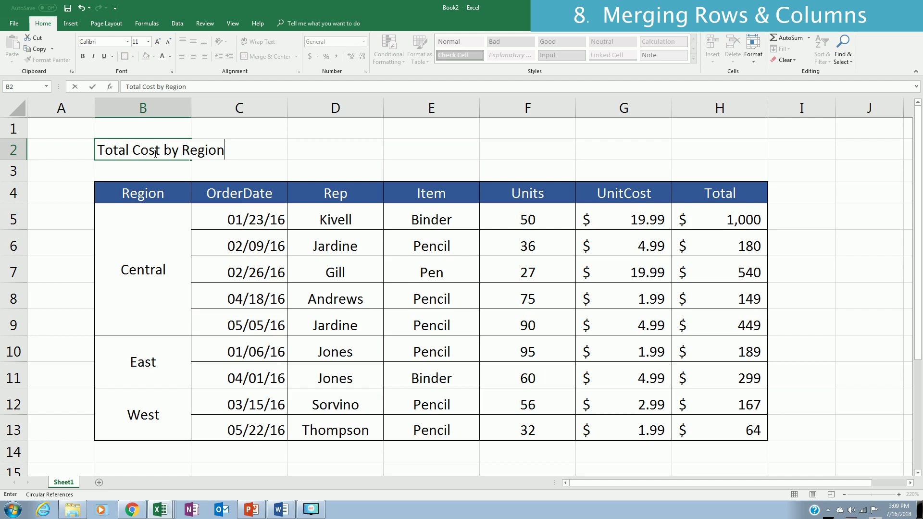
{"action": "key", "text": "Return"}
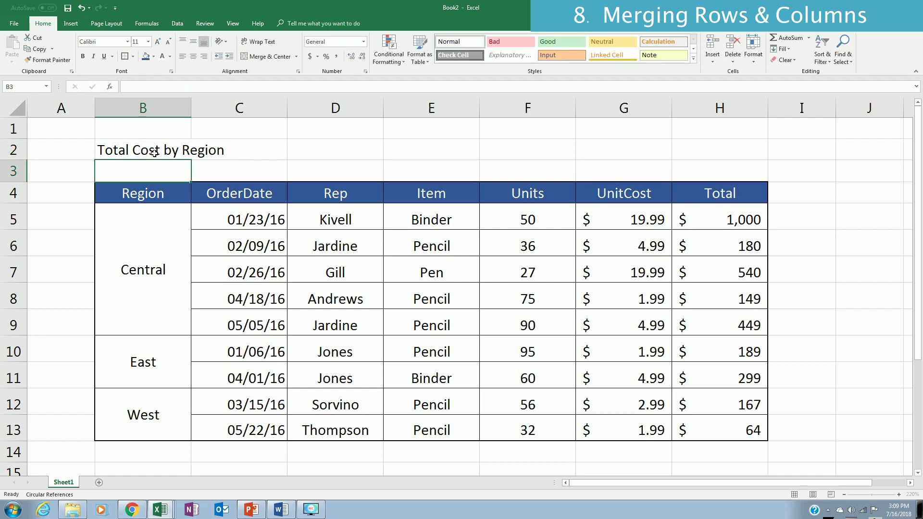
Merge and center the title across B2:H2 so it spans the full table width
{"action": "left_click", "coordinate": [154, 152]}
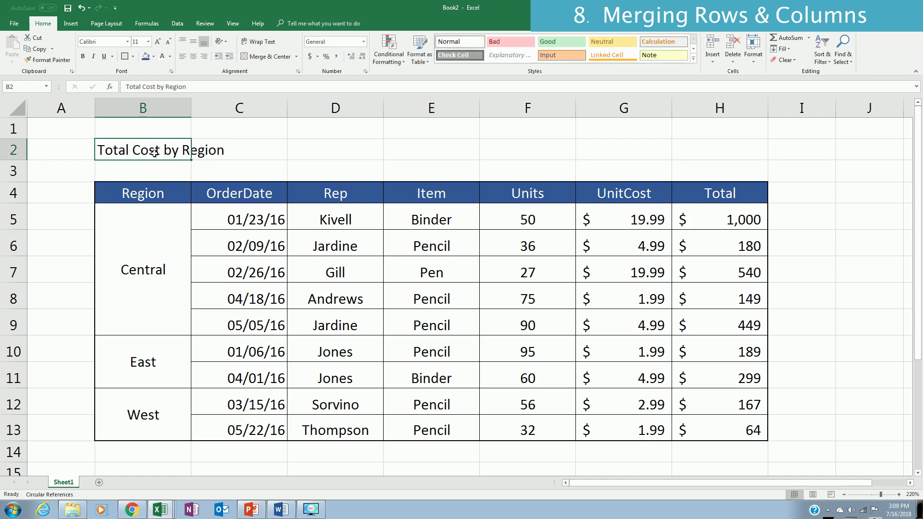
{"action": "left_click_drag", "start_coordinate": [153, 152], "coordinate": [719, 150]}
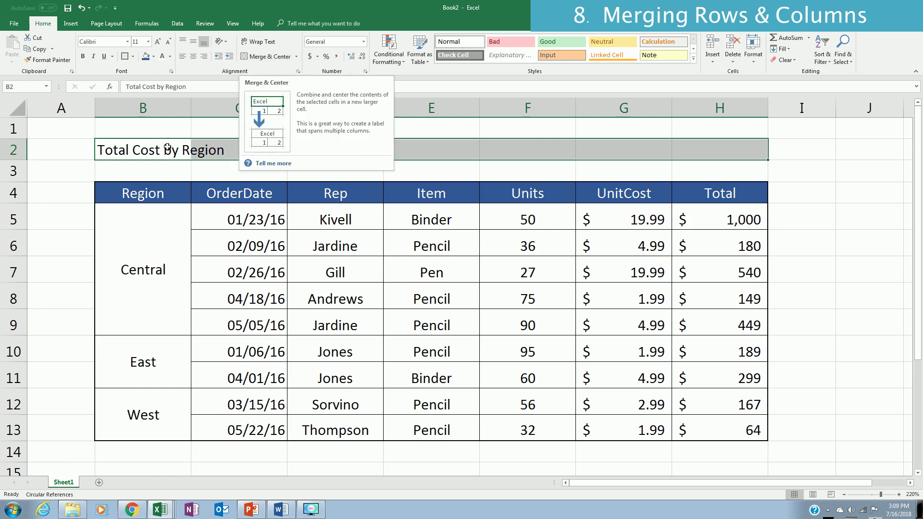
{"action": "key", "text": "shift+Right"}
{"action": "key", "text": "shift+Right"}
{"action": "key", "text": "shift+Right"}
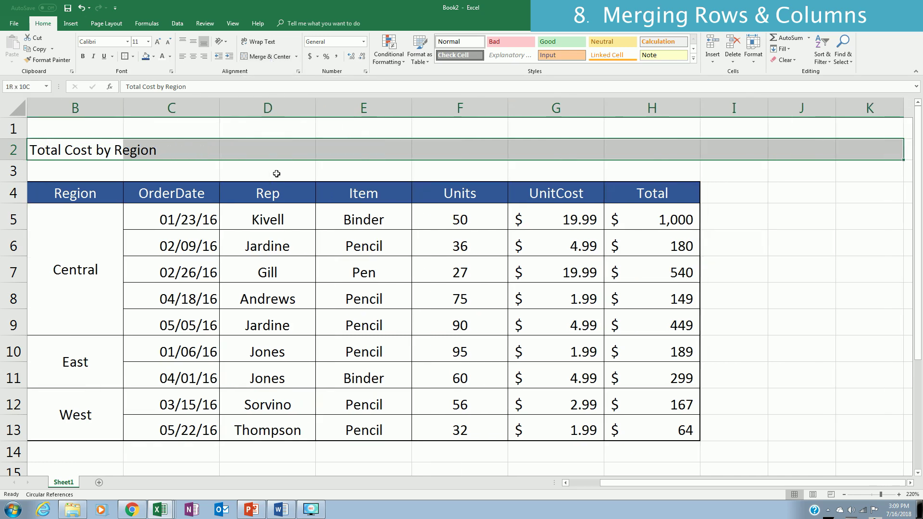
{"action": "key", "text": "shift+Left"}
{"action": "key", "text": "shift+Left"}
{"action": "key", "text": "shift+Left"}
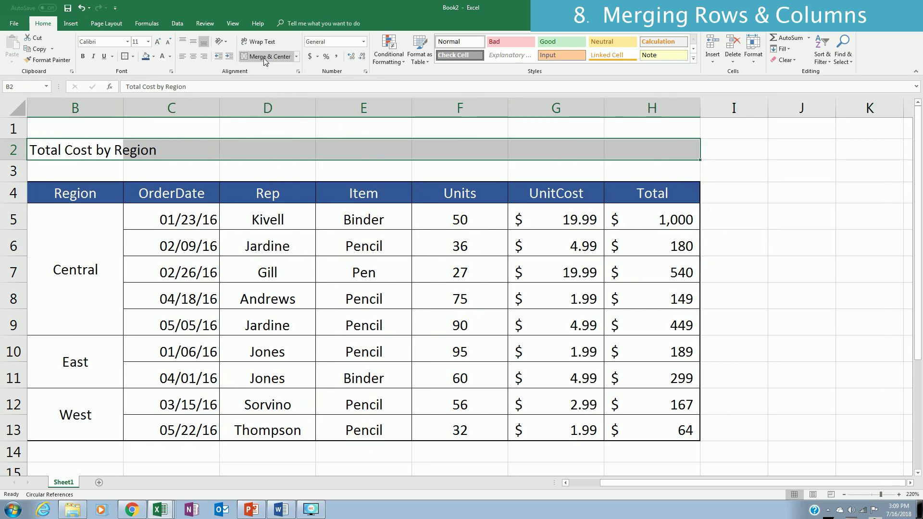
{"action": "left_click", "coordinate": [263, 58]}
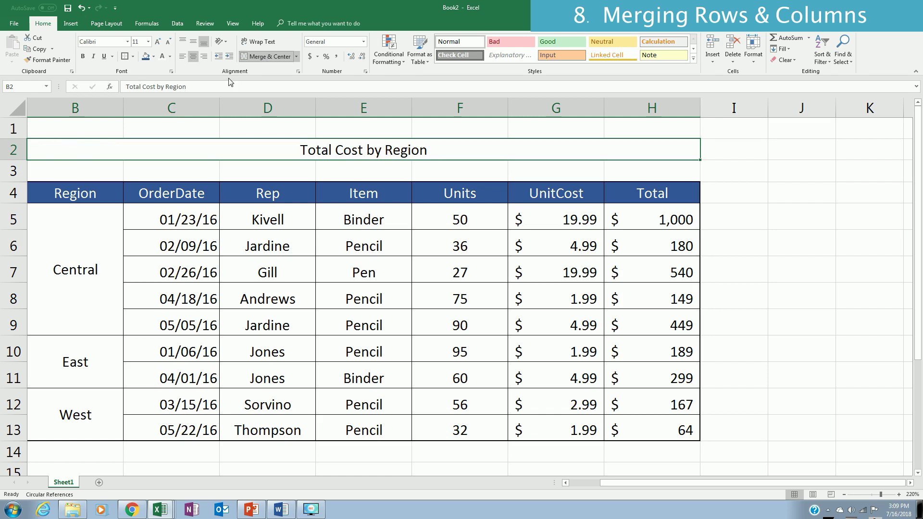
Give the merged title a dark blue fill and white text, matching the table's header row
{"action": "left_click", "coordinate": [146, 57]}
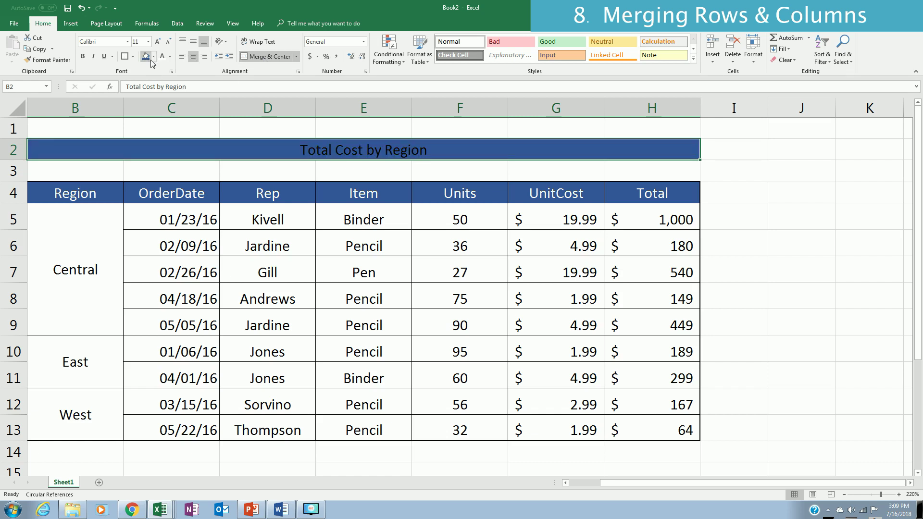
{"action": "left_click", "coordinate": [162, 57]}
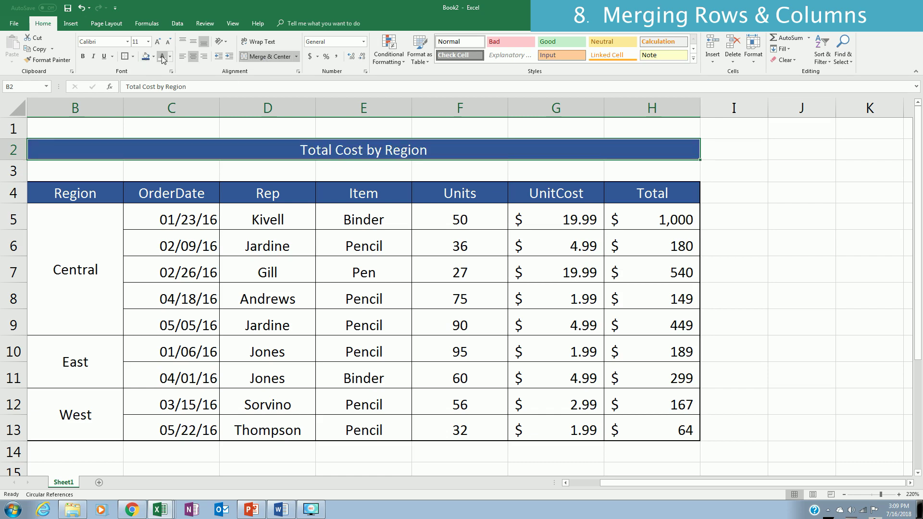
{"action": "left_click", "coordinate": [408, 330]}
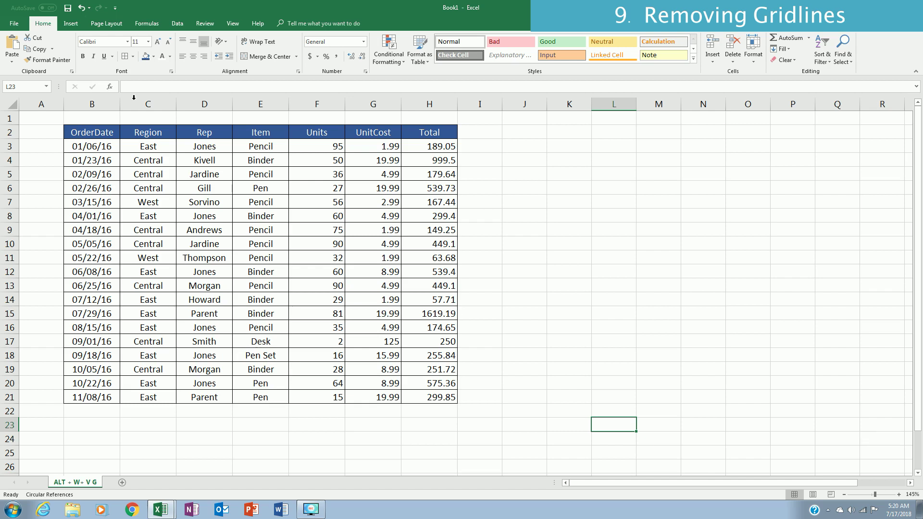
Hide the gridlines on the order table worksheet, and show them again
{"action": "left_click", "coordinate": [232, 23]}
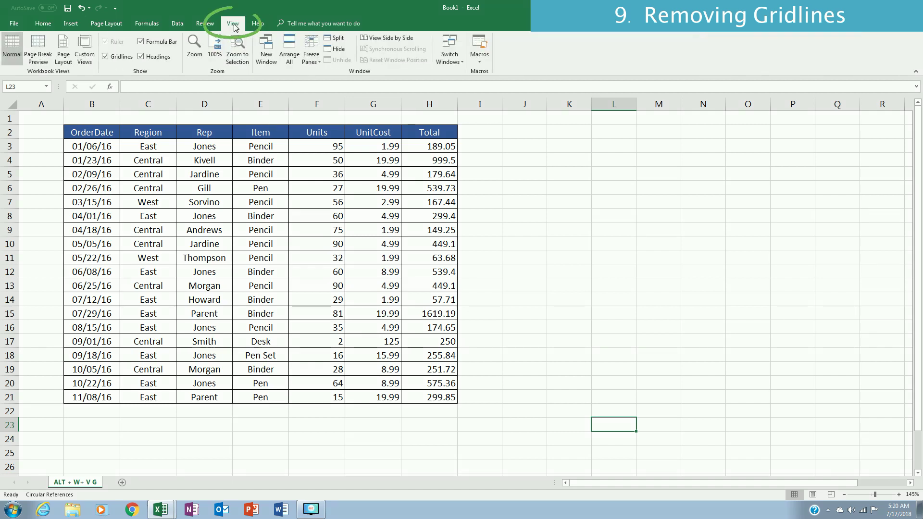
{"action": "left_click", "coordinate": [110, 59]}
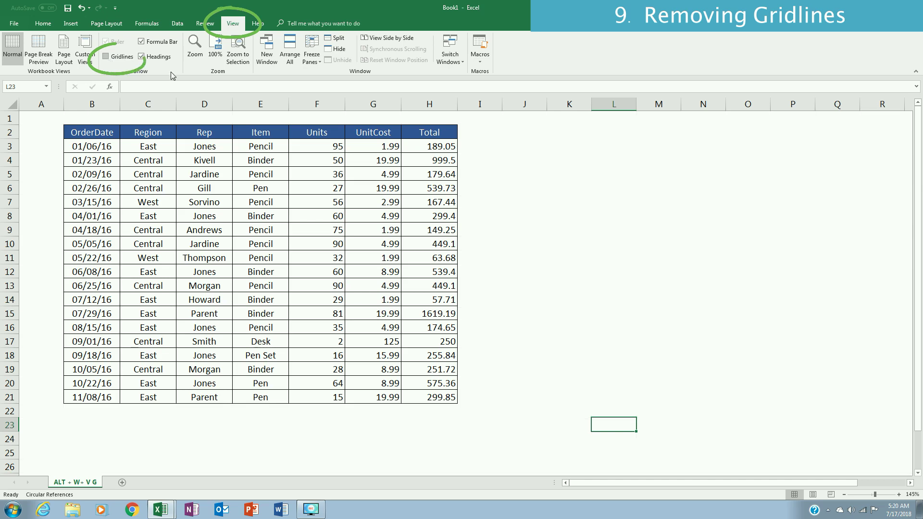
{"action": "left_click", "coordinate": [643, 227]}
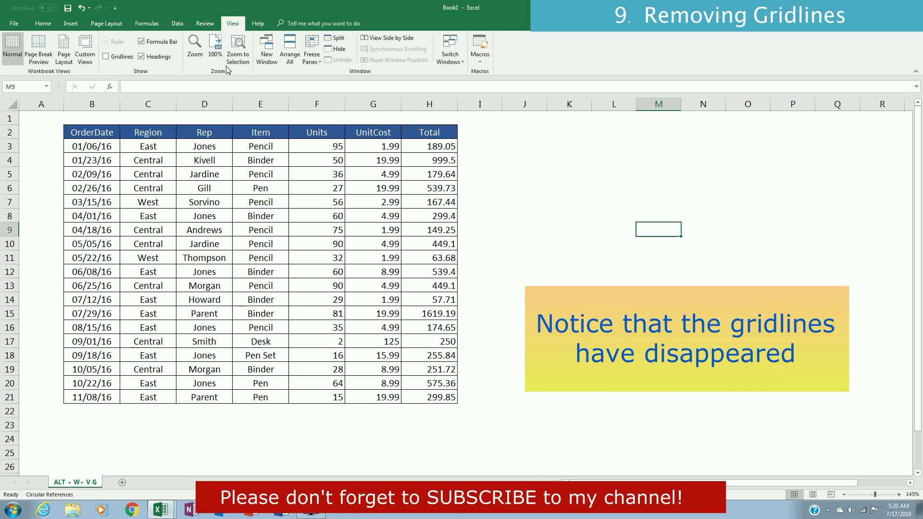
{"action": "left_click", "coordinate": [108, 57]}
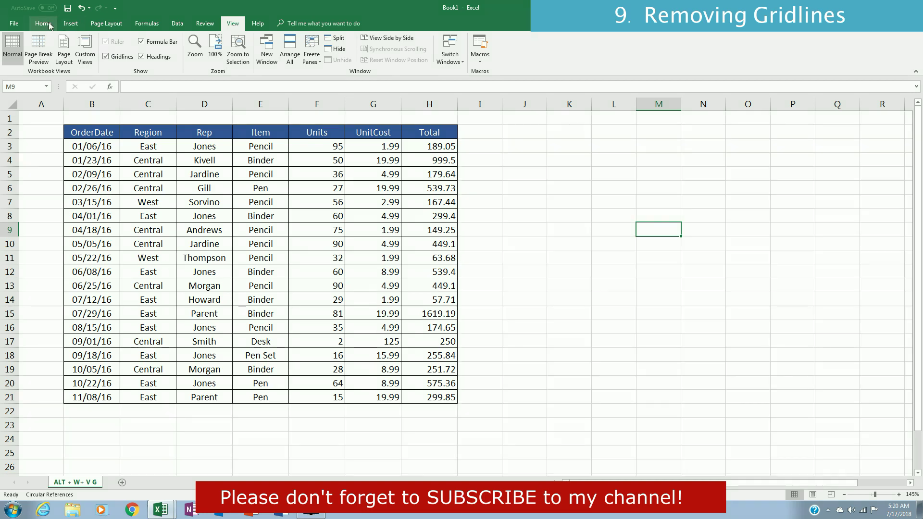
{"action": "left_click", "coordinate": [47, 25]}
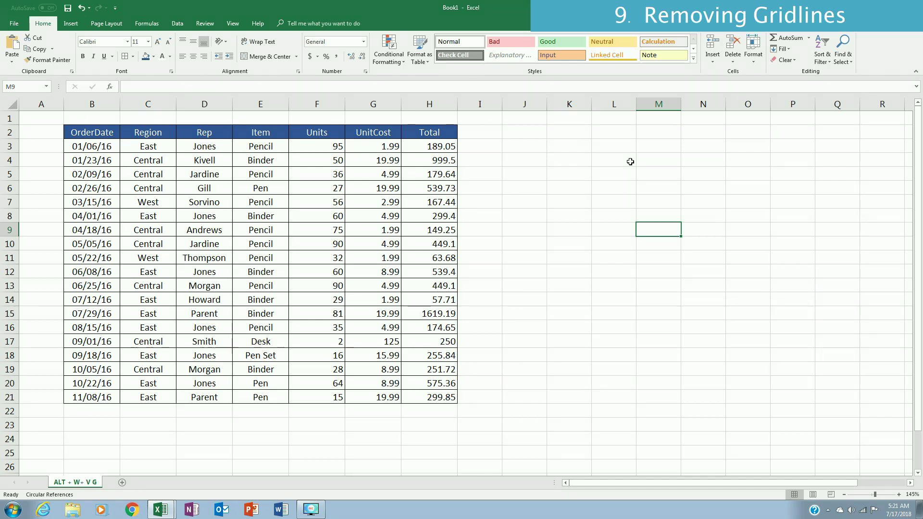
Toggle the worksheet gridlines off and back on once more
{"action": "key", "text": "alt+w"}
{"action": "key", "text": "v"}
{"action": "key", "text": "g"}
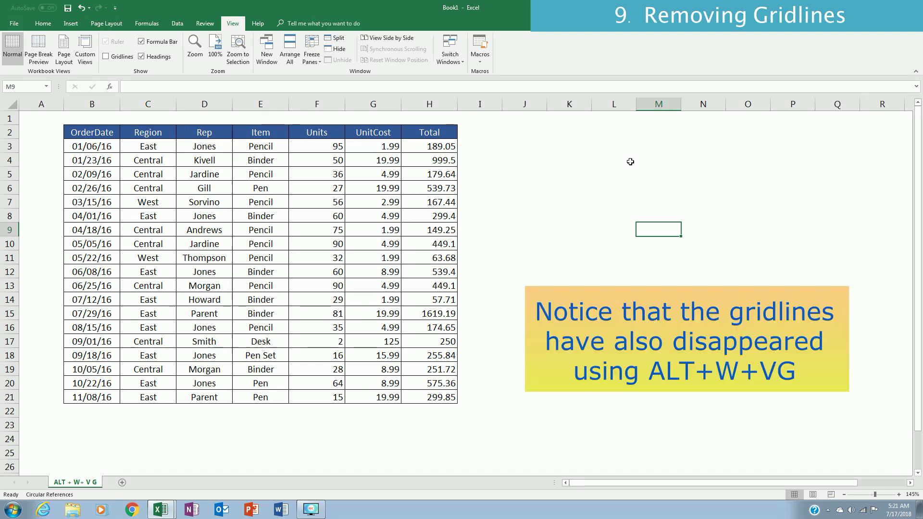
{"action": "key", "text": "alt+w"}
{"action": "key", "text": "v"}
{"action": "key", "text": "g"}
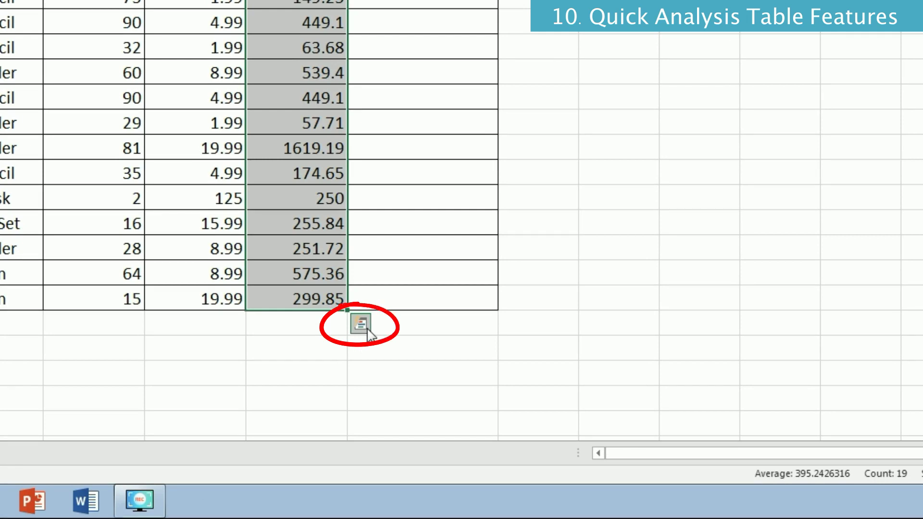
Use Quick Analysis on the selected Total values to fill the Cumulative Total column with a running total
{"action": "left_click", "coordinate": [367, 329]}
{"action": "left_click", "coordinate": [331, 364]}
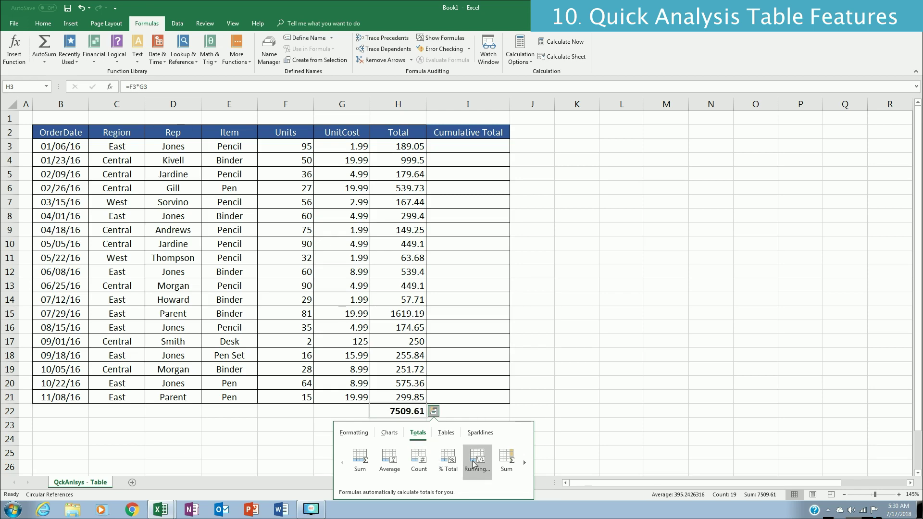
{"action": "left_click", "coordinate": [525, 463]}
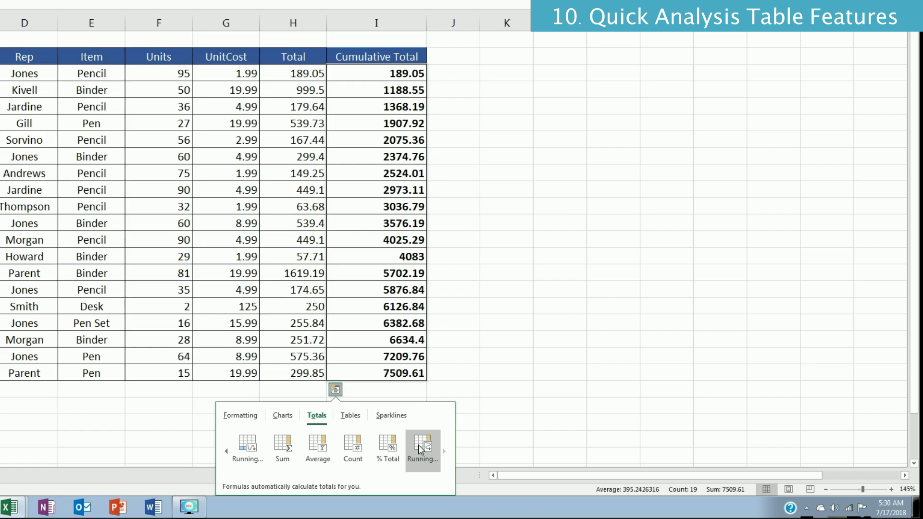
{"action": "left_click", "coordinate": [421, 450]}
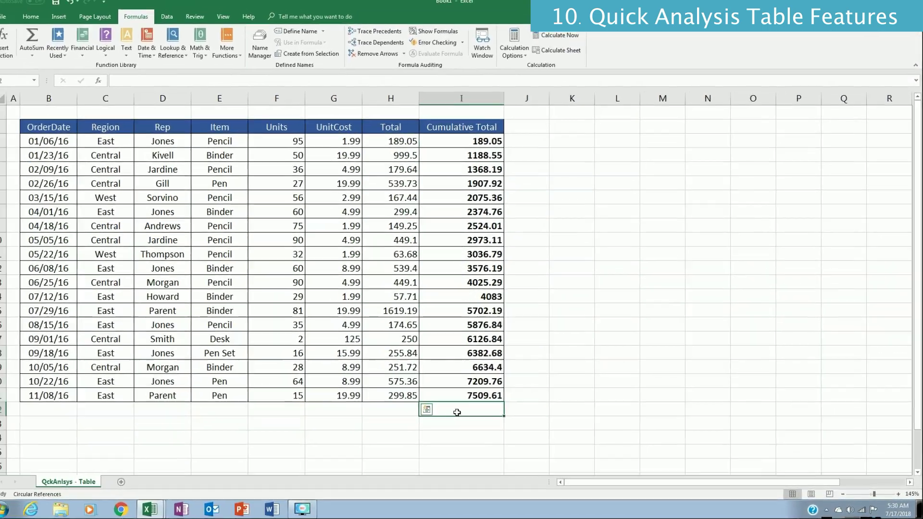
{"action": "left_click", "coordinate": [433, 407]}
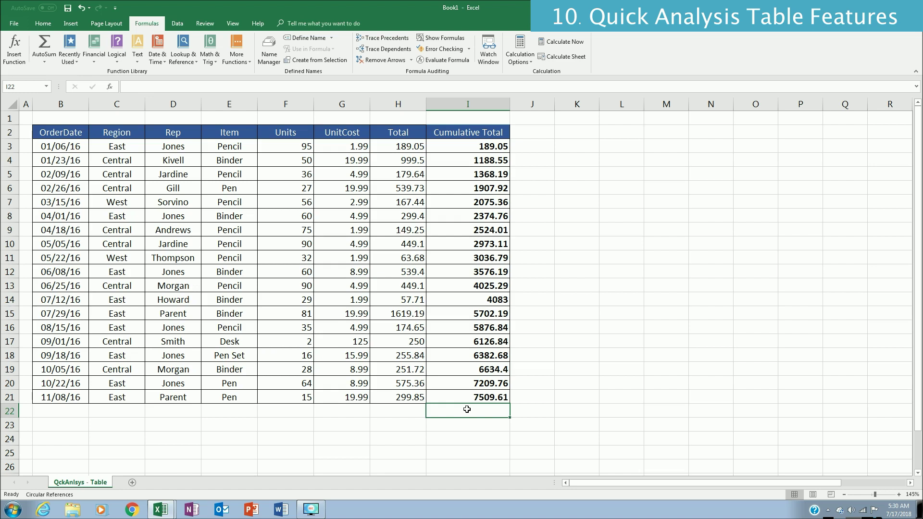
Check the running total formulas in the first and last Cumulative Total cells, and select I3:I21
{"action": "left_click", "coordinate": [497, 146]}
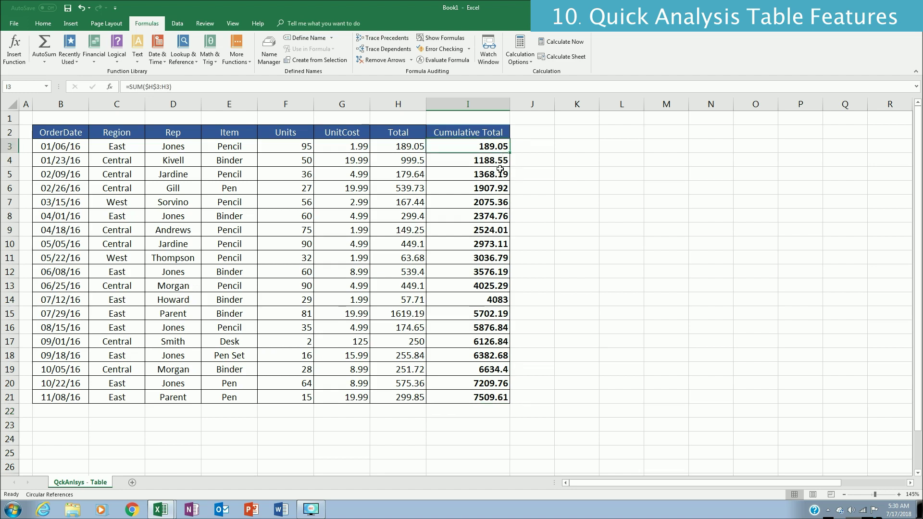
{"action": "key", "text": "ctrl+Down"}
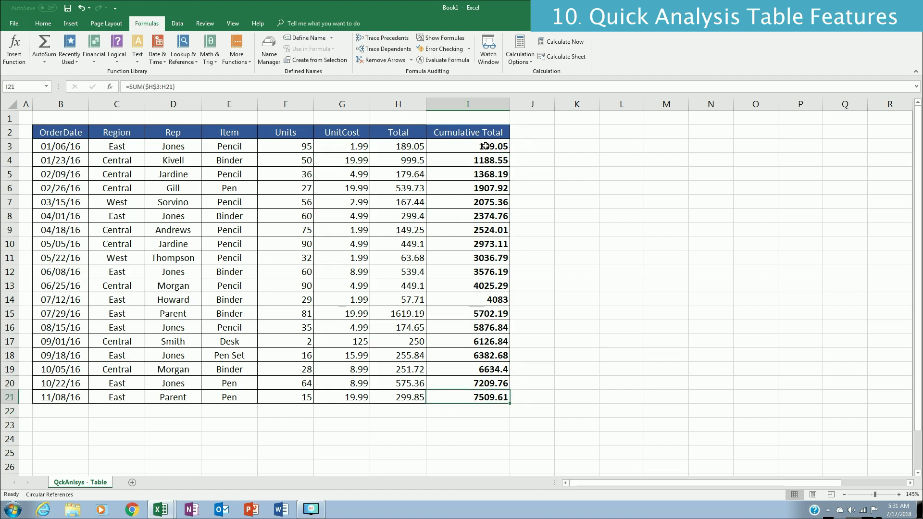
{"action": "left_click_drag", "start_coordinate": [486, 146], "coordinate": [487, 398]}
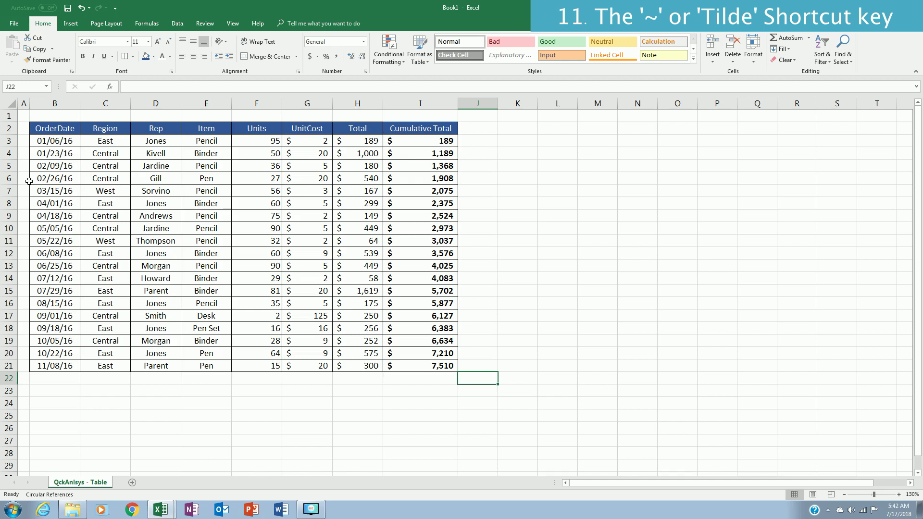
Inspect the first order row's cells from OrderDate to Total, including the formula in H3
{"action": "left_click", "coordinate": [57, 142]}
{"action": "key", "text": "Right"}
{"action": "key", "text": "Right"}
{"action": "key", "text": "Right"}
{"action": "key", "text": "Right"}
{"action": "key", "text": "Right"}
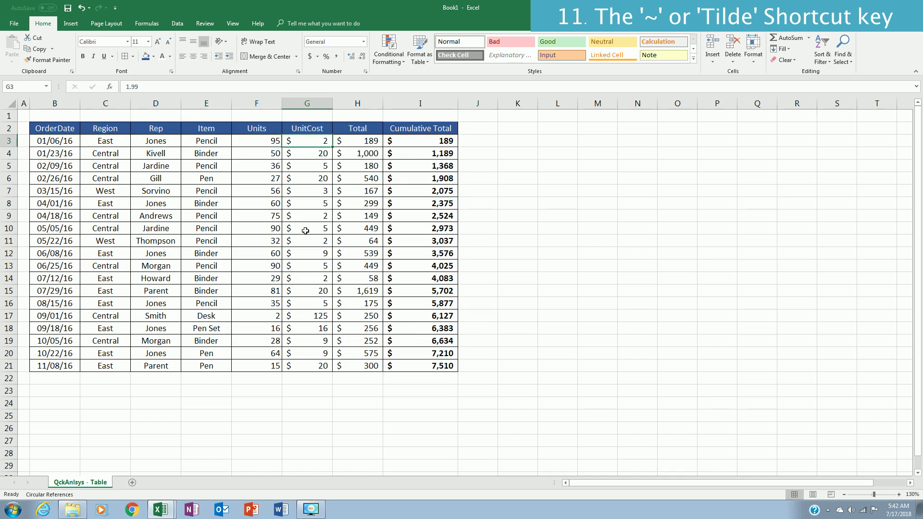
{"action": "key", "text": "Right"}
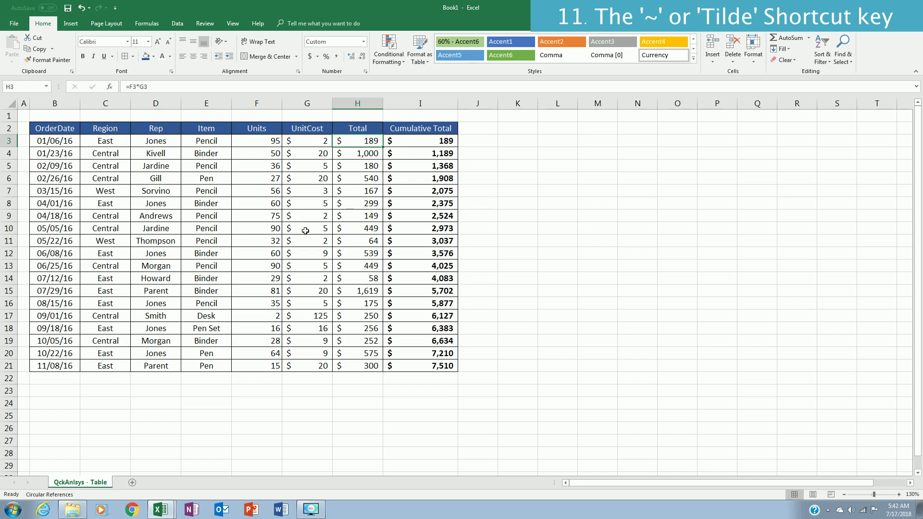
{"action": "key", "text": "F2"}
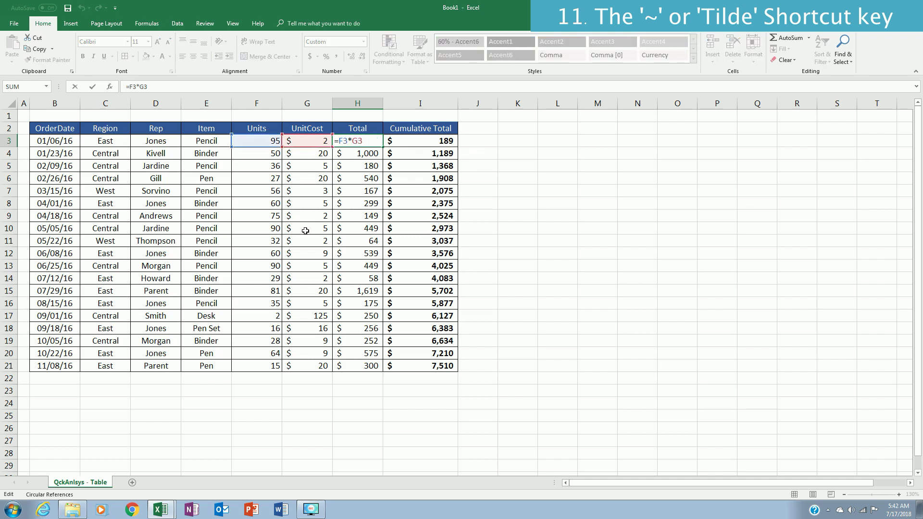
{"action": "key", "text": "Tab"}
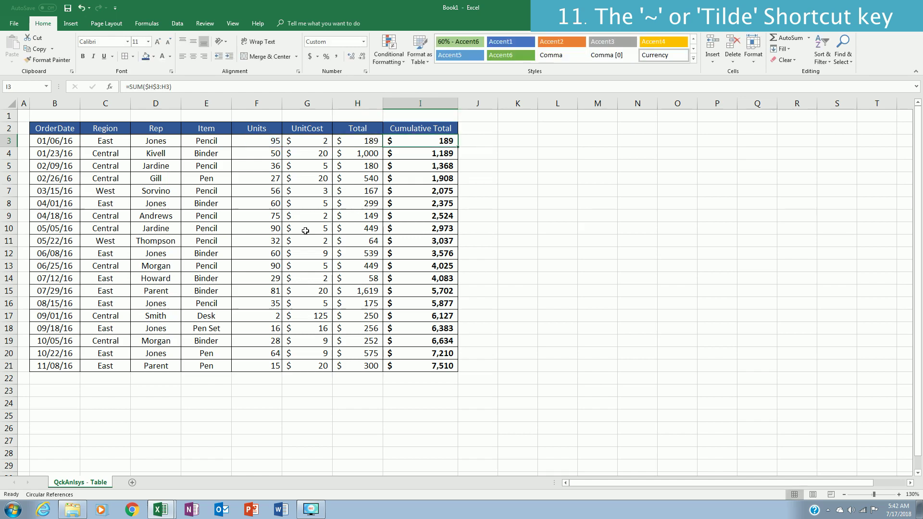
Inspect the Cumulative Total formulas from I4 down to the last row, I21
{"action": "key", "text": "Down"}
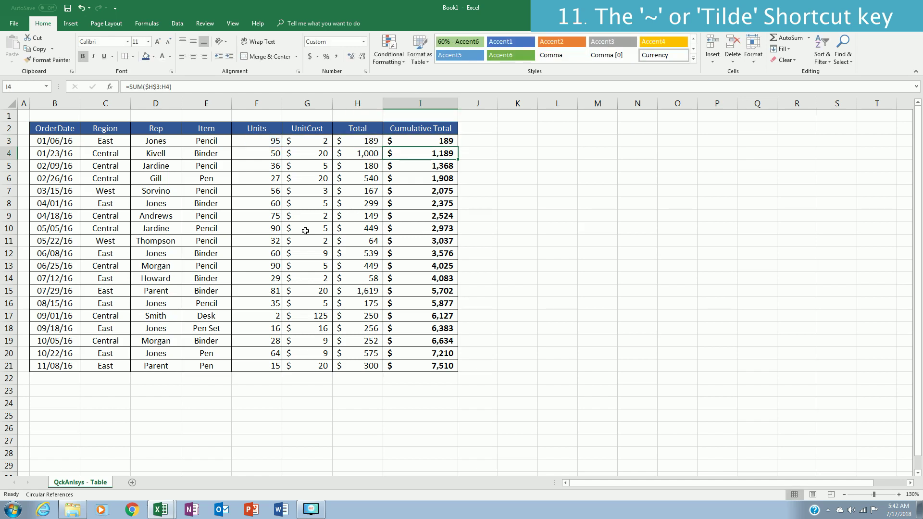
{"action": "key", "text": "F2"}
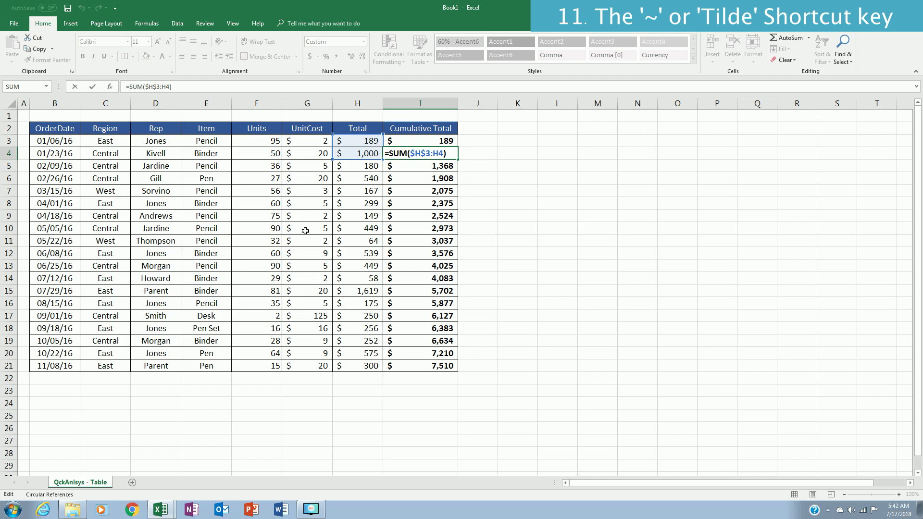
{"action": "key", "text": "Escape"}
{"action": "key", "text": "Down"}
{"action": "key", "text": "Down"}
{"action": "key", "text": "Down"}
{"action": "key", "text": "Down"}
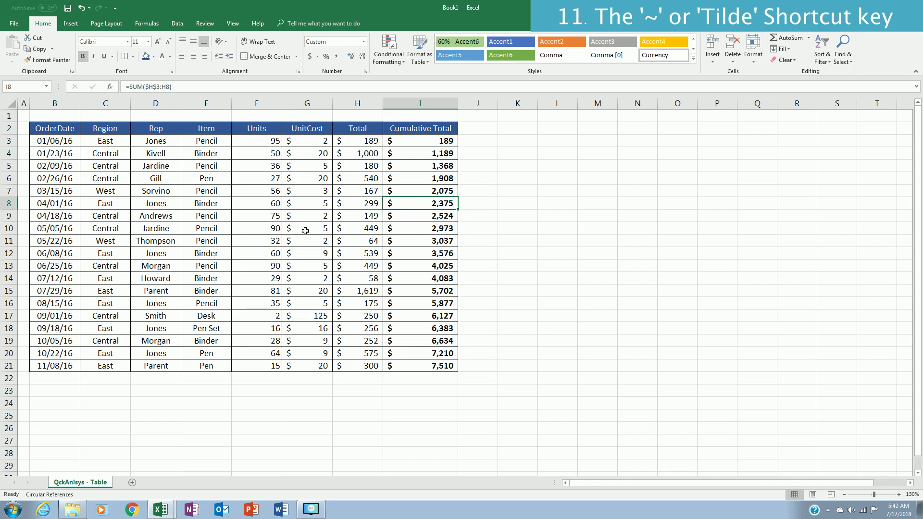
{"action": "key", "text": "ctrl+Down"}
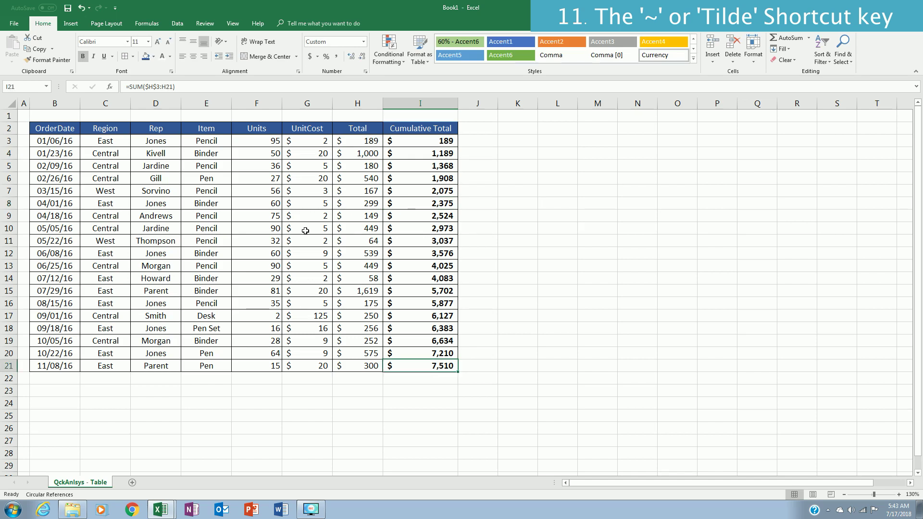
Show all formulas in the worksheet, inspect the Total formula in H3 and the date in B3, and return to displaying values
{"action": "key", "text": "ctrl+grave"}
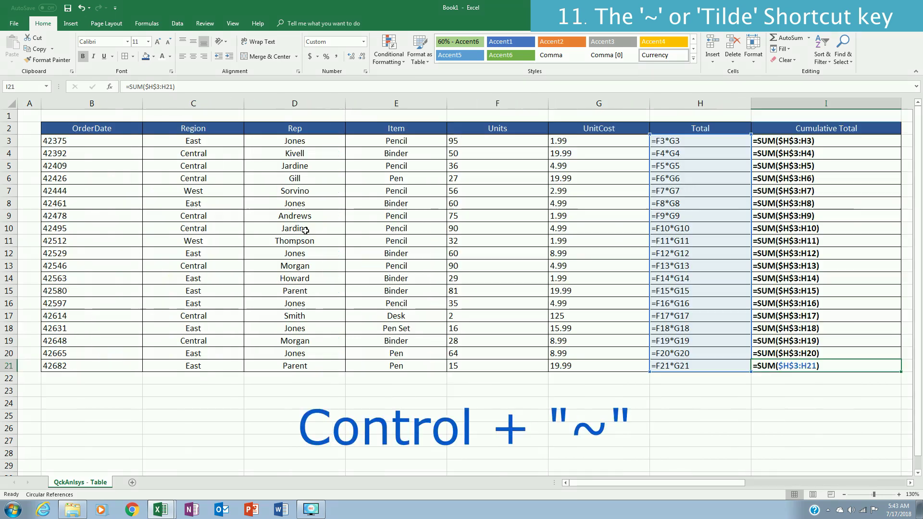
{"action": "left_click", "coordinate": [682, 153]}
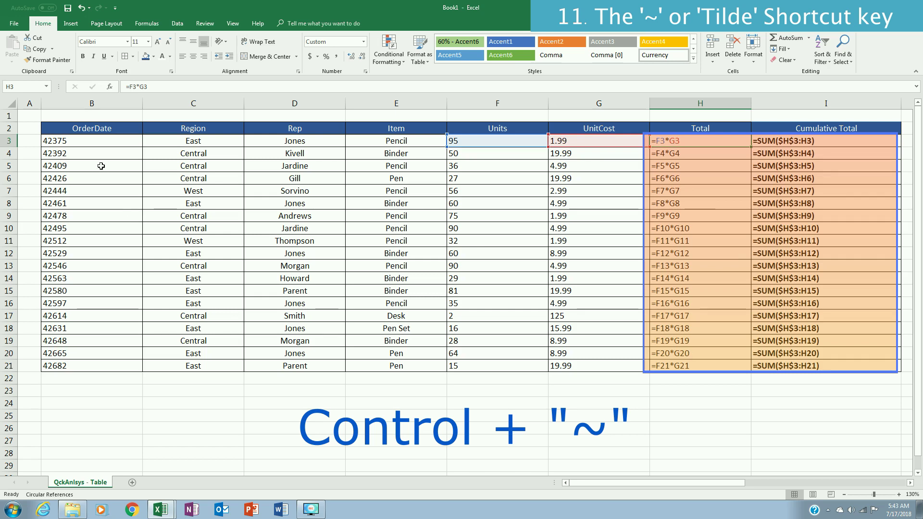
{"action": "left_click", "coordinate": [109, 141]}
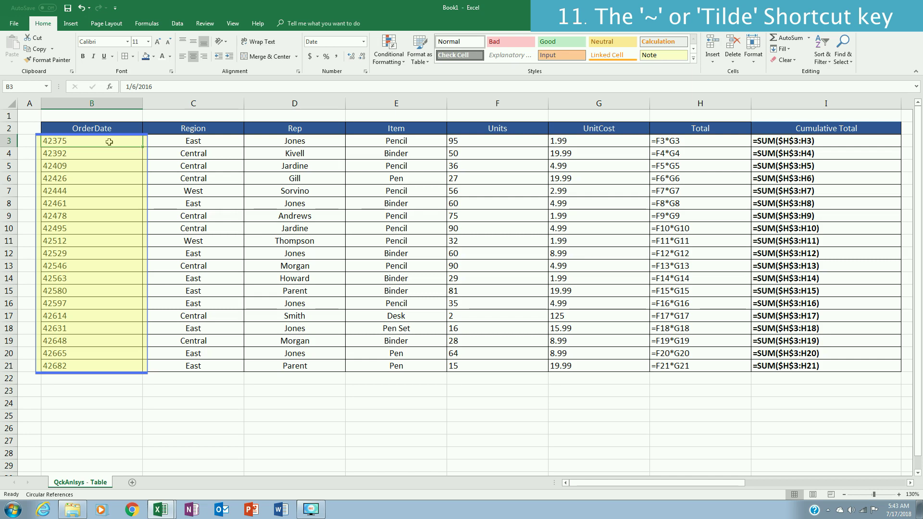
{"action": "key", "text": "ctrl+grave"}
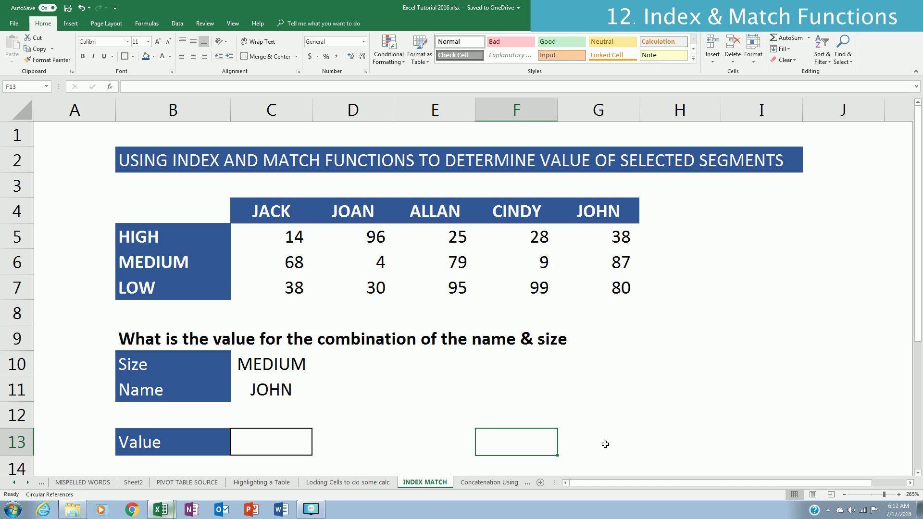
Examine the size-by-name table, the Size and Name criteria in C10 and C11, and the corresponding table value in G6
{"action": "left_click_drag", "start_coordinate": [159, 208], "coordinate": [624, 289]}
{"action": "left_click", "coordinate": [577, 310]}
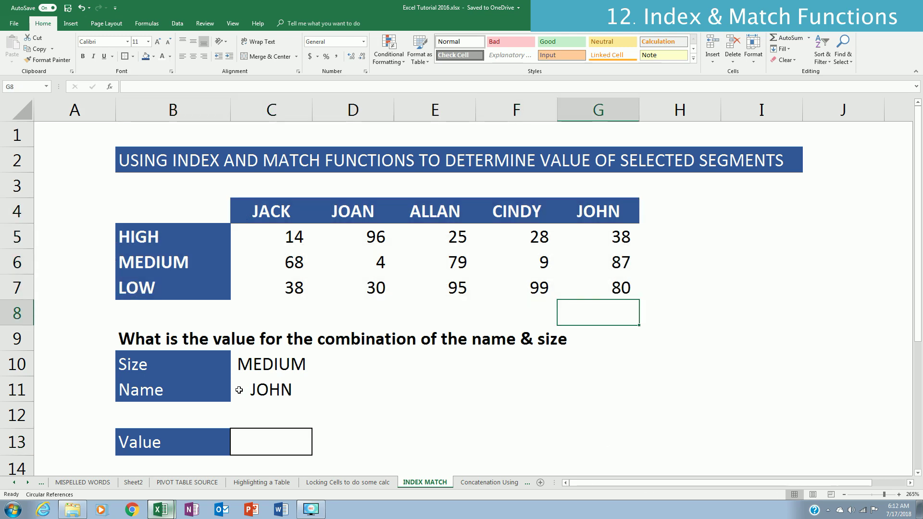
{"action": "left_click", "coordinate": [279, 367]}
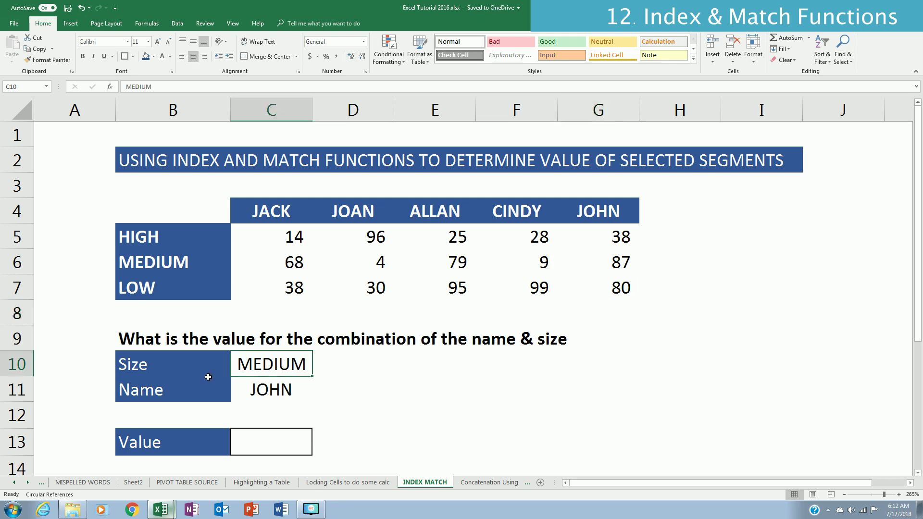
{"action": "left_click", "coordinate": [279, 391]}
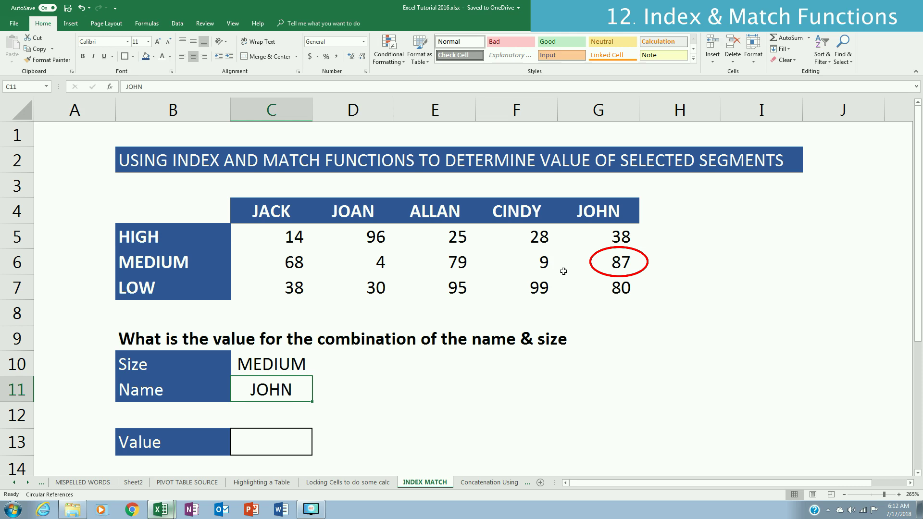
{"action": "left_click", "coordinate": [564, 271]}
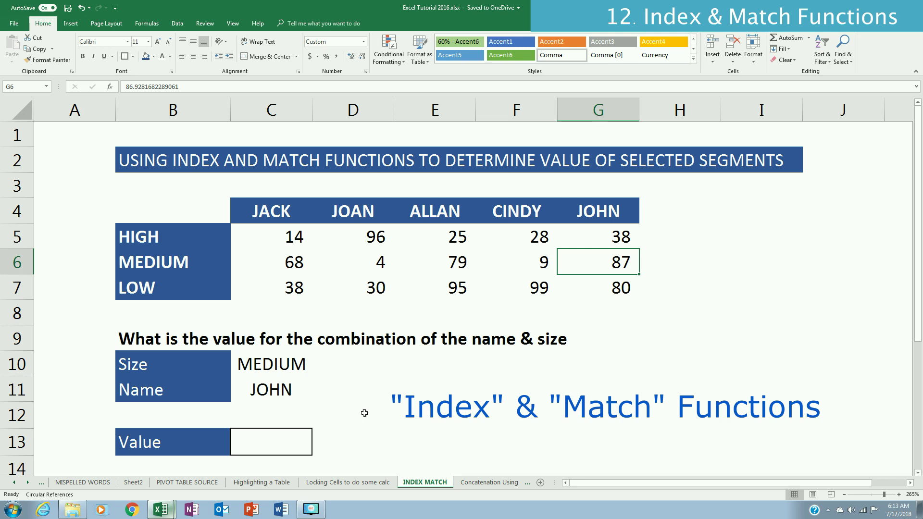
Start an INDEX formula in the Value cell C13 with C5:G7 as the array
{"action": "left_click", "coordinate": [302, 448]}
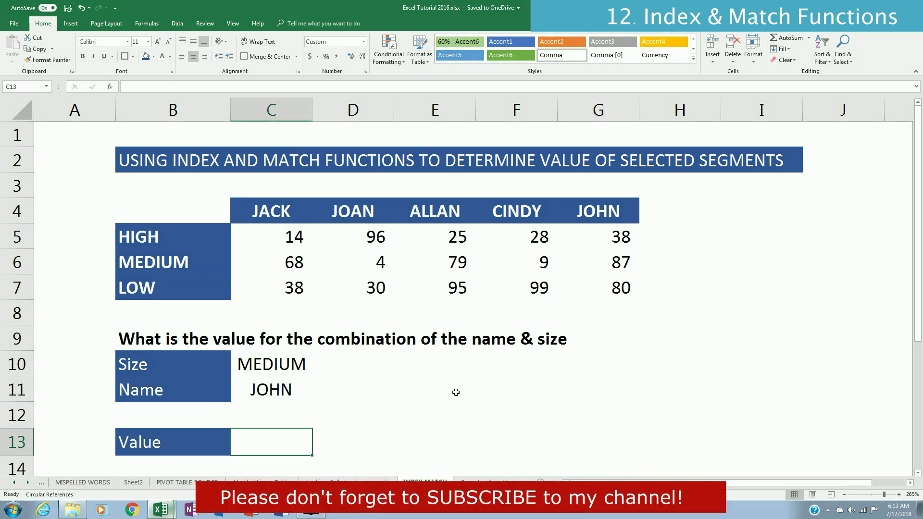
{"action": "type", "text": "="}
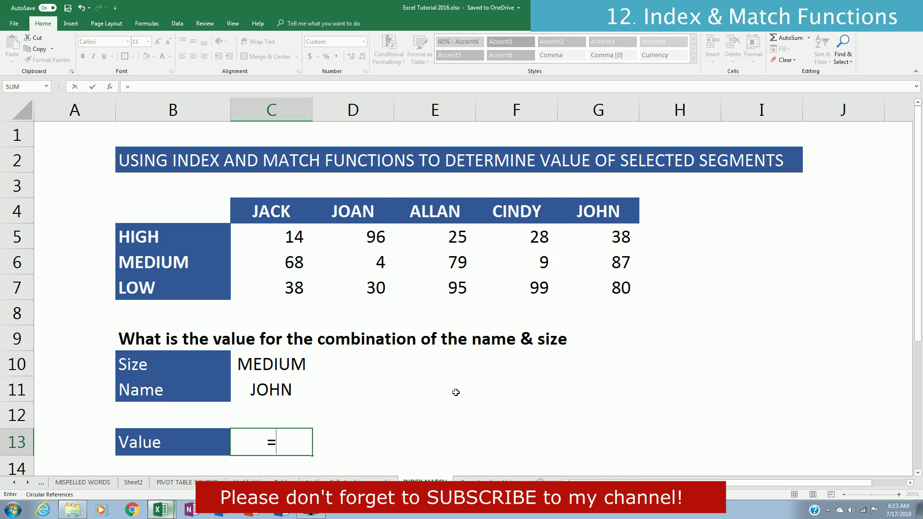
{"action": "type", "text": "INDEX("}
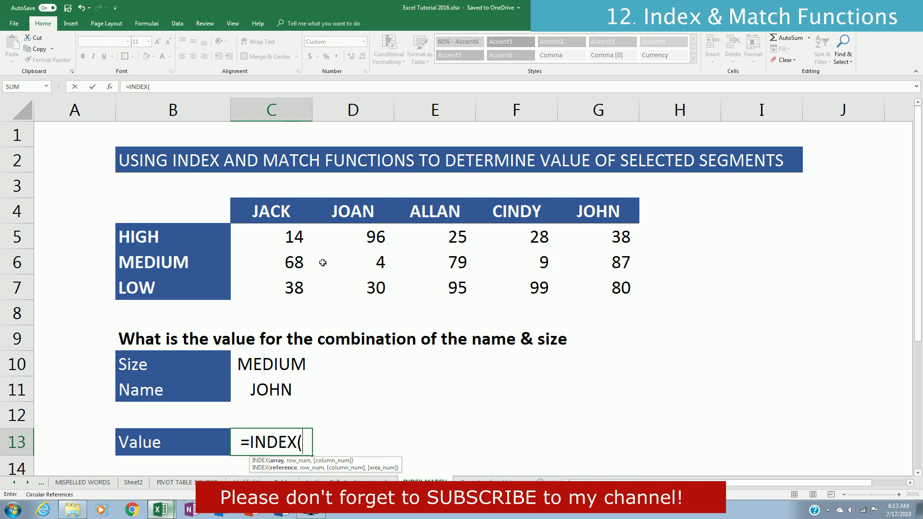
{"action": "left_click", "coordinate": [291, 236]}
{"action": "mouse_move", "coordinate": [290, 235]}
{"action": "left_mouse_down"}
{"action": "mouse_move", "coordinate": [526, 290]}
{"action": "mouse_move", "coordinate": [461, 263]}
{"action": "mouse_move", "coordinate": [600, 296]}
{"action": "left_mouse_up"}
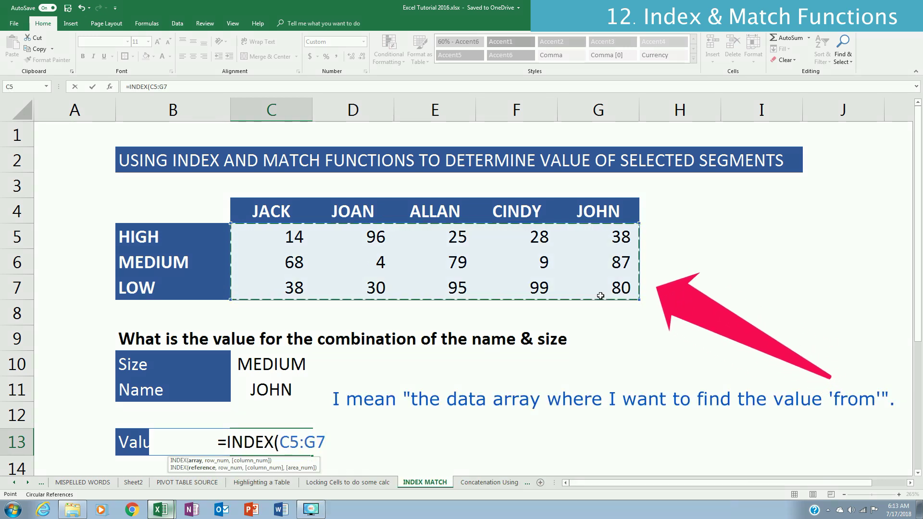
Add MATCH(C10,B5:B7,0) as the row number argument of the INDEX formula
{"action": "type", "text": ",M"}
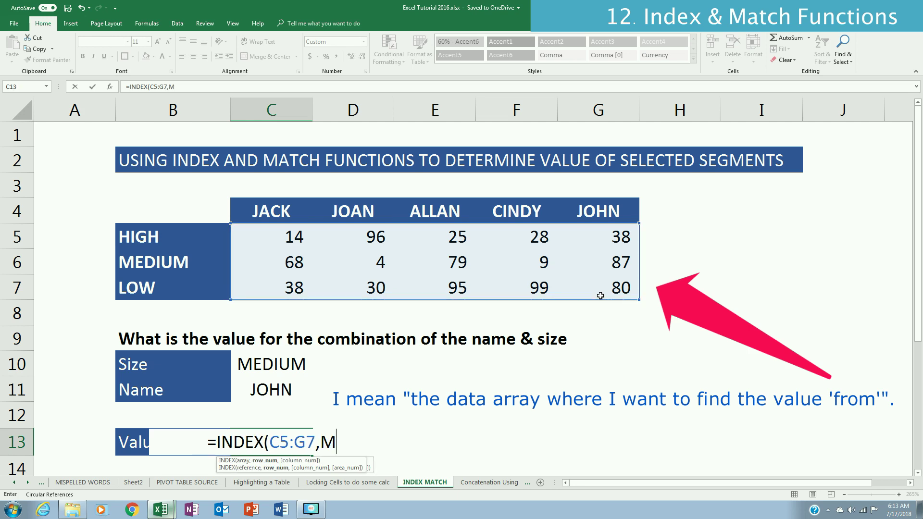
{"action": "type", "text": "ATCH("}
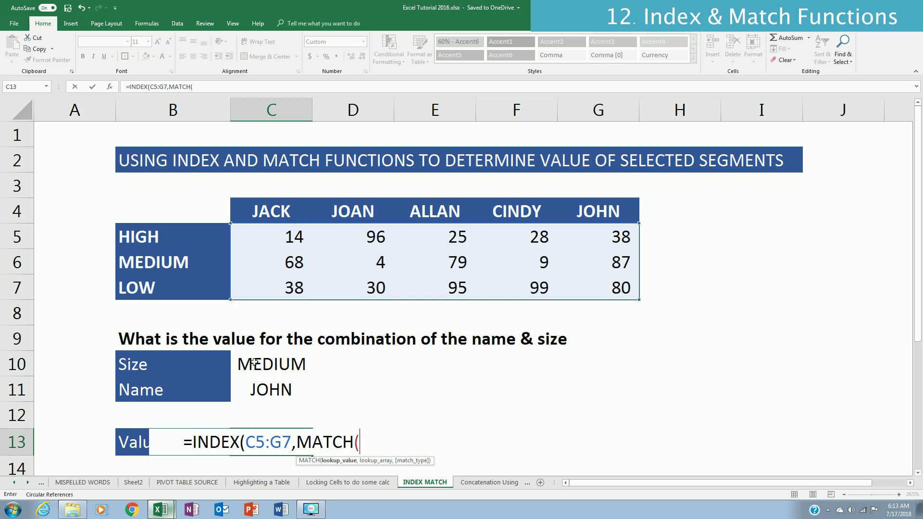
{"action": "left_click", "coordinate": [269, 366]}
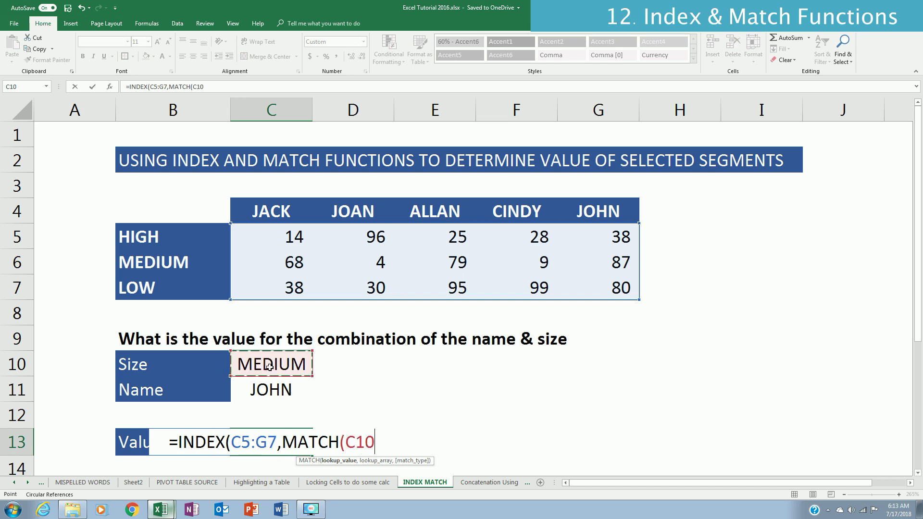
{"action": "type", "text": ","}
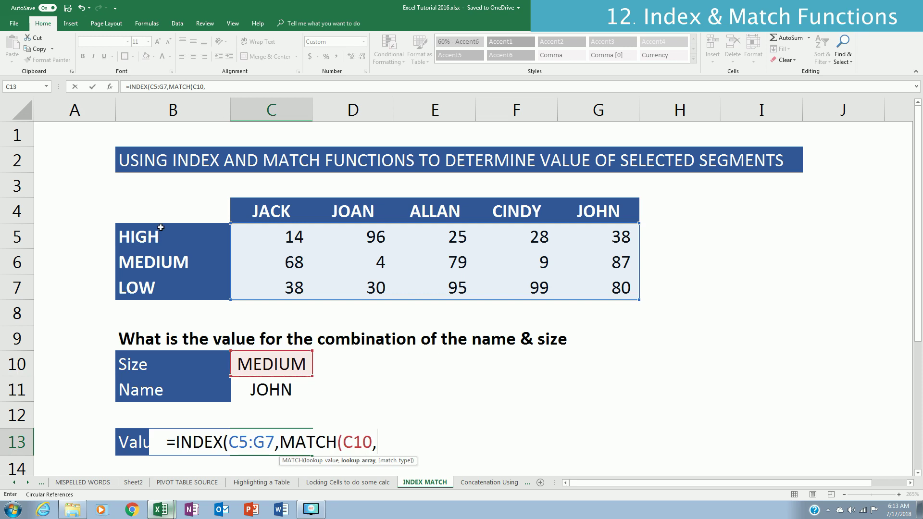
{"action": "left_click_drag", "start_coordinate": [165, 235], "coordinate": [171, 298]}
{"action": "type", "text": ",0"}
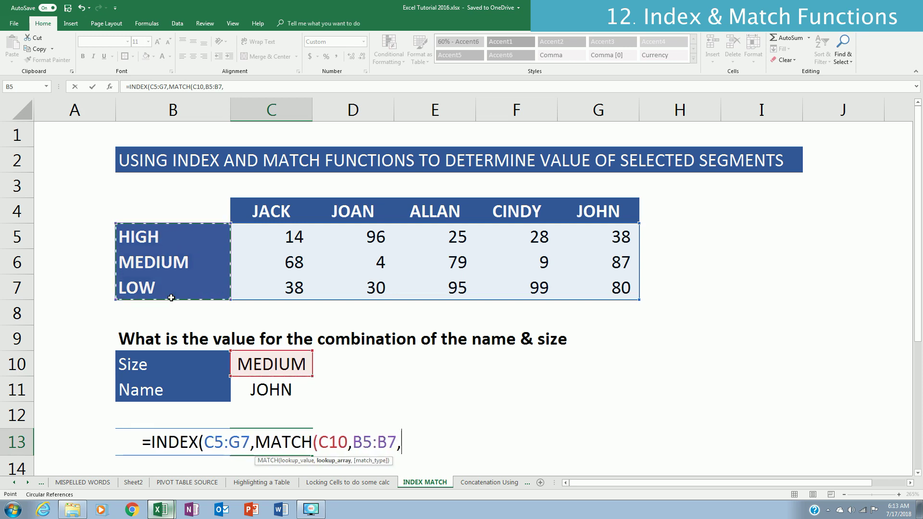
{"action": "type", "text": "),"}
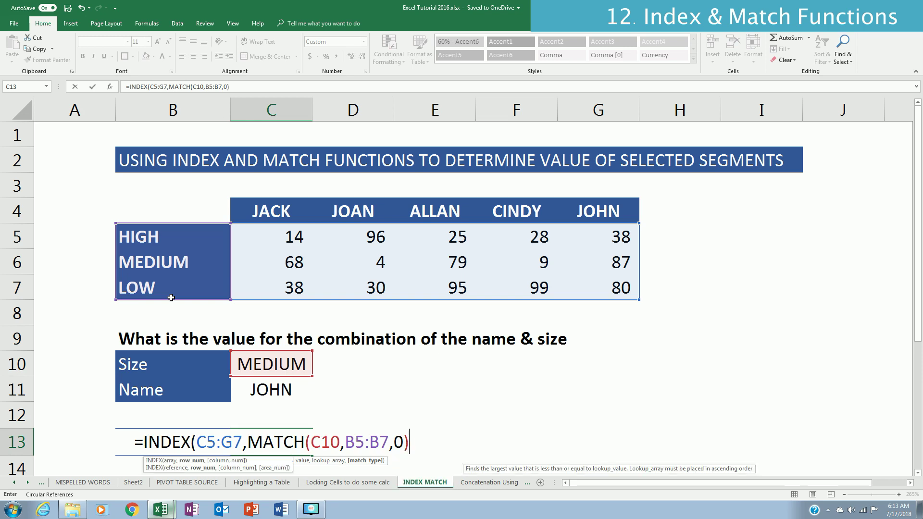
Add MATCH(C11,C4:G4,0) as the column number argument and enter the completed INDEX formula in C13
{"action": "type", "text": "MATCH("}
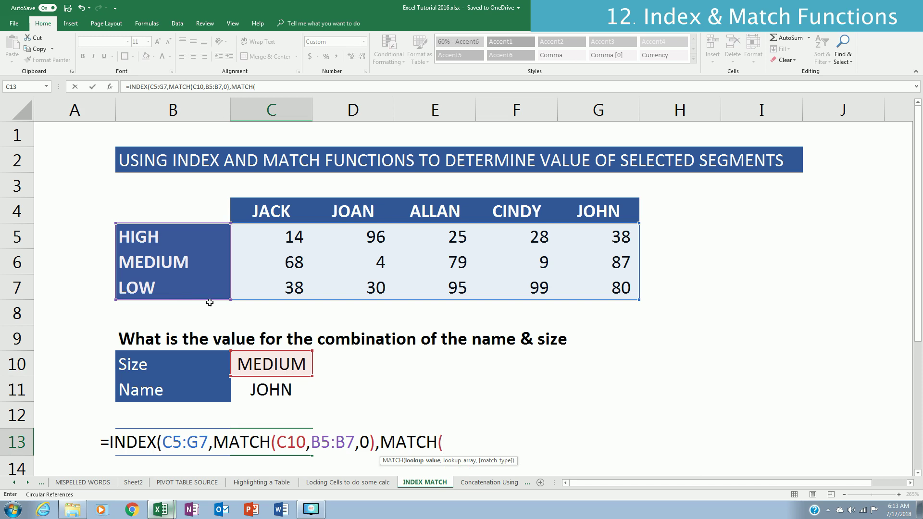
{"action": "left_click", "coordinate": [272, 394]}
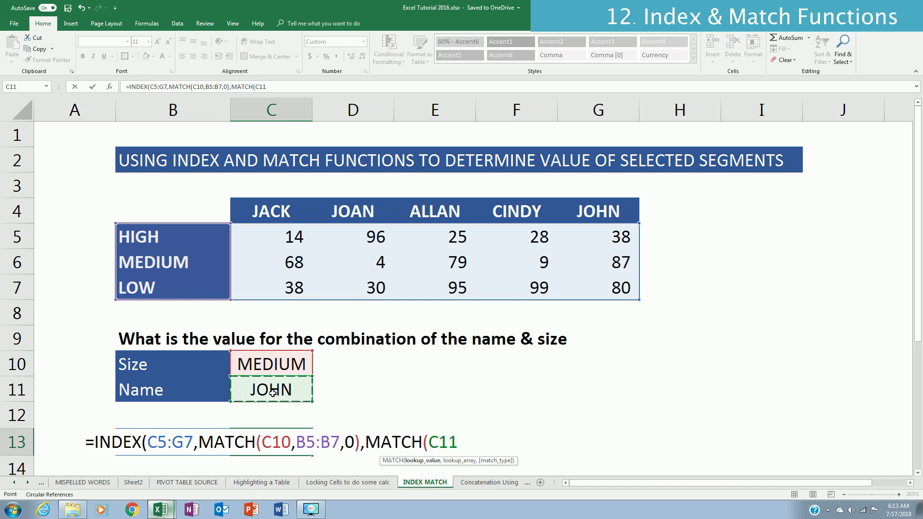
{"action": "type", "text": ","}
{"action": "left_click_drag", "start_coordinate": [273, 211], "coordinate": [601, 210]}
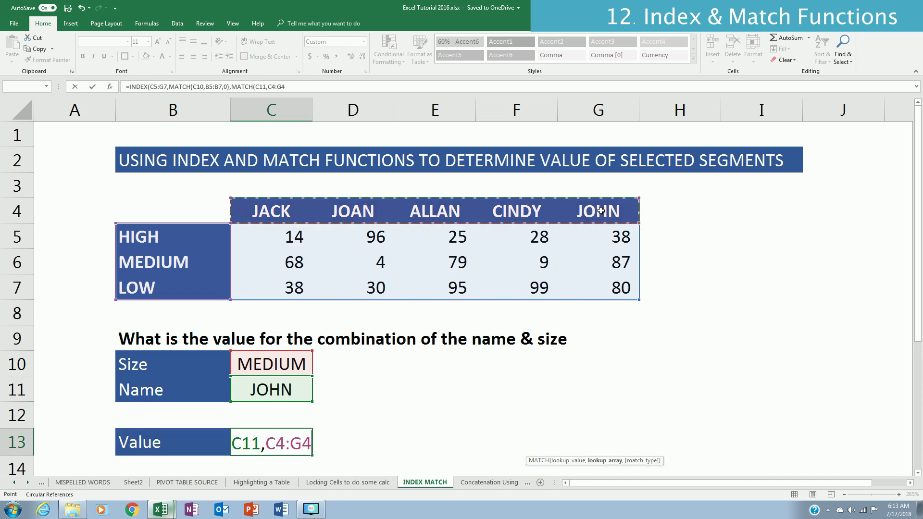
{"action": "type", "text": ",0)"}
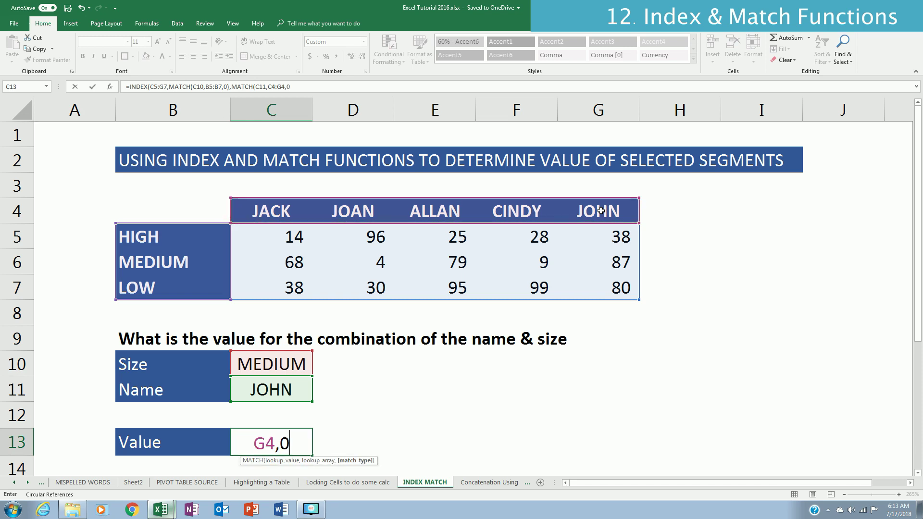
{"action": "key", "text": "Return"}
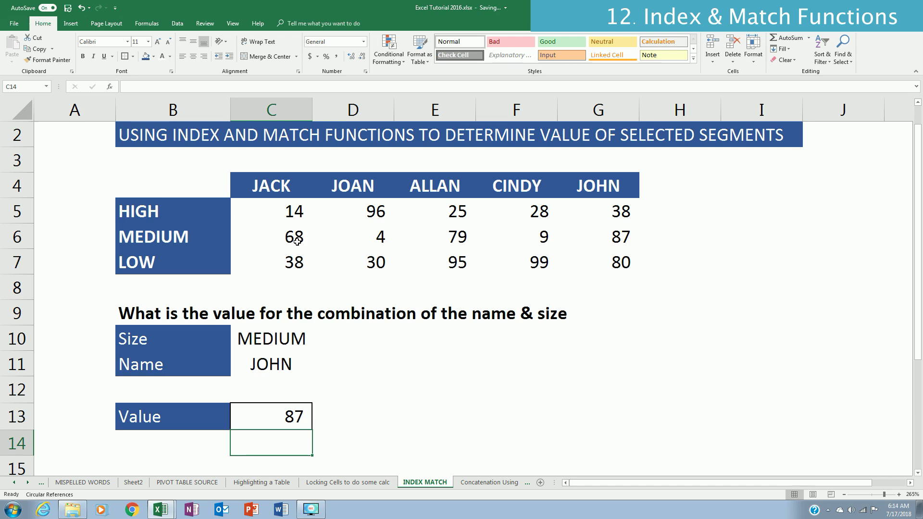
Set the Size criterion to LOW and the Name criterion to the person in the column E header
{"action": "left_click", "coordinate": [308, 339]}
{"action": "type", "text": "L"}
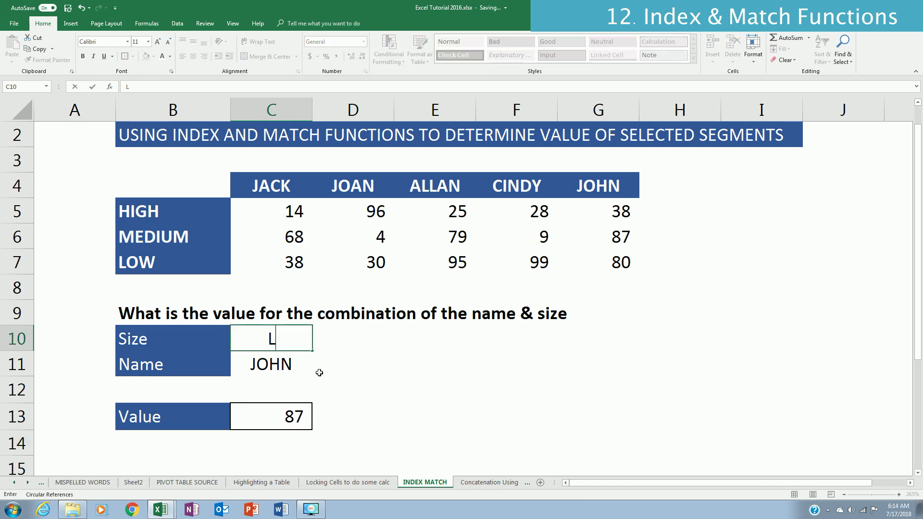
{"action": "type", "text": "OW"}
{"action": "key", "text": "Return"}
{"action": "type", "text": "ALL"}
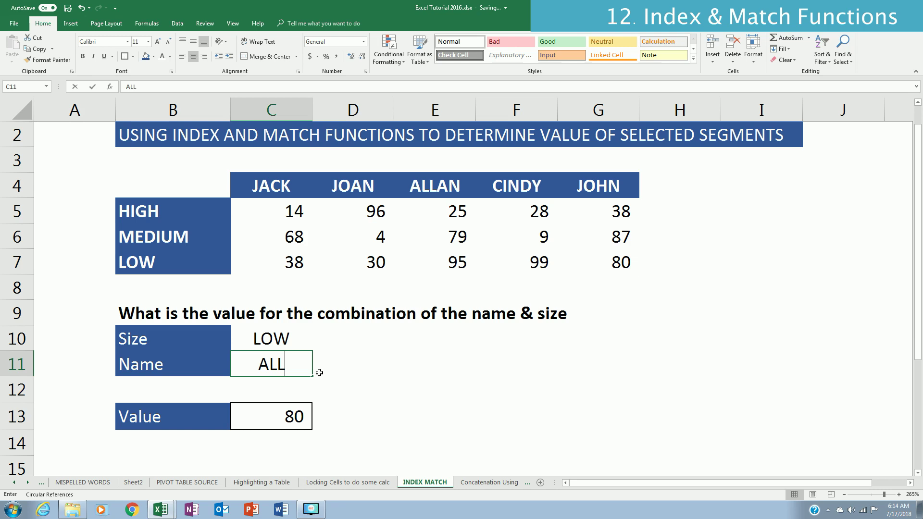
{"action": "type", "text": "AN"}
{"action": "key", "text": "Return"}
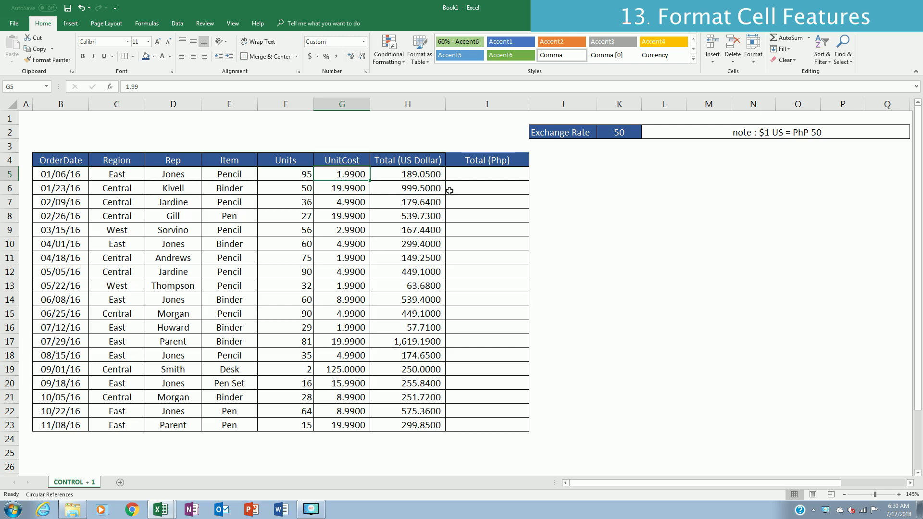
Show the UnitCost values with two decimals and the Total (US Dollar) values with no decimals
{"action": "key", "text": "ctrl+shift+Down"}
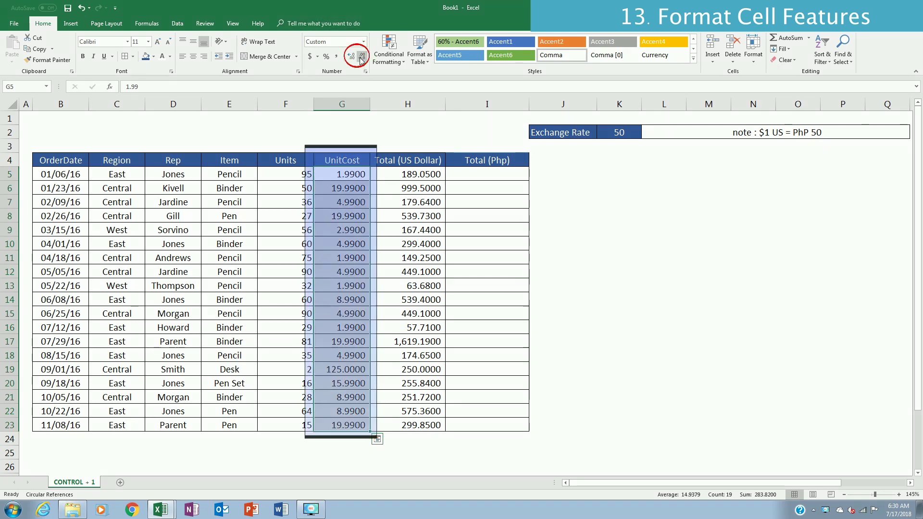
{"action": "double_click", "coordinate": [361, 58]}
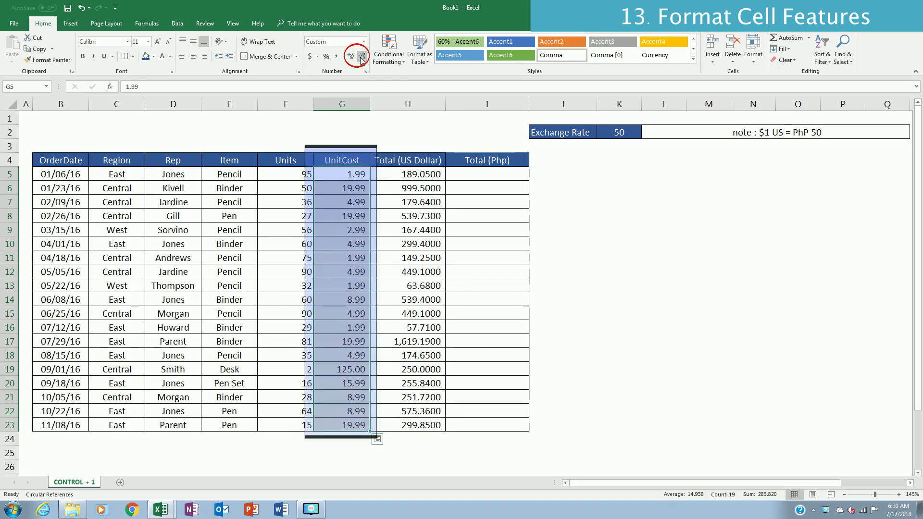
{"action": "left_click", "coordinate": [414, 176]}
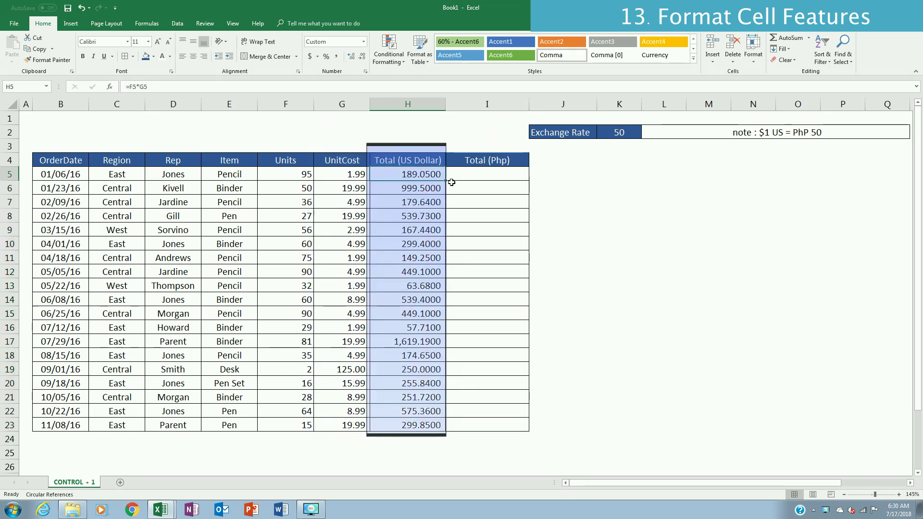
{"action": "key", "text": "ctrl+shift+Down"}
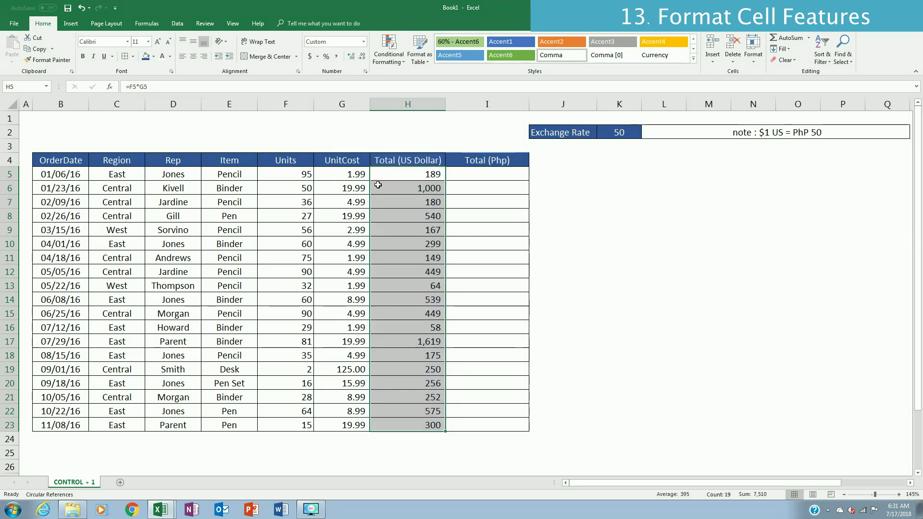
Apply the dollar Accounting format to G5:H23 and remove the decimals from the Total (US Dollar) values
{"action": "left_click", "coordinate": [352, 174]}
{"action": "key", "text": "shift+Right"}
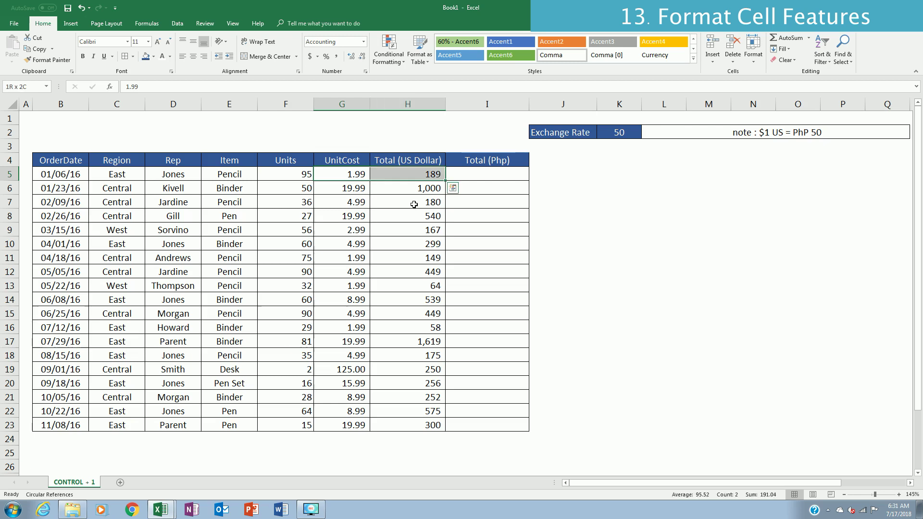
{"action": "key", "text": "ctrl+shift+Down"}
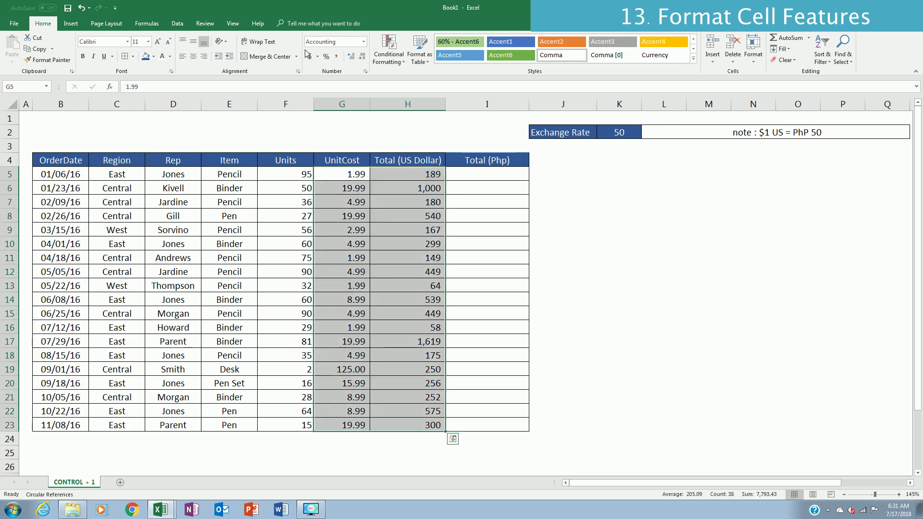
{"action": "left_click", "coordinate": [311, 56]}
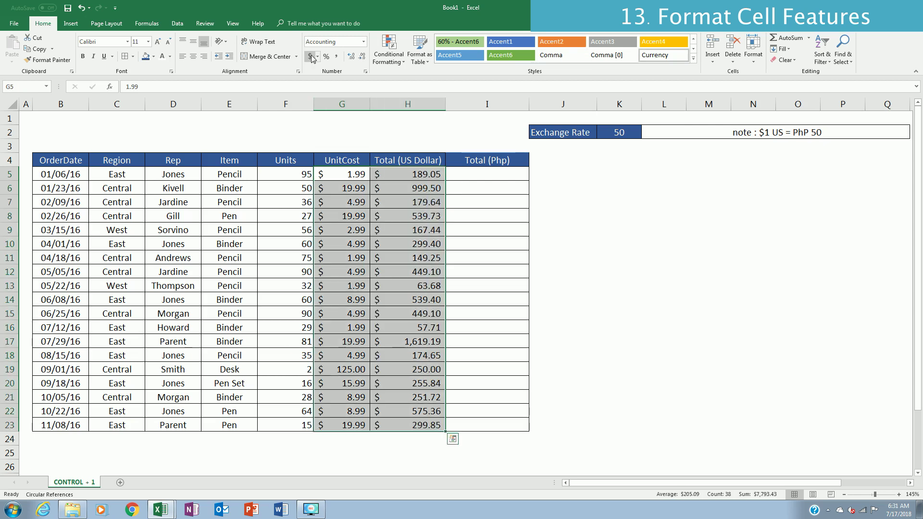
{"action": "left_click", "coordinate": [362, 56]}
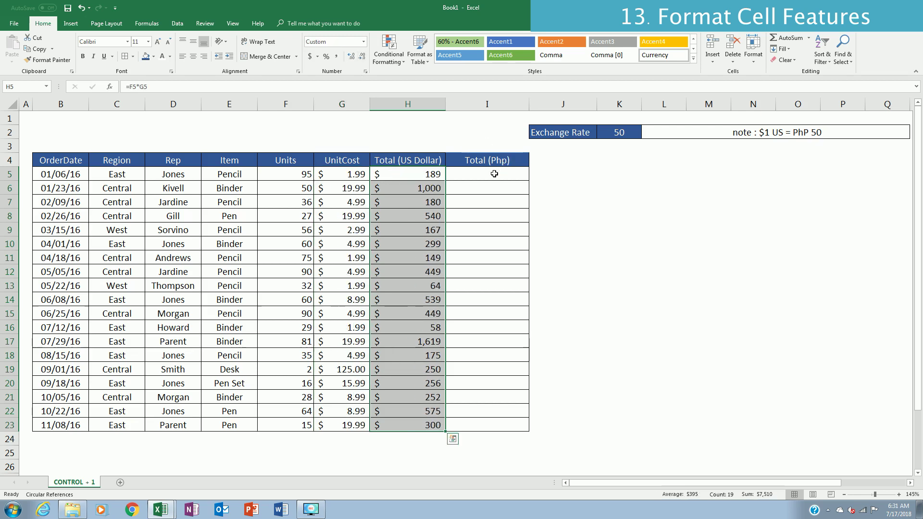
Enter =H5*$K$2 in I5 to convert the first dollar total to pesos with a locked exchange rate reference
{"action": "left_click", "coordinate": [494, 174]}
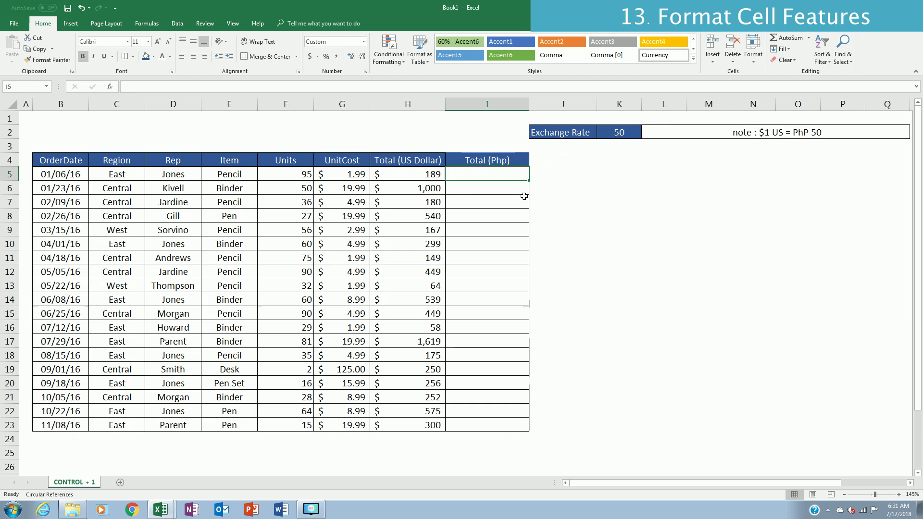
{"action": "type", "text": "="}
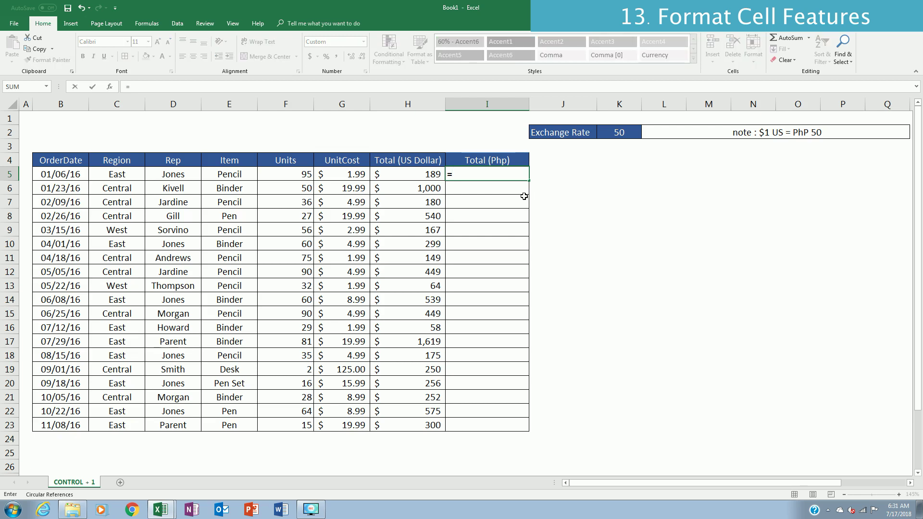
{"action": "key", "text": "Left"}
{"action": "type", "text": "*"}
{"action": "left_click", "coordinate": [613, 135]}
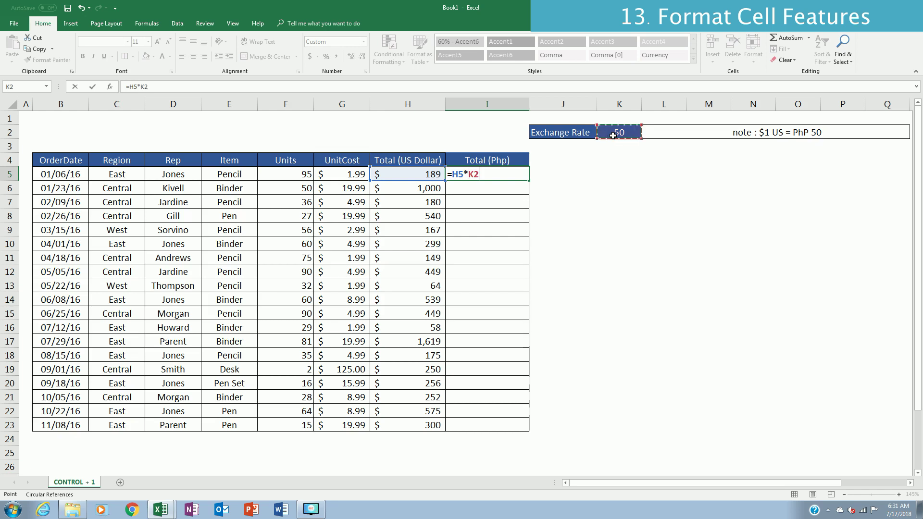
{"action": "left_click", "coordinate": [150, 85]}
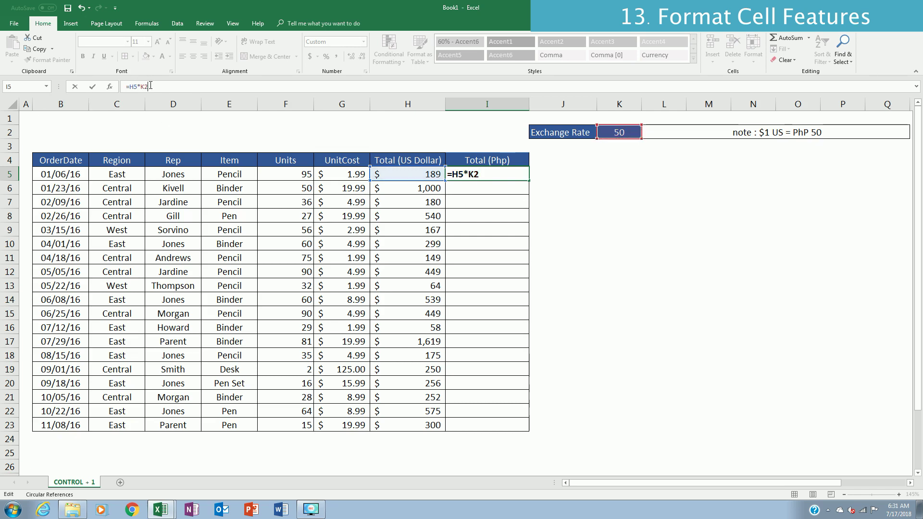
{"action": "key", "text": "F4"}
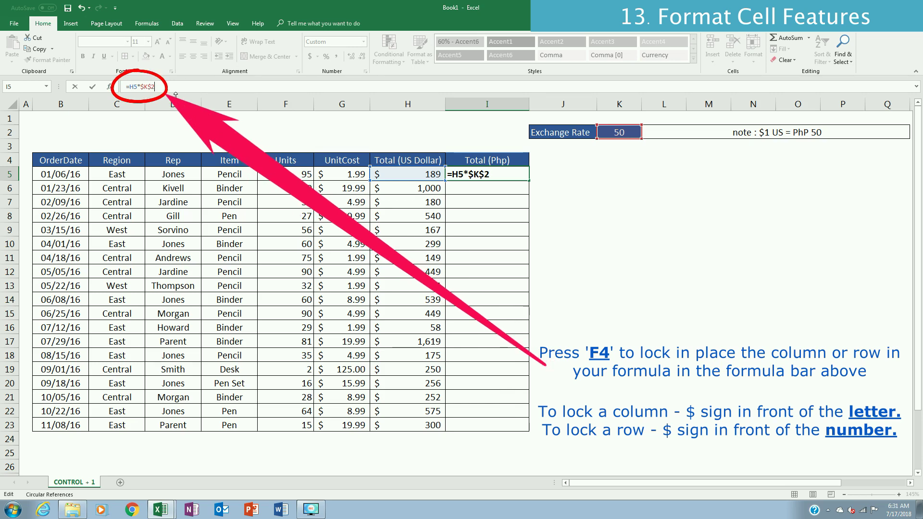
{"action": "key", "text": "Return"}
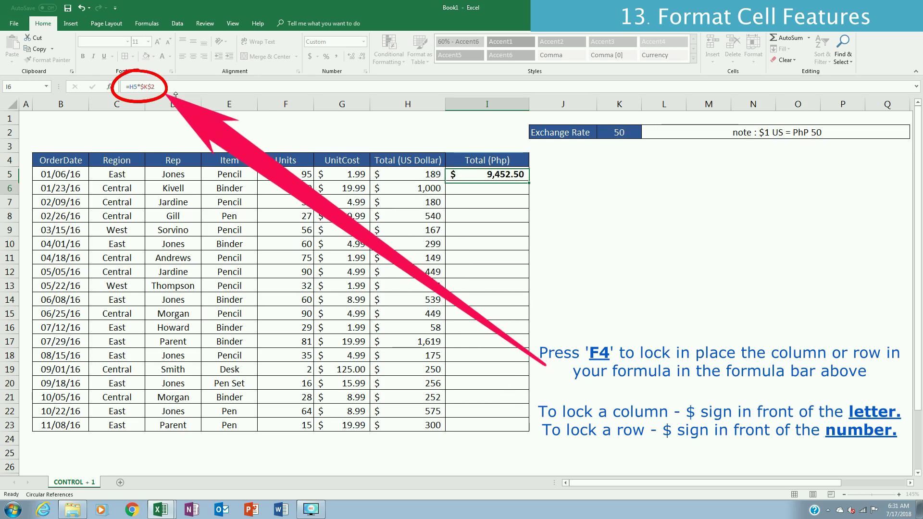
Copy the Total (Php) formula from I5 down to I6:I23
{"action": "key", "text": "Up"}
{"action": "key", "text": "ctrl+c"}
{"action": "key", "text": "Down"}
{"action": "key", "text": "shift+Down"}
{"action": "key", "text": "shift+Down"}
{"action": "key", "text": "shift+Down"}
{"action": "key", "text": "shift+Down"}
{"action": "key", "text": "shift+Down"}
{"action": "key", "text": "shift+Down"}
{"action": "key", "text": "shift+Down"}
{"action": "key", "text": "shift+Down"}
{"action": "key", "text": "shift+Down"}
{"action": "key", "text": "shift+Down"}
{"action": "key", "text": "shift+Down"}
{"action": "key", "text": "shift+Down"}
{"action": "key", "text": "shift+Down"}
{"action": "key", "text": "shift+Down"}
{"action": "key", "text": "shift+Down"}
{"action": "key", "text": "shift+Down"}
{"action": "key", "text": "shift+Down"}
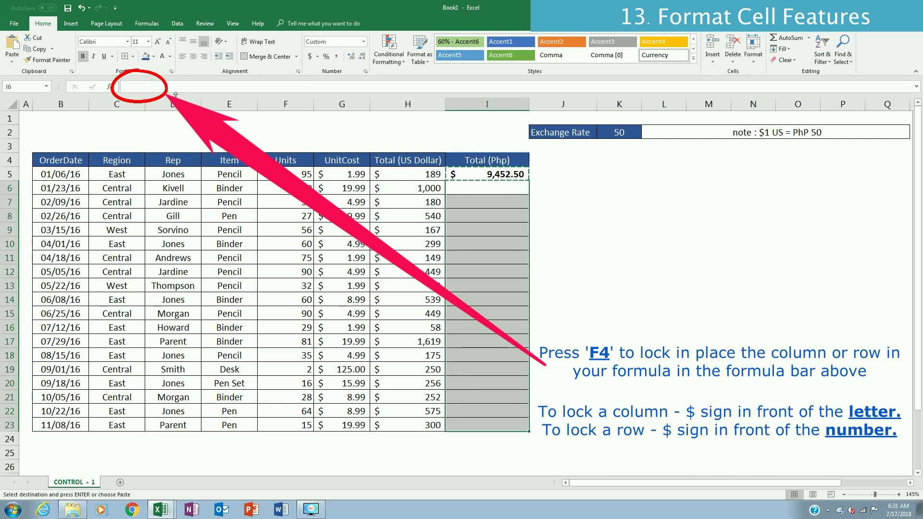
{"action": "key", "text": "ctrl+v"}
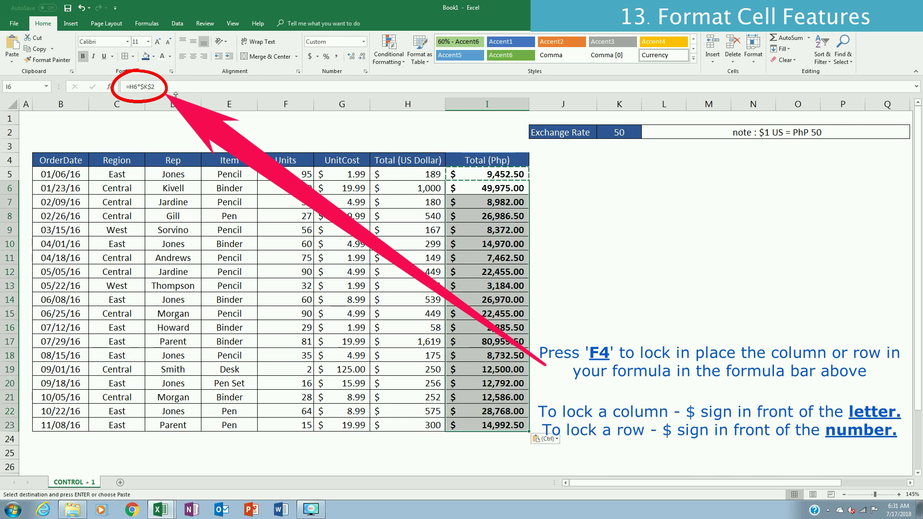
{"action": "key", "text": "Escape"}
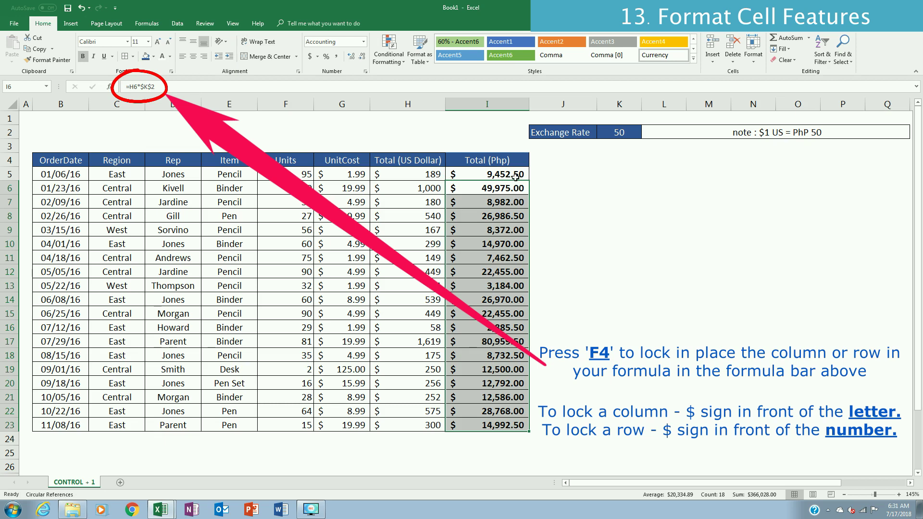
Inspect the copied formula in I7 to check its reference to the exchange rate cell
{"action": "left_click", "coordinate": [515, 177]}
{"action": "double_click", "coordinate": [497, 206]}
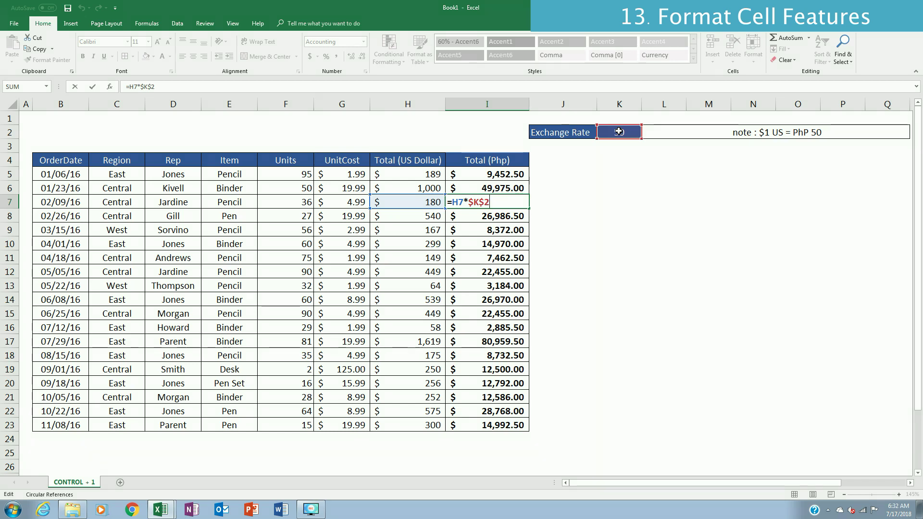
{"action": "key", "text": "Escape"}
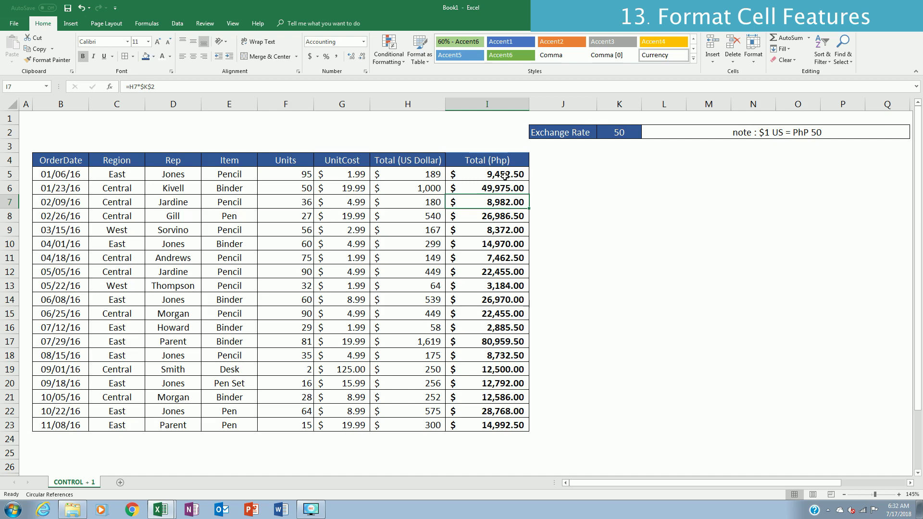
Format the Total (Php) values in I5:I23 as Currency with the PHP symbol
{"action": "left_click", "coordinate": [455, 174]}
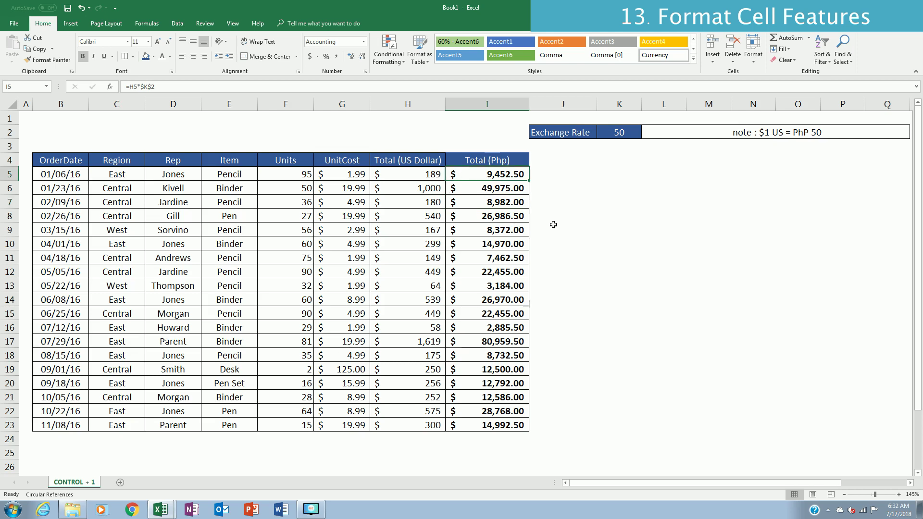
{"action": "key", "text": "ctrl+shift+Down"}
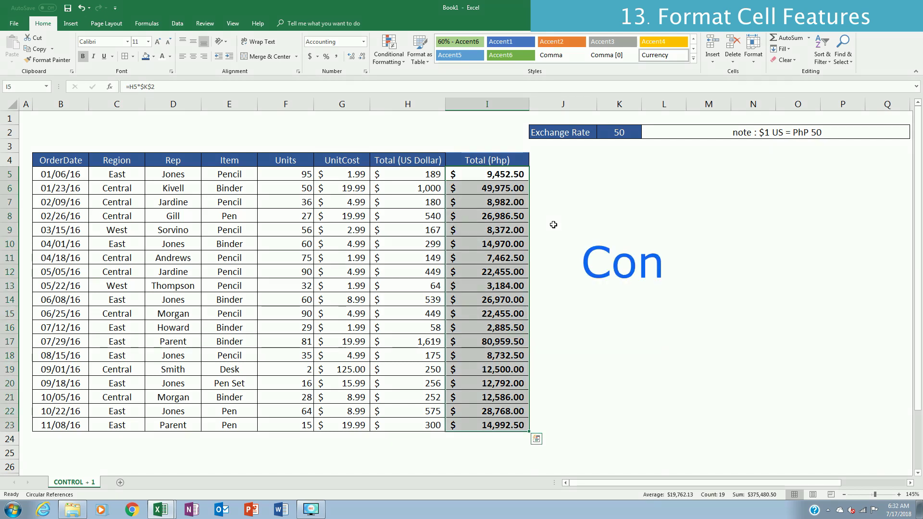
{"action": "key", "text": "ctrl+1"}
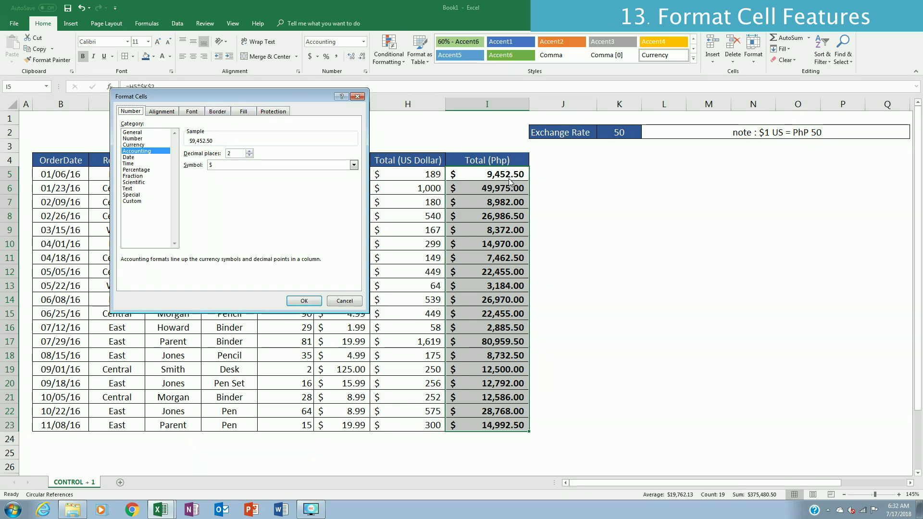
{"action": "left_click", "coordinate": [134, 145]}
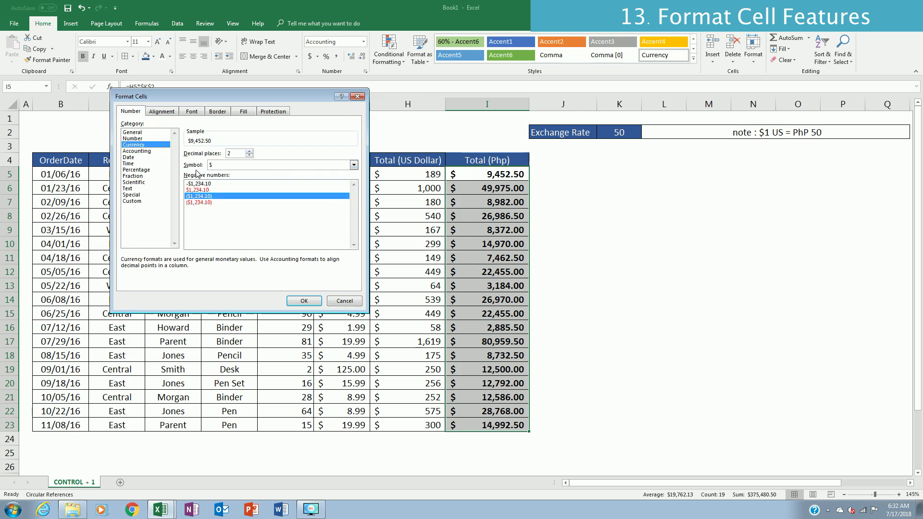
{"action": "left_click", "coordinate": [326, 165]}
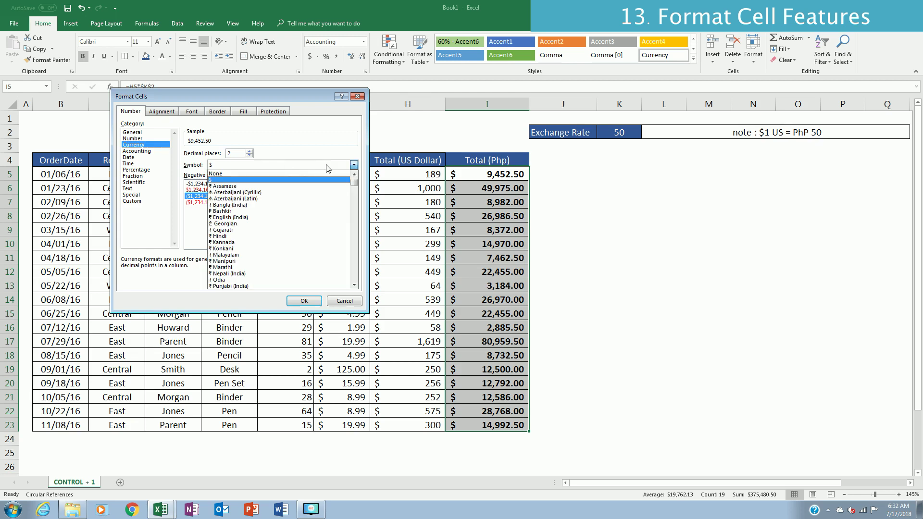
{"action": "left_click", "coordinate": [326, 165]}
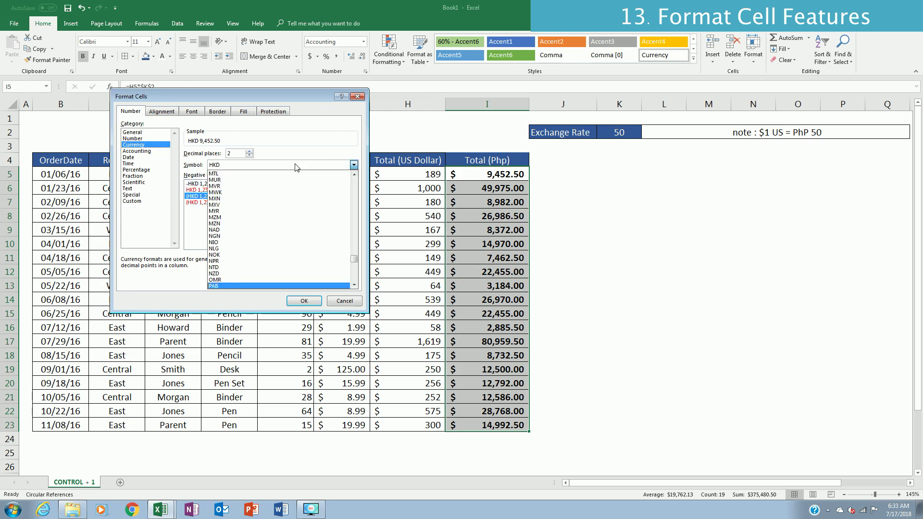
{"action": "left_click", "coordinate": [355, 283]}
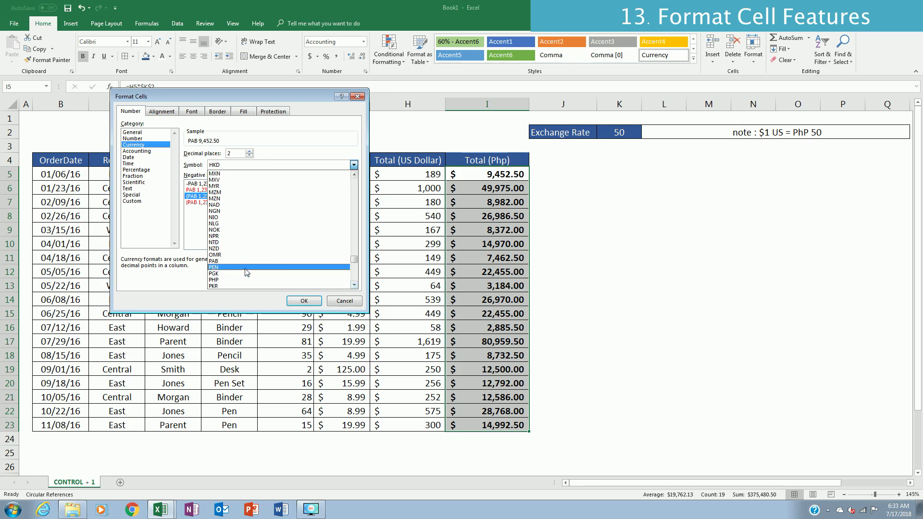
{"action": "left_click", "coordinate": [239, 280]}
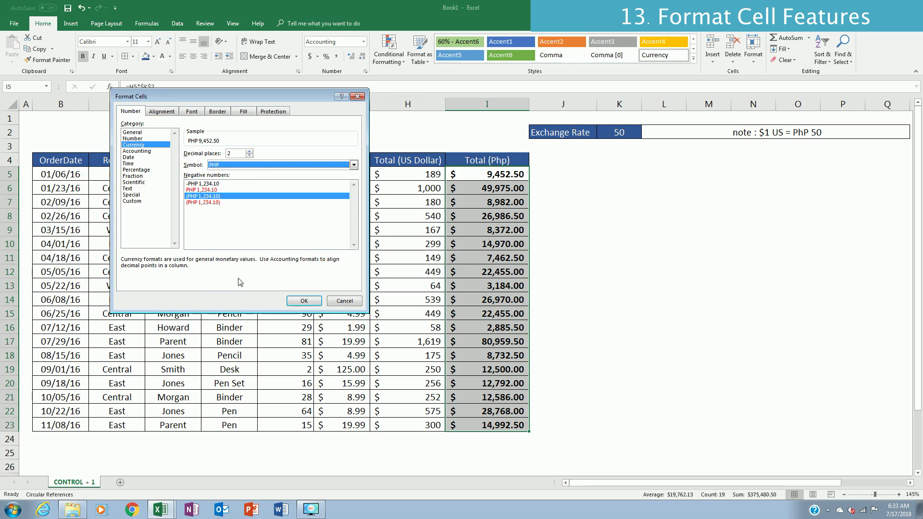
{"action": "left_click", "coordinate": [305, 301]}
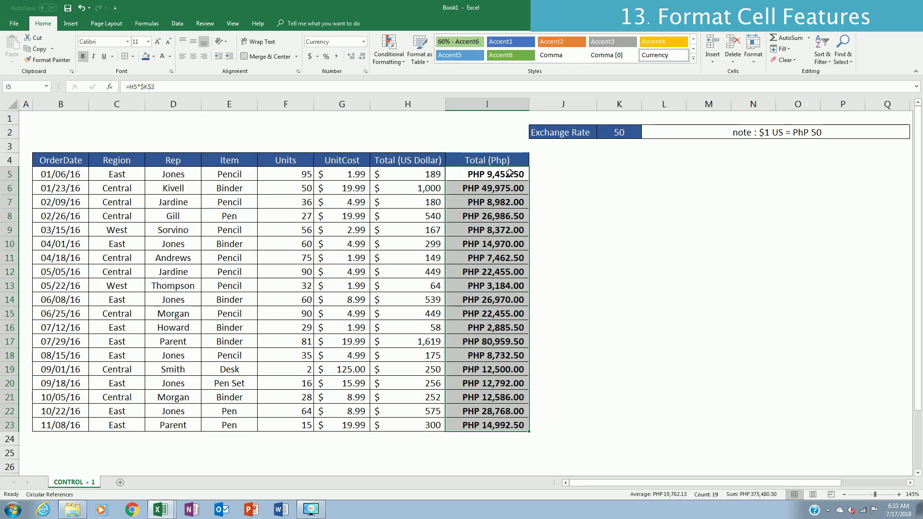
Reduce the Total (Php) values by two decimal places
{"action": "left_click", "coordinate": [361, 56]}
{"action": "left_click", "coordinate": [361, 56]}
{"action": "left_click", "coordinate": [568, 178]}
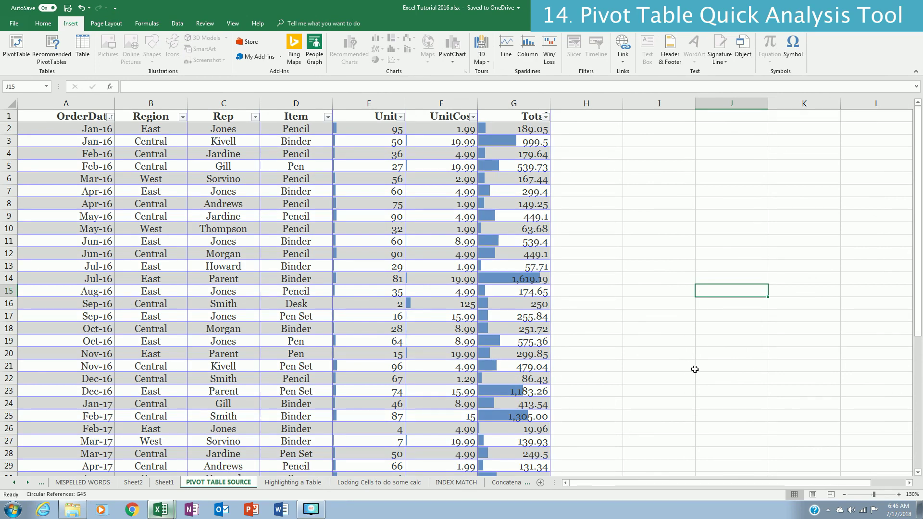
Select the whole order table from A1 on PIVOT TABLE SOURCE and create a PivotTable from it on a new worksheet
{"action": "left_click", "coordinate": [588, 268]}
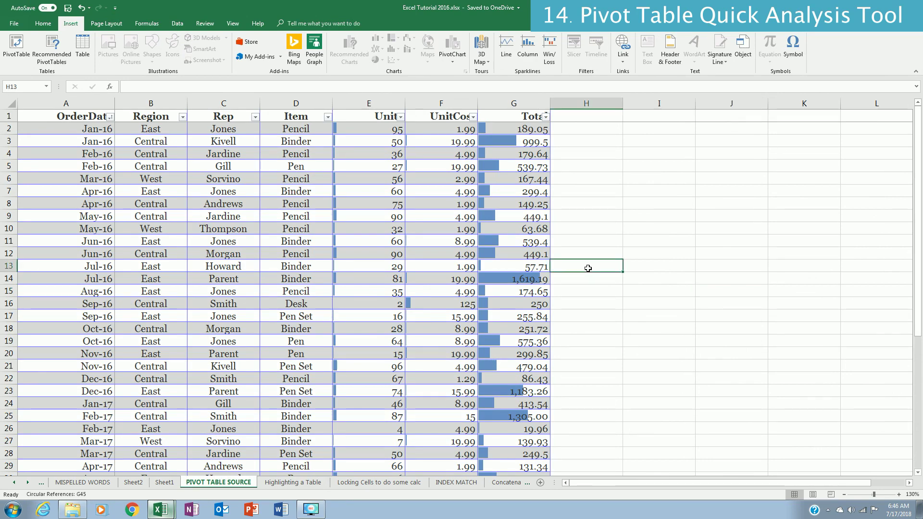
{"action": "key", "text": "ctrl+Home"}
{"action": "key", "text": "Left"}
{"action": "key", "text": "Up"}
{"action": "key", "text": "ctrl+shift+End"}
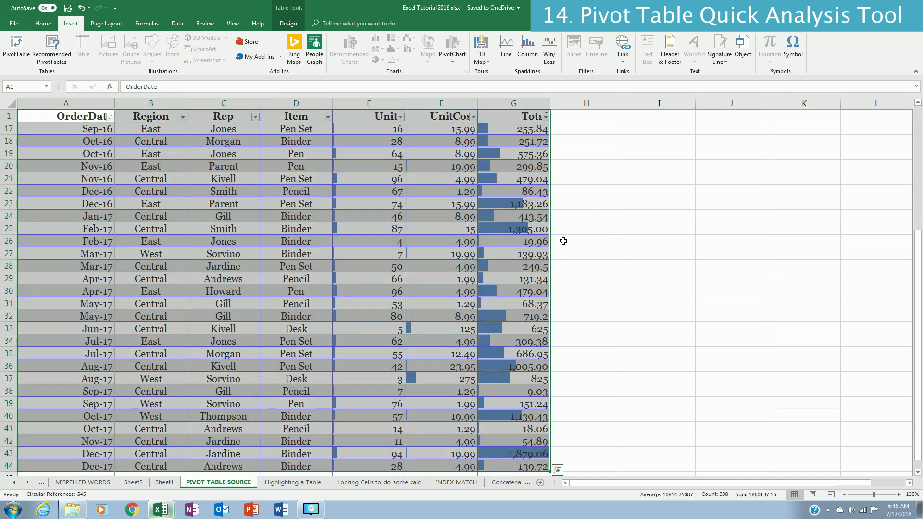
{"action": "left_click", "coordinate": [17, 46]}
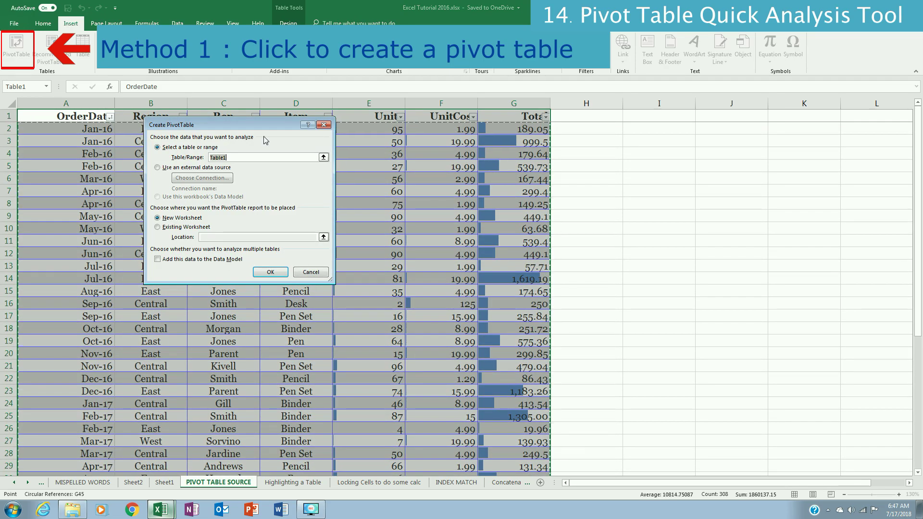
{"action": "left_click", "coordinate": [271, 272]}
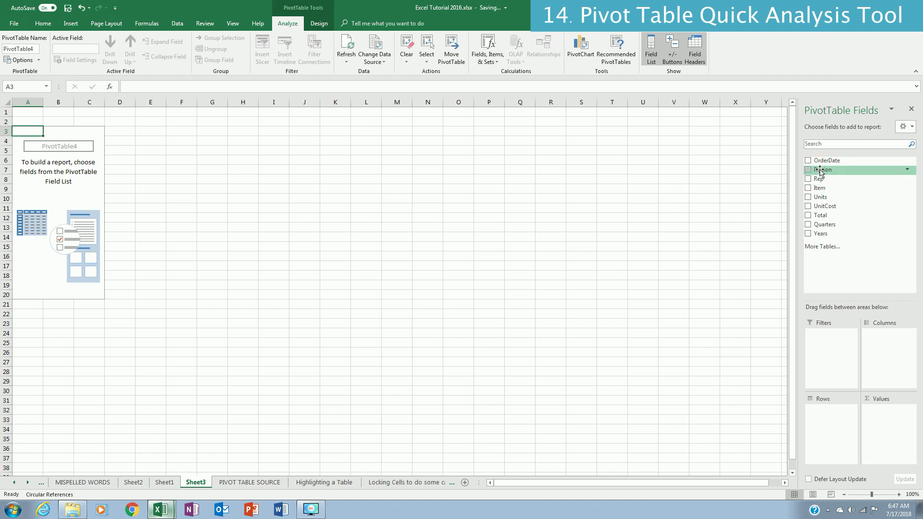
Place OrderDate in the PivotTable's Rows area and Total in its Values area
{"action": "left_click_drag", "start_coordinate": [825, 164], "coordinate": [817, 419]}
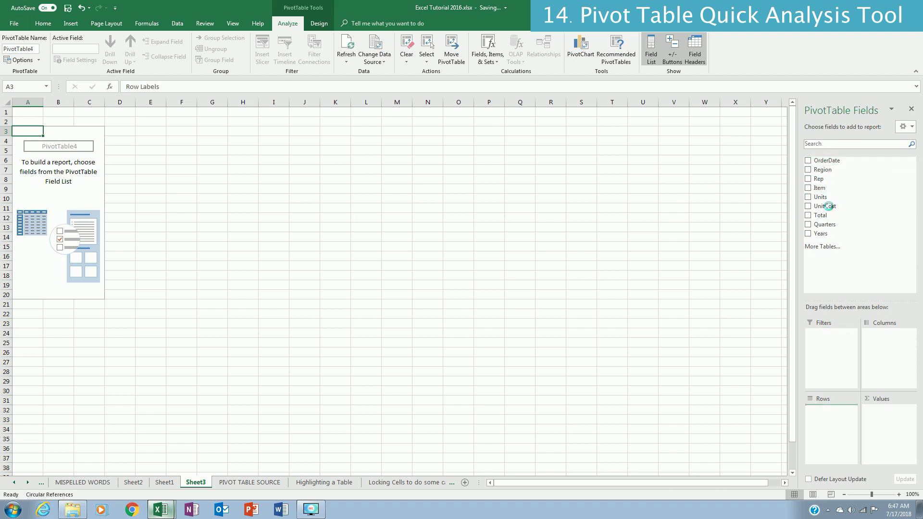
{"action": "left_click_drag", "start_coordinate": [820, 215], "coordinate": [886, 428]}
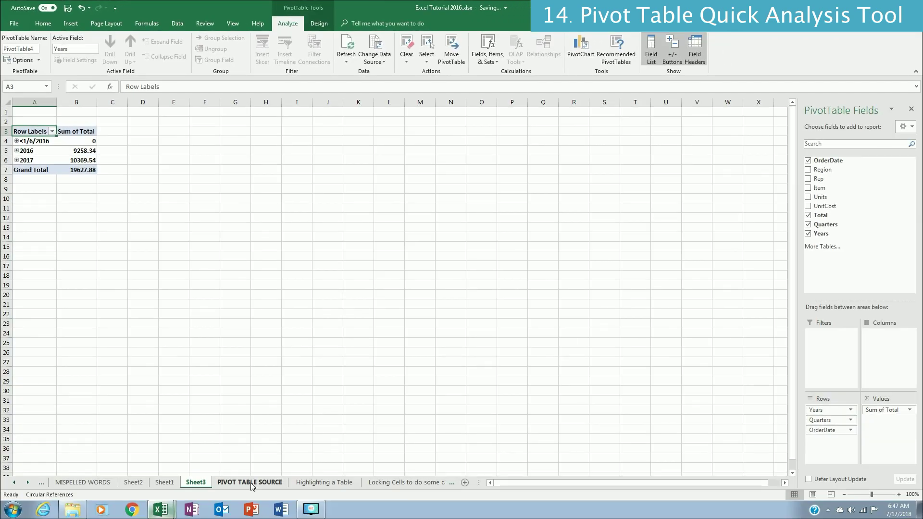
Select the whole order table from A1 on the PIVOT TABLE SOURCE sheet
{"action": "left_click", "coordinate": [250, 482]}
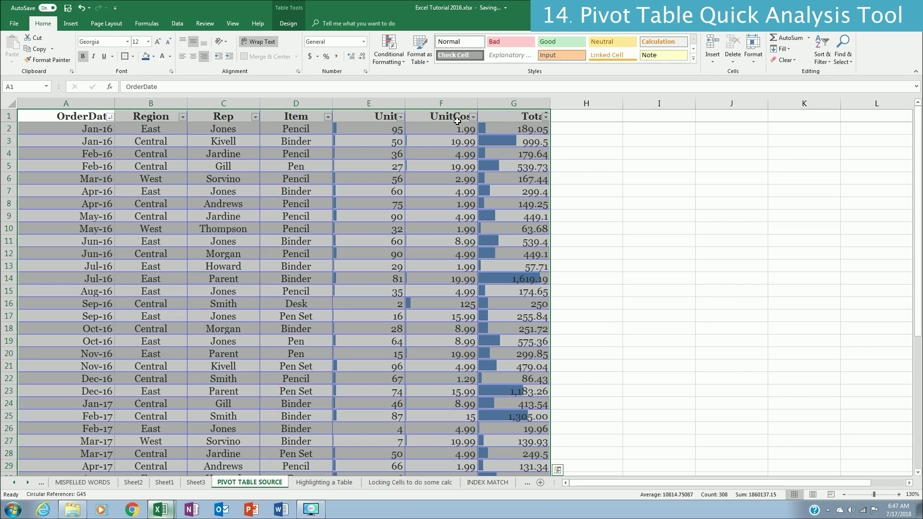
{"action": "left_click", "coordinate": [72, 27]}
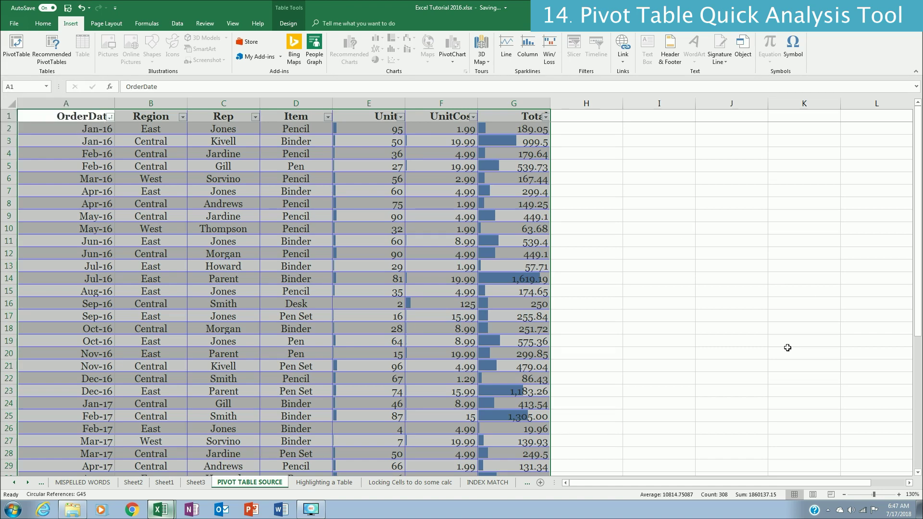
{"action": "scroll", "coordinate": [786, 347], "scroll_direction": "down", "scroll_amount": 8}
{"action": "scroll", "coordinate": [589, 170], "scroll_direction": "down", "scroll_amount": 7}
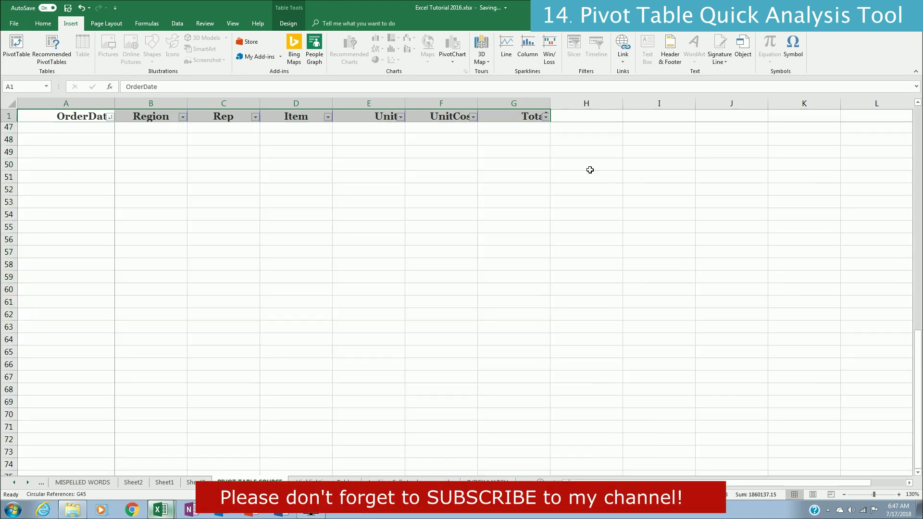
{"action": "scroll", "coordinate": [521, 152], "scroll_direction": "up", "scroll_amount": 15}
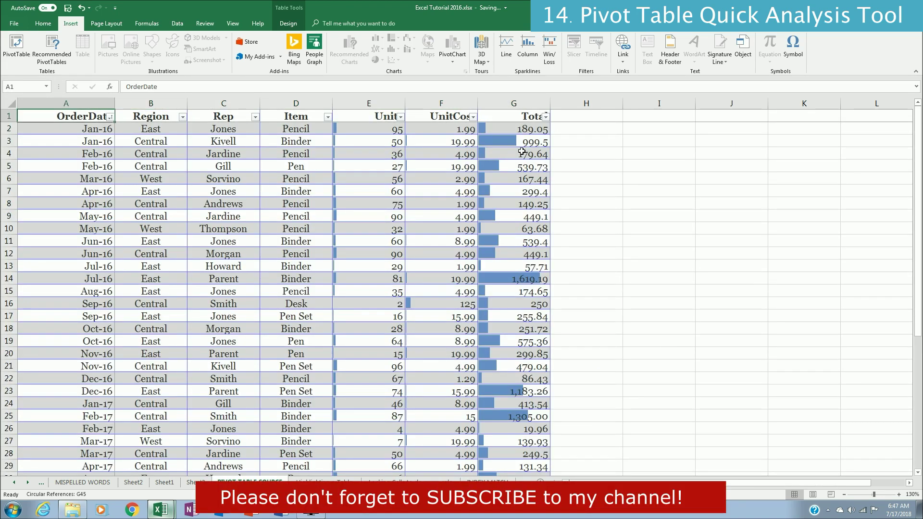
{"action": "key", "text": "ctrl+shift+Right"}
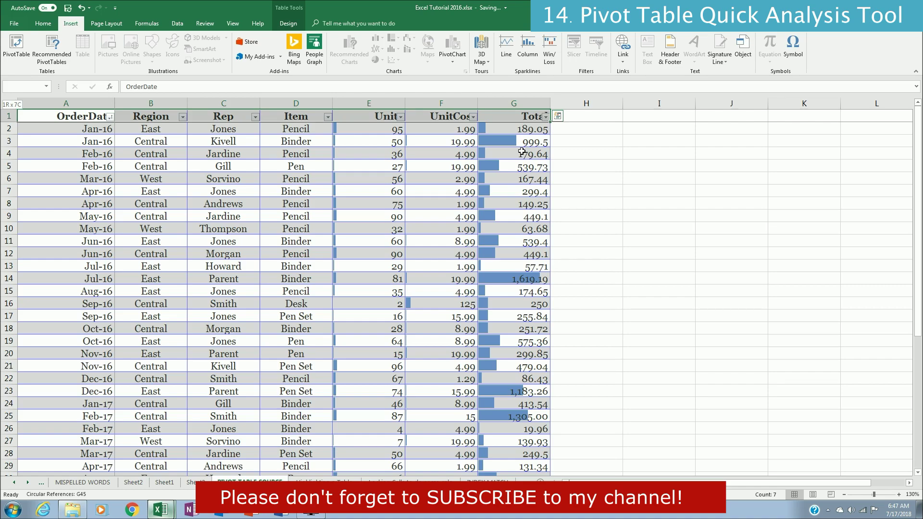
{"action": "key", "text": "ctrl+shift+Down"}
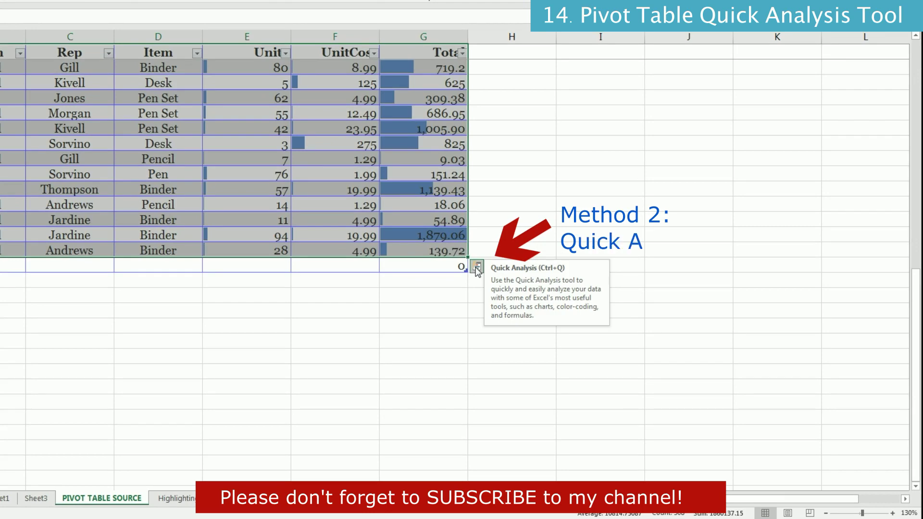
Use Quick Analysis on the selected table to create the second suggested PivotTable, which sums Total by Item
{"action": "left_click", "coordinate": [476, 267]}
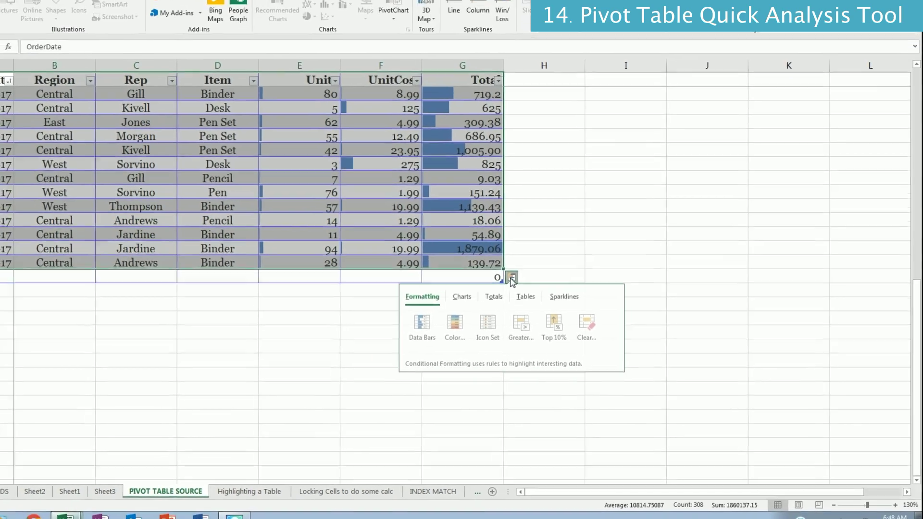
{"action": "left_click", "coordinate": [492, 287]}
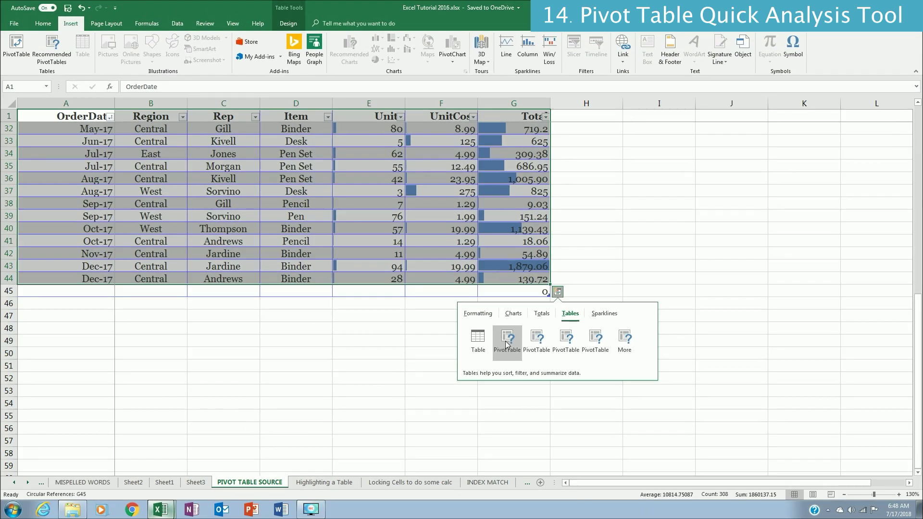
{"action": "mouse_move", "coordinate": [506, 344]}
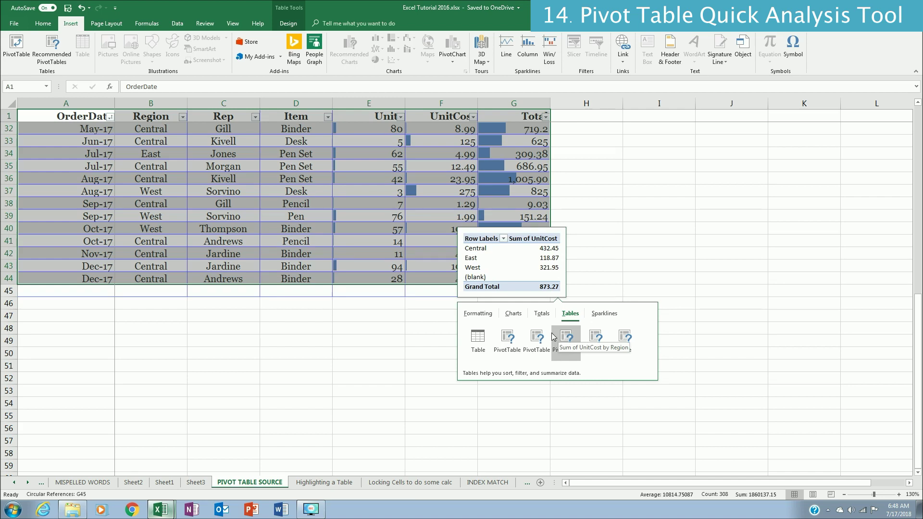
{"action": "left_click", "coordinate": [532, 342]}
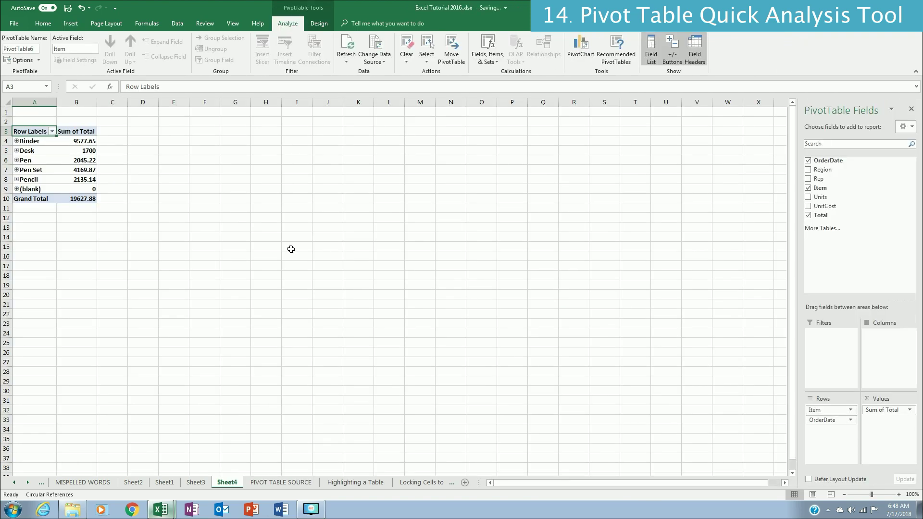
Replace the PivotTable's row fields with only OrderDate and place Rep in its Columns area
{"action": "left_click_drag", "start_coordinate": [839, 411], "coordinate": [706, 403]}
{"action": "left_click_drag", "start_coordinate": [834, 410], "coordinate": [711, 402]}
{"action": "left_click_drag", "start_coordinate": [829, 162], "coordinate": [836, 432]}
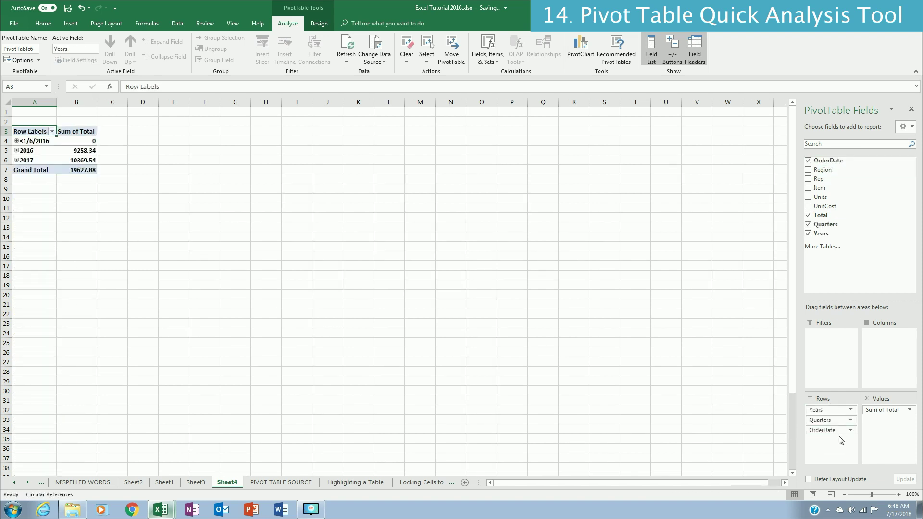
{"action": "left_click_drag", "start_coordinate": [874, 320], "coordinate": [876, 329]}
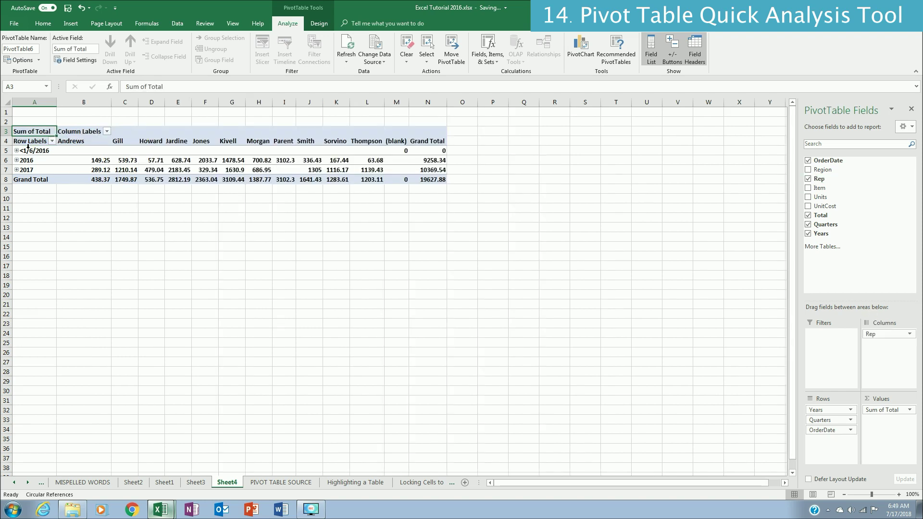
Filter the PivotTable's Years row labels to exclude <1/6/2016 and >12/22/2017, keeping 2016 and 2017
{"action": "left_click", "coordinate": [52, 141]}
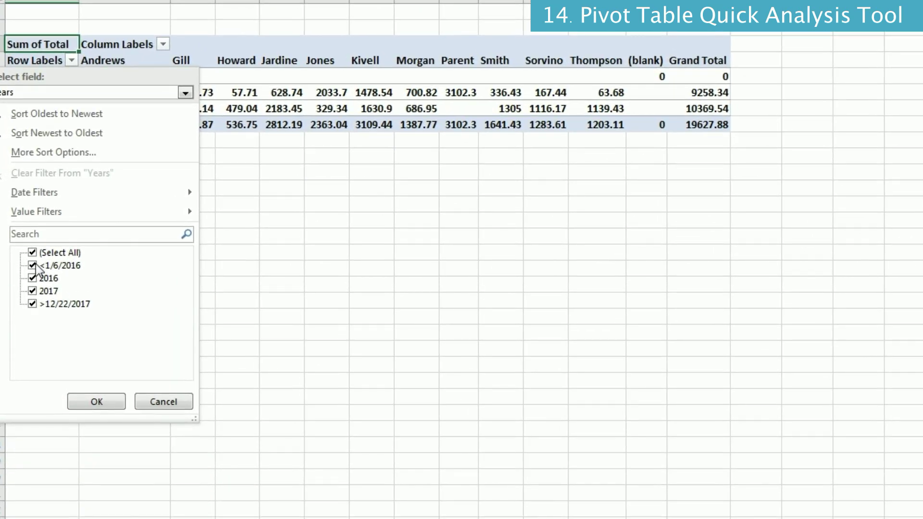
{"action": "left_click", "coordinate": [33, 265]}
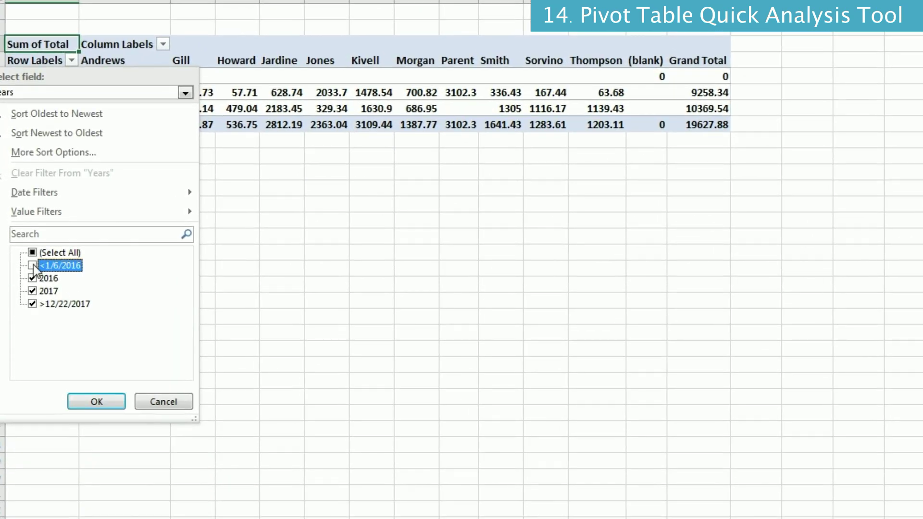
{"action": "left_click", "coordinate": [33, 304]}
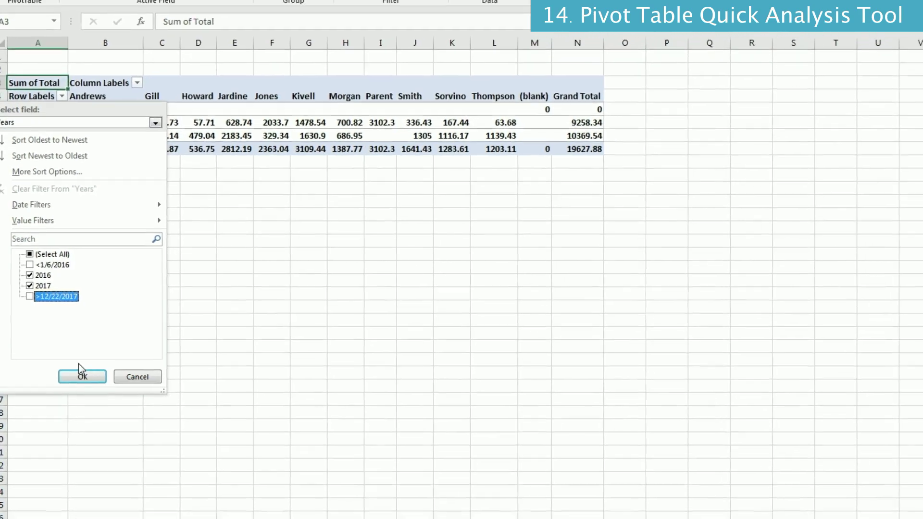
{"action": "left_click", "coordinate": [96, 402]}
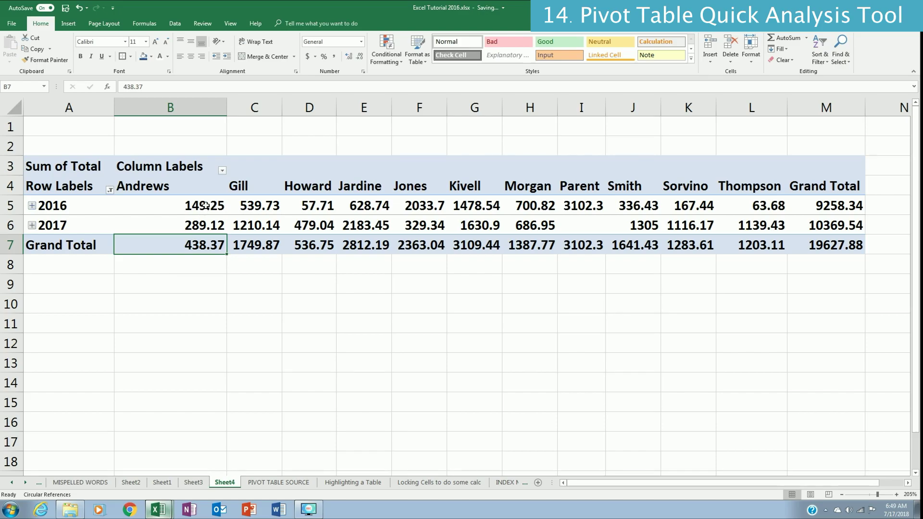
{"action": "left_click", "coordinate": [205, 205]}
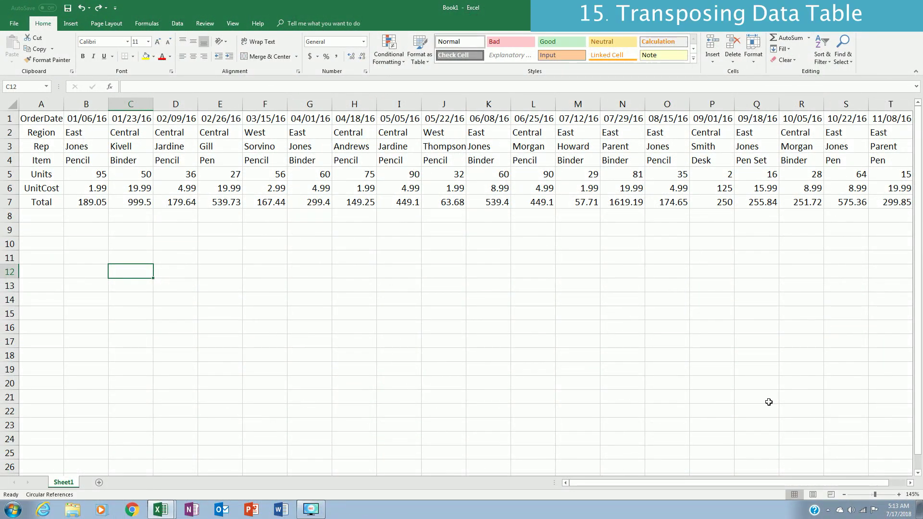
Copy the whole horizontal order table in Book1 from A1 and paste it transposed at A10
{"action": "left_click", "coordinate": [46, 119]}
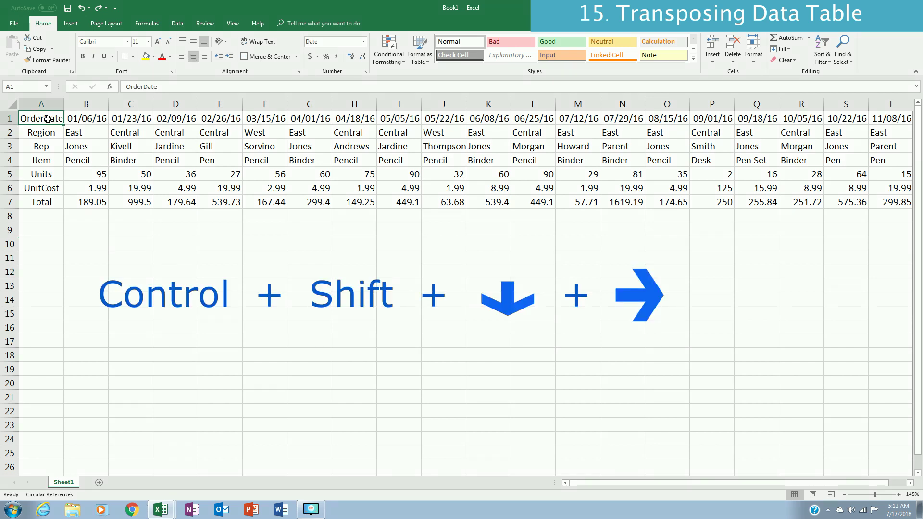
{"action": "key", "text": "ctrl+shift+Down"}
{"action": "key", "text": "ctrl+shift+Right"}
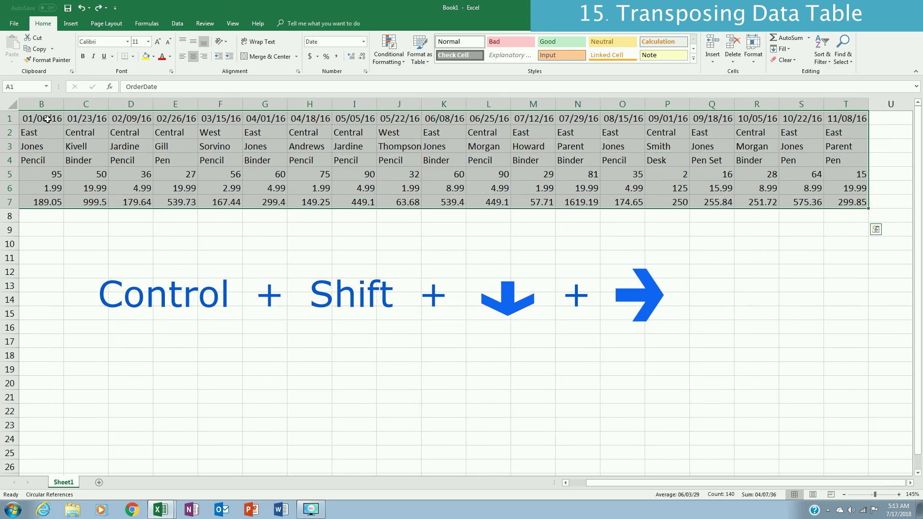
{"action": "key", "text": "ctrl+c"}
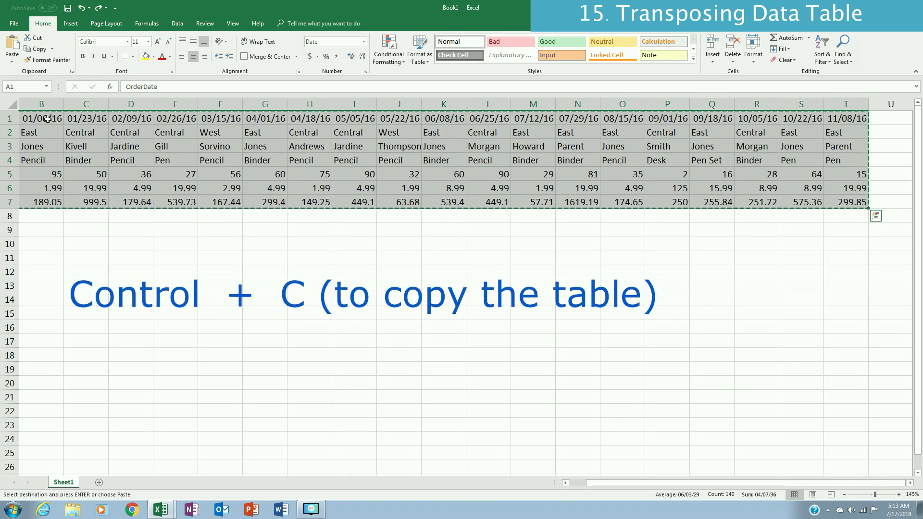
{"action": "key", "text": "ctrl+Home"}
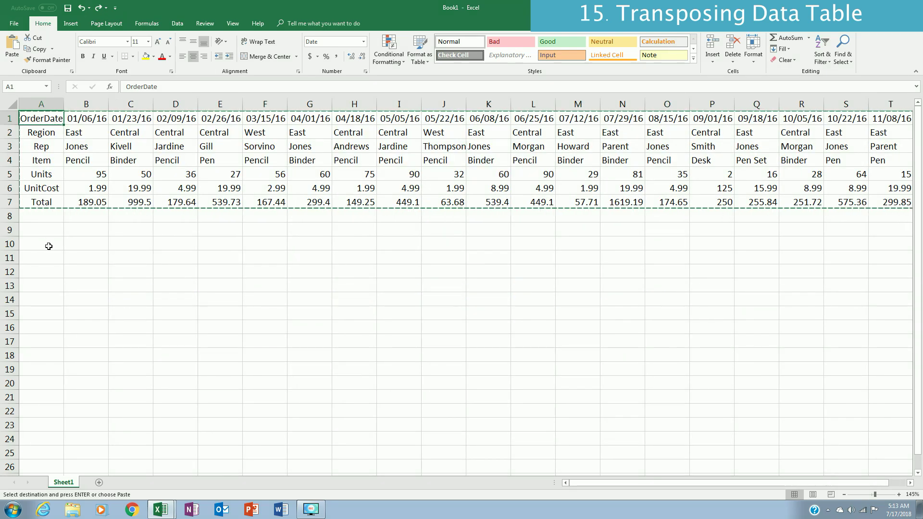
{"action": "left_click", "coordinate": [47, 246]}
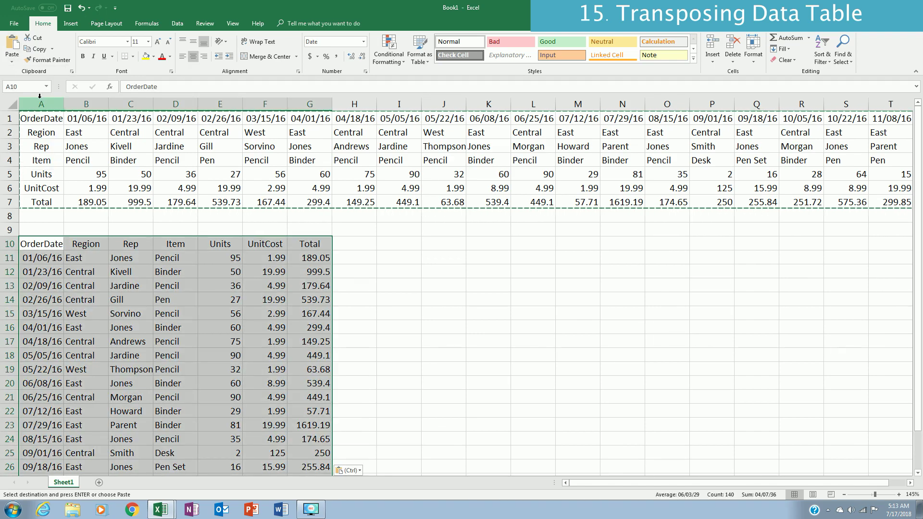
Delete rows 1 to 8 containing the original horizontal table
{"action": "left_click", "coordinate": [50, 223]}
{"action": "left_click_drag", "start_coordinate": [13, 215], "coordinate": [14, 118]}
{"action": "key", "text": "ctrl+minus"}
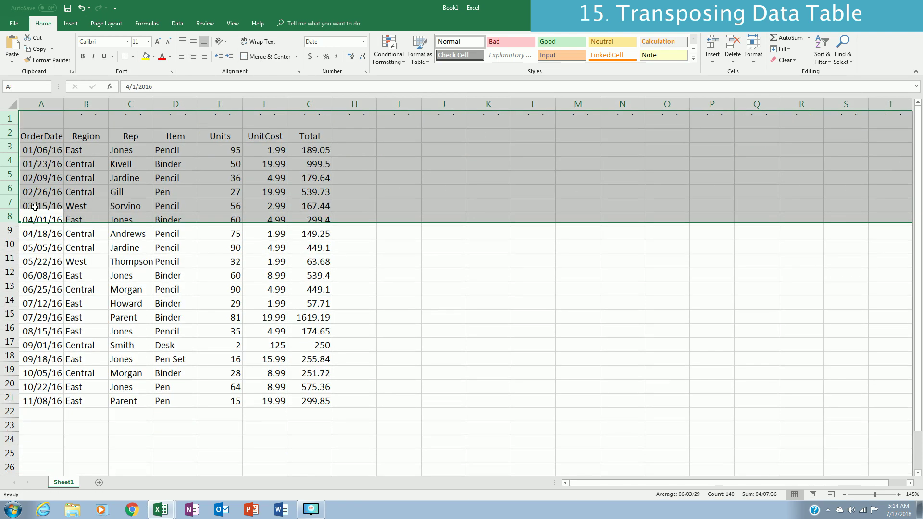
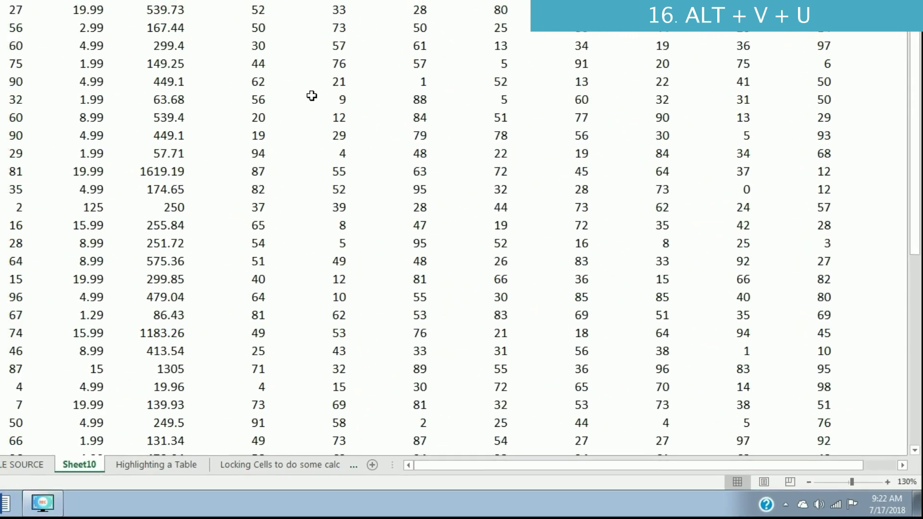
Switch Sheet10 of Excel Tutorial 2016.xlsx to full-screen view and return to the normal view
{"action": "key", "text": "Escape"}
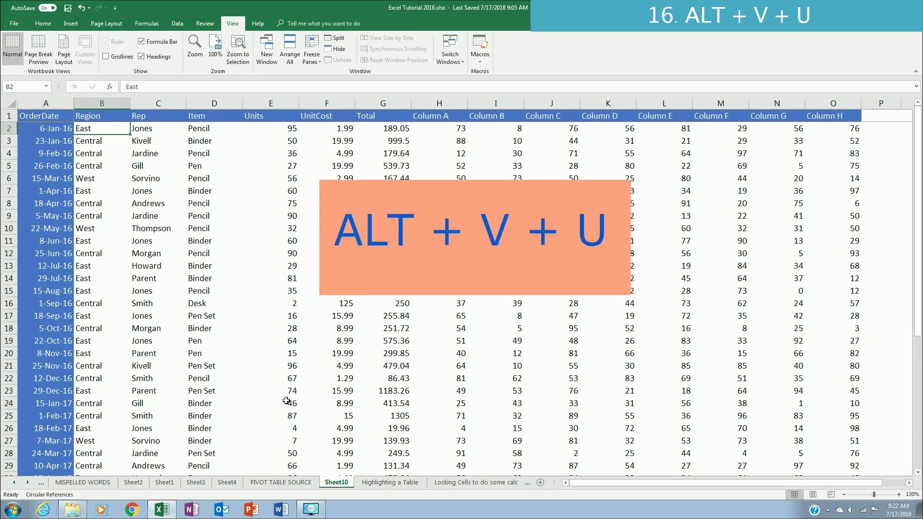
{"action": "key", "text": "alt+v+u"}
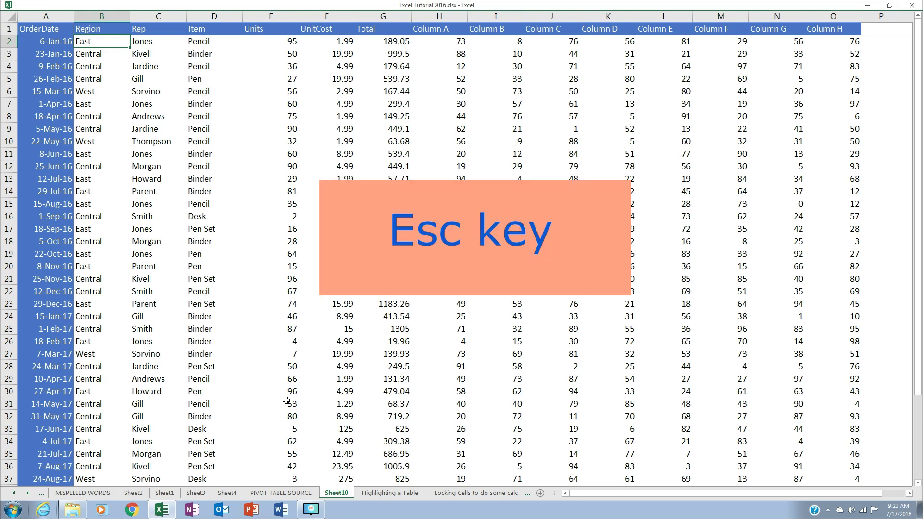
{"action": "key", "text": "Escape"}
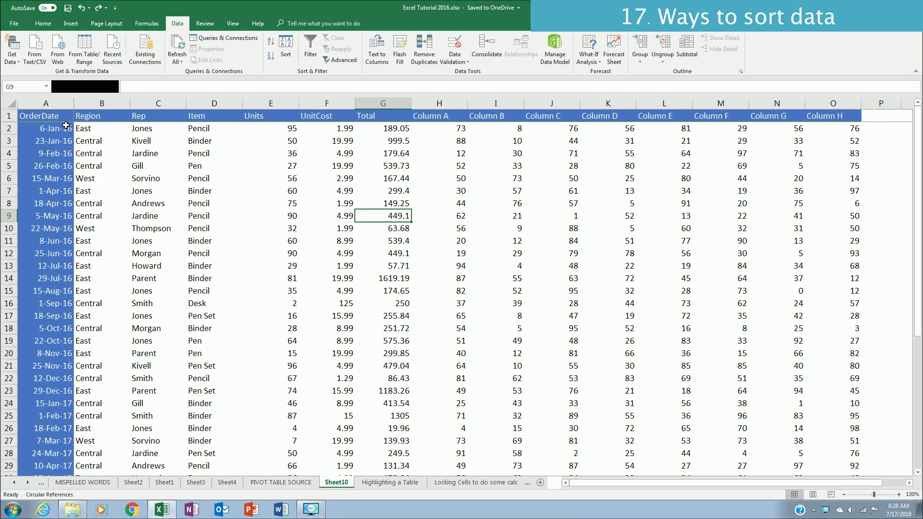
Select the whole order table from A1 on Sheet10 and open the custom Sort settings for it
{"action": "left_click", "coordinate": [52, 119]}
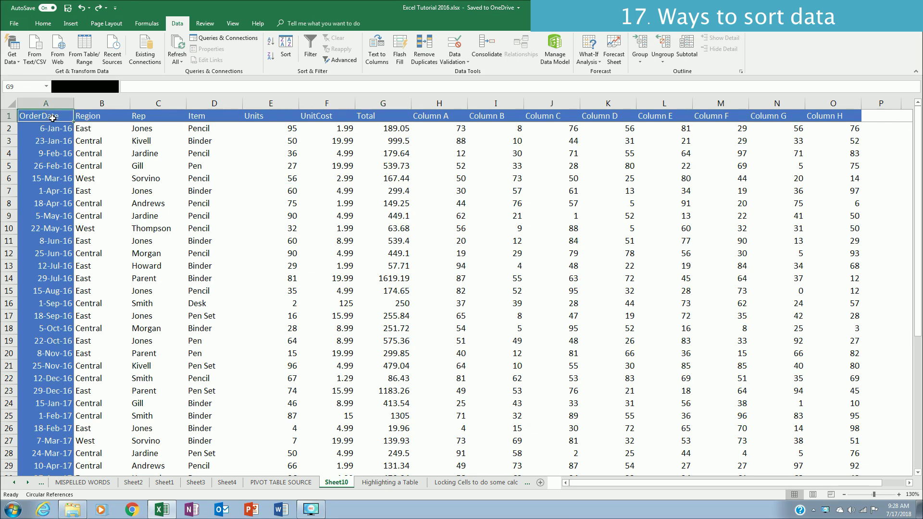
{"action": "key", "text": "ctrl+shift+Right"}
{"action": "key", "text": "ctrl+shift+Down"}
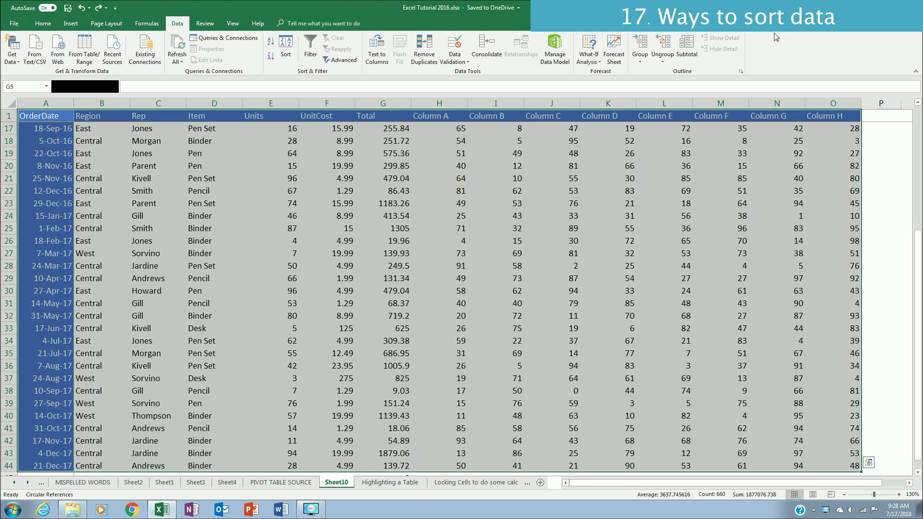
{"action": "left_click", "coordinate": [49, 27]}
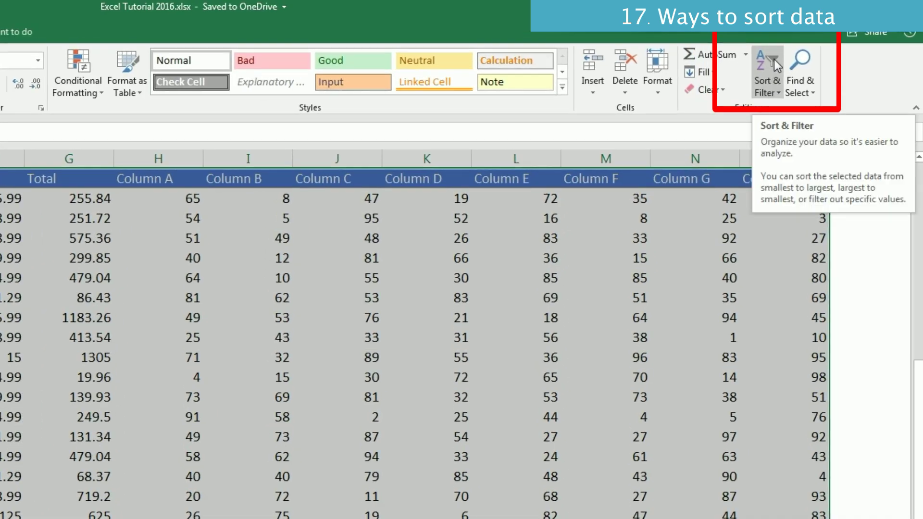
{"action": "left_click", "coordinate": [774, 59]}
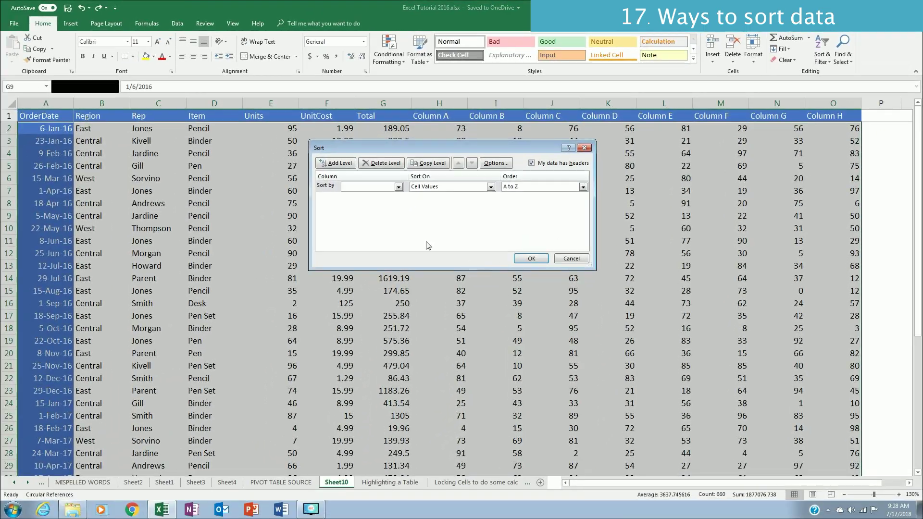
Sort the table by Region A to Z, with a second level by OrderDate from Oldest to Newest
{"action": "left_click", "coordinate": [398, 188]}
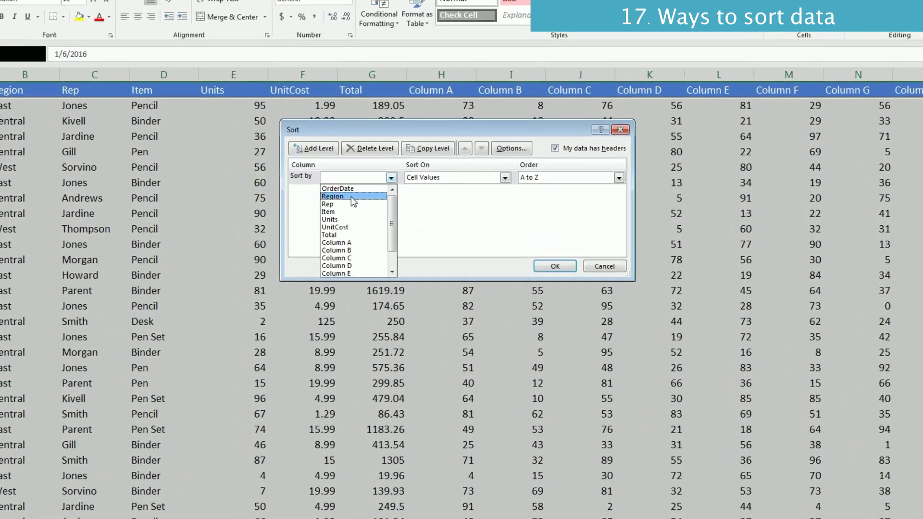
{"action": "left_click", "coordinate": [360, 200]}
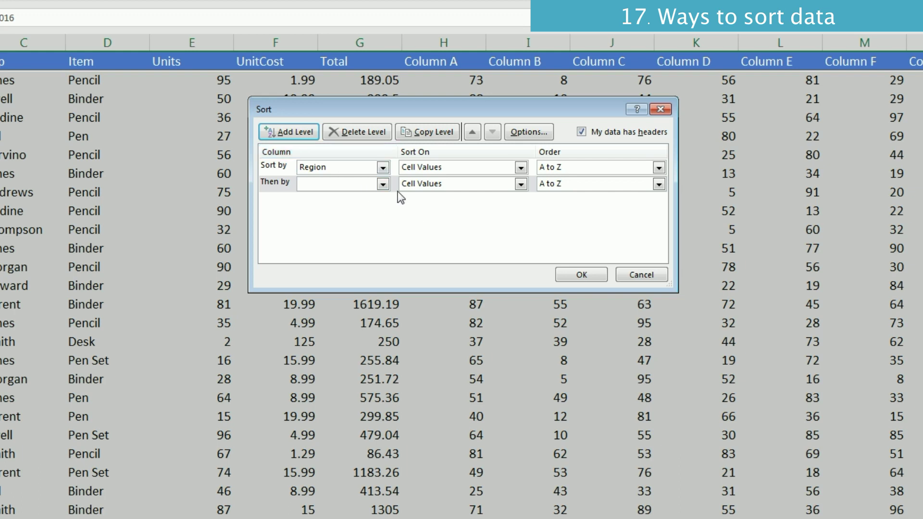
{"action": "left_click", "coordinate": [382, 184]}
{"action": "left_click", "coordinate": [344, 197]}
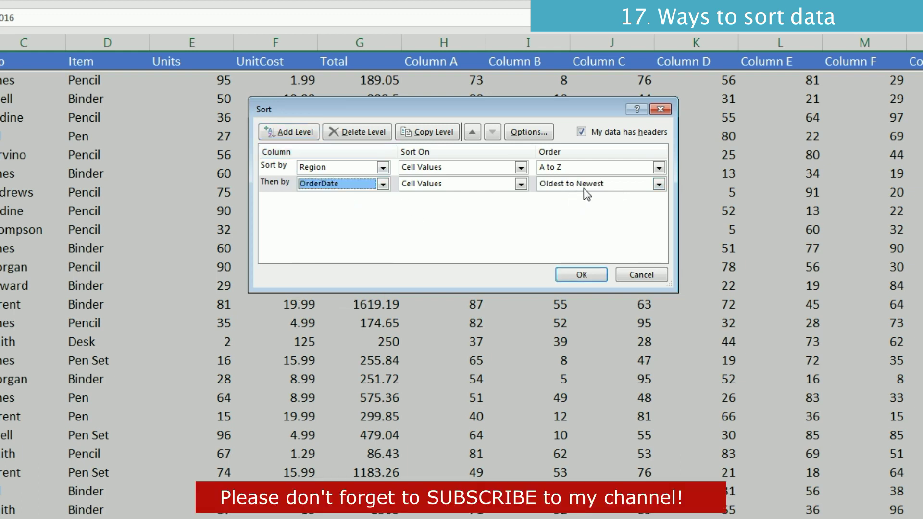
{"action": "left_click", "coordinate": [582, 275]}
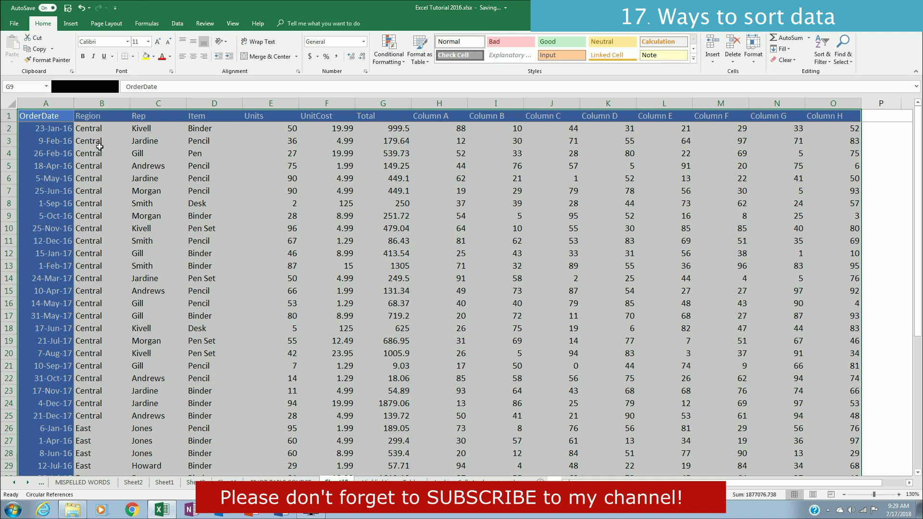
Review the custom Sort levels of the order table from a cell in the Region column, and close the settings without changes
{"action": "left_click", "coordinate": [100, 141]}
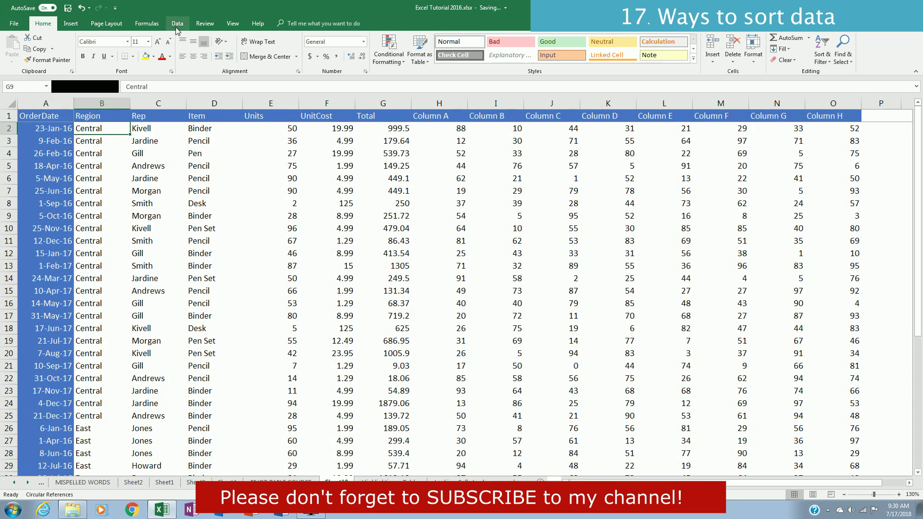
{"action": "left_click", "coordinate": [179, 25]}
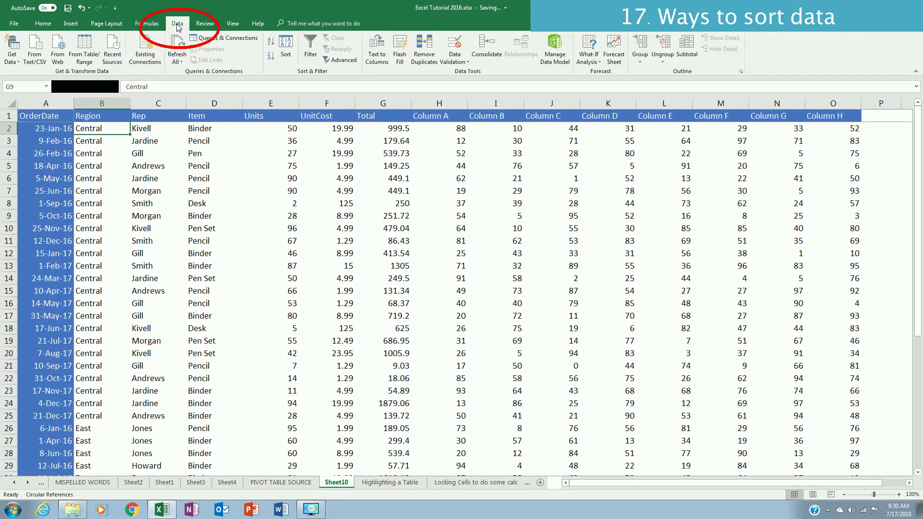
{"action": "left_click", "coordinate": [285, 46]}
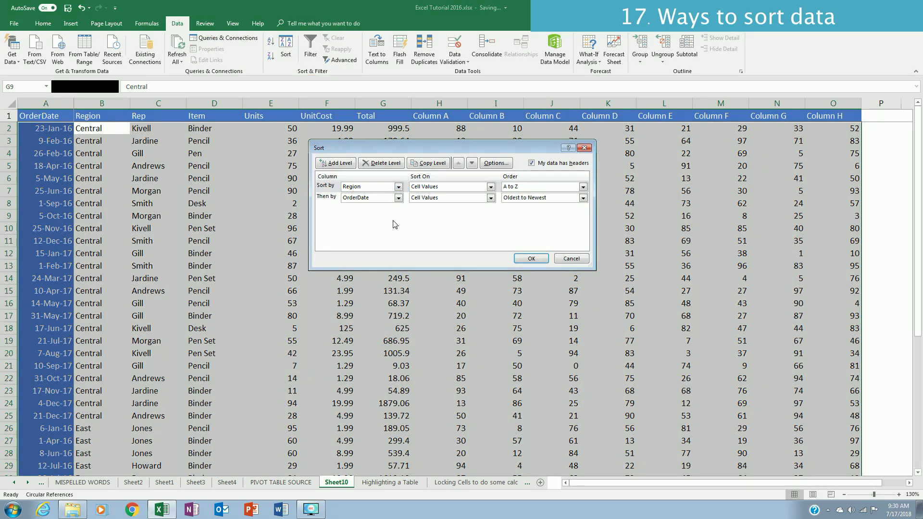
{"action": "left_click_drag", "start_coordinate": [460, 147], "coordinate": [367, 144]}
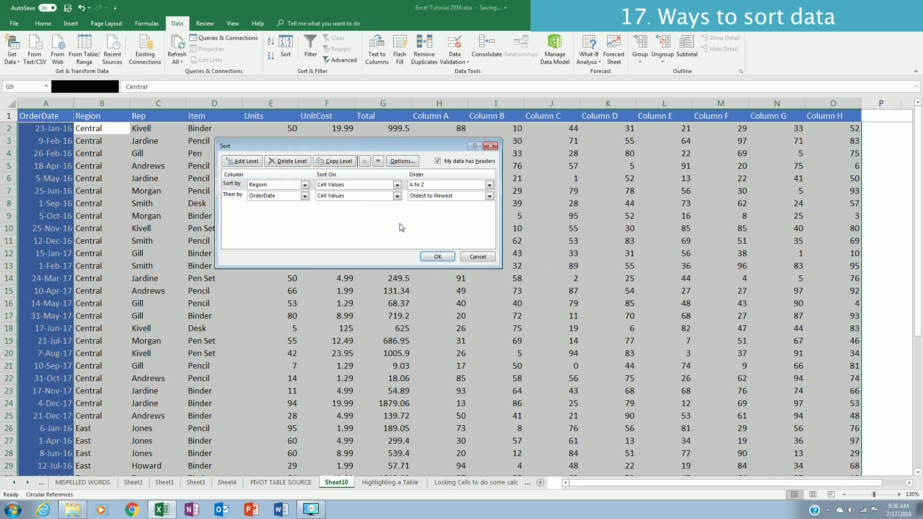
{"action": "left_click", "coordinate": [477, 257]}
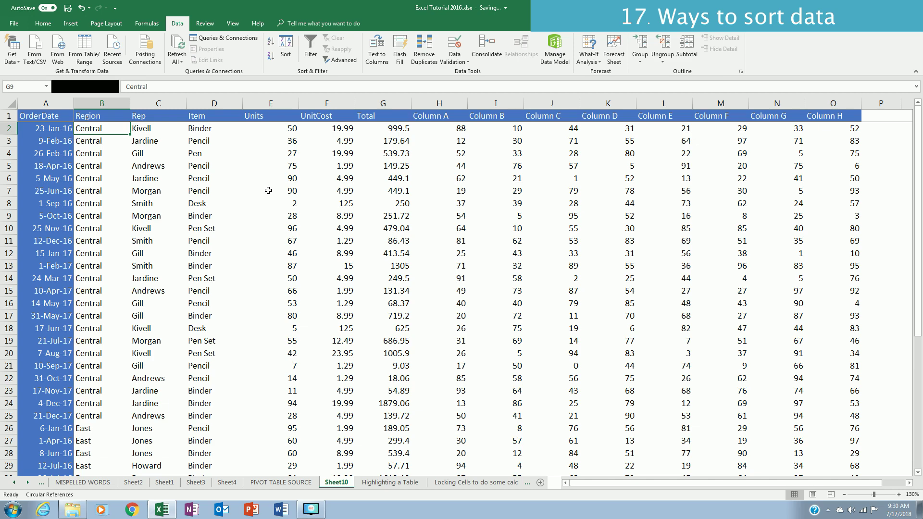
Select the OrderDate header cell A1 of the order table
{"action": "left_click", "coordinate": [49, 116]}
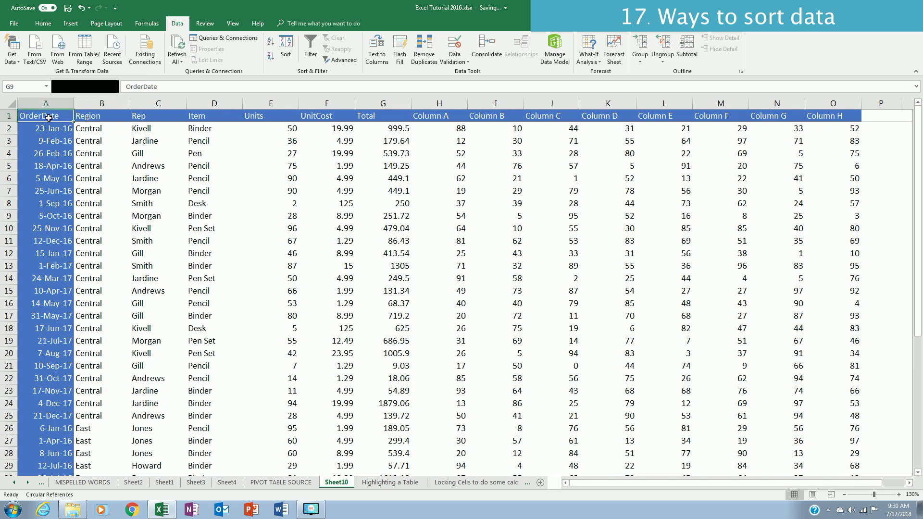
Undo the last sort, then select the whole order table including its header row
{"action": "key", "text": "Tab"}
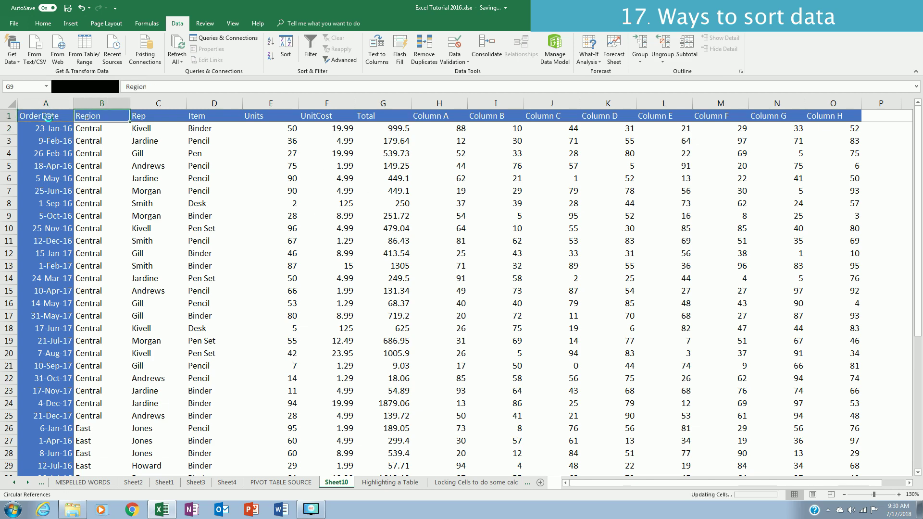
{"action": "key", "text": "ctrl+z"}
{"action": "left_click", "coordinate": [49, 117]}
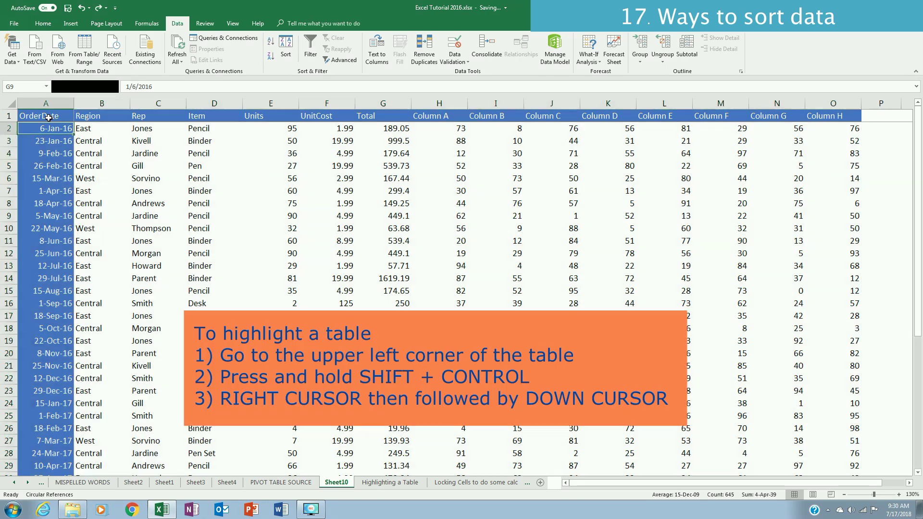
{"action": "key", "text": "ctrl+shift+Right"}
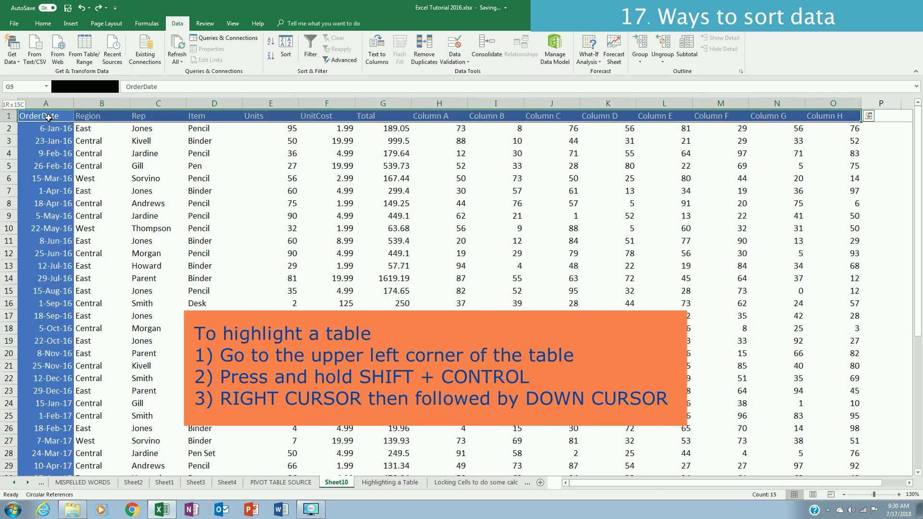
{"action": "key", "text": "ctrl+shift+Down"}
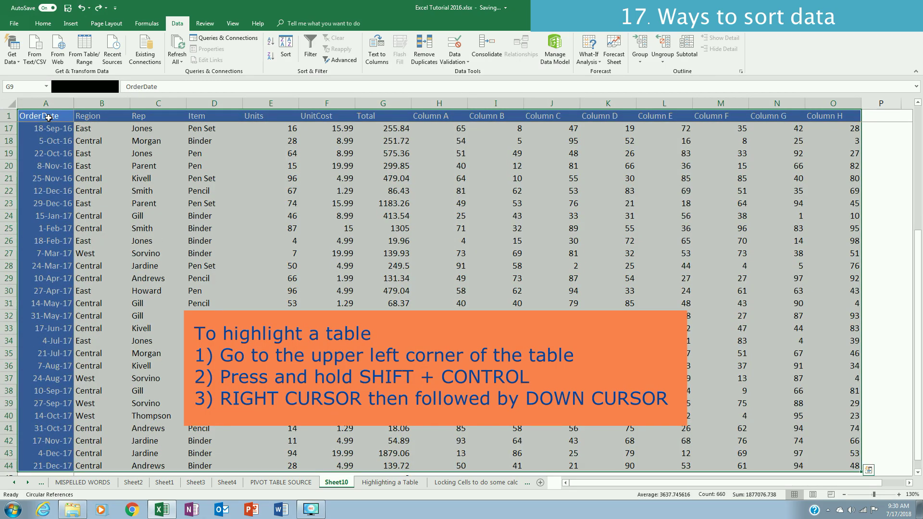
Sort the selected table by Region from A to Z, then by OrderDate from oldest to newest, based on cell values
{"action": "key", "text": "alt+d"}
{"action": "key", "text": "s"}
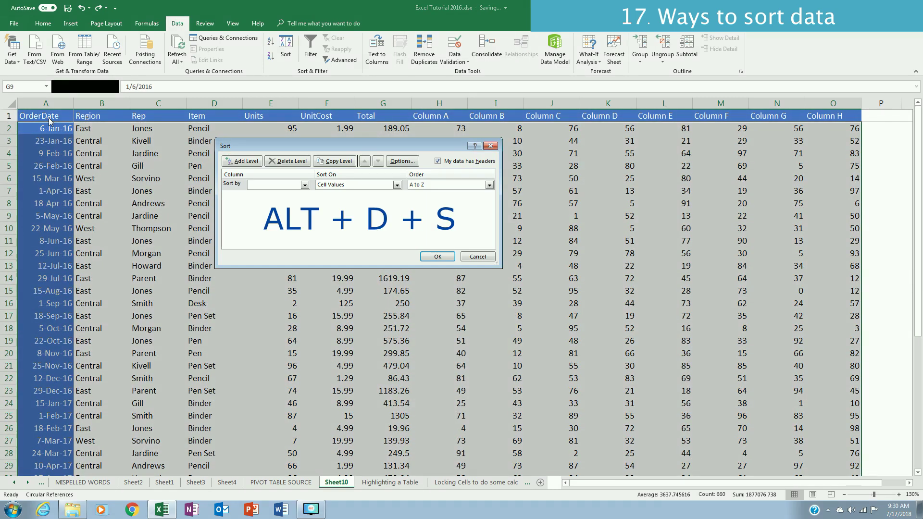
{"action": "left_click", "coordinate": [304, 185]}
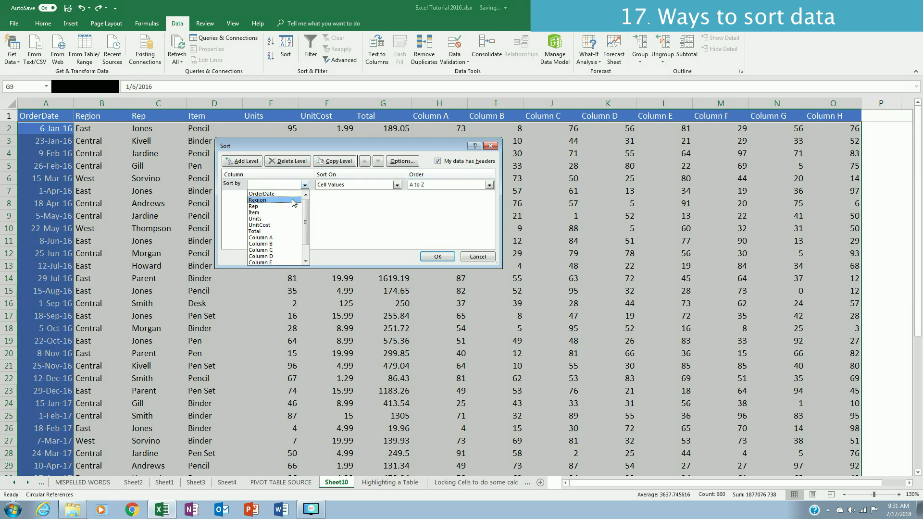
{"action": "left_click", "coordinate": [294, 201]}
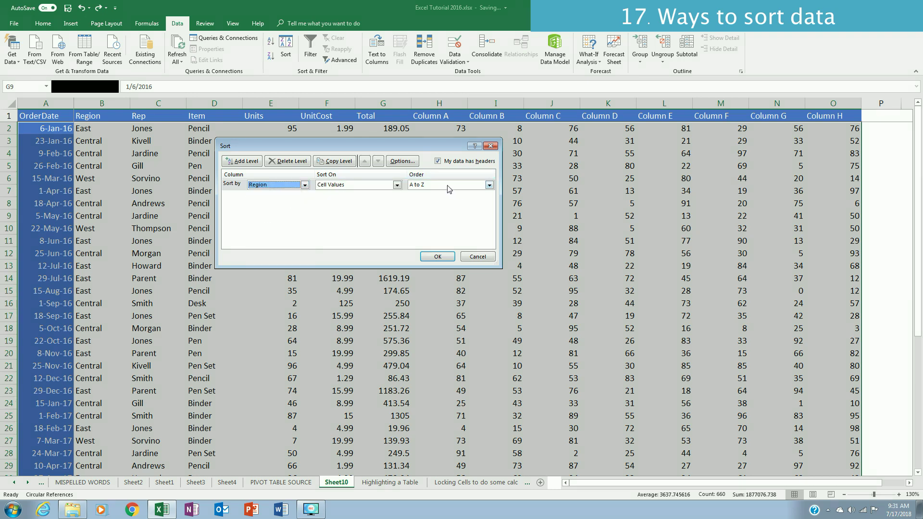
{"action": "left_click", "coordinate": [249, 161]}
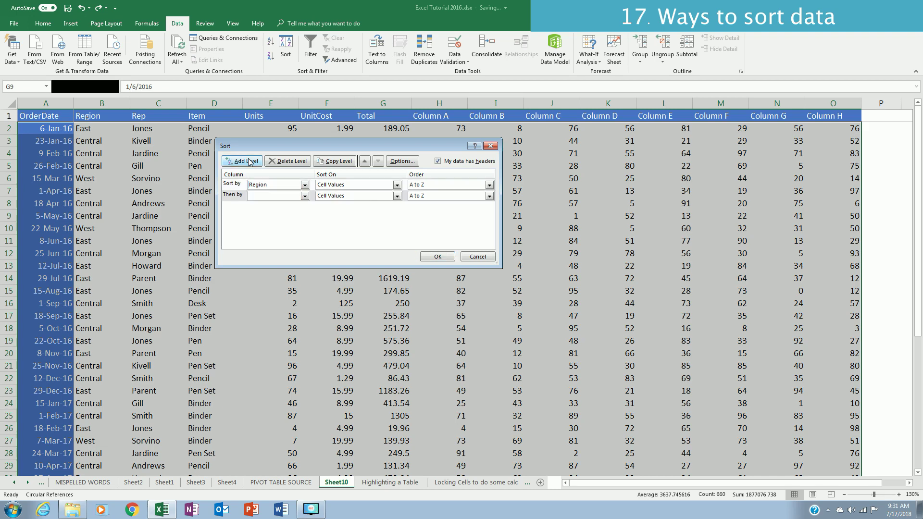
{"action": "left_click", "coordinate": [305, 195]}
{"action": "left_click", "coordinate": [285, 203]}
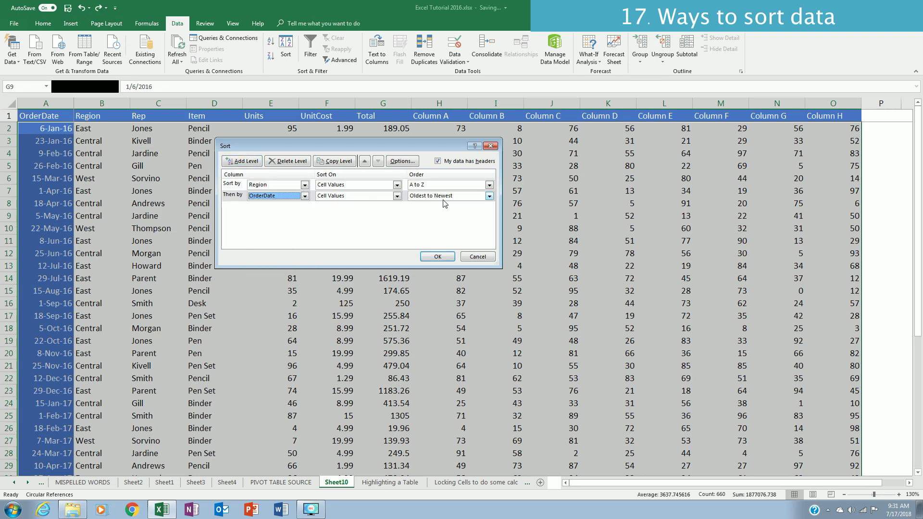
{"action": "left_click", "coordinate": [437, 256]}
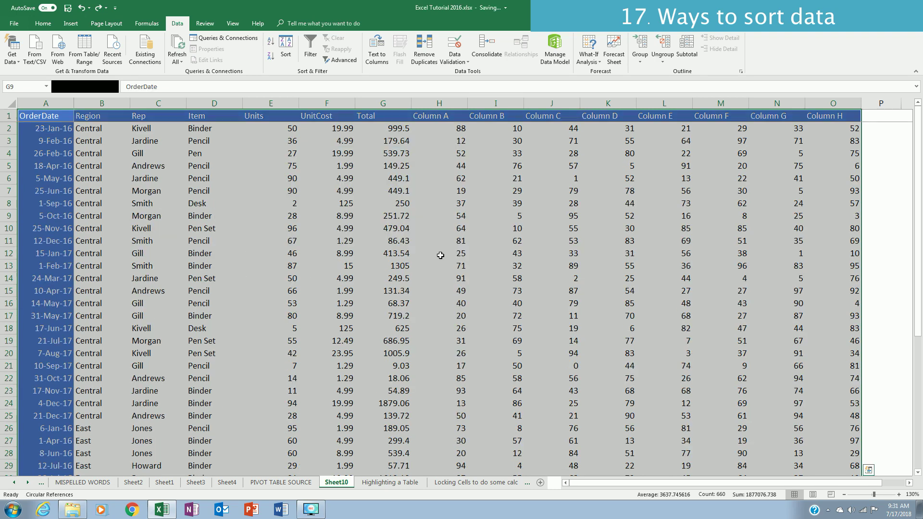
Look through the sorted table to check the order of the regions and of the dates within each region
{"action": "left_click", "coordinate": [651, 277]}
{"action": "scroll", "coordinate": [135, 245], "scroll_direction": "down", "scroll_amount": 1}
{"action": "scroll", "coordinate": [135, 244], "scroll_direction": "down", "scroll_amount": 11}
{"action": "scroll", "coordinate": [139, 250], "scroll_direction": "up", "scroll_amount": 5}
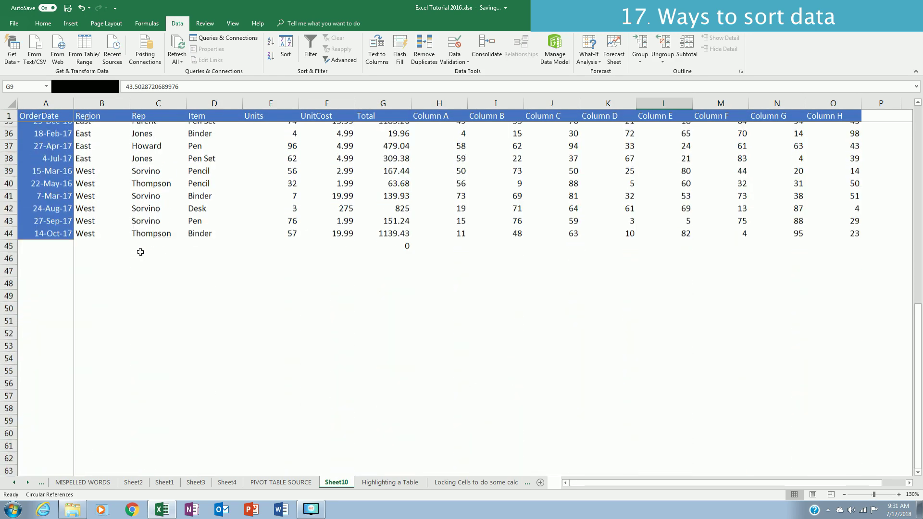
{"action": "scroll", "coordinate": [141, 253], "scroll_direction": "up", "scroll_amount": 7}
{"action": "scroll", "coordinate": [140, 253], "scroll_direction": "down", "scroll_amount": 1}
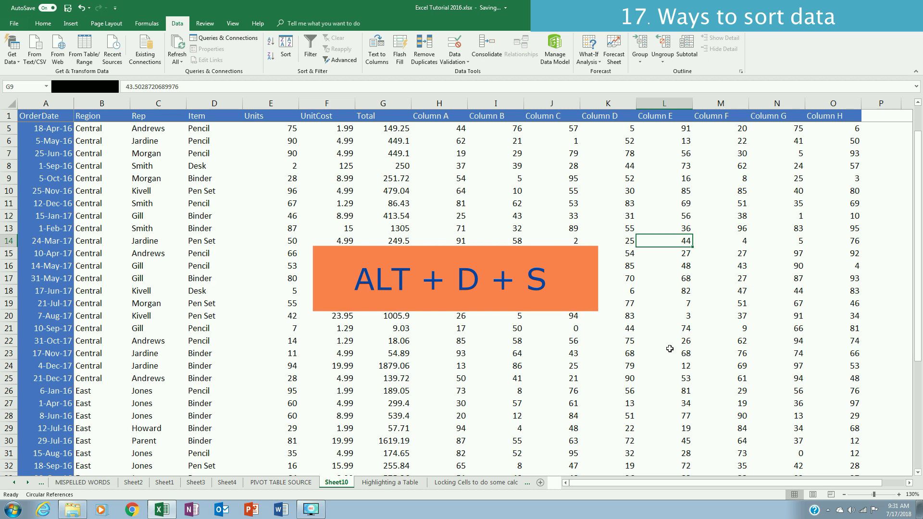
{"action": "scroll", "coordinate": [669, 349], "scroll_direction": "up", "scroll_amount": 1}
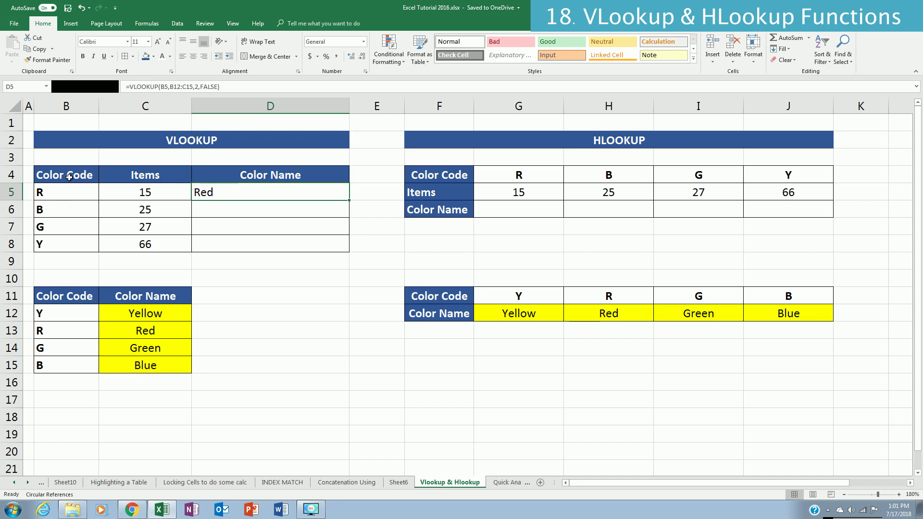
Examine the items table, the color code lookup table and the existing VLOOKUP formula in cell D5
{"action": "mouse_move", "coordinate": [69, 176]}
{"action": "left_mouse_down"}
{"action": "mouse_move", "coordinate": [305, 175]}
{"action": "mouse_move", "coordinate": [303, 245]}
{"action": "left_mouse_up"}
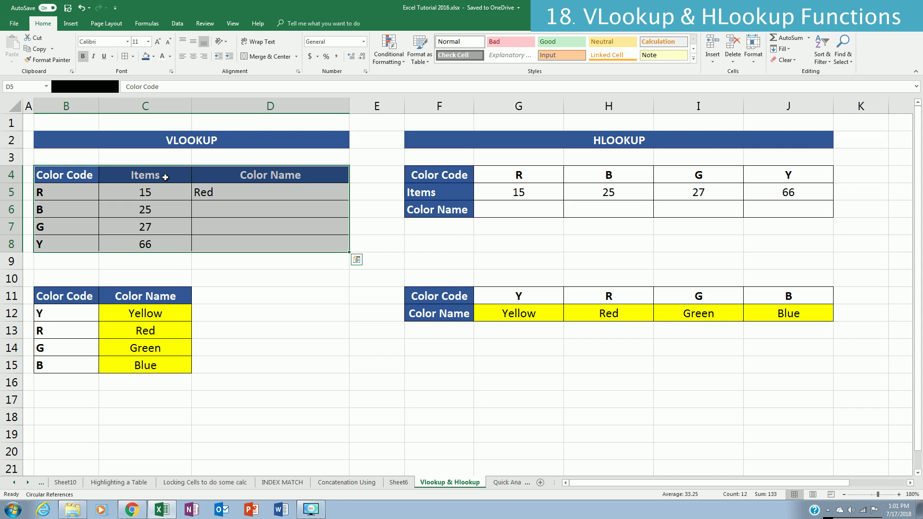
{"action": "left_click", "coordinate": [244, 176]}
{"action": "left_click", "coordinate": [243, 380]}
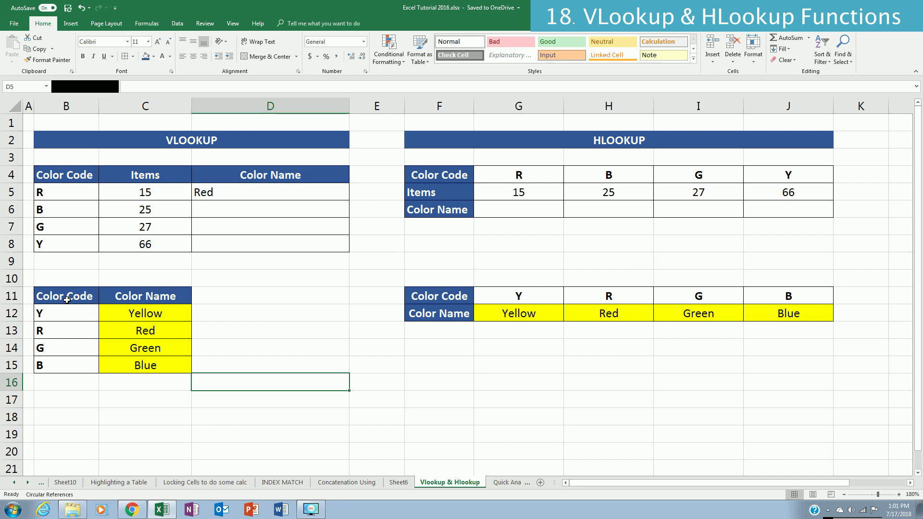
{"action": "left_click_drag", "start_coordinate": [134, 302], "coordinate": [173, 365]}
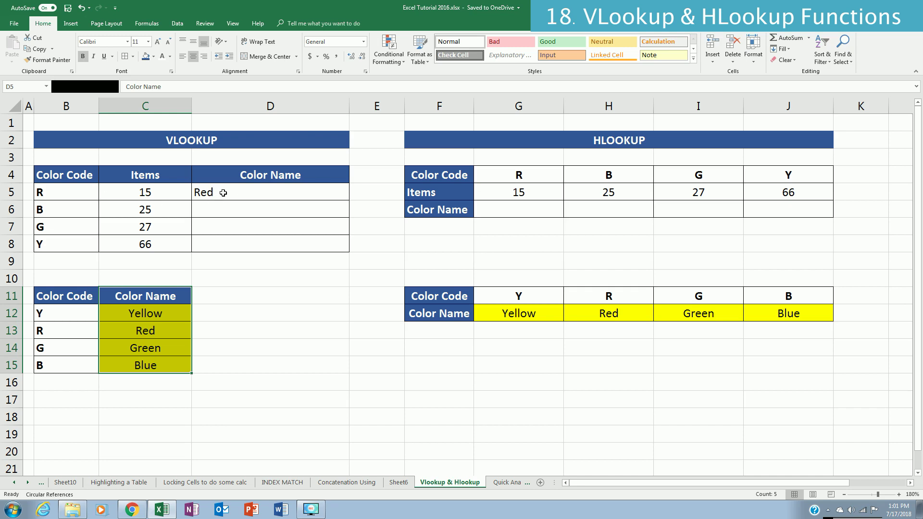
{"action": "left_click", "coordinate": [237, 193]}
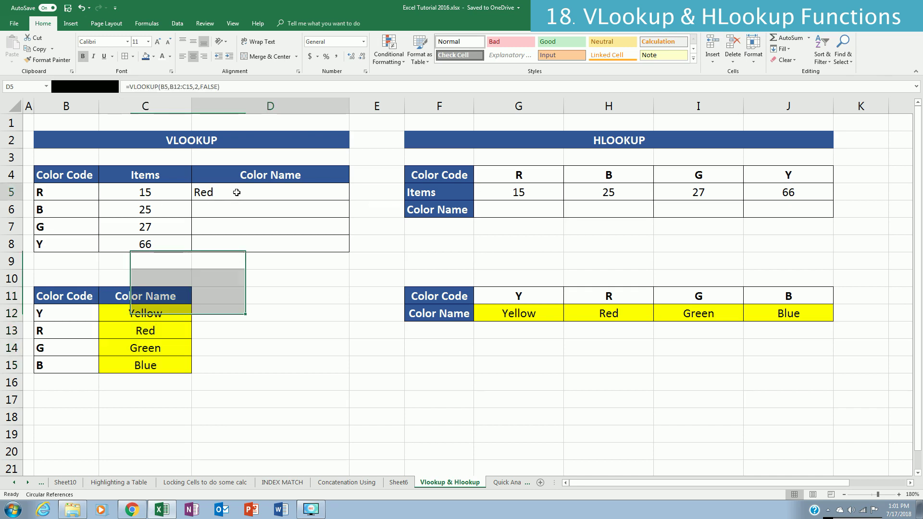
{"action": "double_click", "coordinate": [260, 196]}
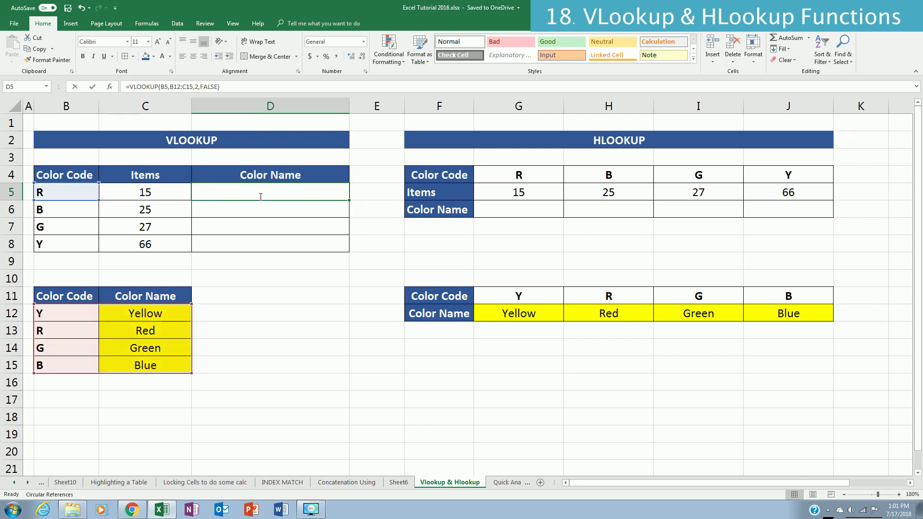
{"action": "key", "text": "Return"}
Clear cell D5 and start a VLOOKUP function there with B5 as the lookup value
{"action": "left_click", "coordinate": [259, 197]}
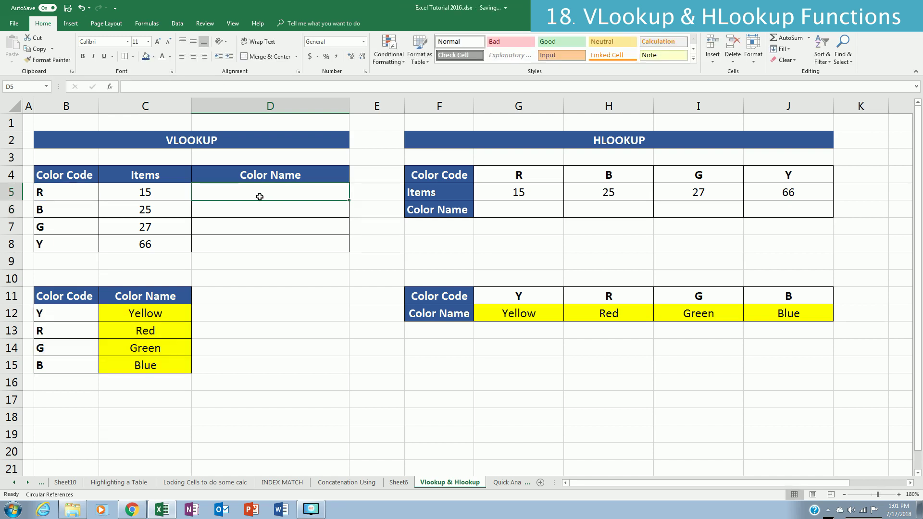
{"action": "left_click", "coordinate": [139, 86]}
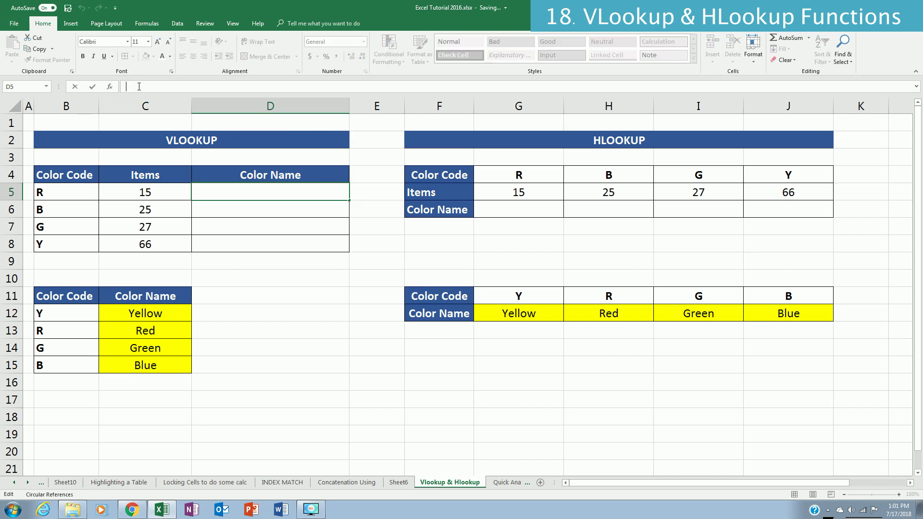
{"action": "type", "text": "=vlookup"}
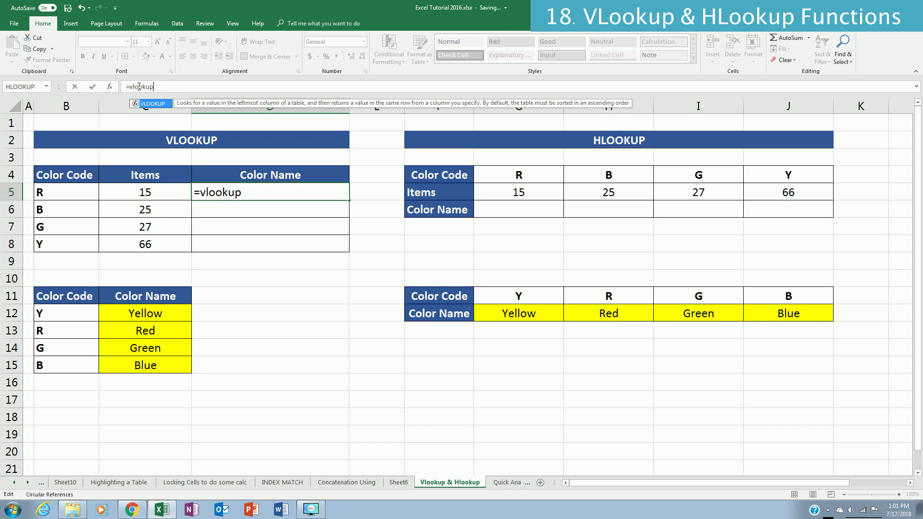
{"action": "type", "text": "()"}
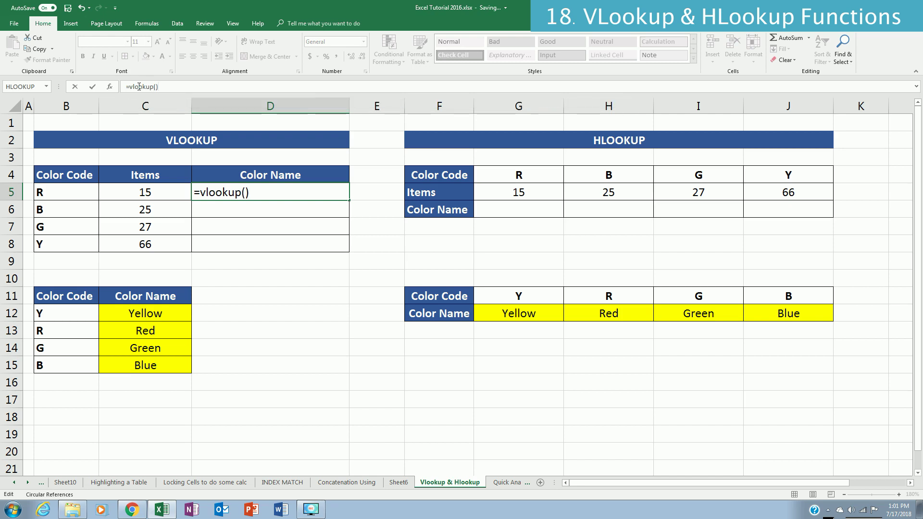
{"action": "left_click", "coordinate": [110, 88]}
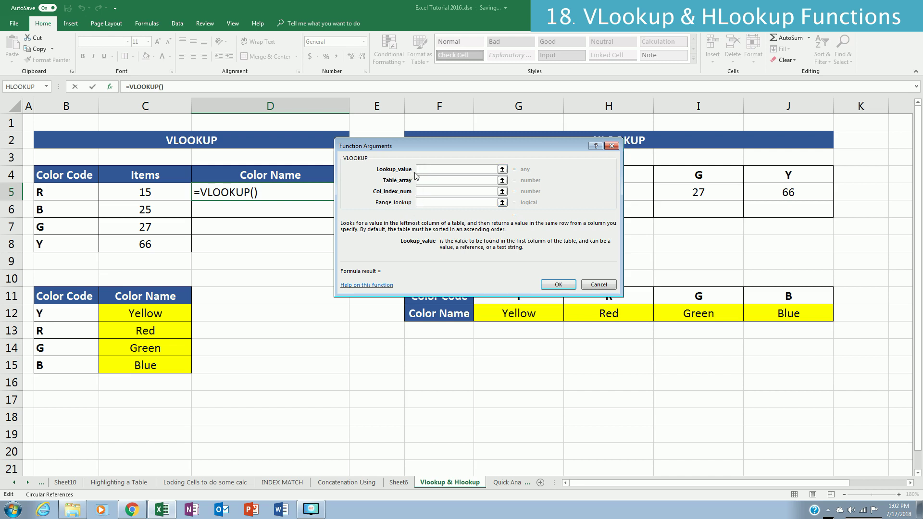
{"action": "left_click", "coordinate": [70, 196]}
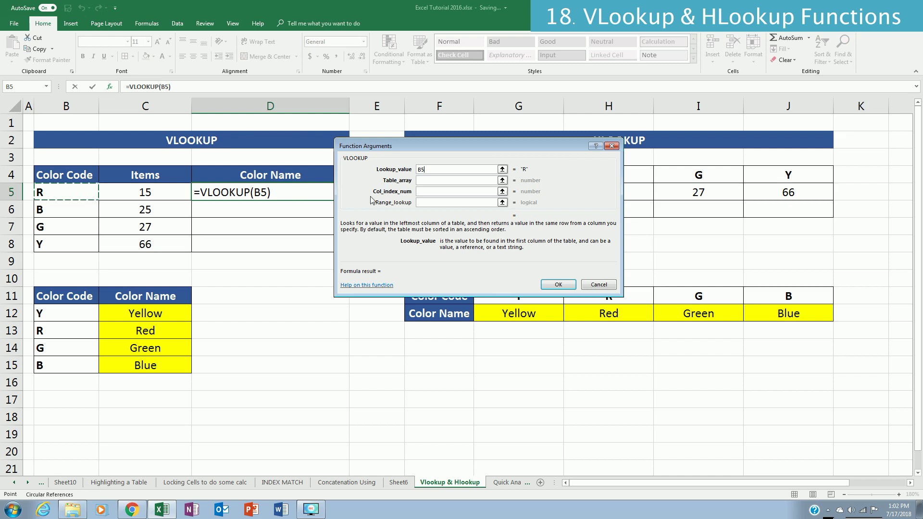
Complete the VLOOKUP arguments with table array B12:C15, column index 2 and range lookup false
{"action": "left_click", "coordinate": [424, 180]}
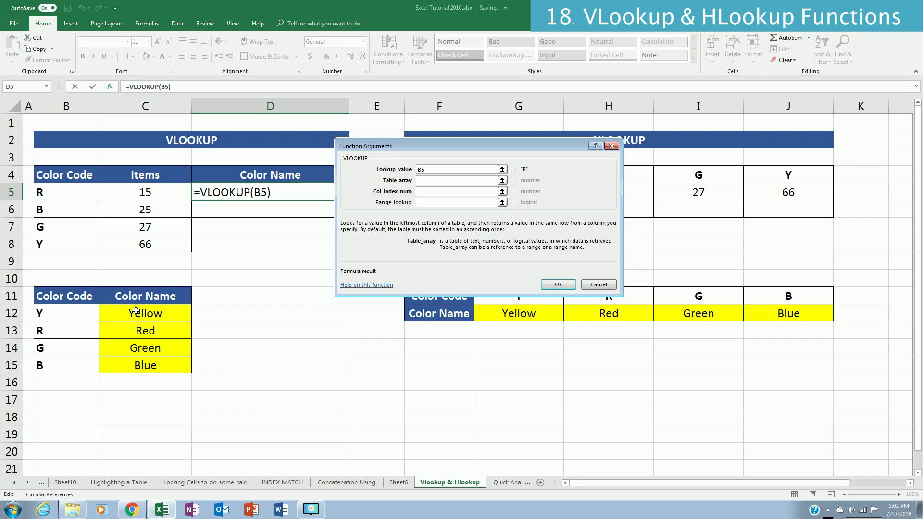
{"action": "left_click", "coordinate": [72, 313]}
{"action": "left_click_drag", "start_coordinate": [152, 329], "coordinate": [167, 365]}
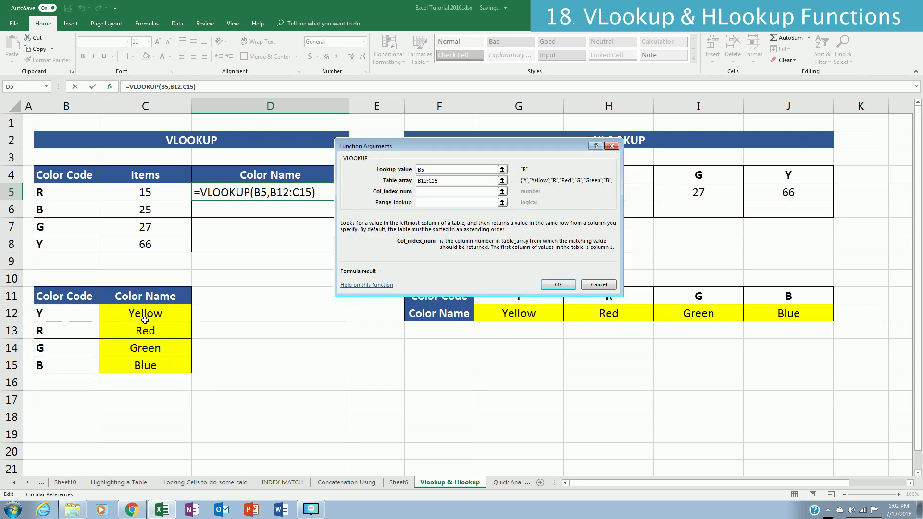
{"action": "key", "text": "Tab"}
{"action": "type", "text": "2"}
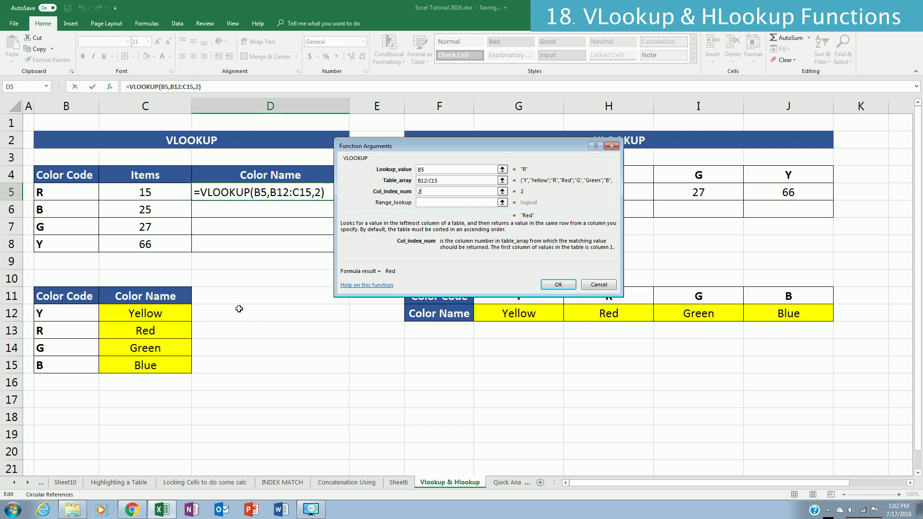
{"action": "left_click", "coordinate": [430, 203]}
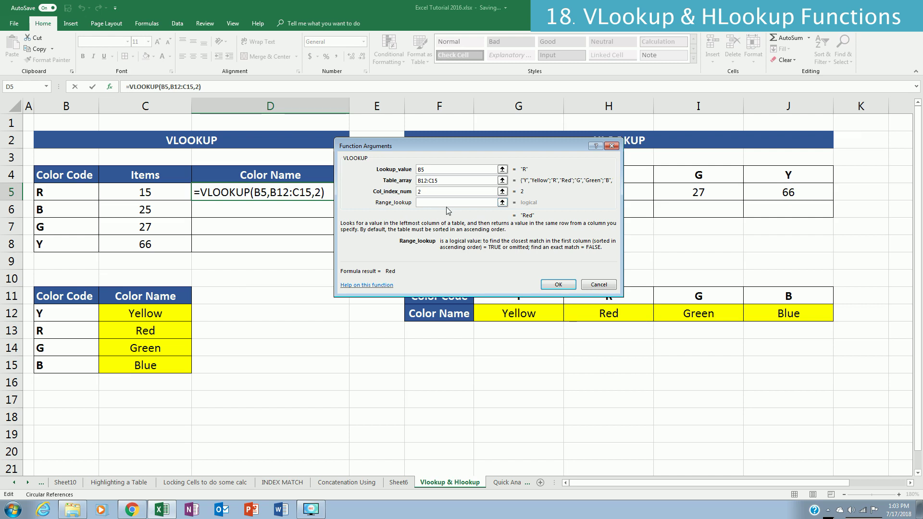
{"action": "type", "text": "false"}
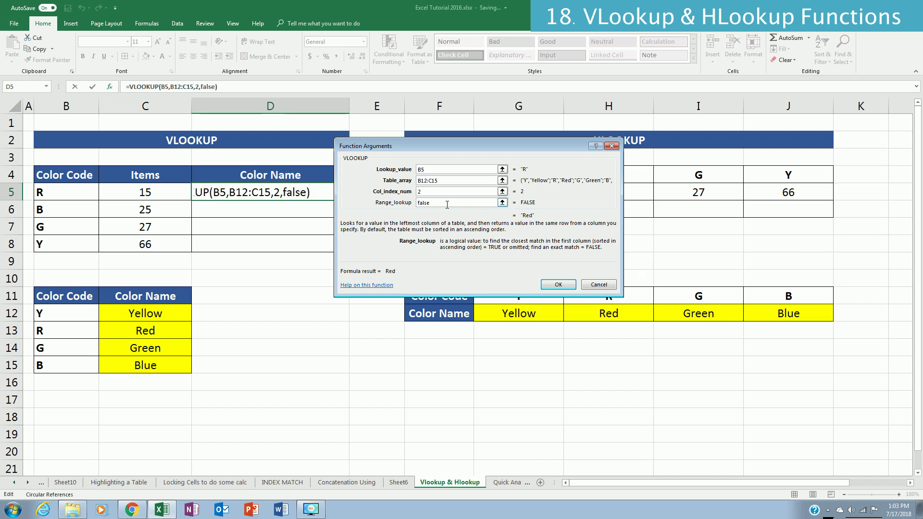
{"action": "left_click", "coordinate": [563, 284]}
Make the table array in the D5 formula absolute as $B$12:$C$15
{"action": "left_click", "coordinate": [195, 90]}
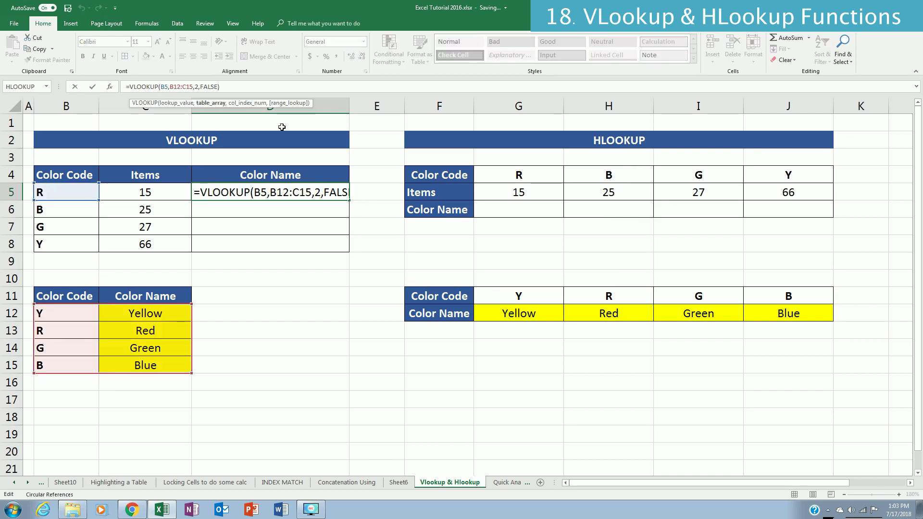
{"action": "key", "text": "F4"}
{"action": "left_click", "coordinate": [195, 88]}
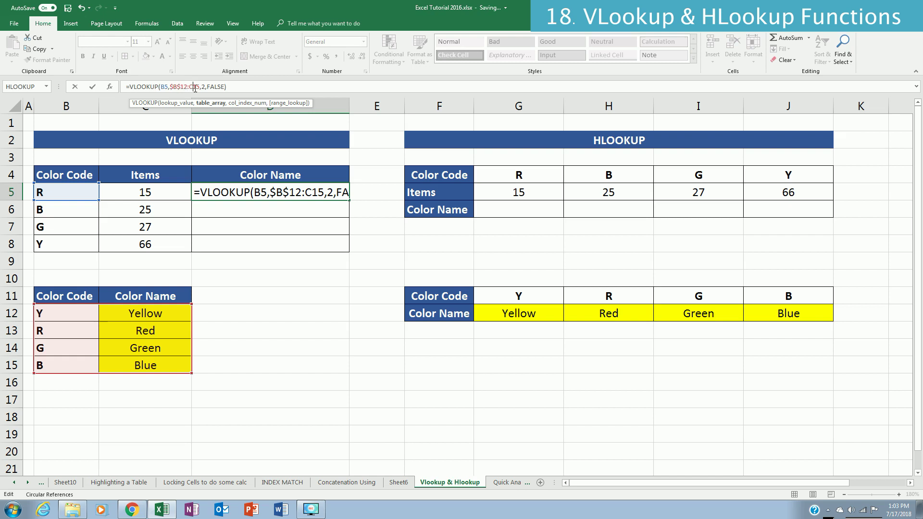
{"action": "key", "text": "F4"}
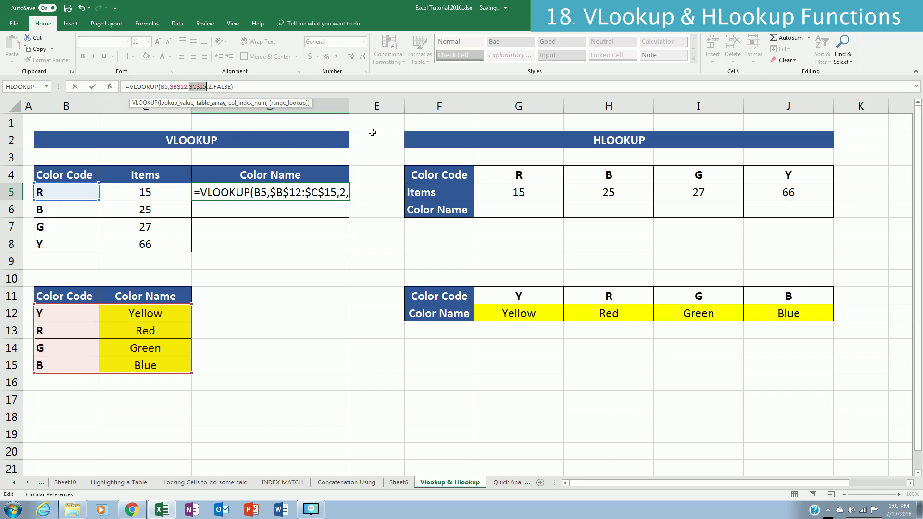
{"action": "key", "text": "Return"}
Fill the VLOOKUP formula from D5 down through D8 in the Color Name column
{"action": "key", "text": "Up"}
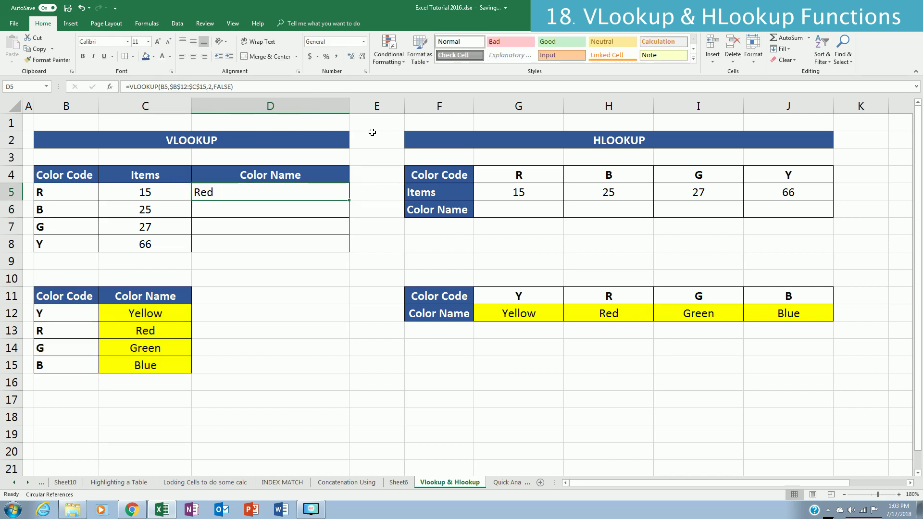
{"action": "double_click", "coordinate": [350, 200]}
{"action": "left_click", "coordinate": [255, 307]}
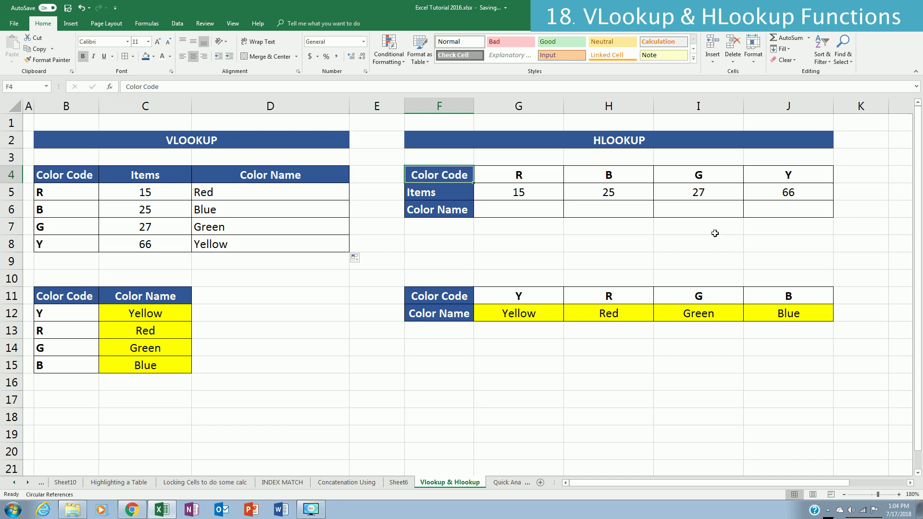
Start an HLOOKUP function in cell G6 with G4 as the lookup value
{"action": "left_click", "coordinate": [527, 204]}
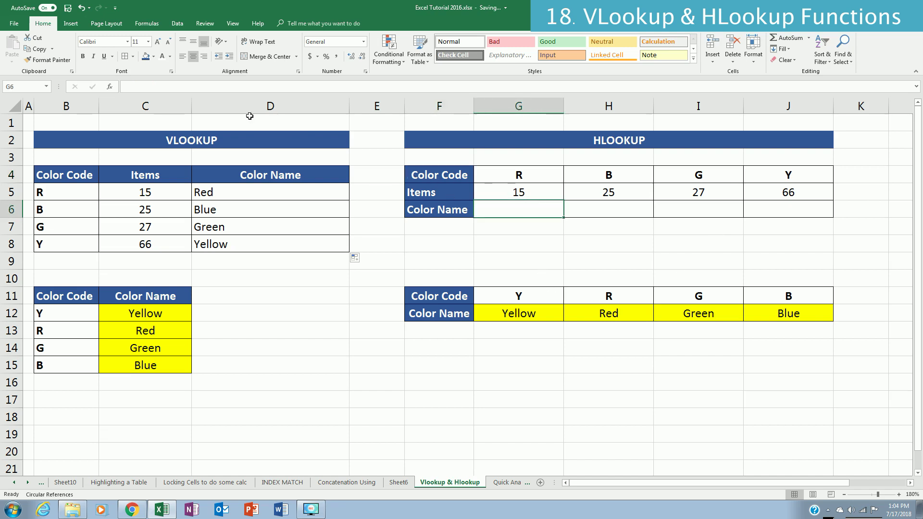
{"action": "left_click", "coordinate": [144, 86]}
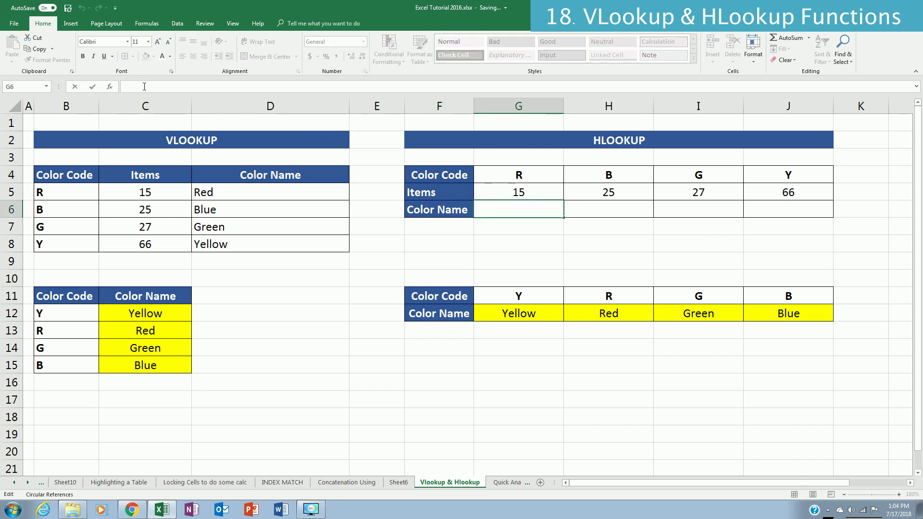
{"action": "type", "text": "=h"}
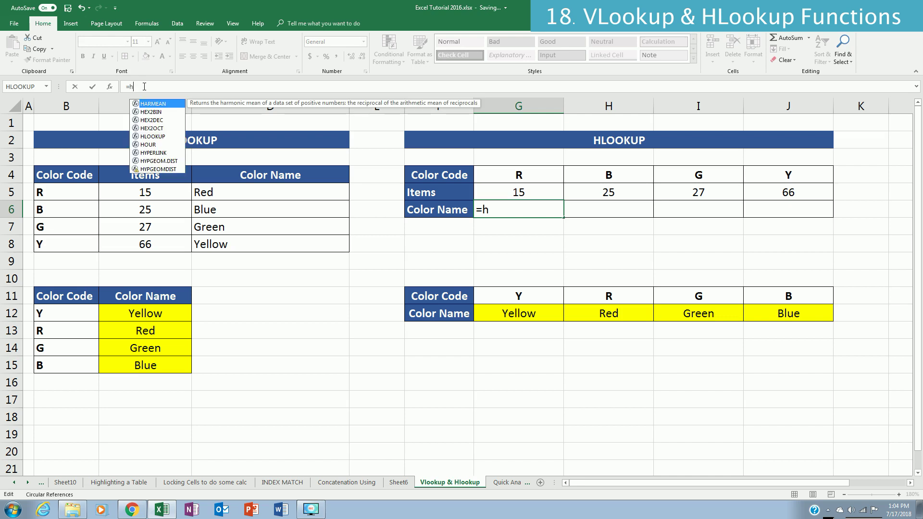
{"action": "type", "text": "lookup"}
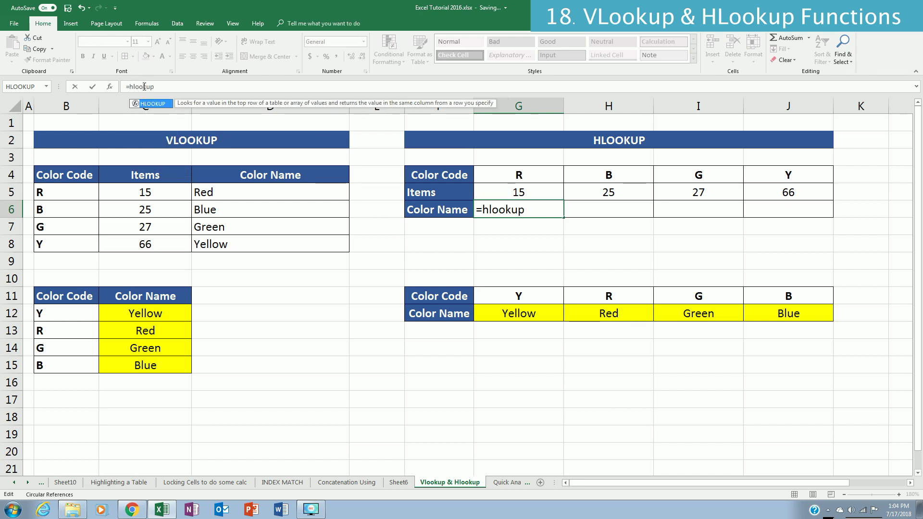
{"action": "type", "text": "()"}
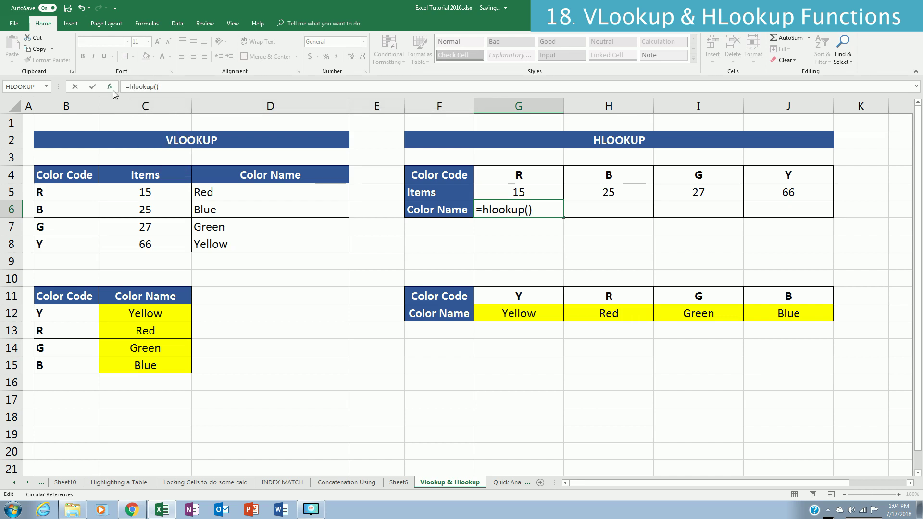
{"action": "left_click", "coordinate": [109, 88]}
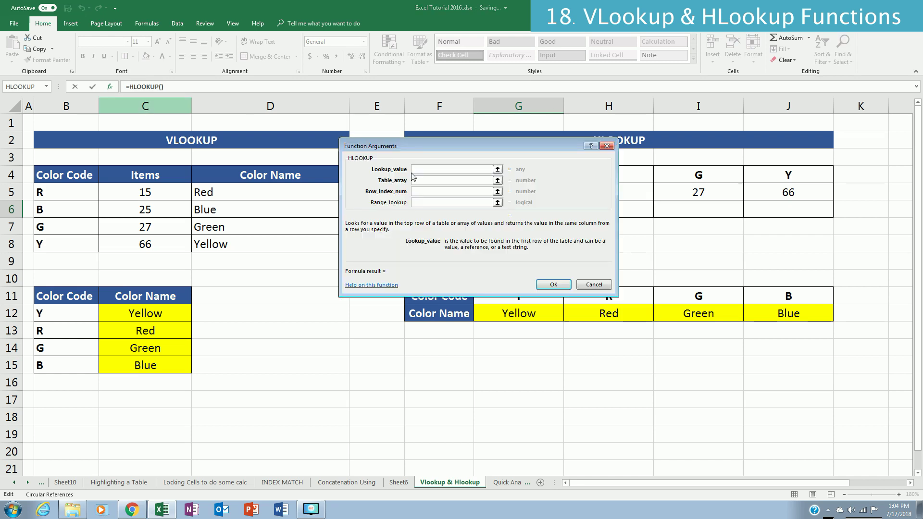
{"action": "left_click_drag", "start_coordinate": [425, 153], "coordinate": [244, 168]}
{"action": "left_click", "coordinate": [509, 173]}
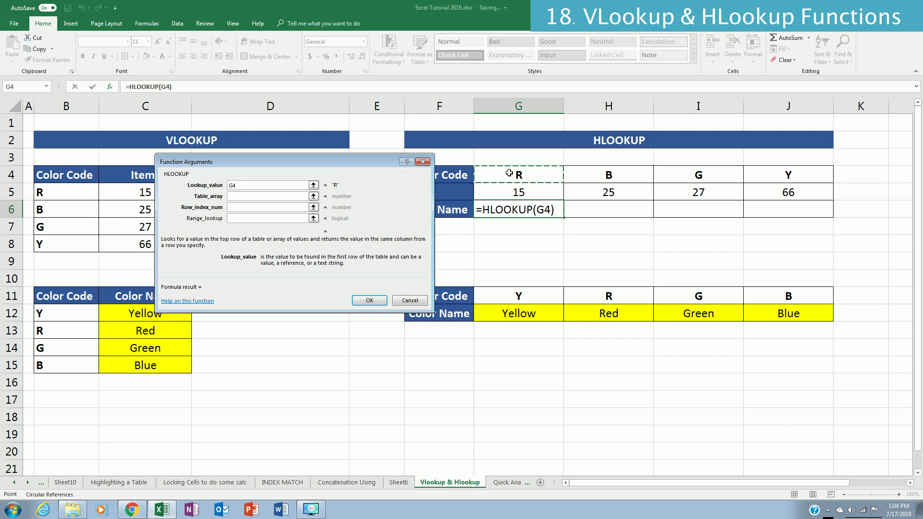
Complete the HLOOKUP arguments with table array G11:J12, row index 2 and range lookup false
{"action": "left_click", "coordinate": [287, 196]}
{"action": "left_click_drag", "start_coordinate": [498, 296], "coordinate": [813, 315]}
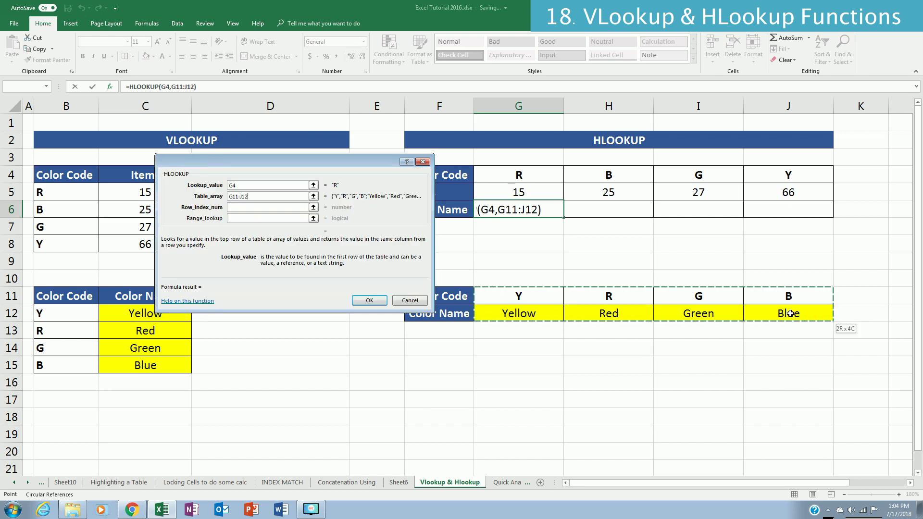
{"action": "left_click", "coordinate": [231, 208]}
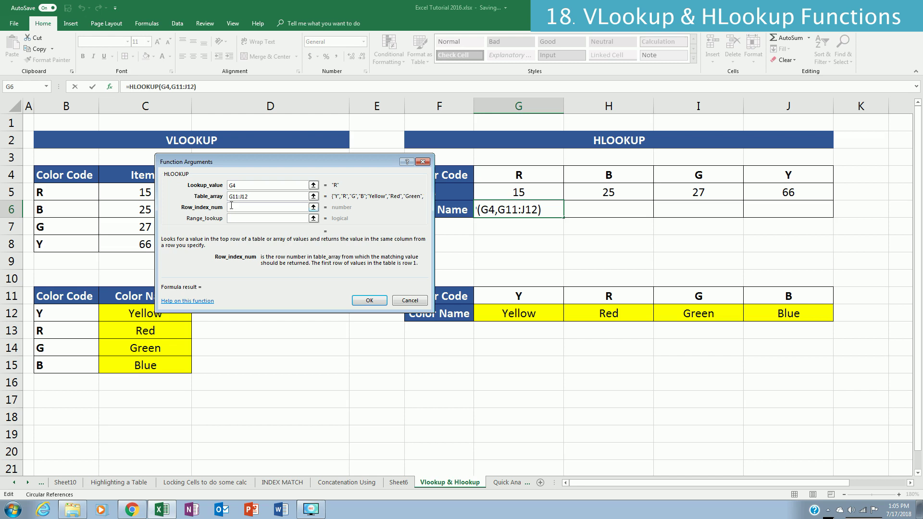
{"action": "type", "text": "2"}
{"action": "left_click", "coordinate": [243, 218]}
{"action": "type", "text": "false"}
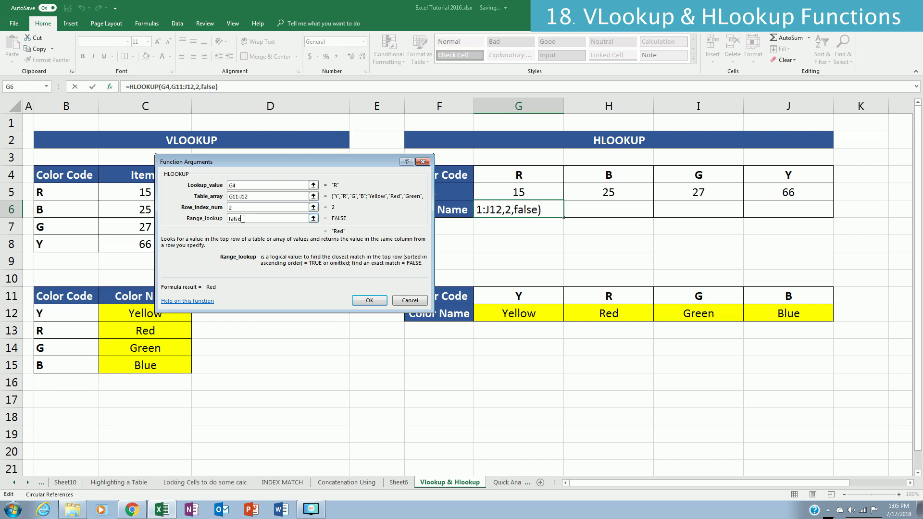
{"action": "left_click", "coordinate": [378, 301]}
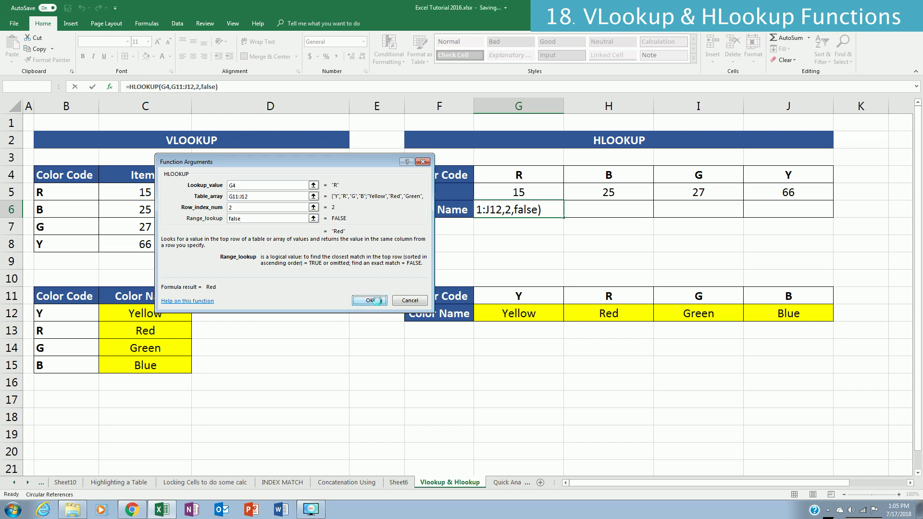
Make the table array in the G6 formula absolute as $G$11:$J$12
{"action": "left_click", "coordinate": [178, 90]}
{"action": "key", "text": "F4"}
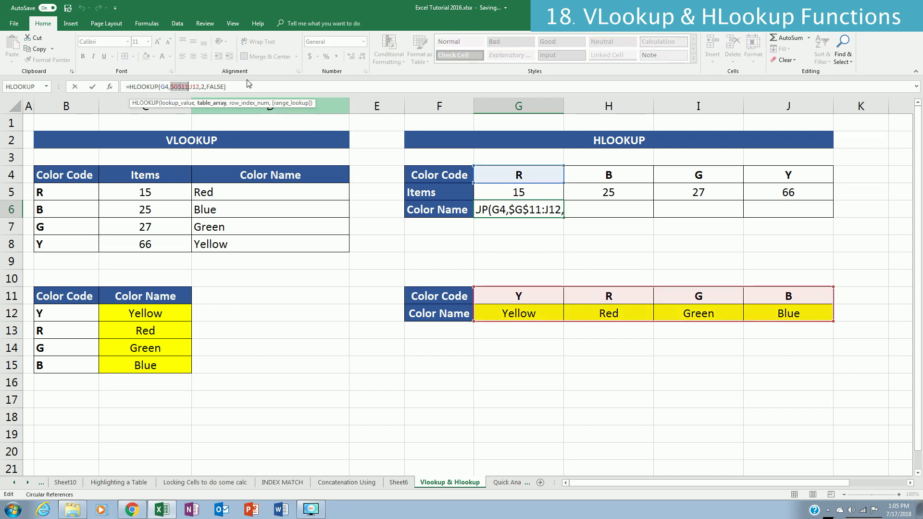
{"action": "left_click", "coordinate": [193, 88]}
{"action": "key", "text": "F4"}
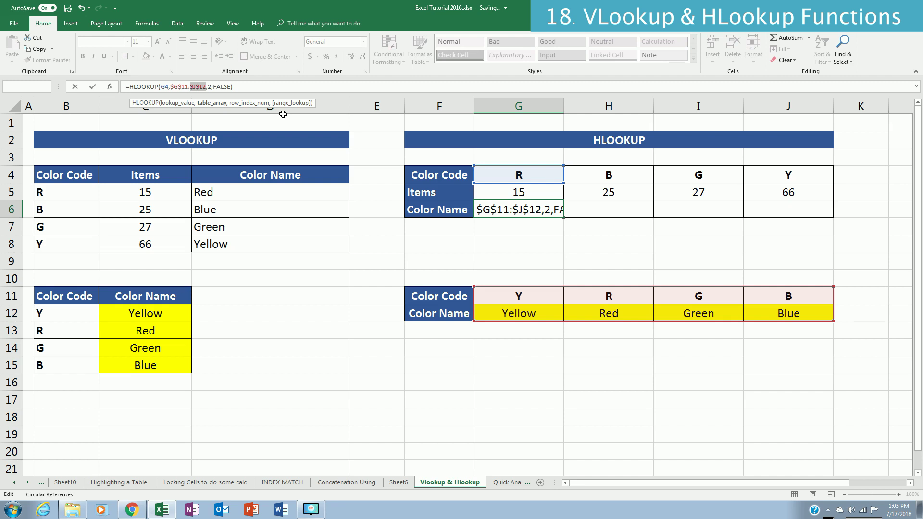
{"action": "key", "text": "ctrl+Return"}
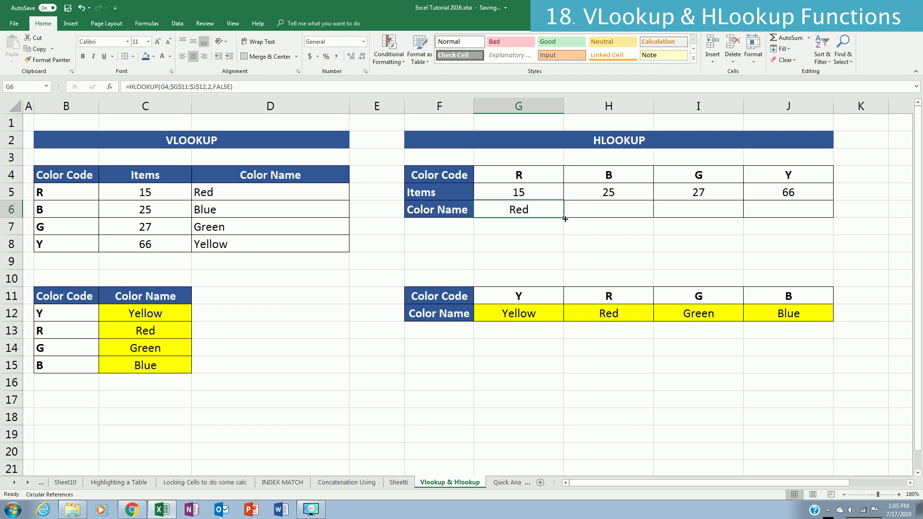
Fill the HLOOKUP formula from G6 across through J6 in the Color Name row
{"action": "left_click_drag", "start_coordinate": [564, 219], "coordinate": [762, 212]}
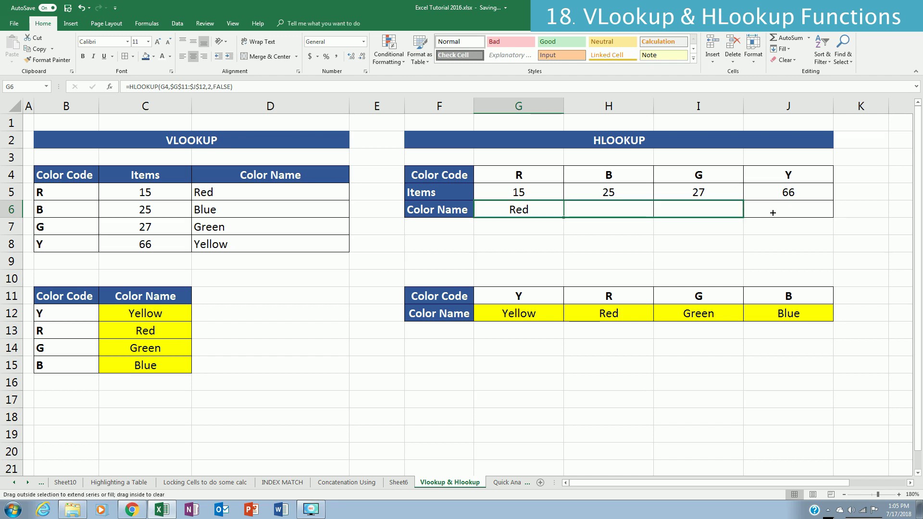
{"action": "left_click_drag", "start_coordinate": [778, 212], "coordinate": [801, 210]}
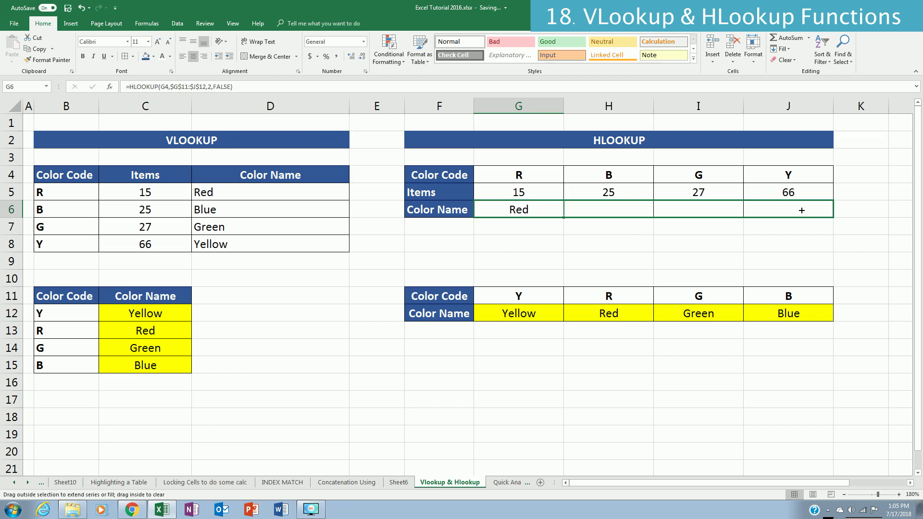
{"action": "left_click_drag", "start_coordinate": [802, 210], "coordinate": [802, 210]}
{"action": "left_click", "coordinate": [735, 348]}
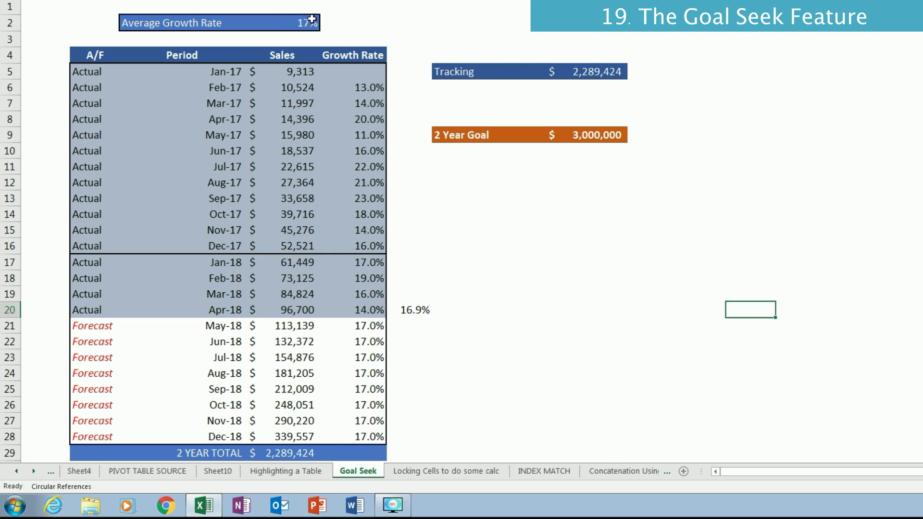
Examine the formula in cell F20 beside the Apr-18 row of the Goal Seek sheet
{"action": "left_click", "coordinate": [419, 310]}
{"action": "double_click", "coordinate": [418, 310]}
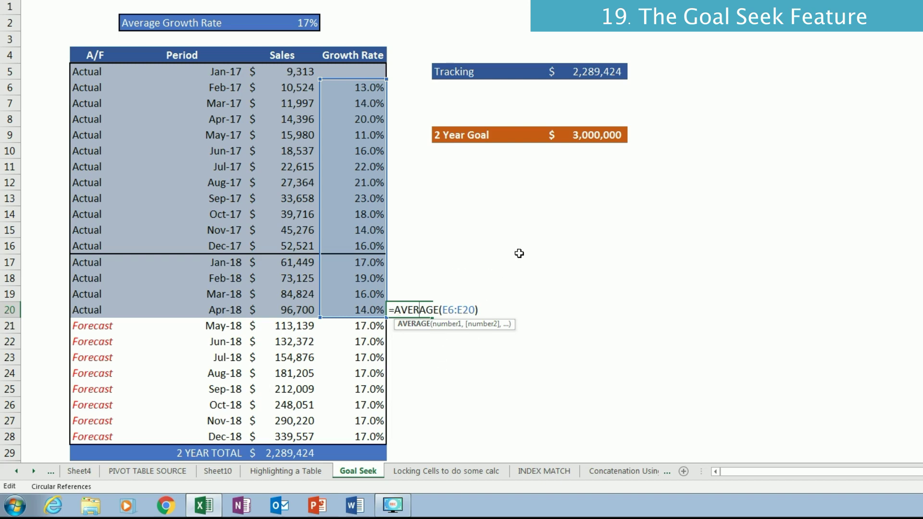
{"action": "key", "text": "ctrl+Return"}
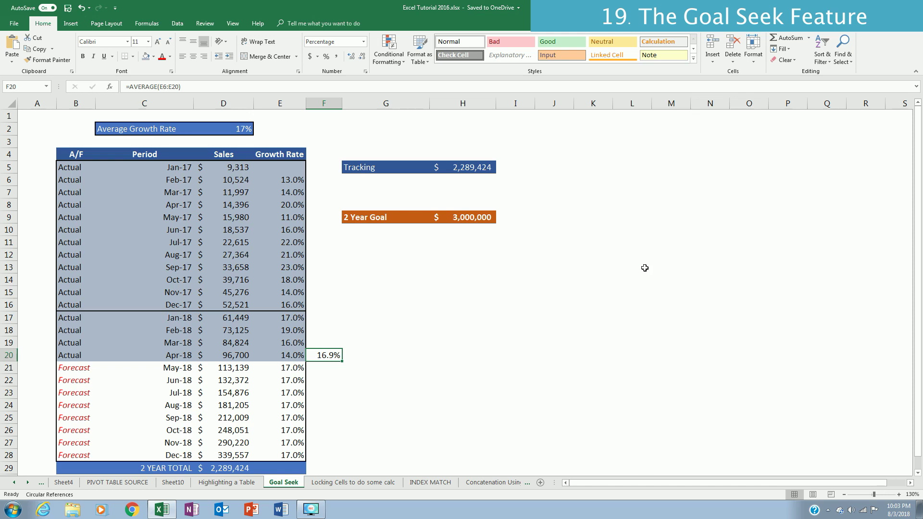
Run Goal Seek to set the Tracking cell H5 to 3000000 by changing the average growth rate in D2, and keep the solution
{"action": "left_click", "coordinate": [178, 24]}
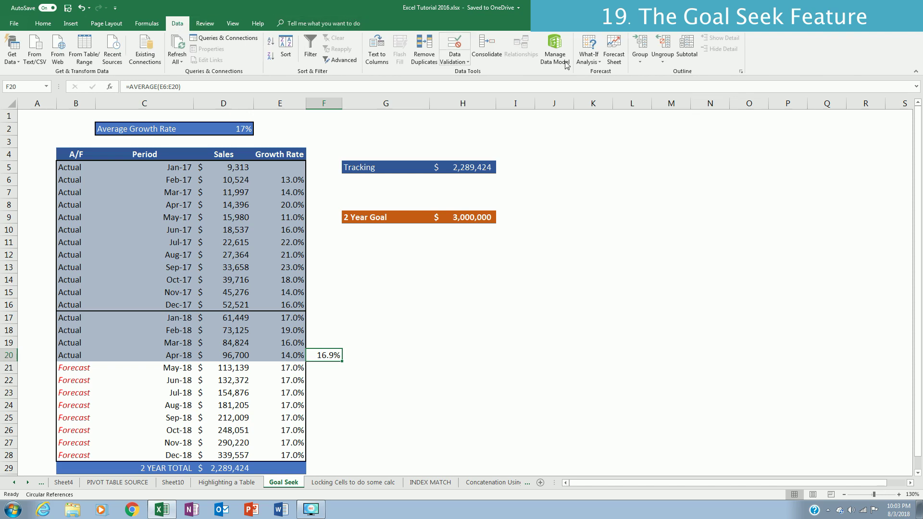
{"action": "left_click", "coordinate": [593, 53]}
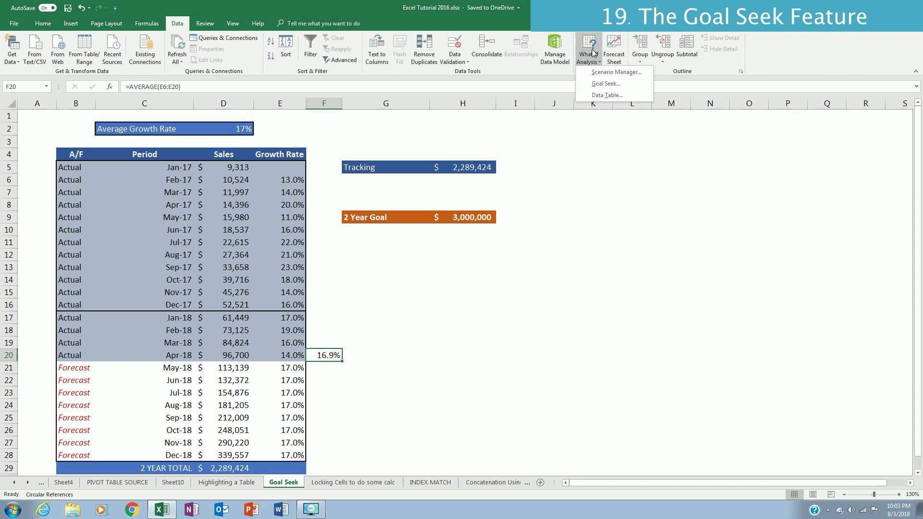
{"action": "left_click", "coordinate": [635, 88]}
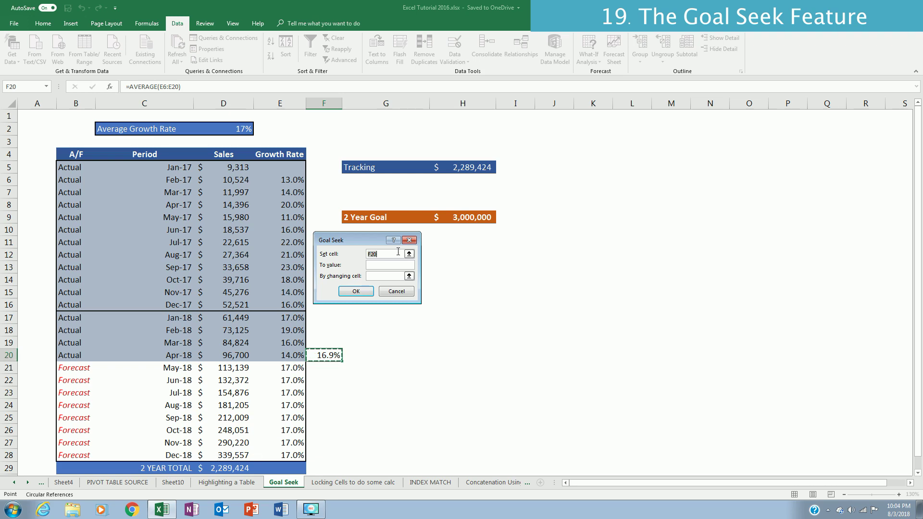
{"action": "left_click", "coordinate": [469, 167]}
{"action": "left_click", "coordinate": [398, 264]}
{"action": "left_click", "coordinate": [385, 275]}
{"action": "left_click", "coordinate": [233, 128]}
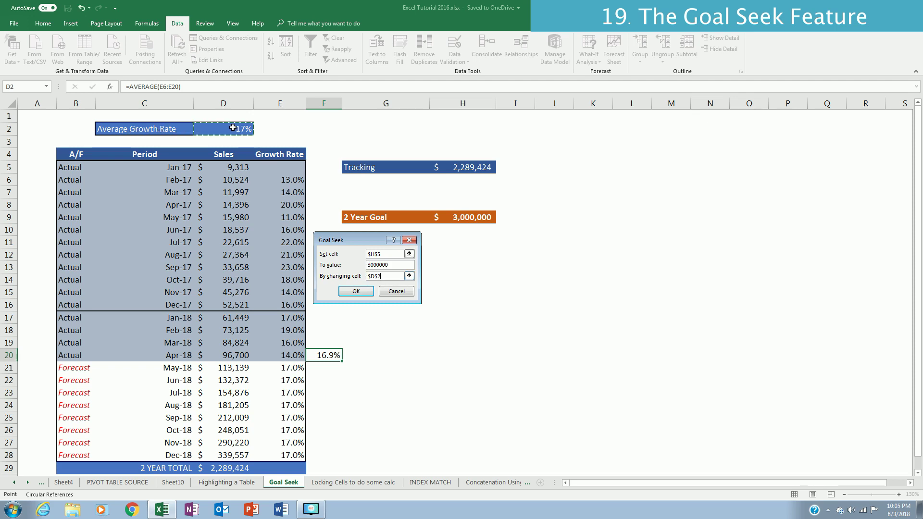
{"action": "left_click", "coordinate": [360, 290]}
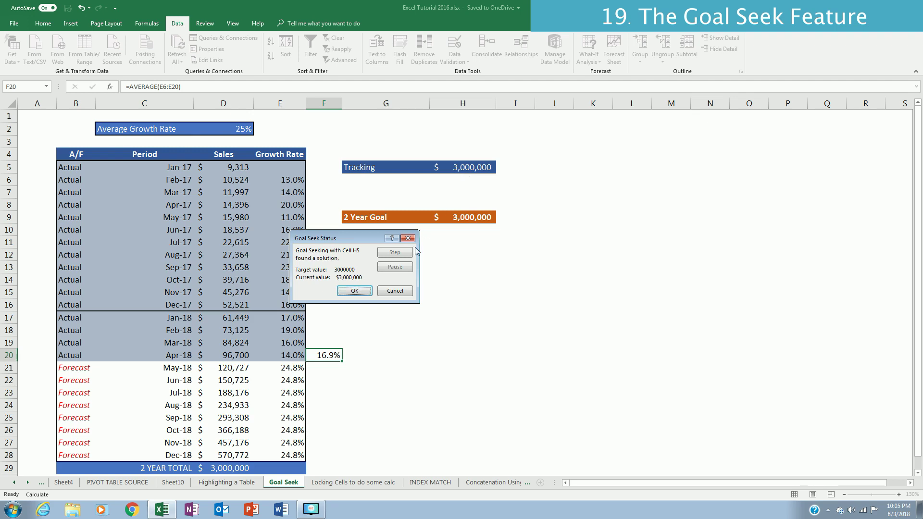
{"action": "left_click", "coordinate": [362, 292]}
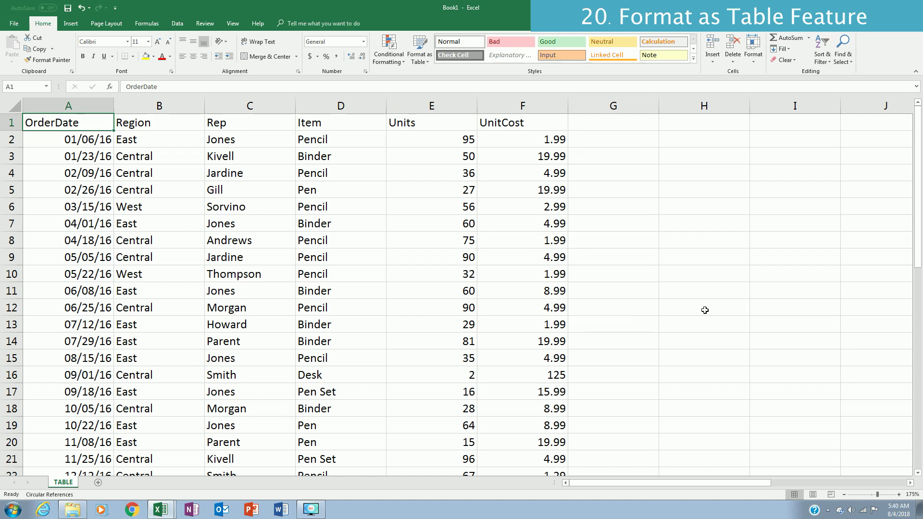
Convert the order data in A1:F45 to a table with headers and apply a light blue banded Medium table style
{"action": "key", "text": "ctrl+t"}
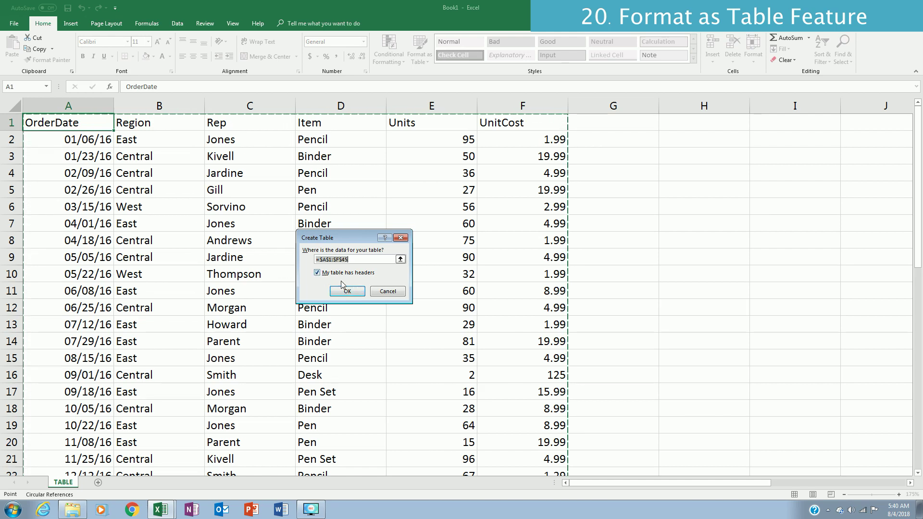
{"action": "left_click", "coordinate": [347, 291]}
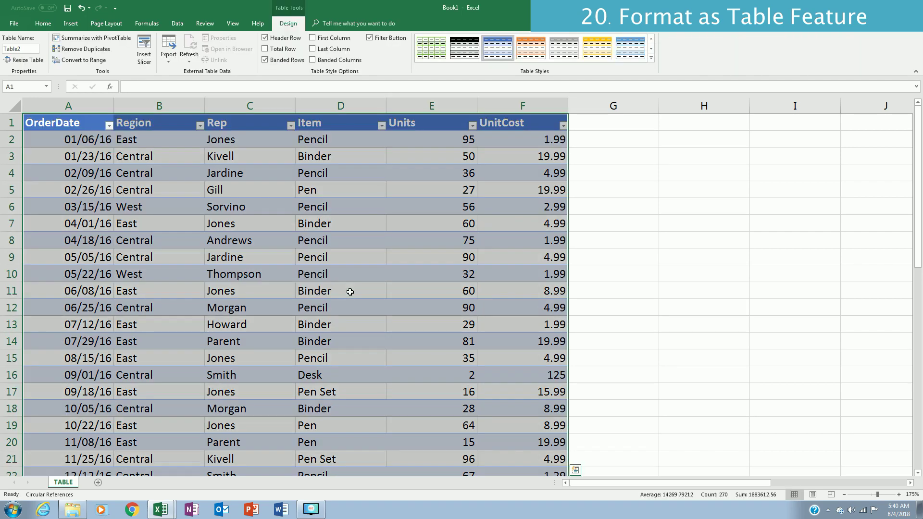
{"action": "left_click", "coordinate": [652, 58]}
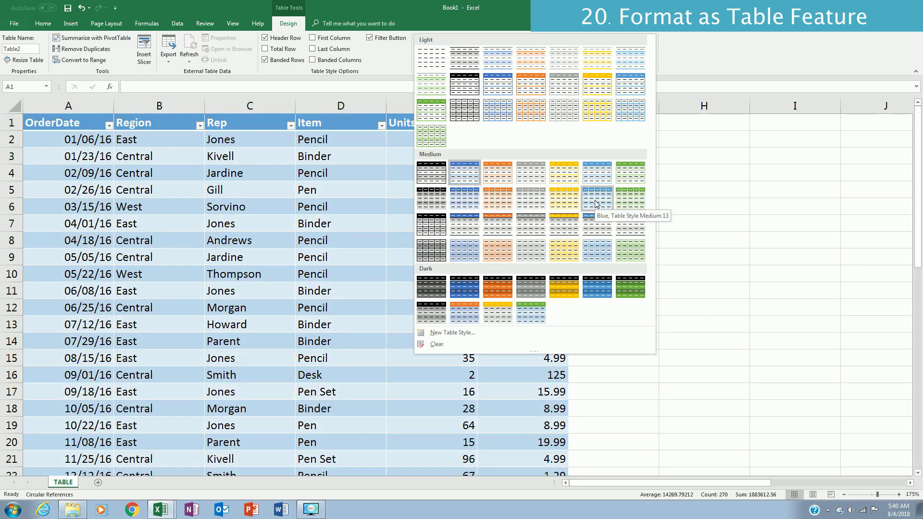
{"action": "left_click", "coordinate": [595, 203]}
{"action": "left_click", "coordinate": [613, 223]}
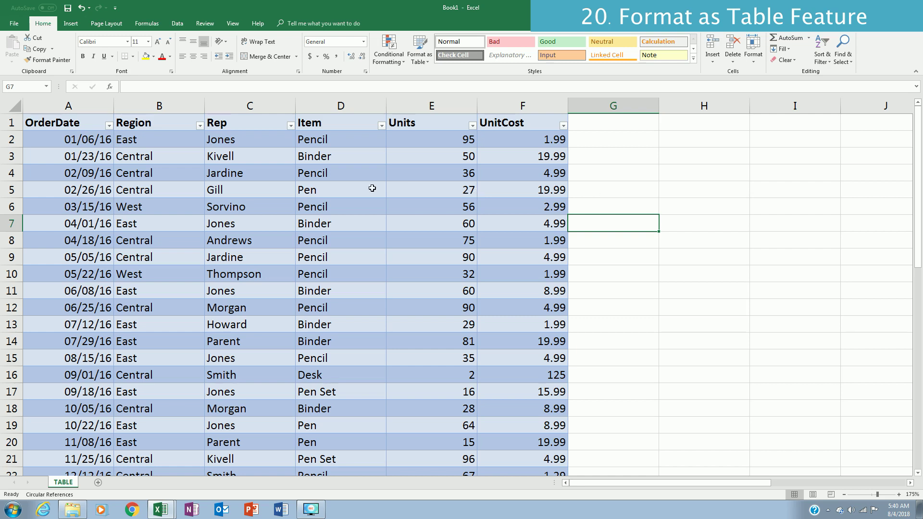
Enter a rep's surname in C46, directly below the table's last row, to extend the table by one row
{"action": "left_click", "coordinate": [338, 189]}
{"action": "scroll", "coordinate": [373, 203], "scroll_direction": "down", "scroll_amount": 3}
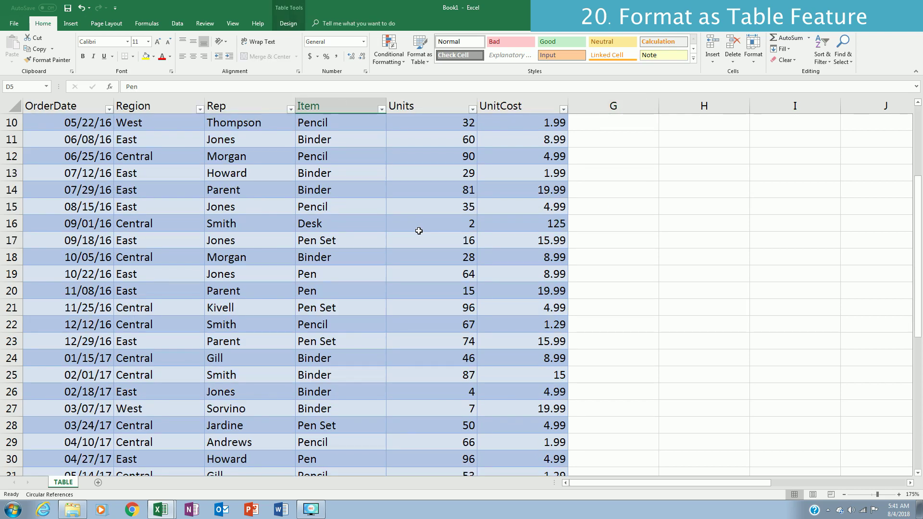
{"action": "scroll", "coordinate": [337, 269], "scroll_direction": "down", "scroll_amount": 8}
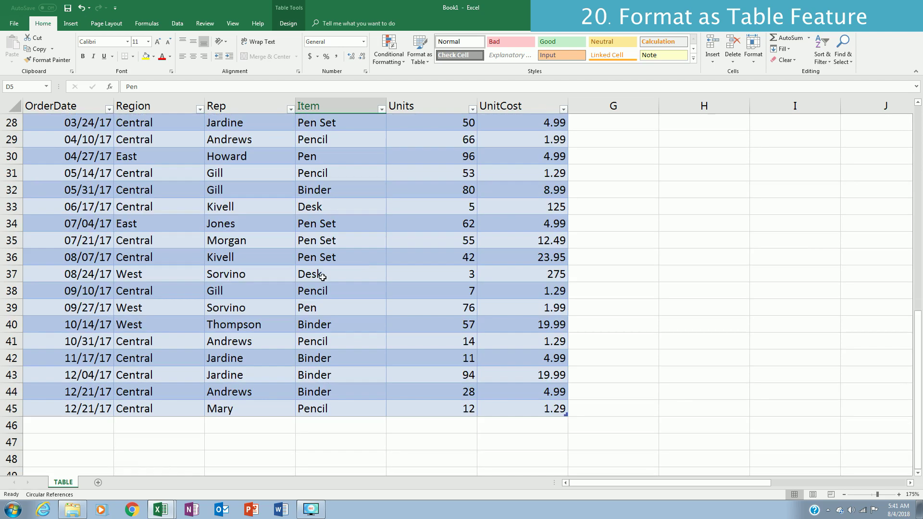
{"action": "scroll", "coordinate": [321, 275], "scroll_direction": "up", "scroll_amount": 2}
{"action": "scroll", "coordinate": [322, 277], "scroll_direction": "down", "scroll_amount": 1}
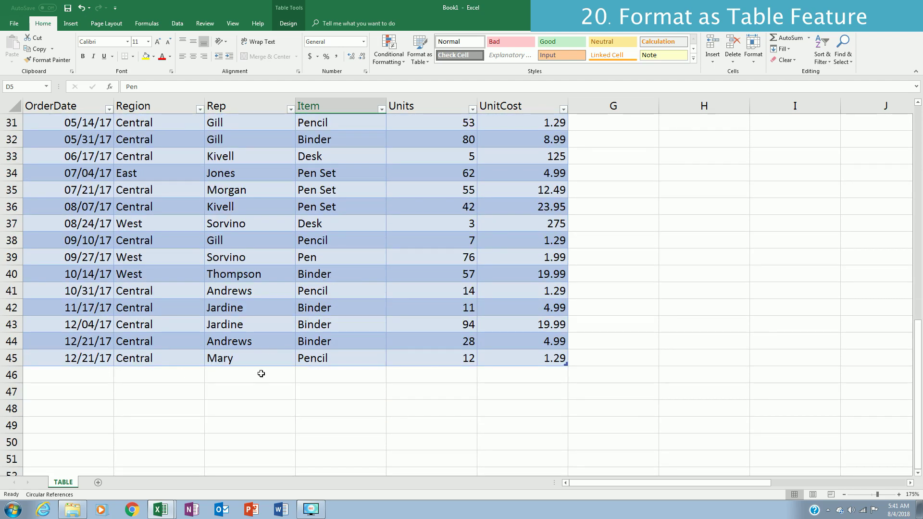
{"action": "left_click", "coordinate": [234, 374]}
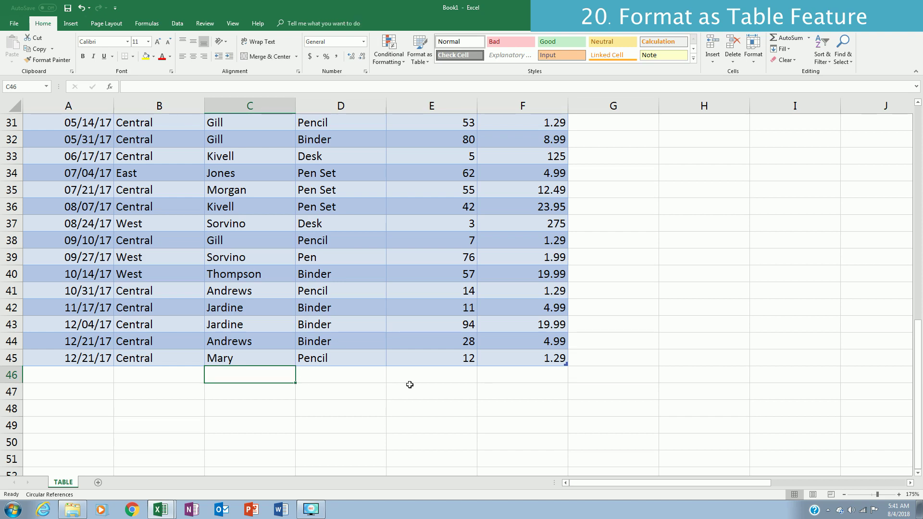
{"action": "type", "text": "Andrews"}
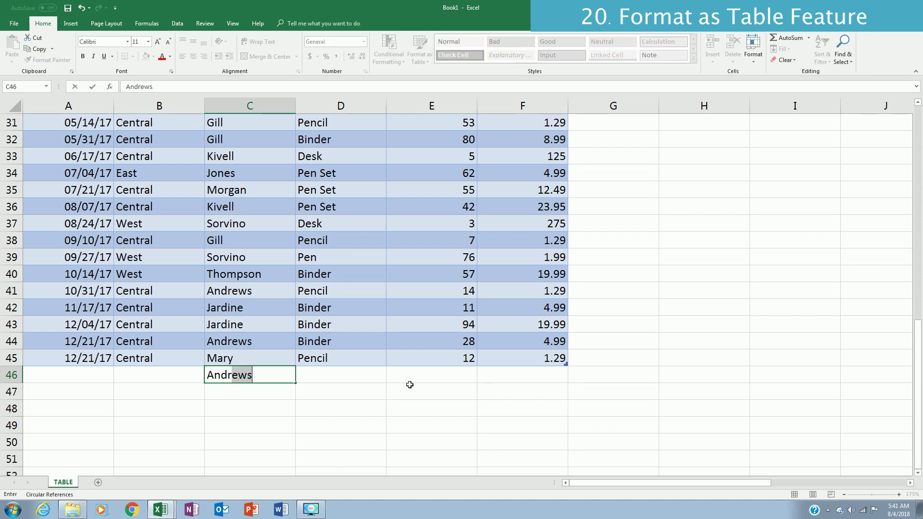
{"action": "key", "text": "Return"}
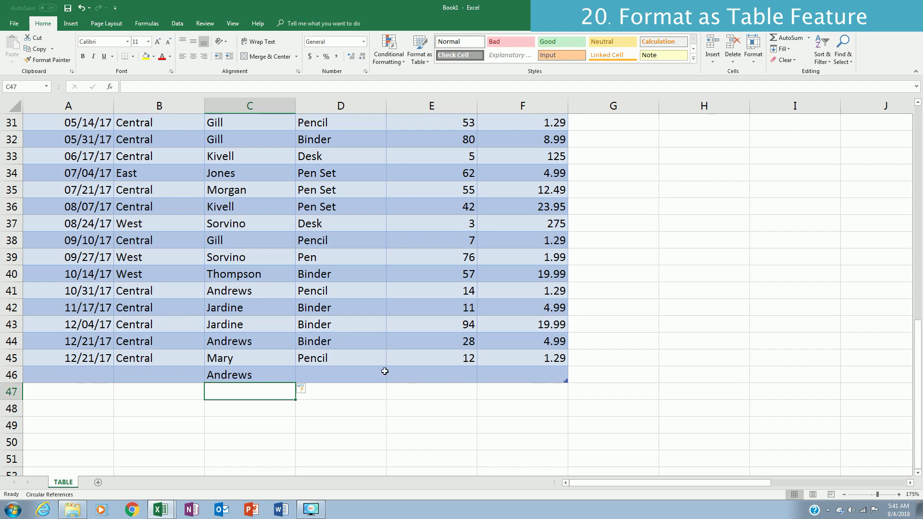
Add a Total Cost column to the table by entering that header in G1, directly beside UnitCost
{"action": "scroll", "coordinate": [440, 288], "scroll_direction": "down", "scroll_amount": 2}
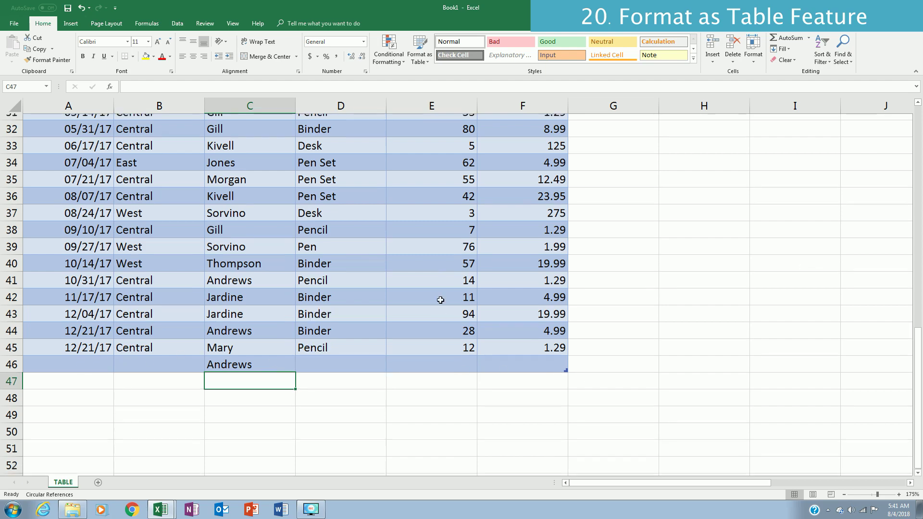
{"action": "scroll", "coordinate": [440, 300], "scroll_direction": "up", "scroll_amount": 1}
{"action": "scroll", "coordinate": [440, 300], "scroll_direction": "up", "scroll_amount": 10}
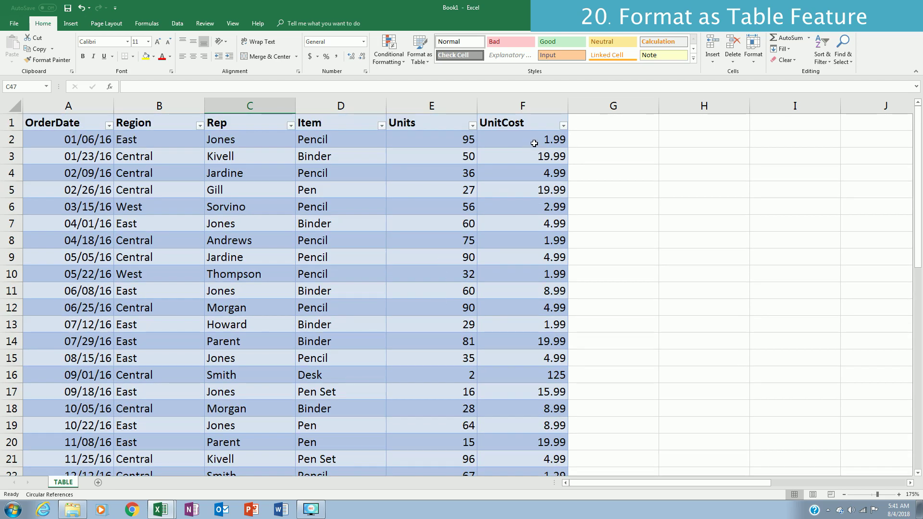
{"action": "left_click", "coordinate": [611, 121]}
{"action": "type", "text": "T"}
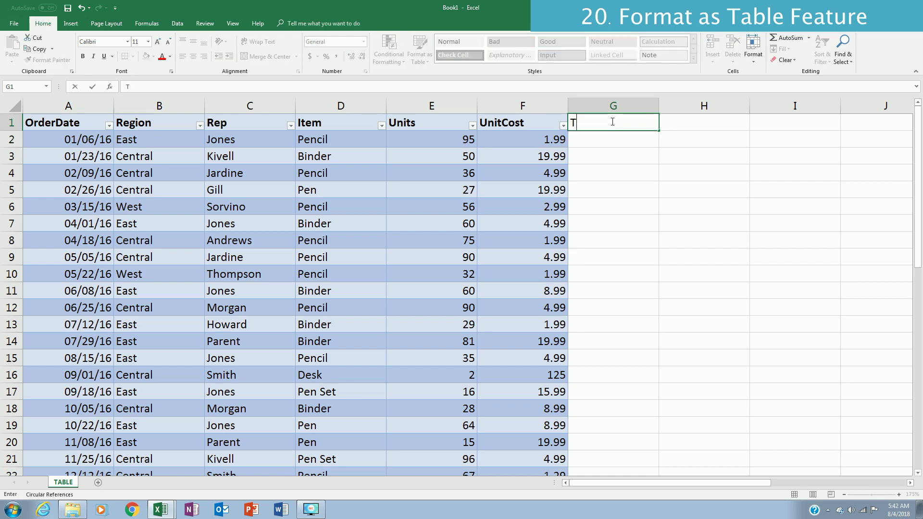
{"action": "type", "text": "otal Cist"}
{"action": "key", "text": "BackSpace"}
{"action": "key", "text": "BackSpace"}
{"action": "key", "text": "BackSpace"}
{"action": "type", "text": "ost"}
{"action": "key", "text": "Return"}
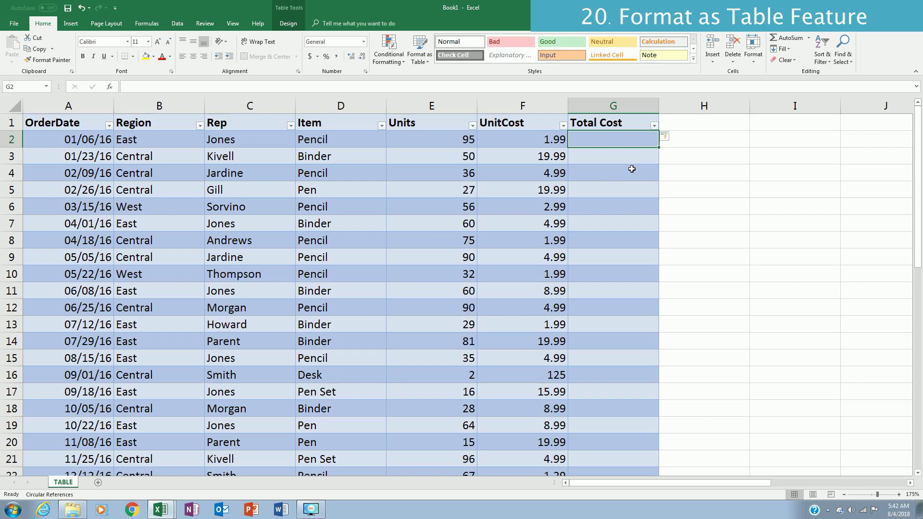
{"action": "type", "text": "="}
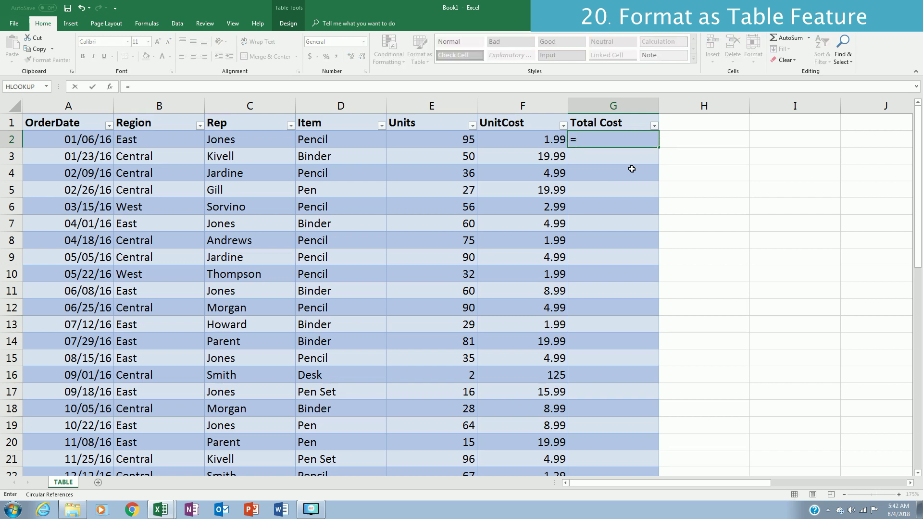
{"action": "key", "text": "Left"}
{"action": "key", "text": "Left"}
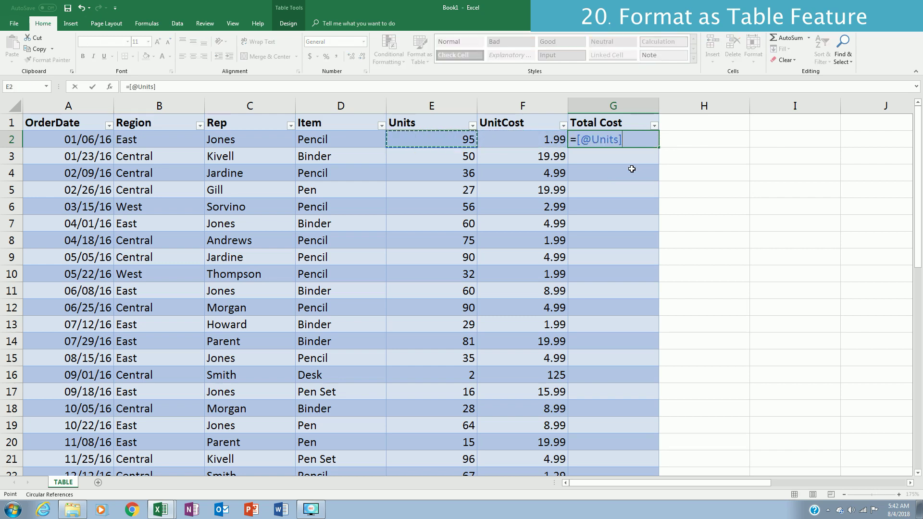
{"action": "type", "text": "*"}
{"action": "key", "text": "Left"}
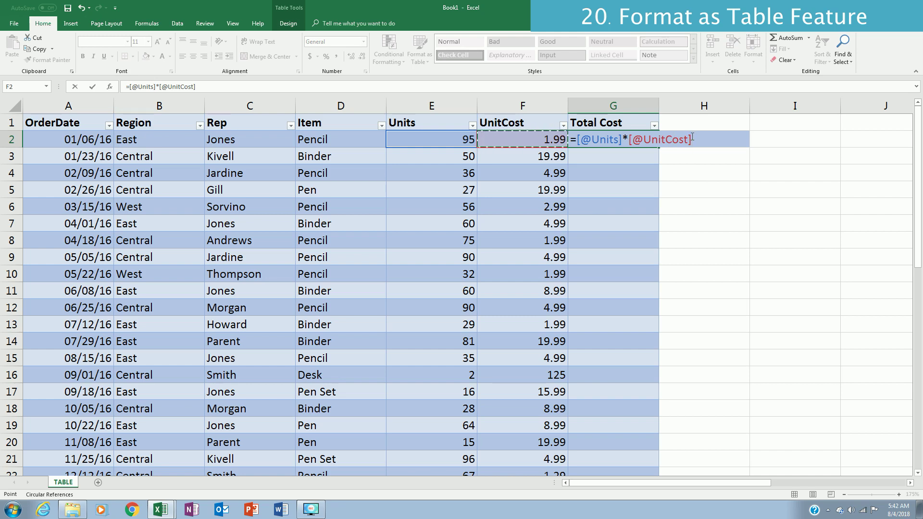
{"action": "key", "text": "Return"}
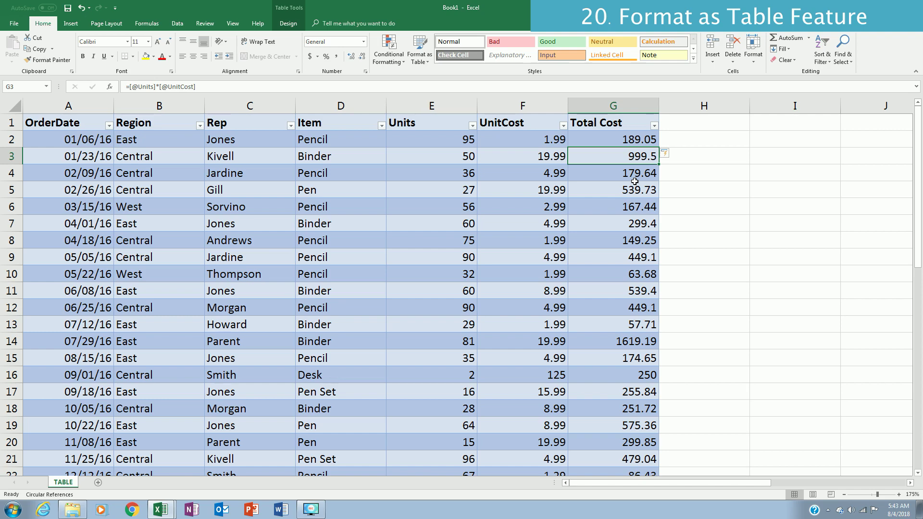
Switch the table's banded rows off and back on, and turn on the total row
{"action": "key", "text": "ctrl+End"}
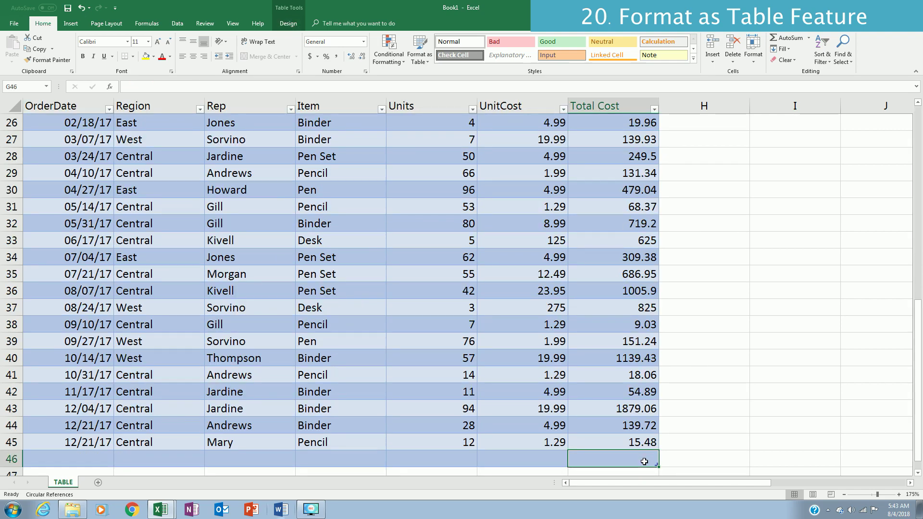
{"action": "left_click", "coordinate": [288, 24]}
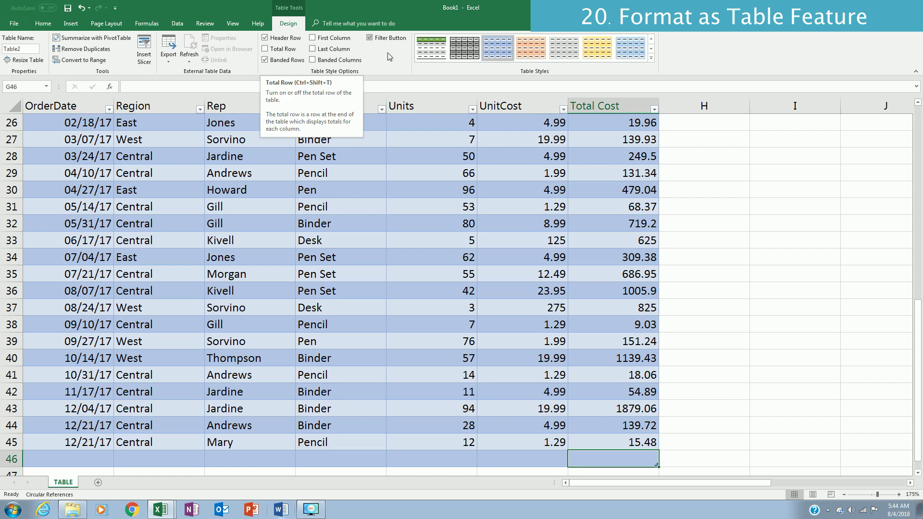
{"action": "left_click", "coordinate": [271, 61]}
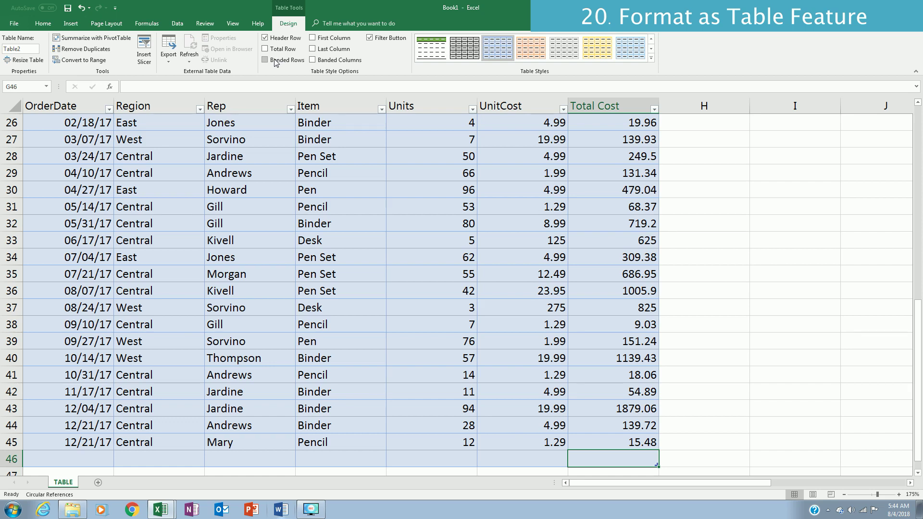
{"action": "left_click", "coordinate": [275, 61]}
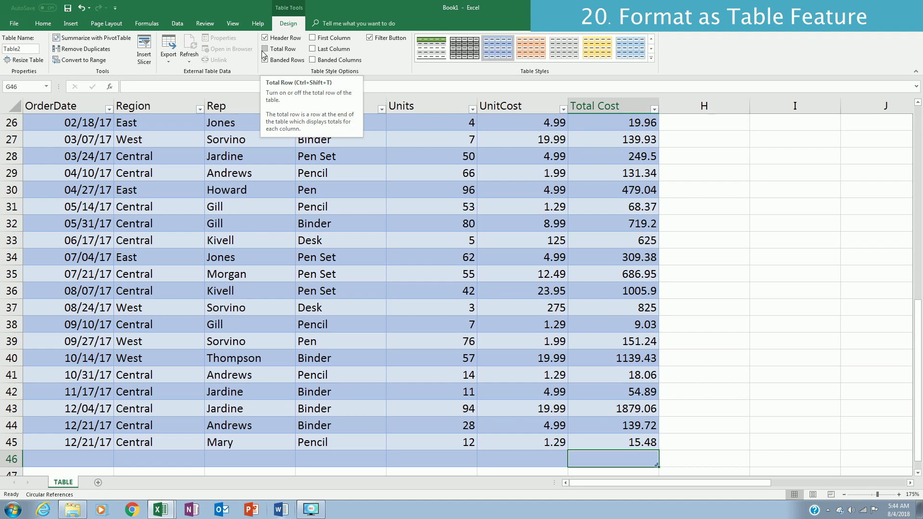
{"action": "left_click", "coordinate": [265, 50]}
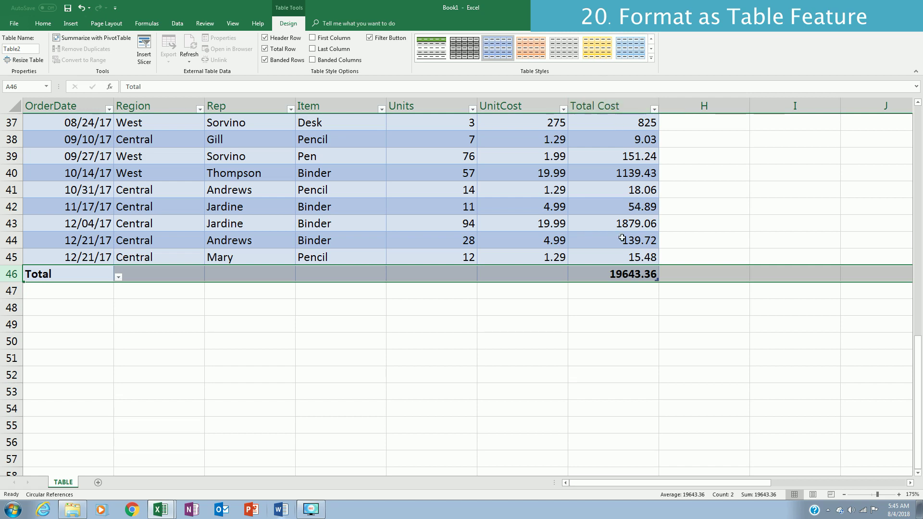
Examine the summary functions offered in the total row for UnitCost and Units, and check the Total Cost total's formula
{"action": "left_click", "coordinate": [548, 272]}
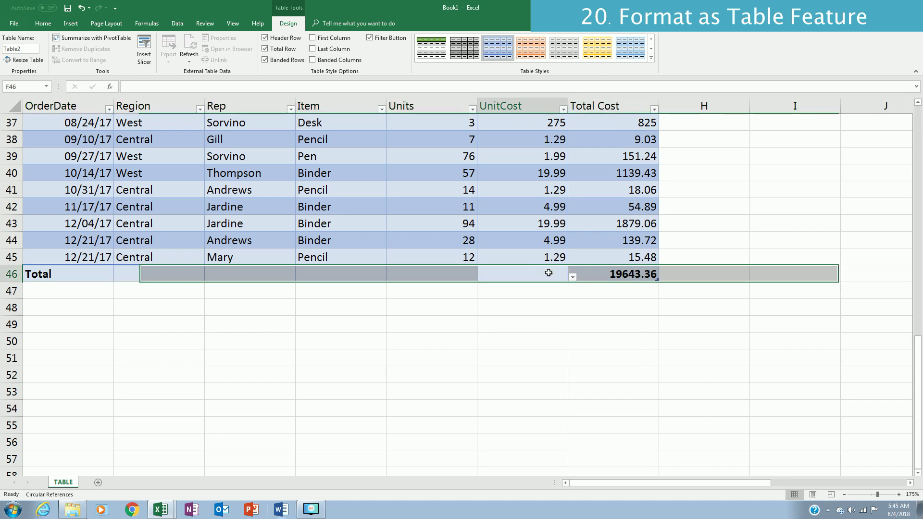
{"action": "left_click", "coordinate": [573, 278]}
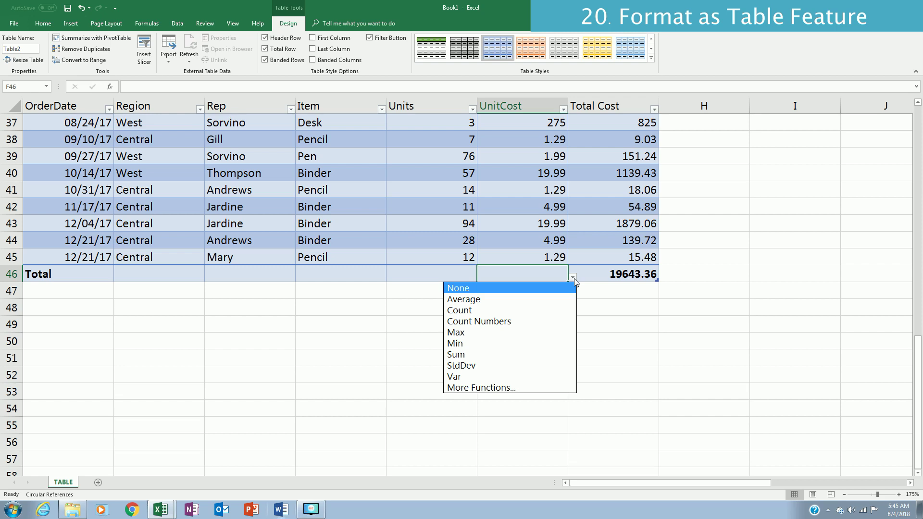
{"action": "left_click", "coordinate": [473, 272]}
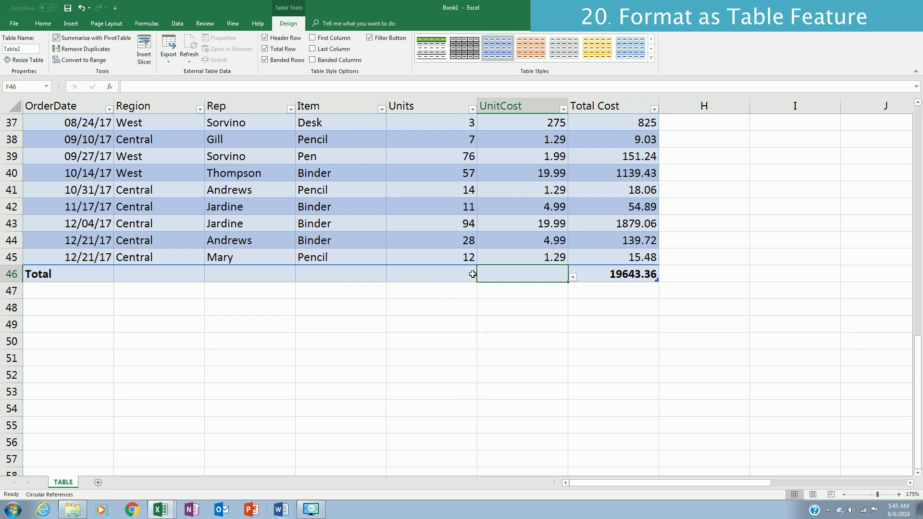
{"action": "left_click", "coordinate": [472, 272]}
{"action": "left_click", "coordinate": [481, 277]}
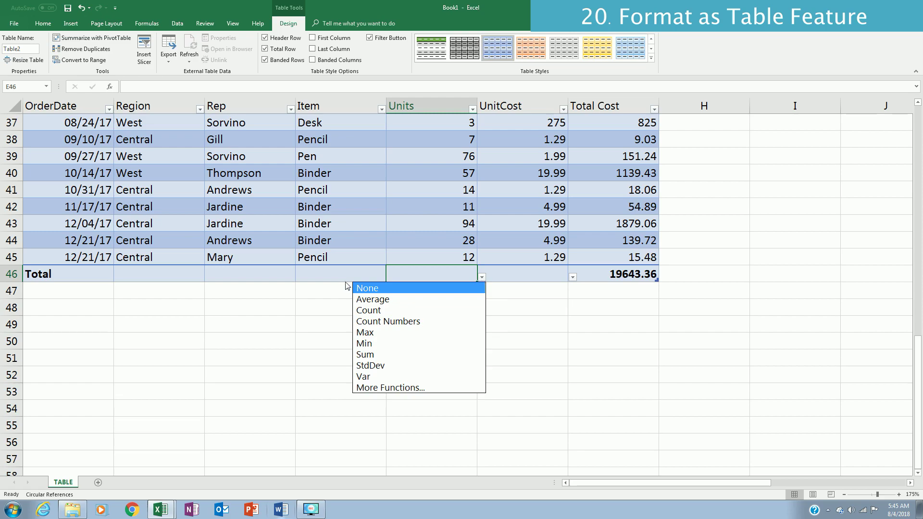
{"action": "left_click", "coordinate": [649, 473]}
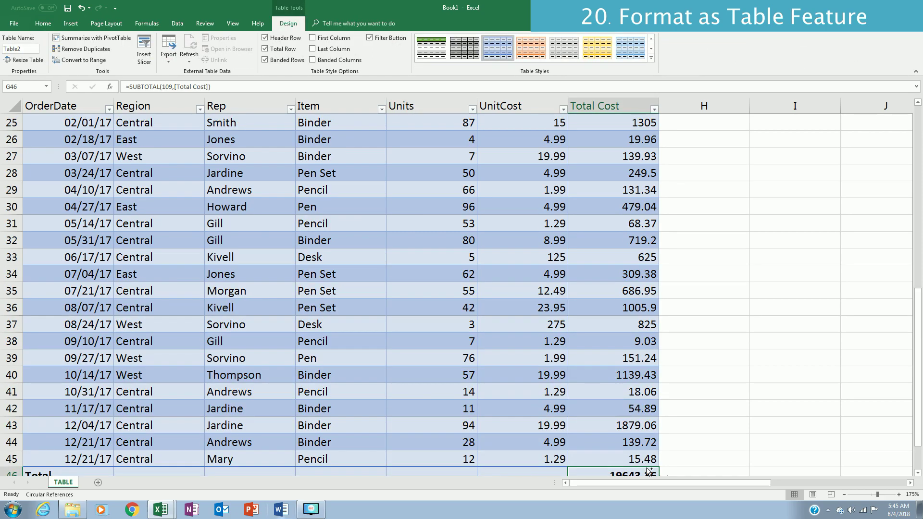
{"action": "key", "text": "ctrl+Home"}
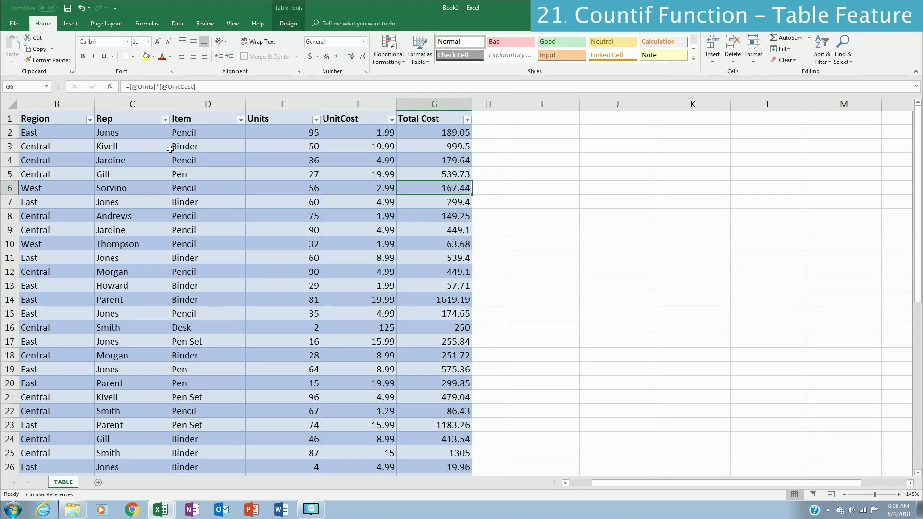
Filter the Rep column to only the rep listed in row 2, and restore all reps
{"action": "left_click", "coordinate": [165, 120]}
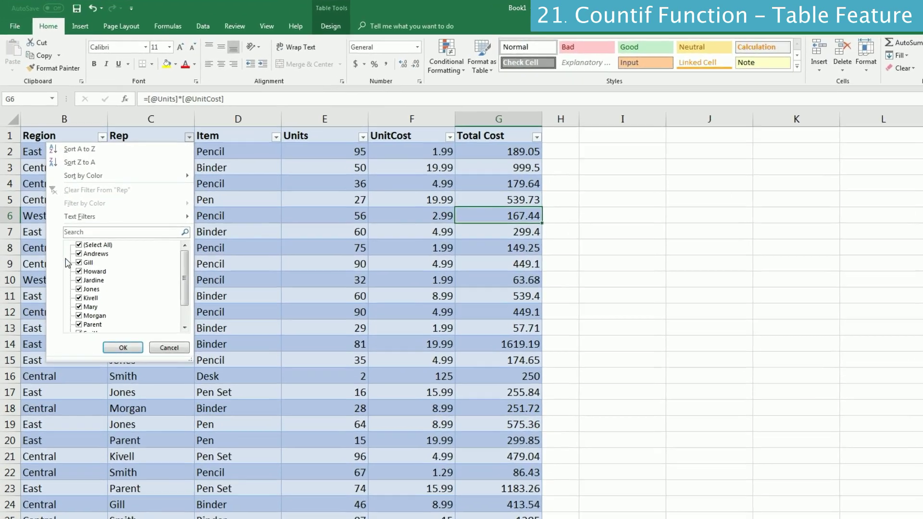
{"action": "left_click", "coordinate": [79, 244]}
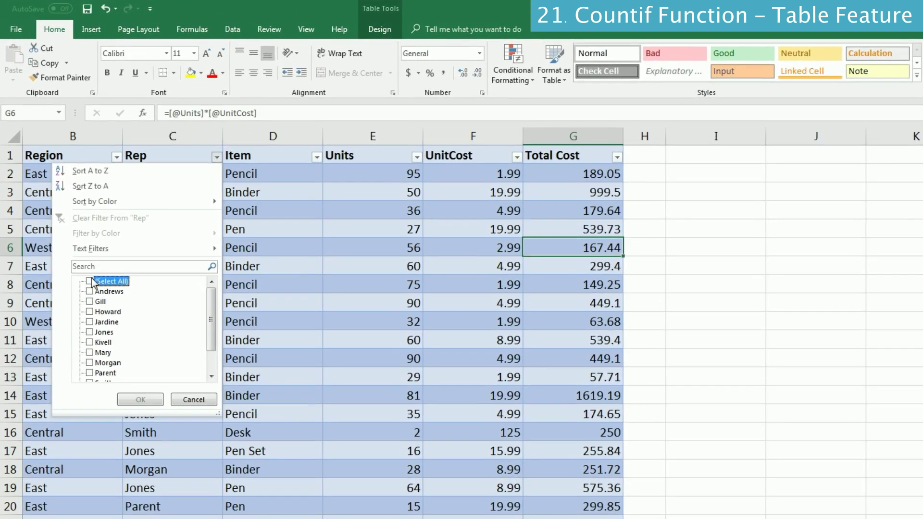
{"action": "left_click", "coordinate": [90, 332]}
{"action": "left_click", "coordinate": [141, 399]}
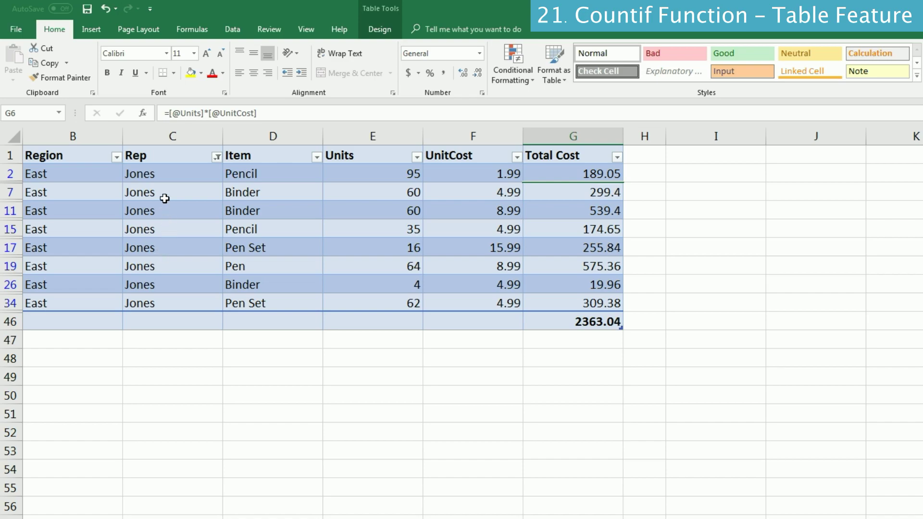
{"action": "left_click", "coordinate": [214, 155]}
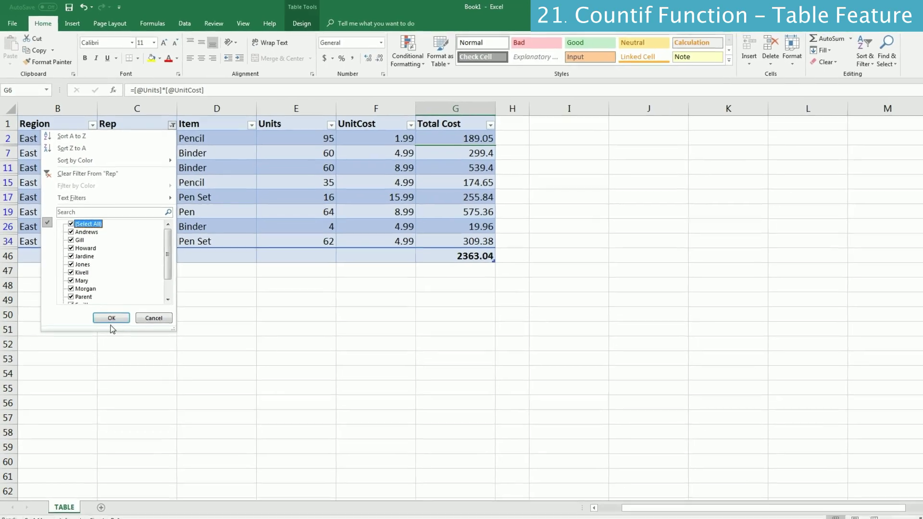
{"action": "left_click", "coordinate": [117, 334]}
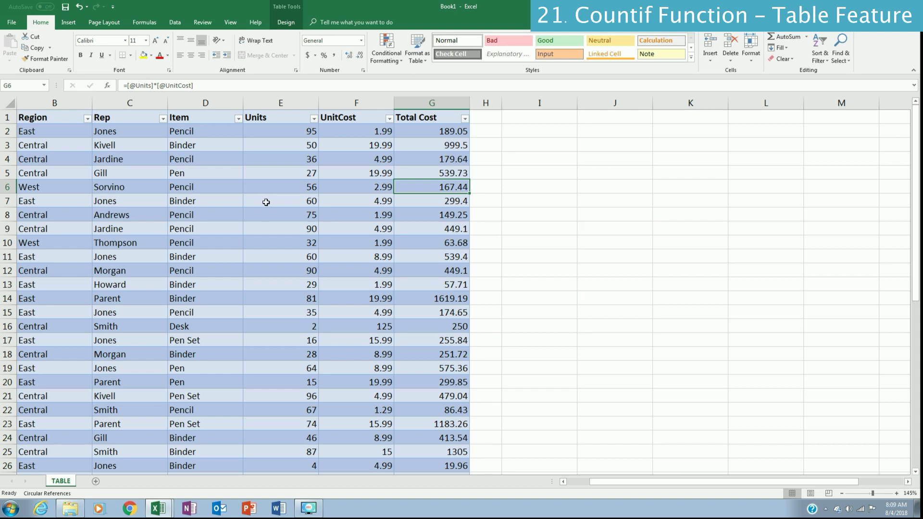
Enter a COUNTIF formula in I2 using the range Table2[Rep] and the surname of the rep in row 2 as the criterion
{"action": "left_click", "coordinate": [545, 135]}
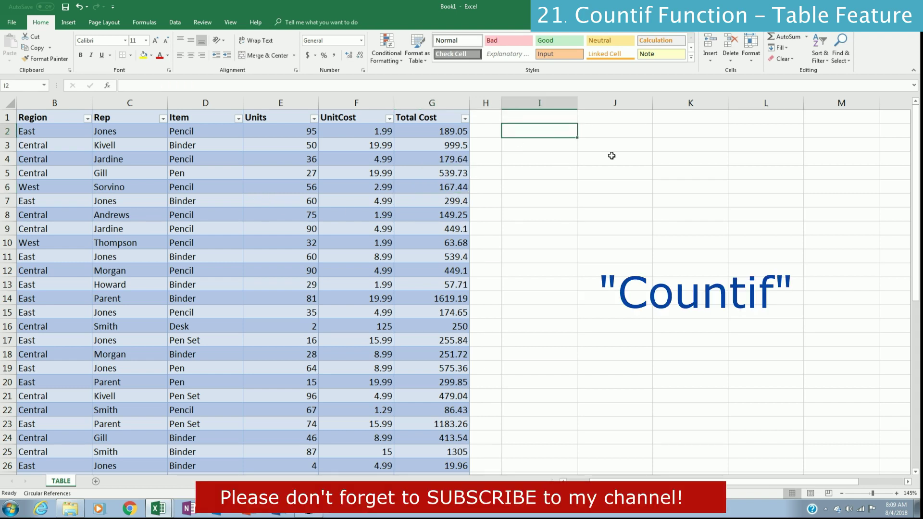
{"action": "type", "text": "=countif("}
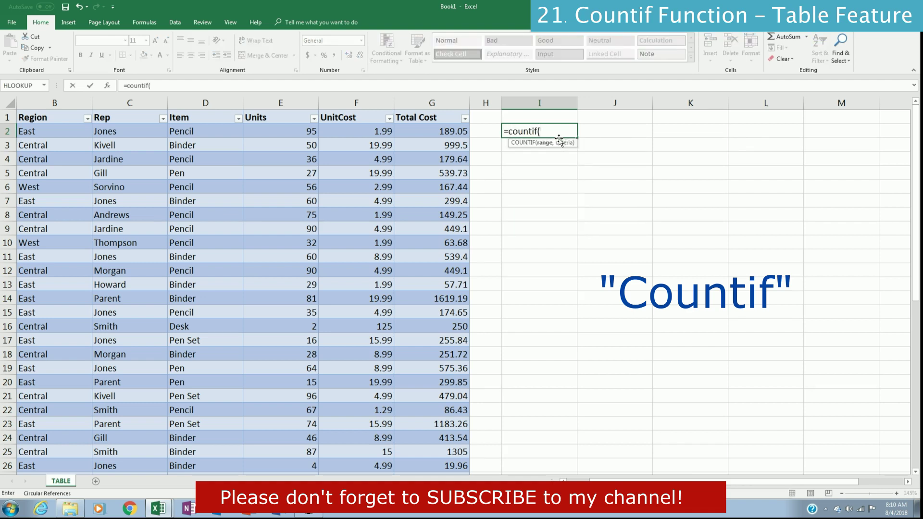
{"action": "type", "text": "t"}
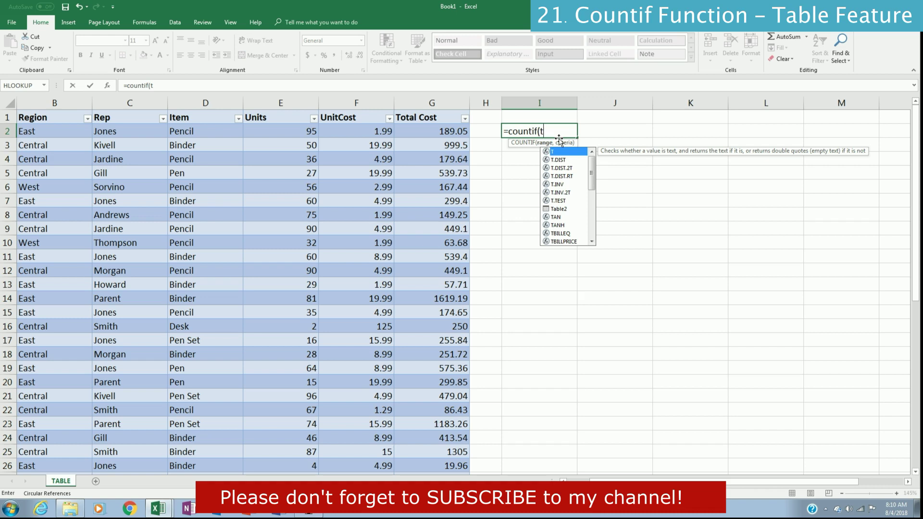
{"action": "left_click", "coordinate": [561, 211]}
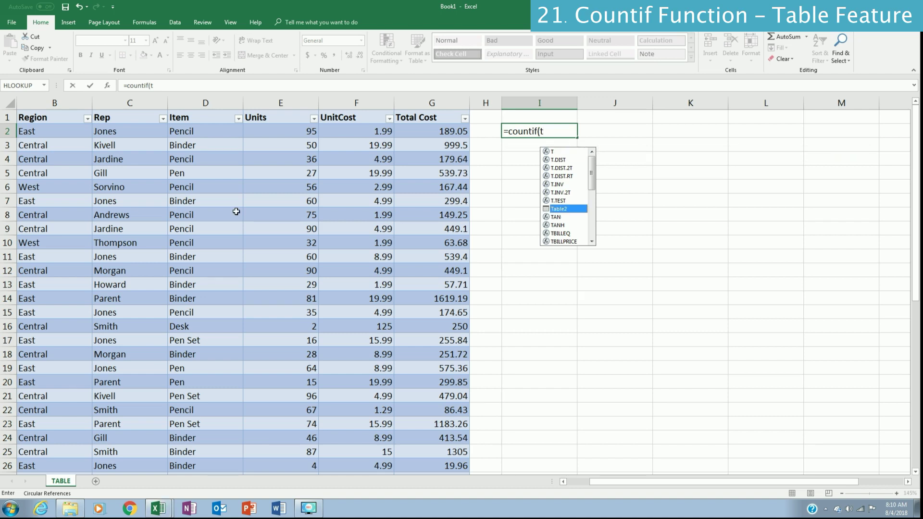
{"action": "double_click", "coordinate": [561, 209]}
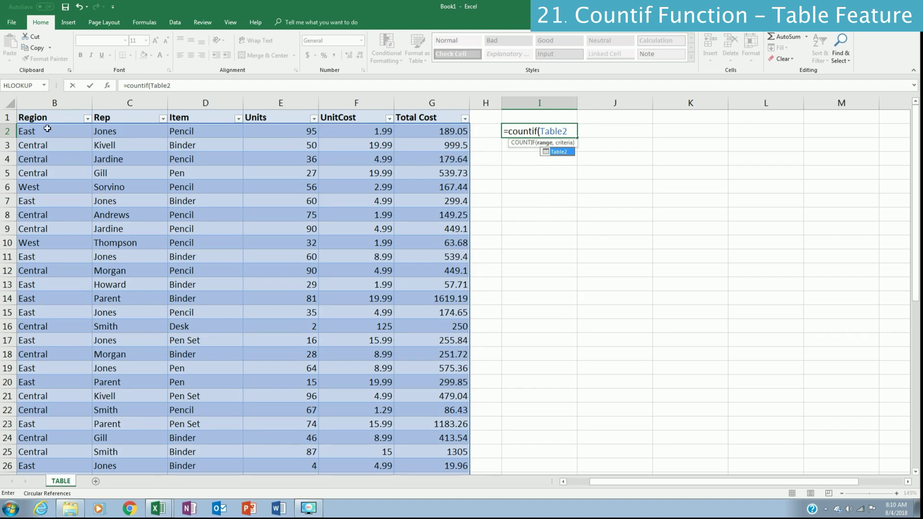
{"action": "left_click", "coordinate": [570, 131]}
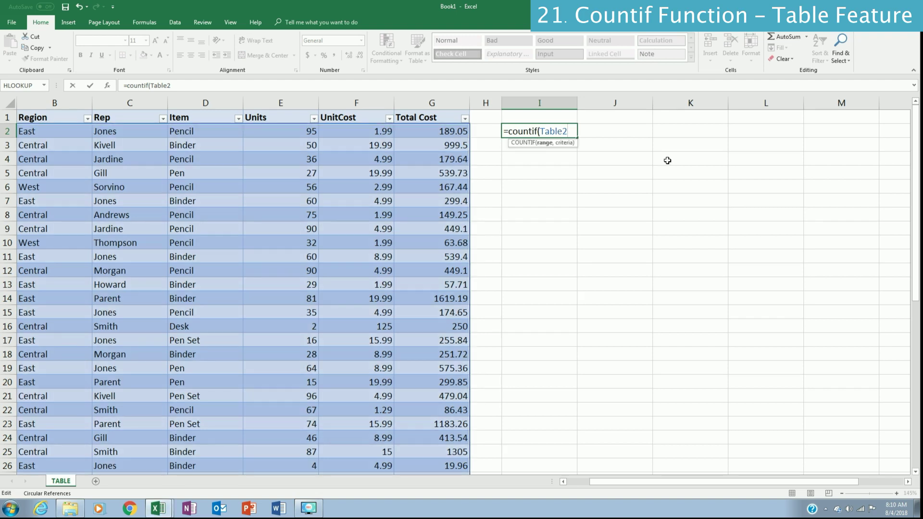
{"action": "type", "text": "["}
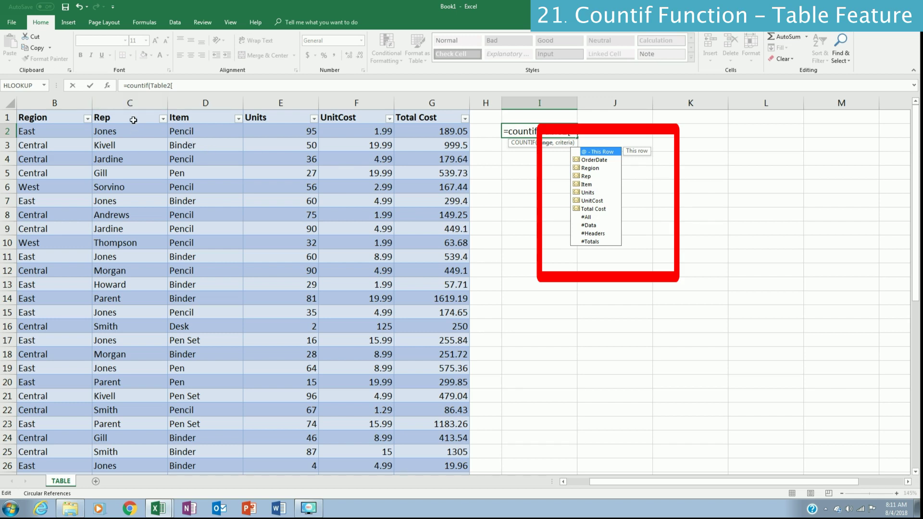
{"action": "double_click", "coordinate": [581, 176]}
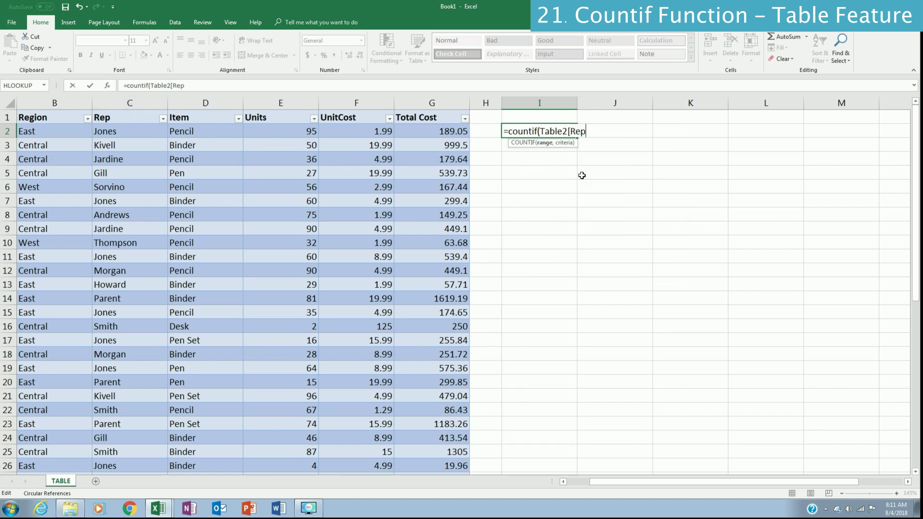
{"action": "type", "text": "]"}
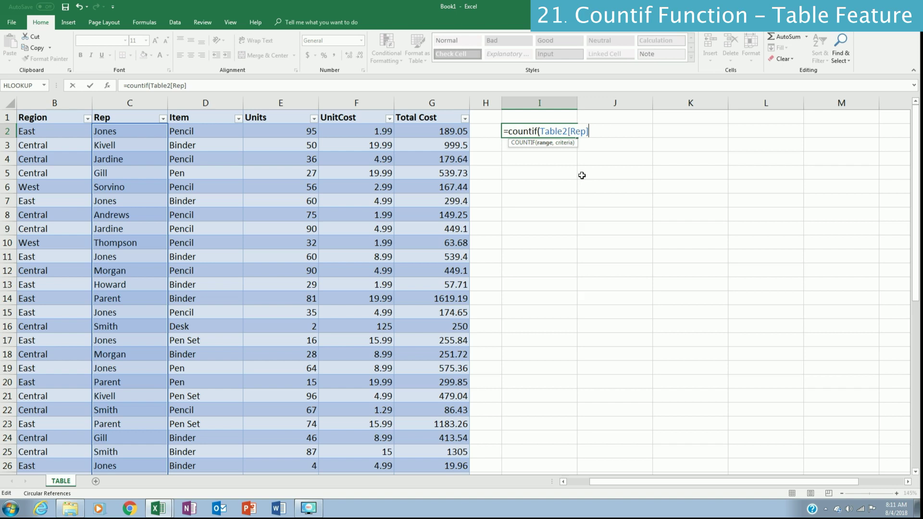
{"action": "type", "text": ",\"Jones"}
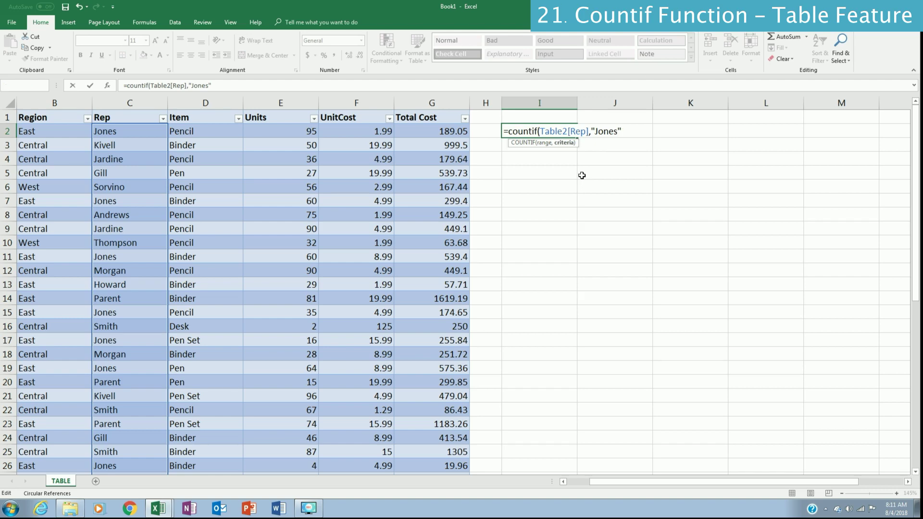
{"action": "key", "text": "Return"}
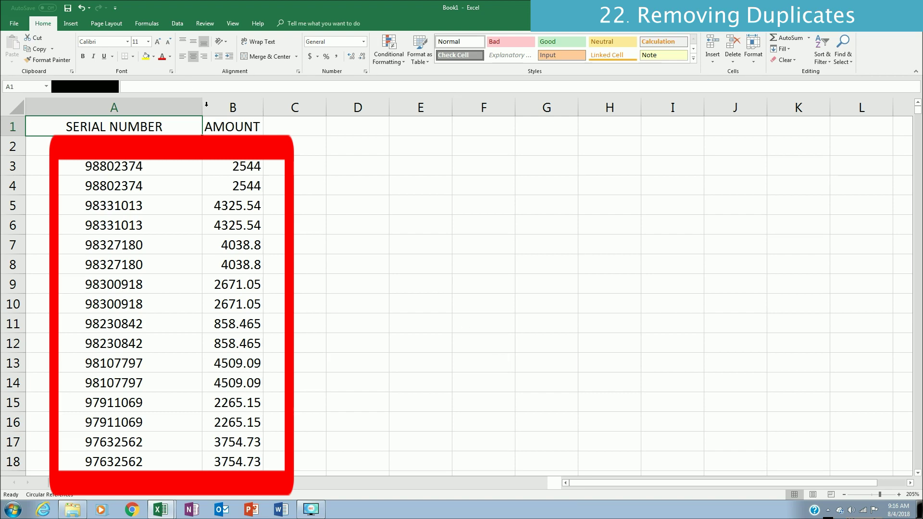
Remove the duplicate rows from the list with headers, checking only the SERIAL NUMBER column for duplicates
{"action": "left_click", "coordinate": [176, 24]}
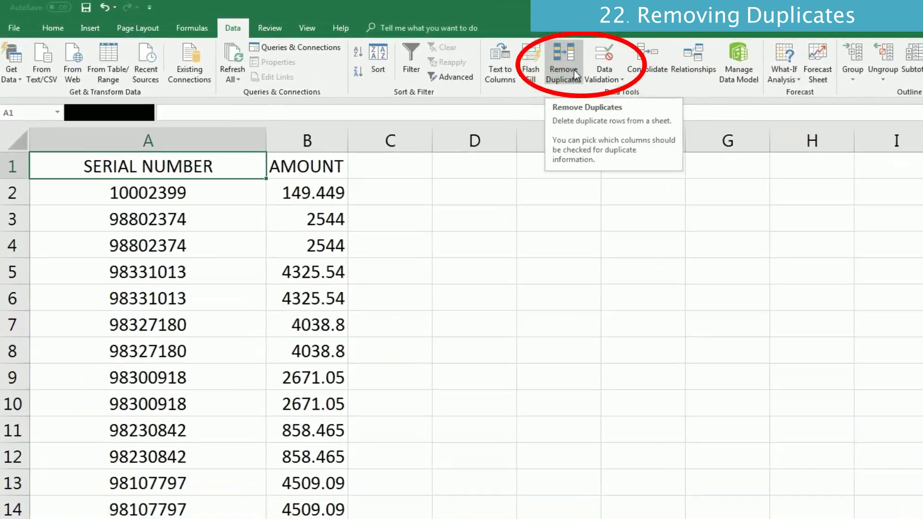
{"action": "left_click", "coordinate": [588, 71]}
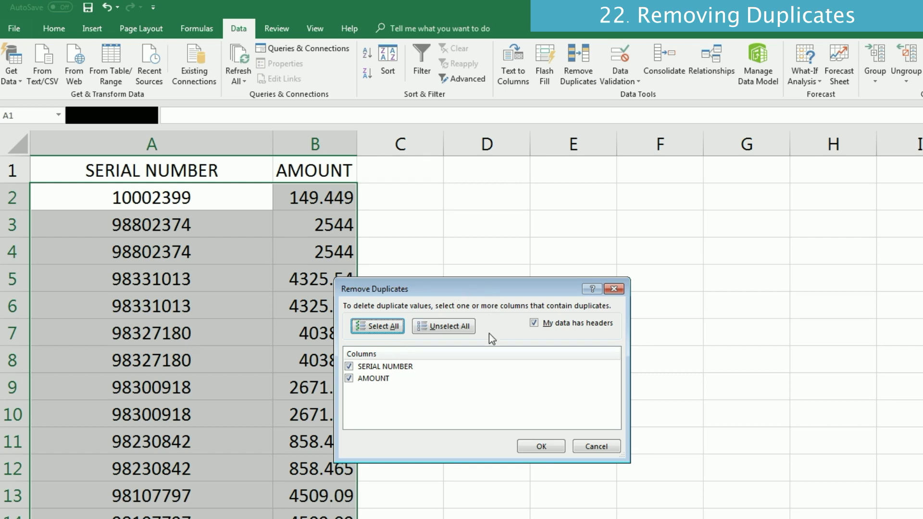
{"action": "left_click_drag", "start_coordinate": [506, 288], "coordinate": [575, 194]}
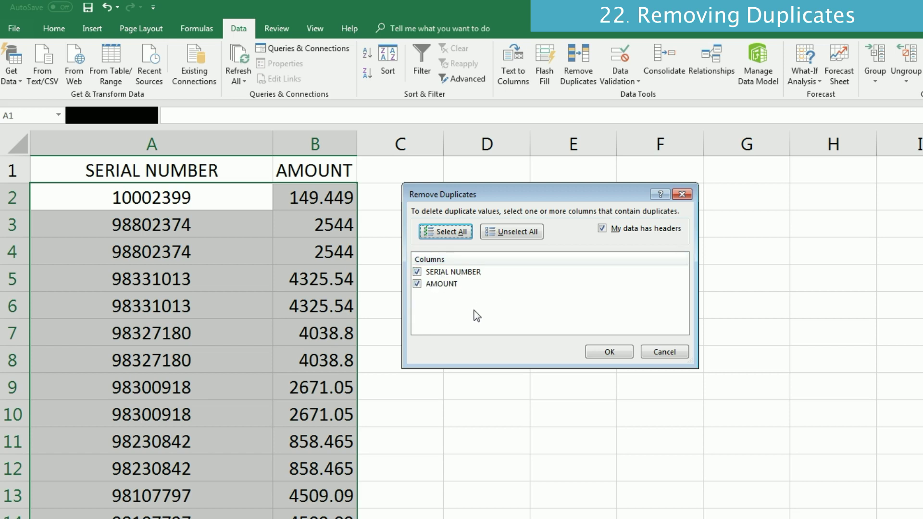
{"action": "left_click", "coordinate": [417, 283]}
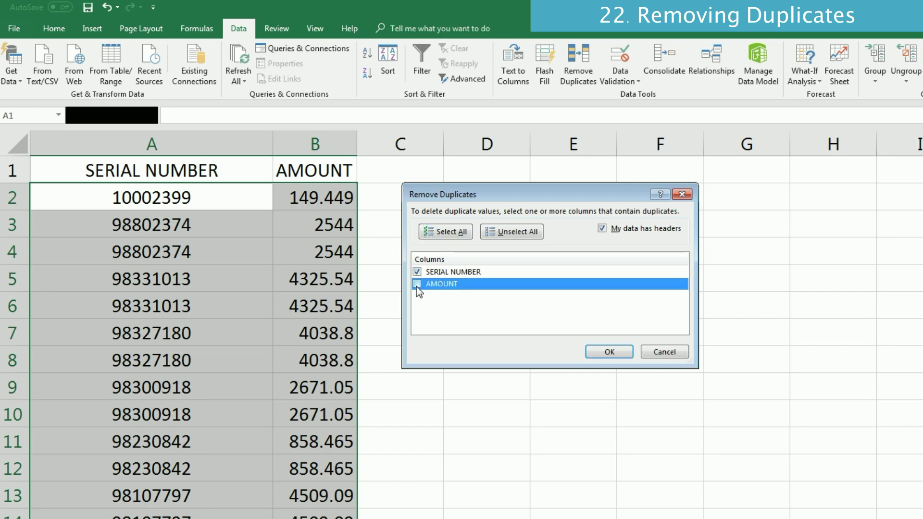
{"action": "left_click", "coordinate": [610, 353]}
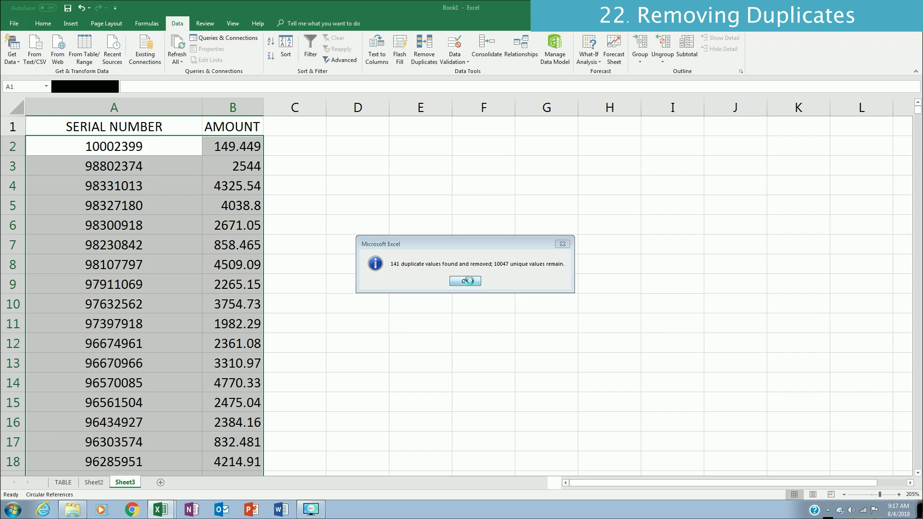
{"action": "left_click", "coordinate": [465, 281]}
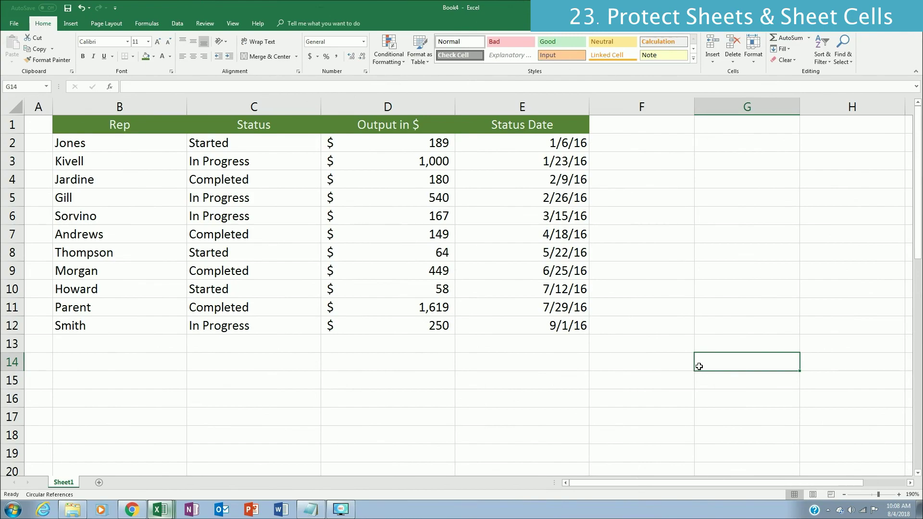
Protect the sheet without a password, keeping the default permissions, and try to edit status cell C5
{"action": "left_click", "coordinate": [205, 23]}
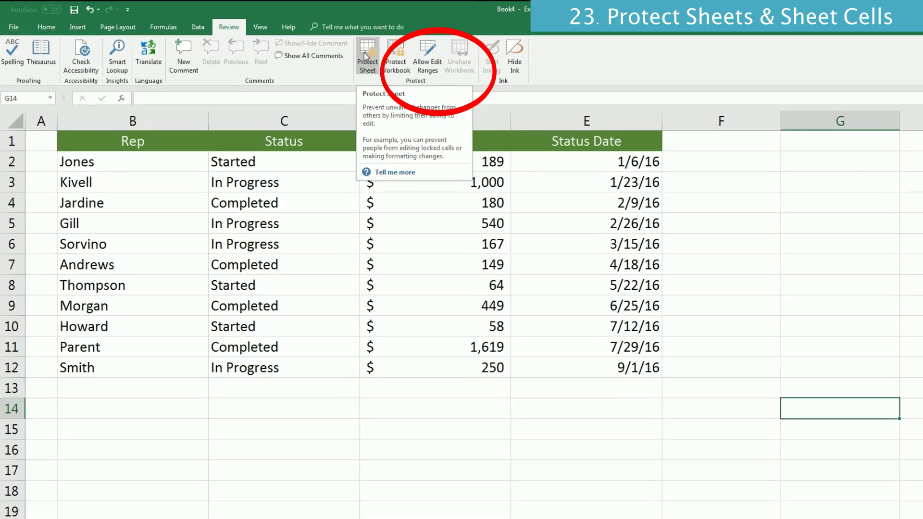
{"action": "left_click", "coordinate": [339, 52]}
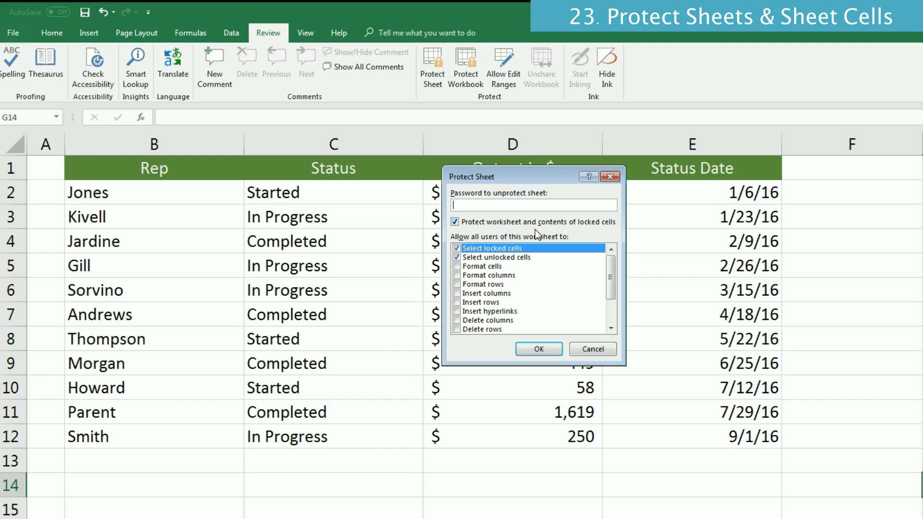
{"action": "left_click", "coordinate": [539, 349]}
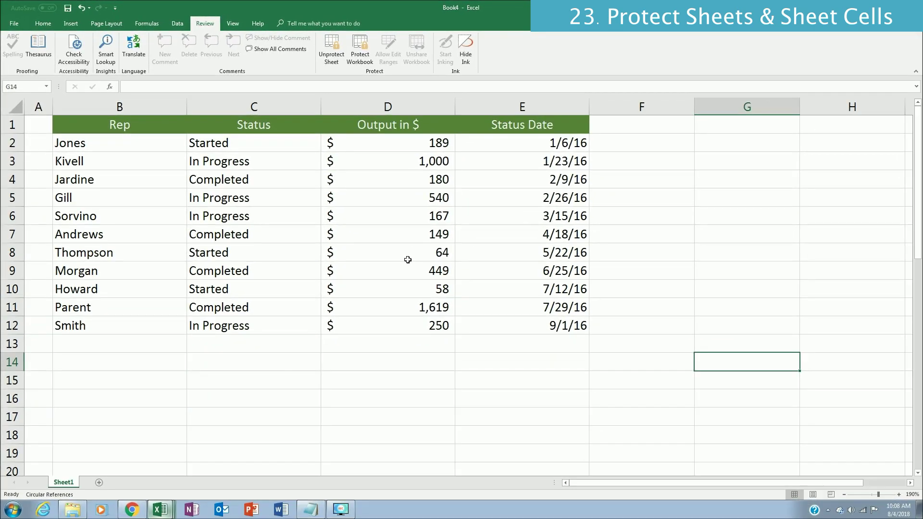
{"action": "double_click", "coordinate": [240, 198]}
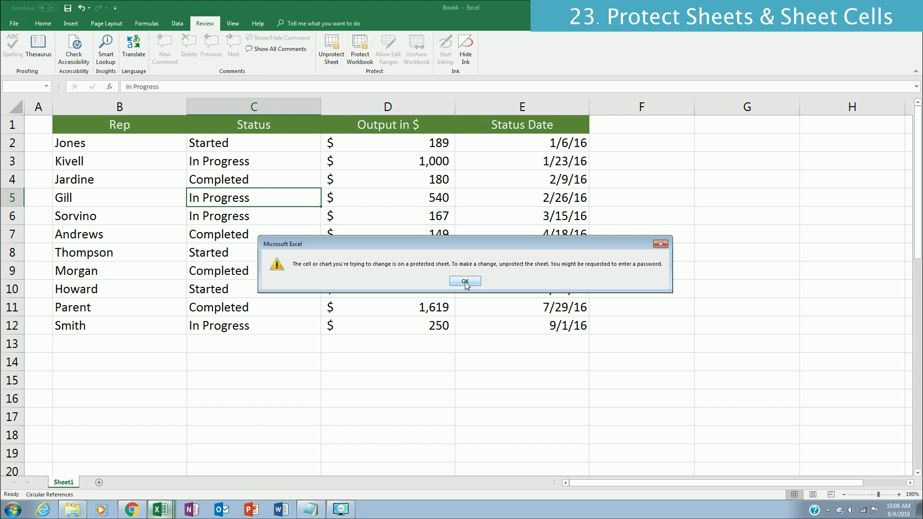
{"action": "left_click", "coordinate": [465, 282]}
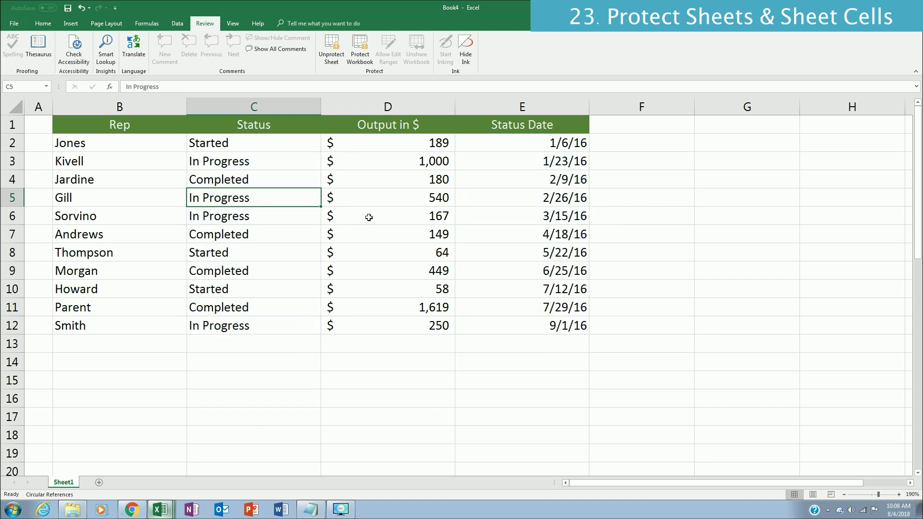
{"action": "left_click", "coordinate": [275, 211]}
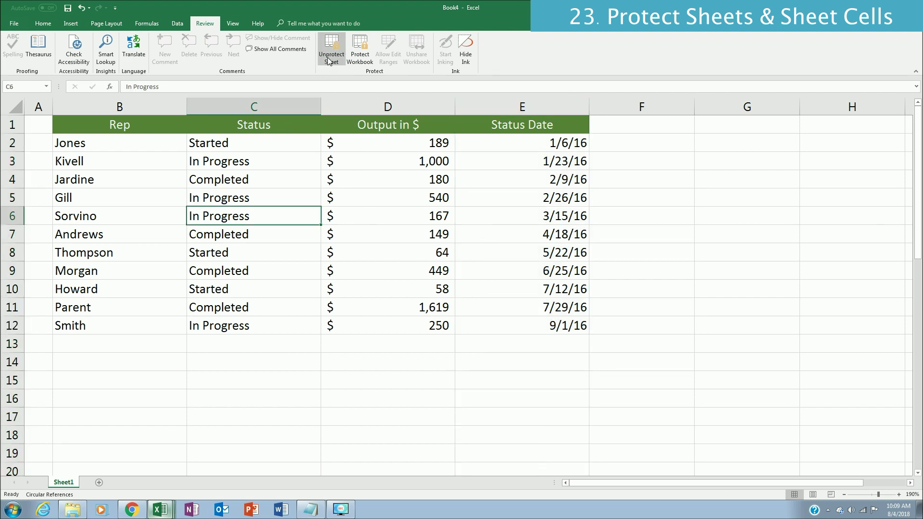
Remove the protection from the sheet
{"action": "left_click", "coordinate": [331, 50]}
{"action": "key", "text": "Up"}
{"action": "left_click", "coordinate": [591, 214]}
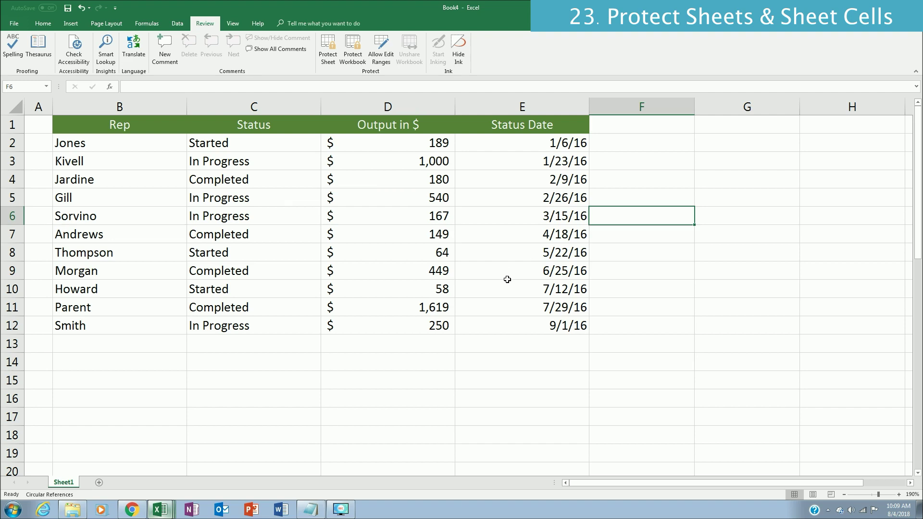
Unlock the cells of the Status and Status Date columns (C and E) in their cell protection format
{"action": "left_click", "coordinate": [279, 102]}
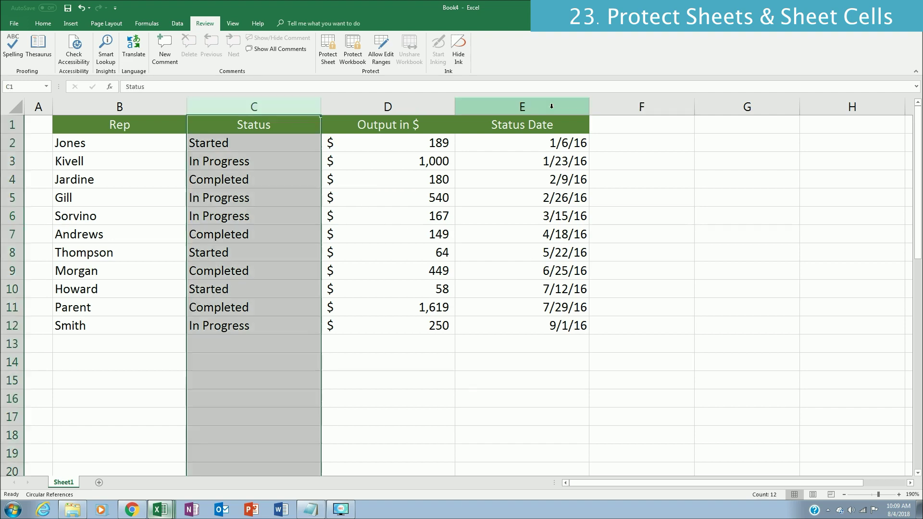
{"action": "left_click", "coordinate": [551, 107], "text": "ctrl"}
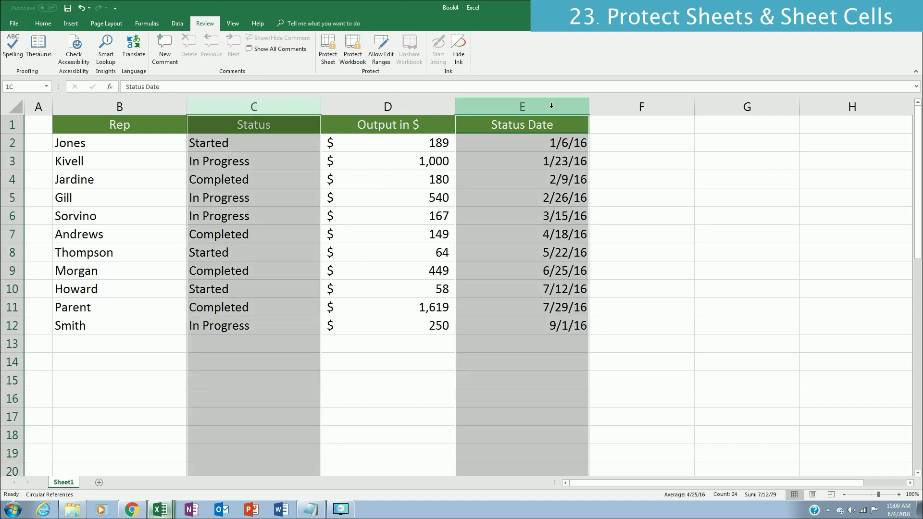
{"action": "left_click", "coordinate": [38, 24]}
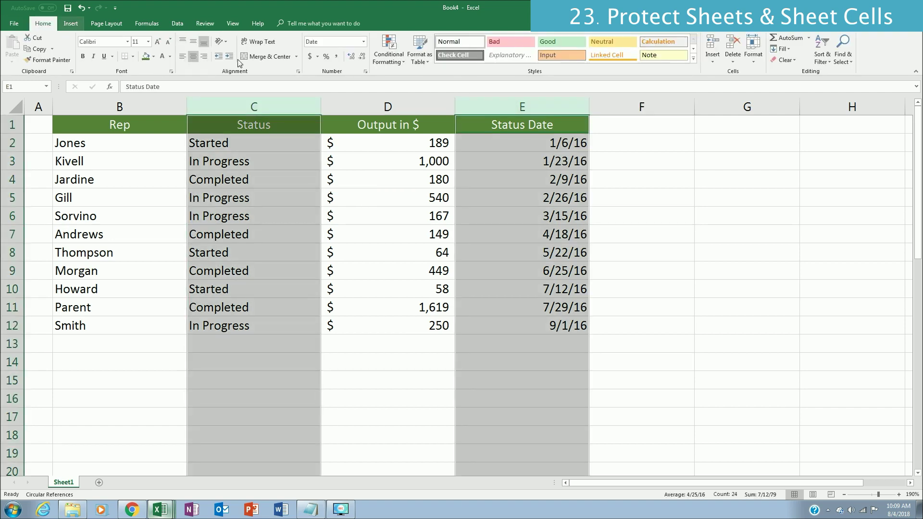
{"action": "left_click", "coordinate": [365, 72]}
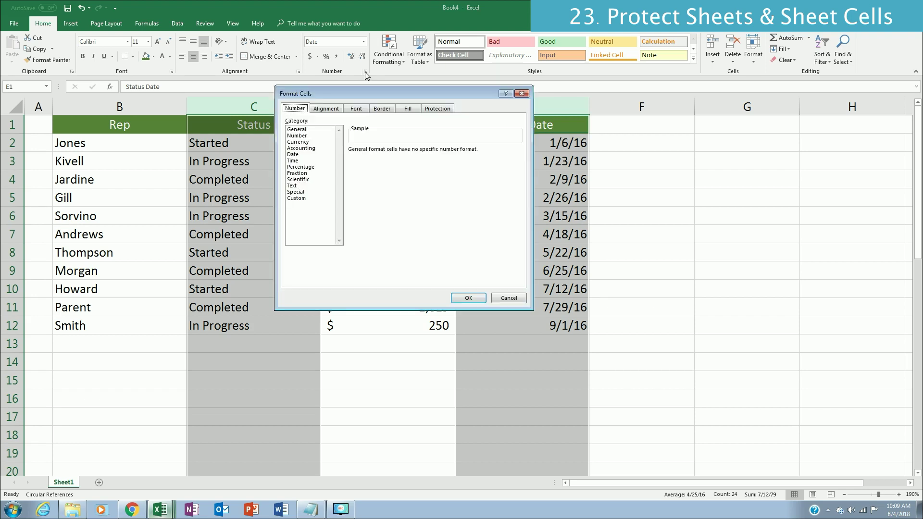
{"action": "left_click", "coordinate": [443, 111]}
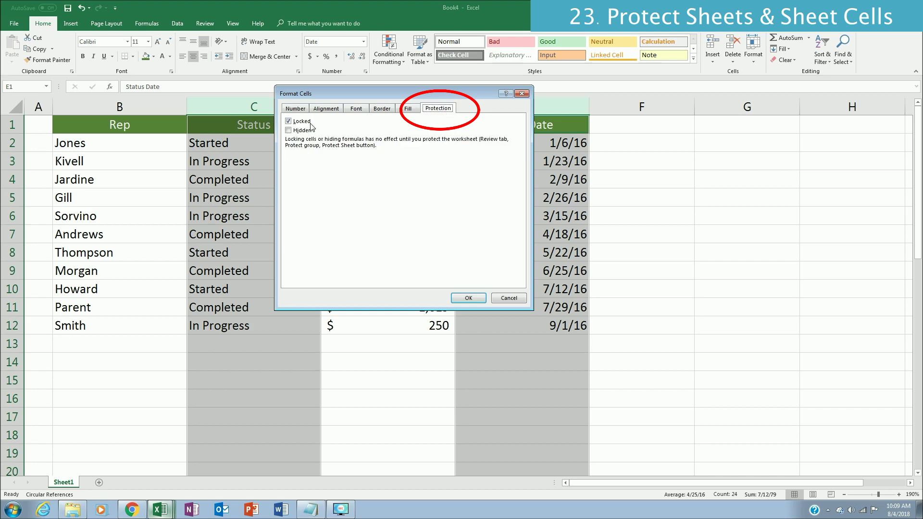
{"action": "left_click", "coordinate": [290, 122]}
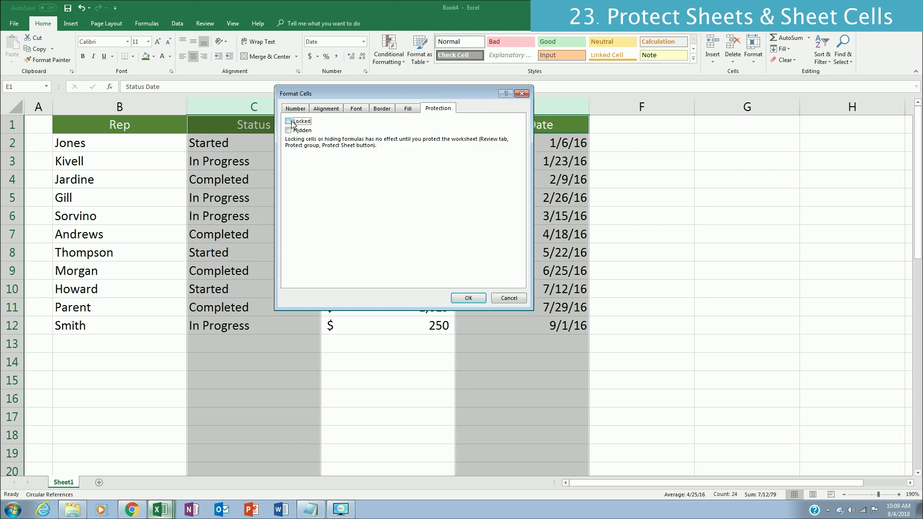
{"action": "left_click", "coordinate": [472, 296]}
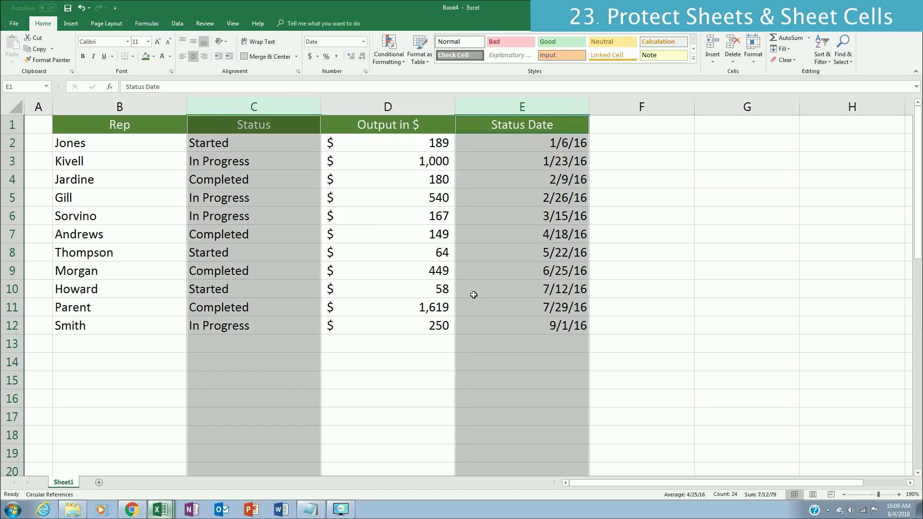
Protect the sheet with a password, reentering the password to confirm it, and try to edit locked Rep cell B3
{"action": "left_click", "coordinate": [434, 271]}
{"action": "left_click", "coordinate": [204, 24]}
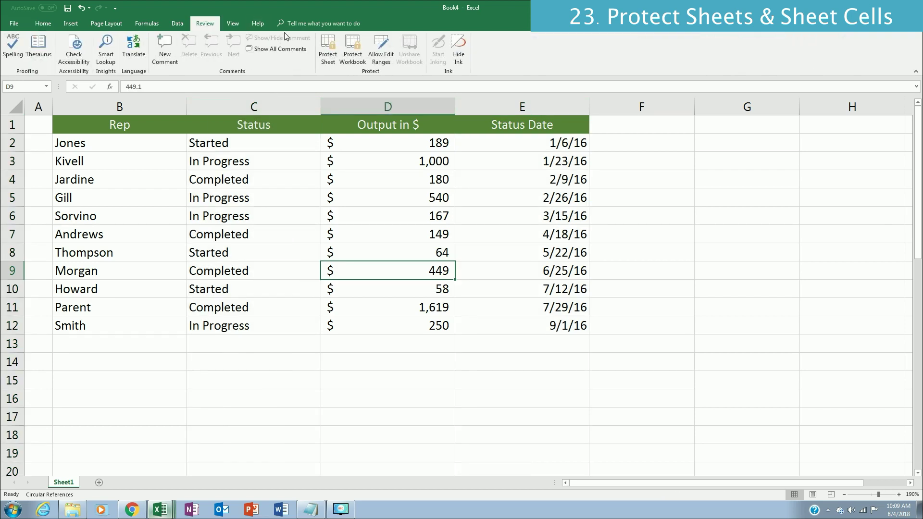
{"action": "left_click", "coordinate": [328, 48]}
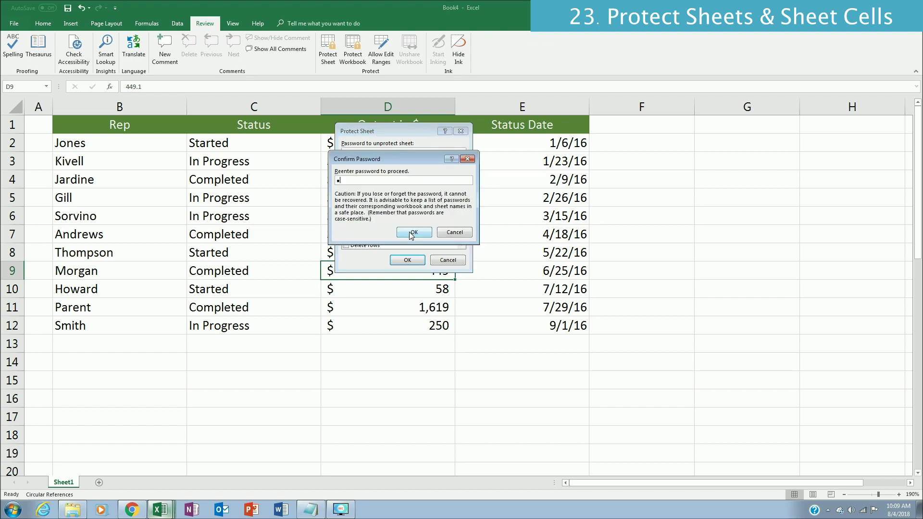
{"action": "left_click", "coordinate": [413, 233]}
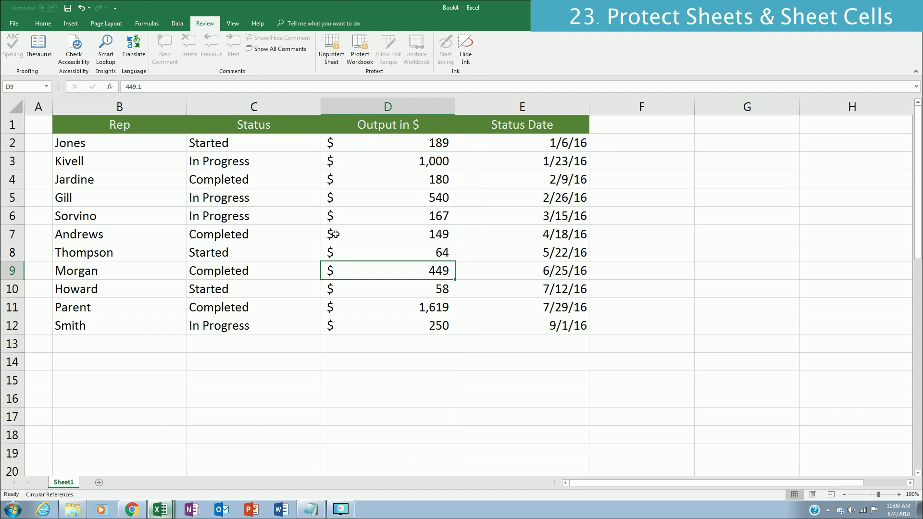
{"action": "double_click", "coordinate": [100, 154]}
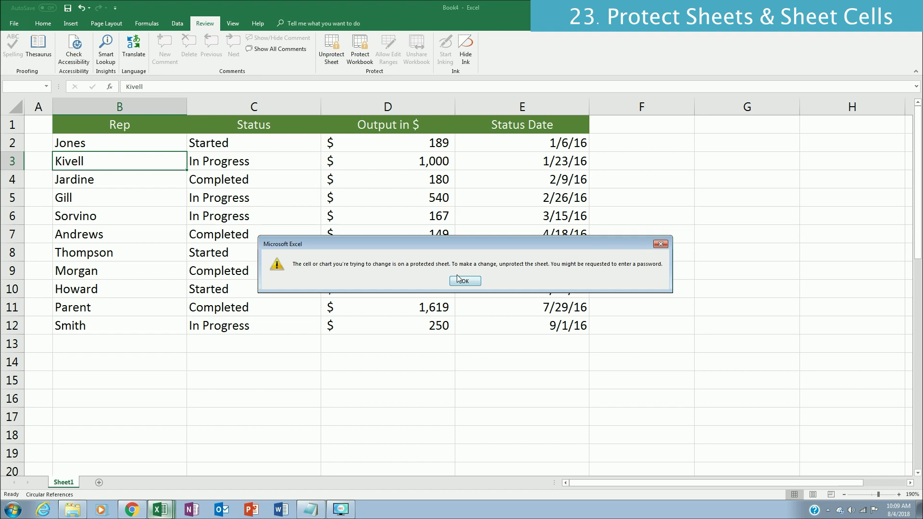
{"action": "left_click", "coordinate": [463, 280]}
Change the status in C3 to Completed and its status date in E3 to 1/30/16
{"action": "double_click", "coordinate": [298, 168]}
{"action": "key", "text": "BackSpace"}
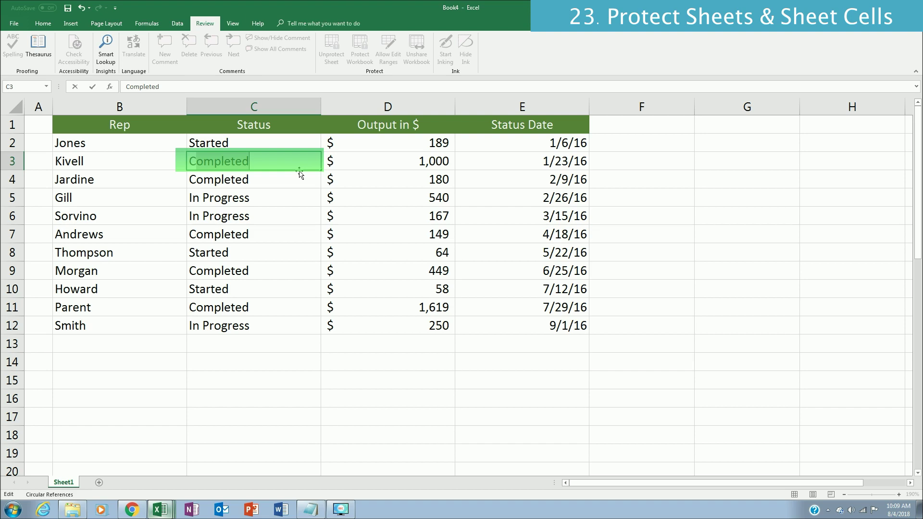
{"action": "key", "text": "Tab"}
{"action": "key", "text": "Tab"}
{"action": "type", "text": "1/3"}
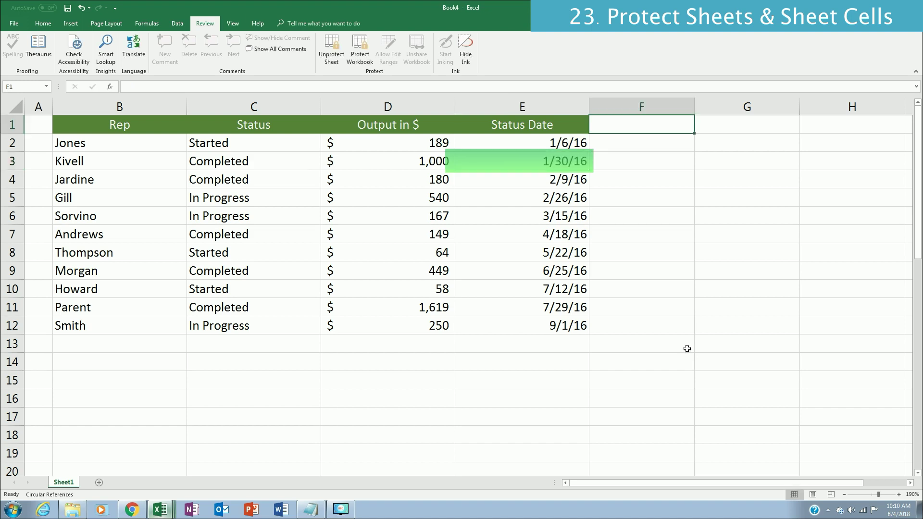
Wrap the long text in B3 and insert a blank line before the sentence starting with "However"
{"action": "mouse_move", "coordinate": [343, 508]}
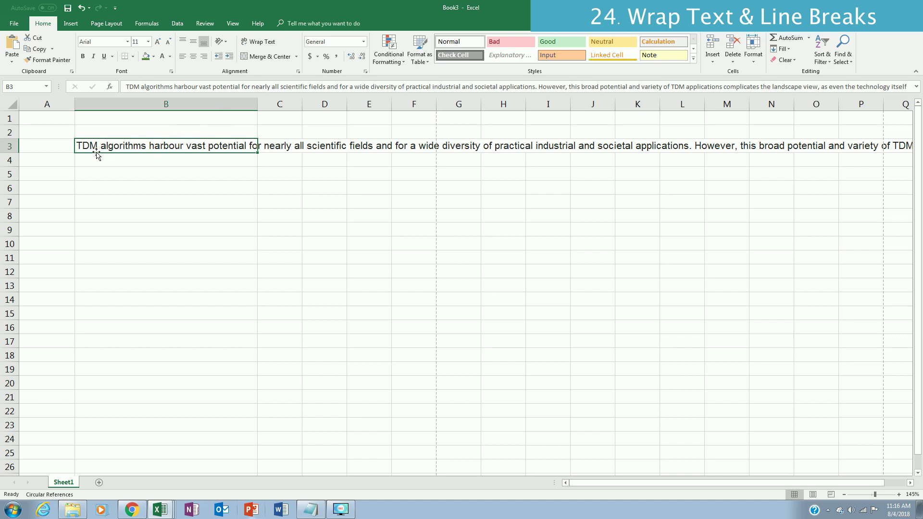
{"action": "left_click", "coordinate": [260, 44]}
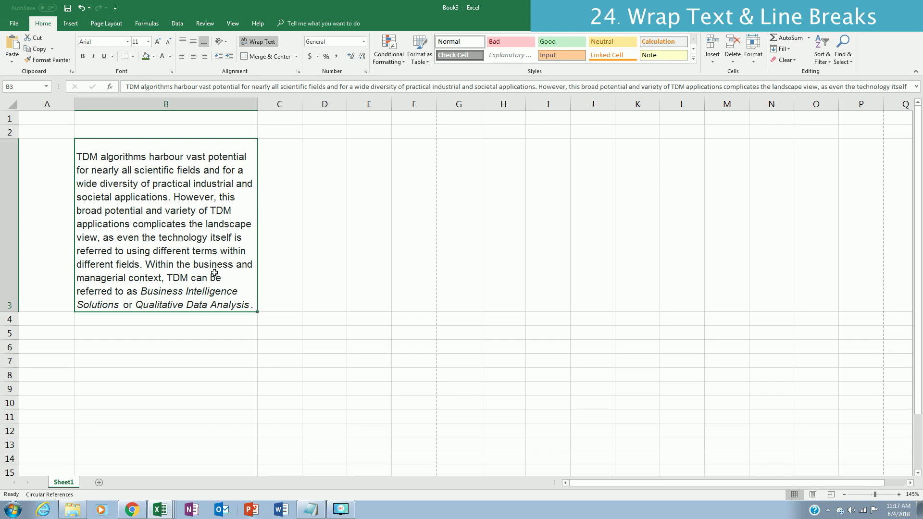
{"action": "double_click", "coordinate": [171, 198]}
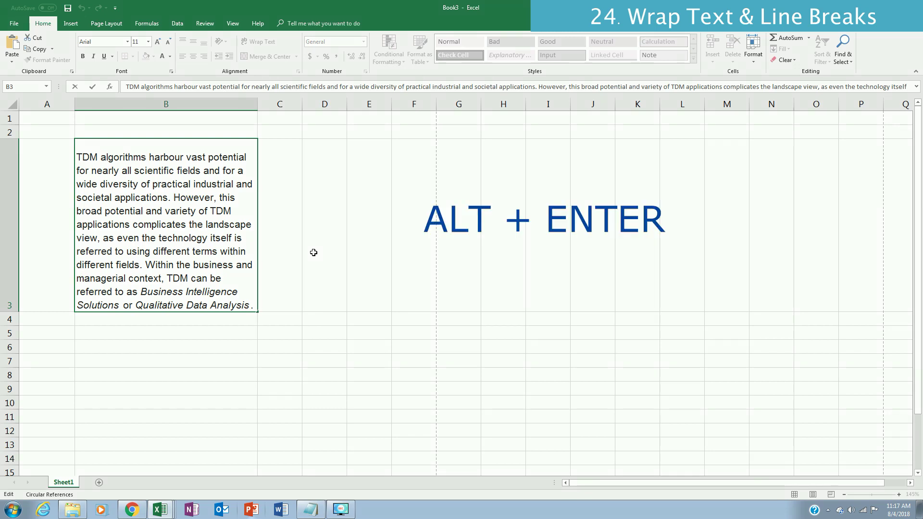
{"action": "key", "text": "alt+Return"}
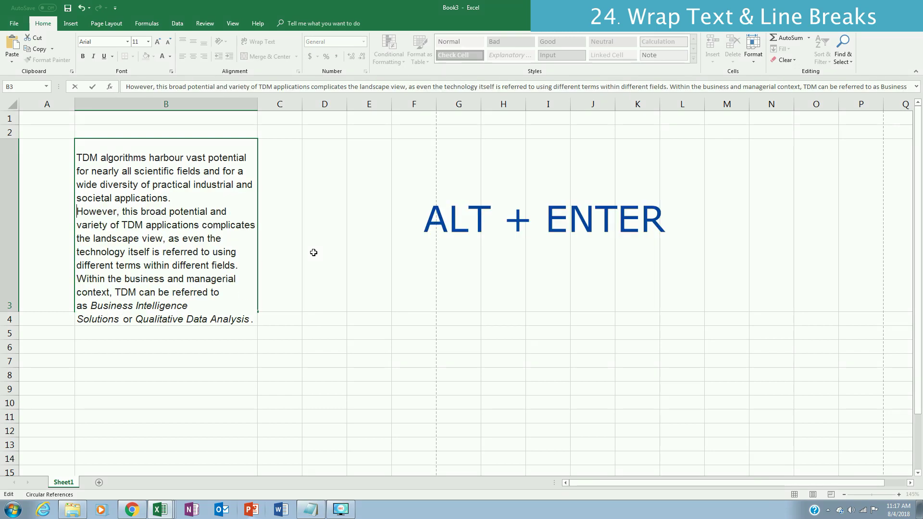
{"action": "key", "text": "alt+Return"}
Insert a blank line in B3 before the sentence starting with "Within the business" and commit the cell
{"action": "key", "text": "Down"}
{"action": "key", "text": "Down"}
{"action": "key", "text": "Down"}
{"action": "key", "text": "Down"}
{"action": "key", "text": "Down"}
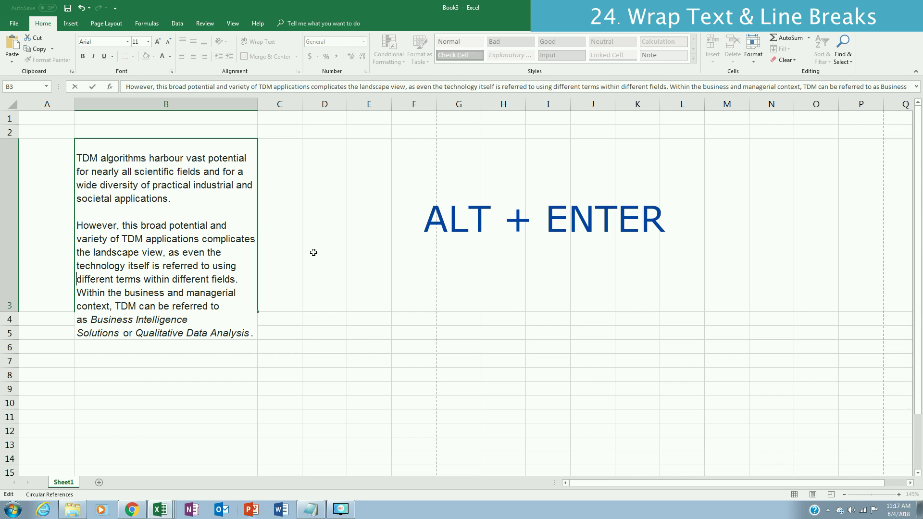
{"action": "key", "text": "alt+Return"}
{"action": "key", "text": "alt+Return"}
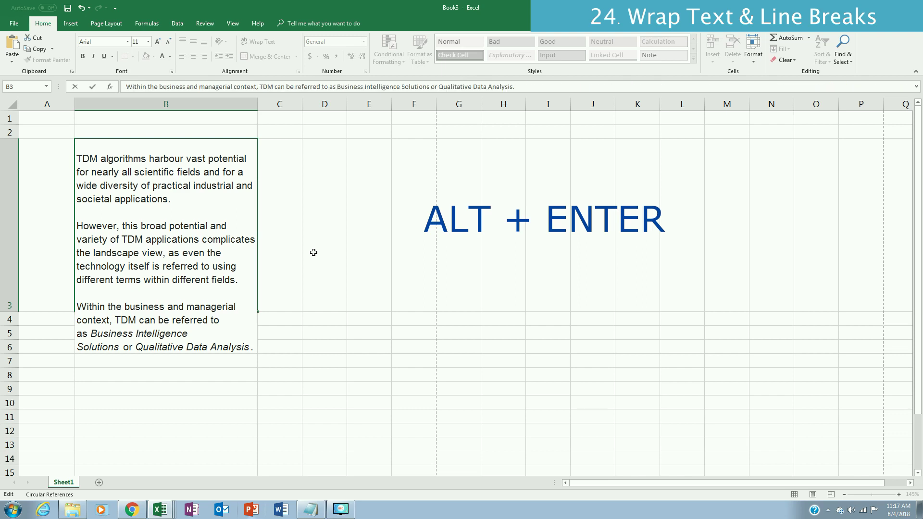
{"action": "key", "text": "Return"}
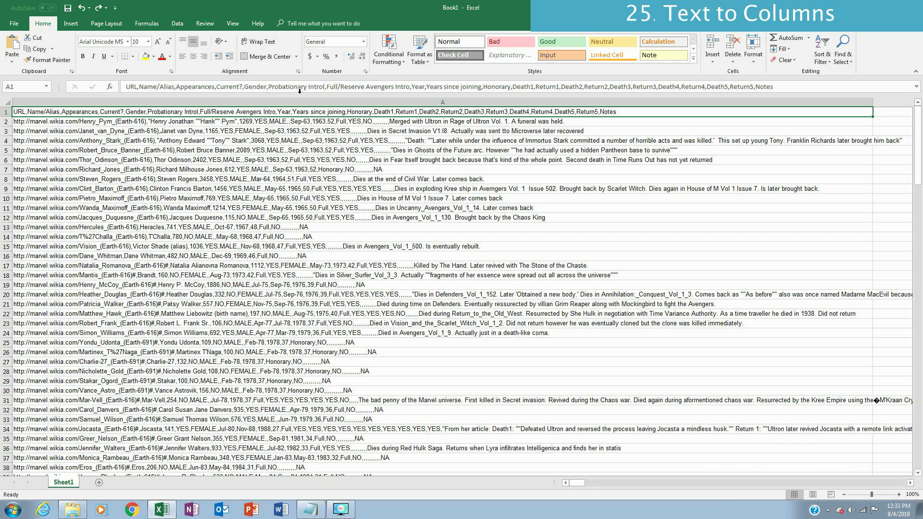
Split the comma-separated text in column A into separate columns using Text to Columns with the Delimited type and Comma delimiter
{"action": "left_click", "coordinate": [174, 23]}
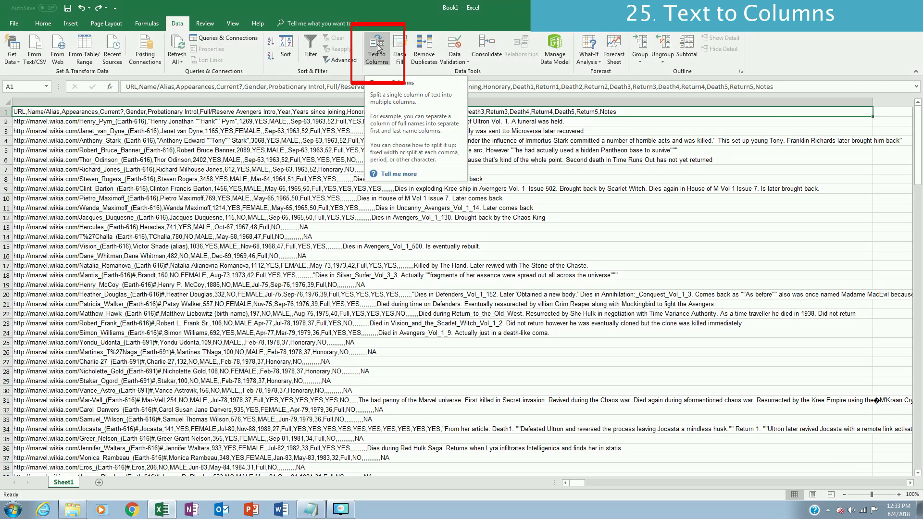
{"action": "left_click", "coordinate": [325, 102]}
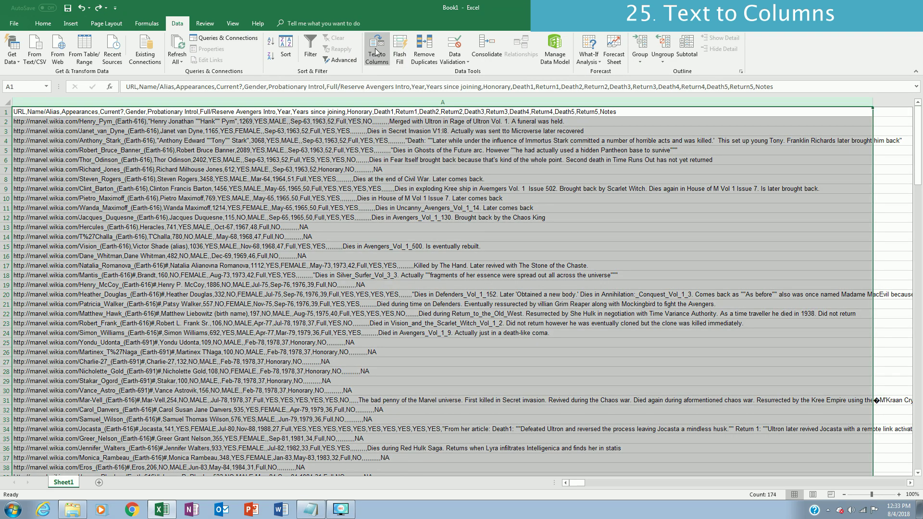
{"action": "left_click", "coordinate": [377, 52]}
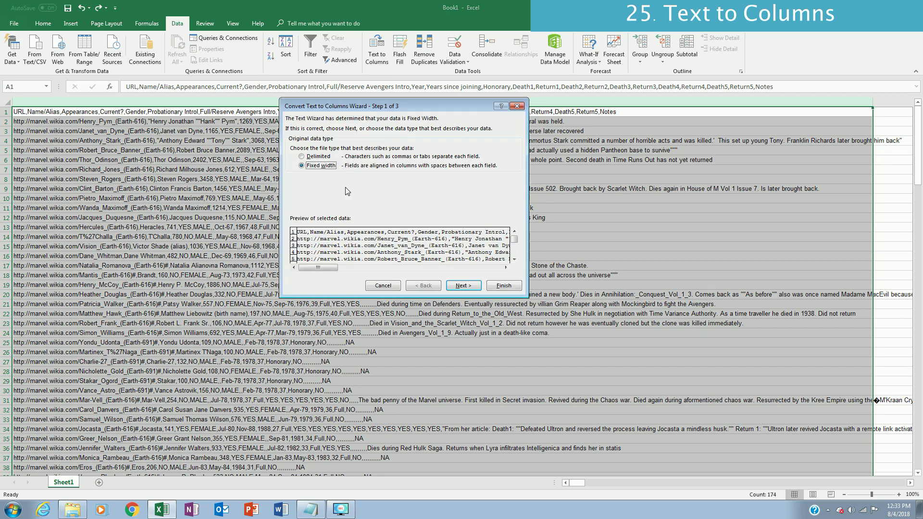
{"action": "left_click", "coordinate": [301, 156]}
{"action": "left_click", "coordinate": [463, 285]}
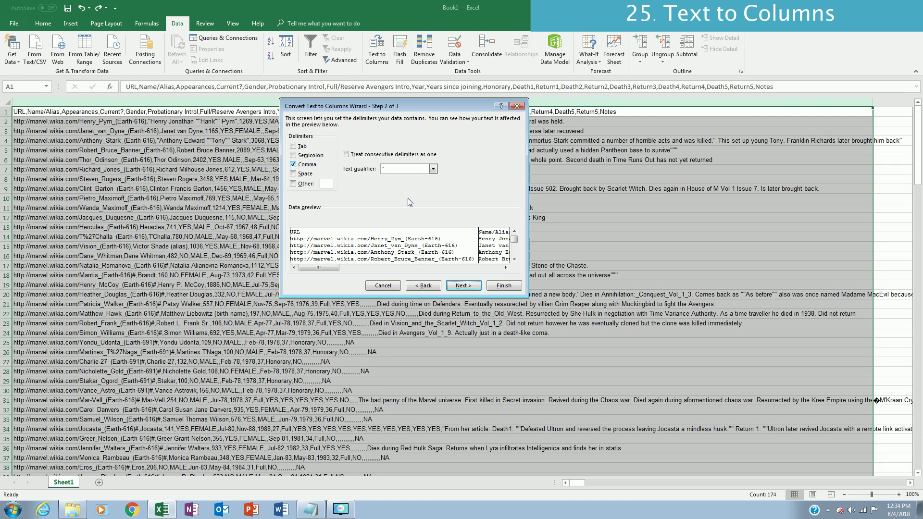
{"action": "left_click", "coordinate": [475, 286]}
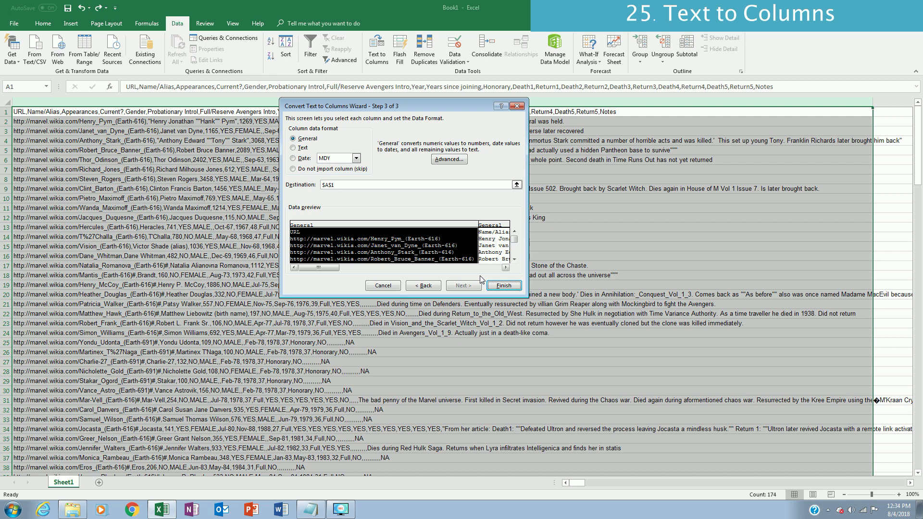
{"action": "left_click", "coordinate": [491, 268]}
{"action": "left_click", "coordinate": [492, 268]}
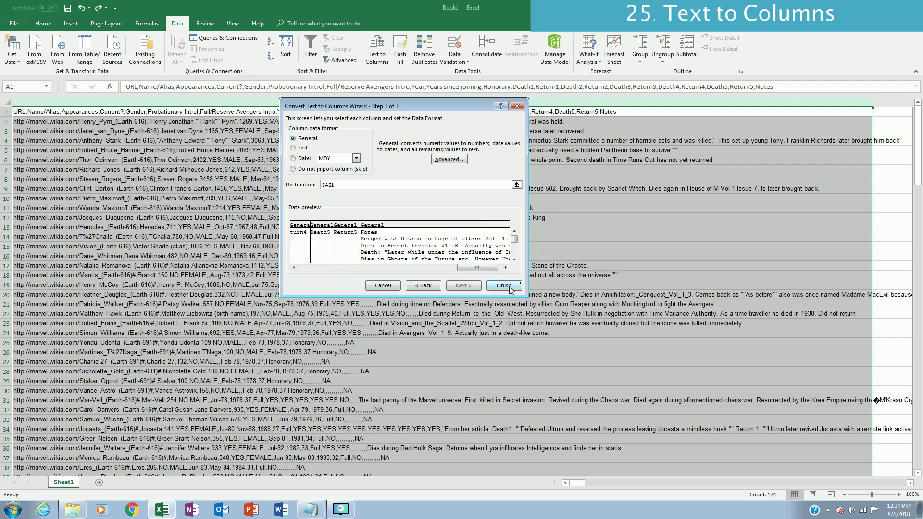
{"action": "left_click", "coordinate": [503, 286]}
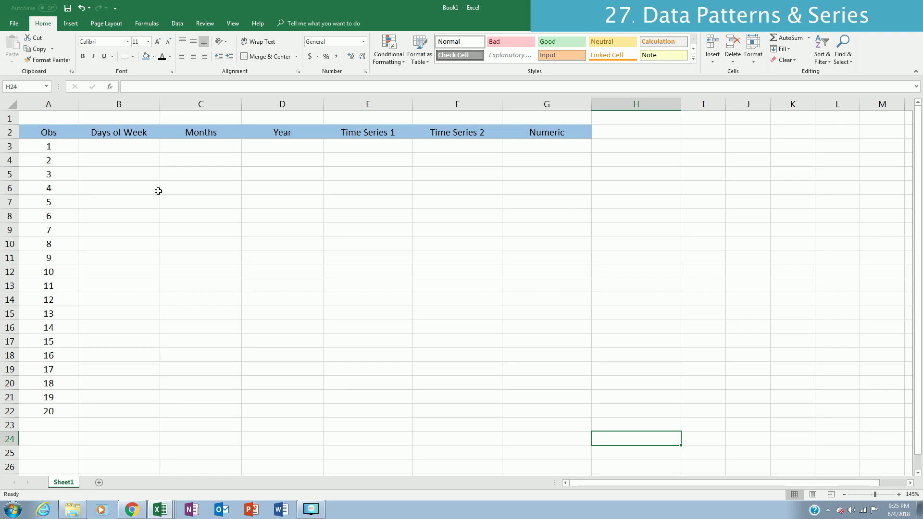
Enter Monday in B3 and fill the days of the week down through B22
{"action": "left_click", "coordinate": [131, 149]}
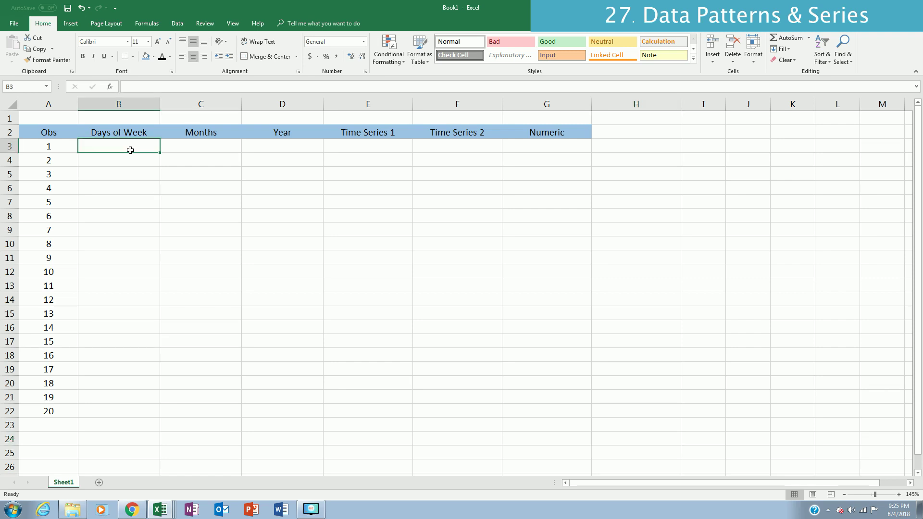
{"action": "type", "text": "Monday"}
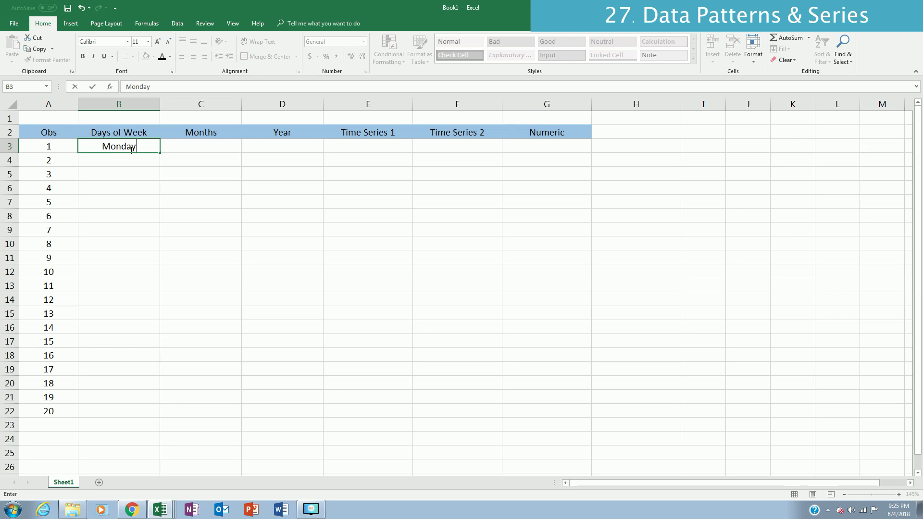
{"action": "key", "text": "Return"}
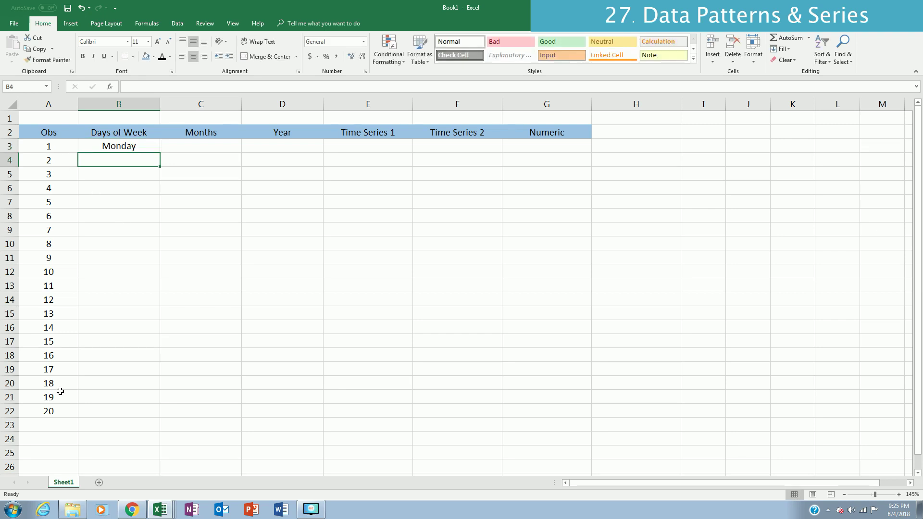
{"action": "left_click", "coordinate": [143, 146]}
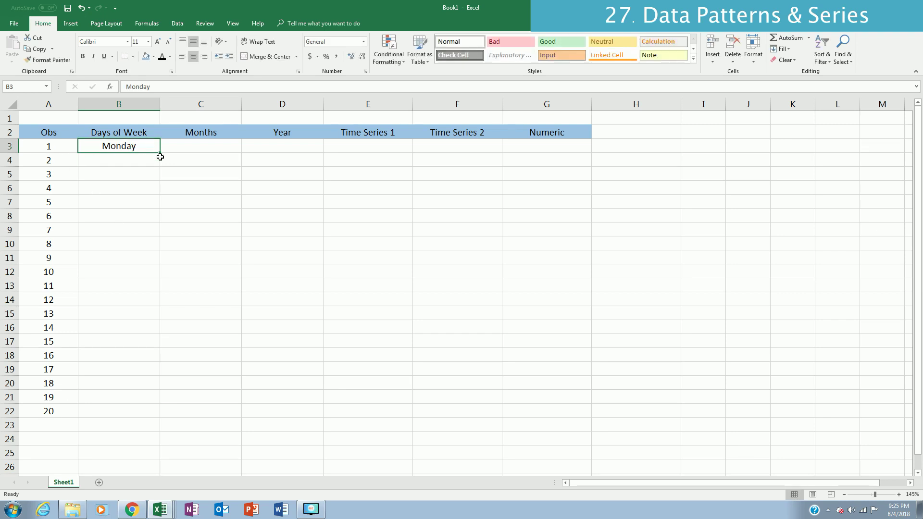
{"action": "left_click_drag", "start_coordinate": [160, 153], "coordinate": [161, 416]}
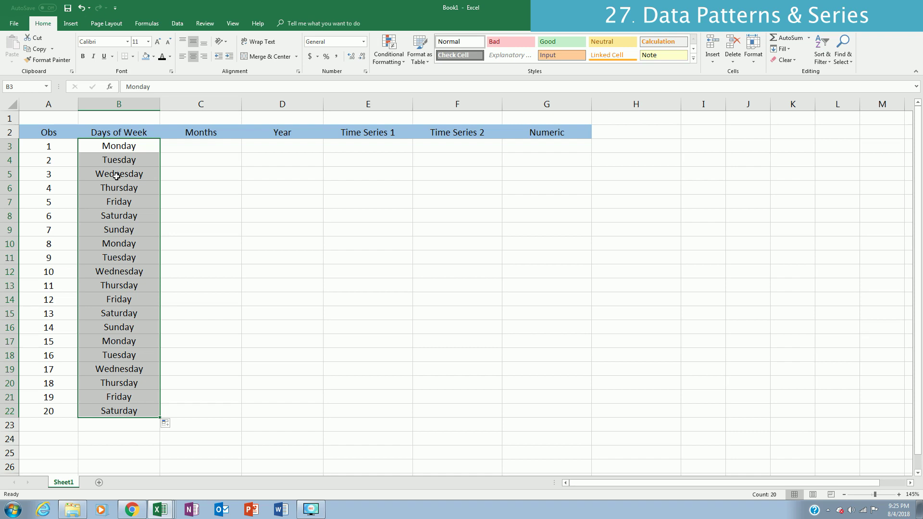
Insert a new column before Months and copy the Days of Week header into C2
{"action": "right_click", "coordinate": [180, 105]}
{"action": "left_click", "coordinate": [201, 175]}
{"action": "left_click", "coordinate": [147, 130]}
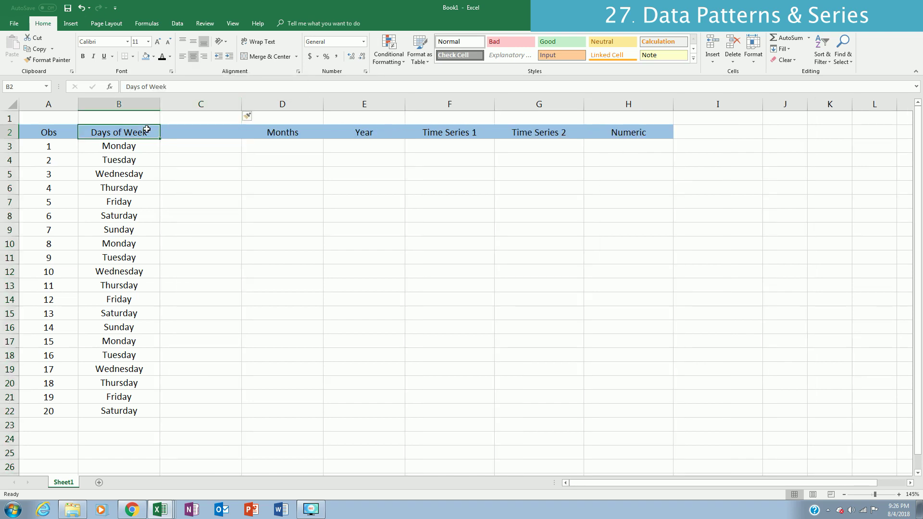
Enter Monday in C3 and Wednesday in C4, and fill the every-other-day pattern down through C22
{"action": "type", "text": "Mo"}
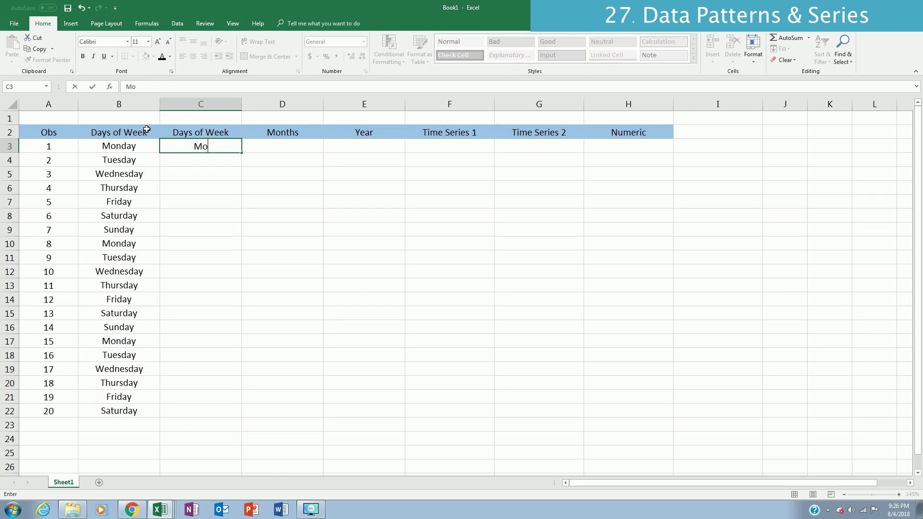
{"action": "type", "text": "nday"}
{"action": "key", "text": "Return"}
{"action": "type", "text": "W"}
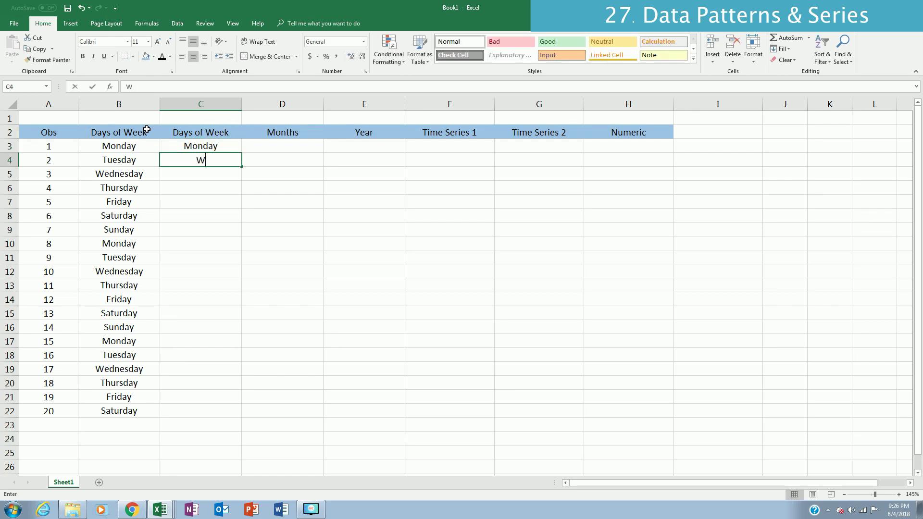
{"action": "type", "text": "ede"}
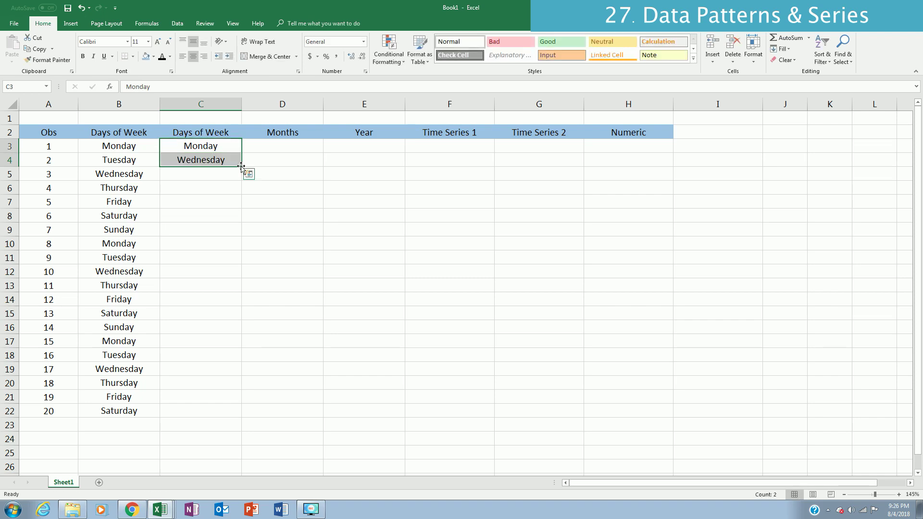
{"action": "left_click_drag", "start_coordinate": [242, 167], "coordinate": [243, 418]}
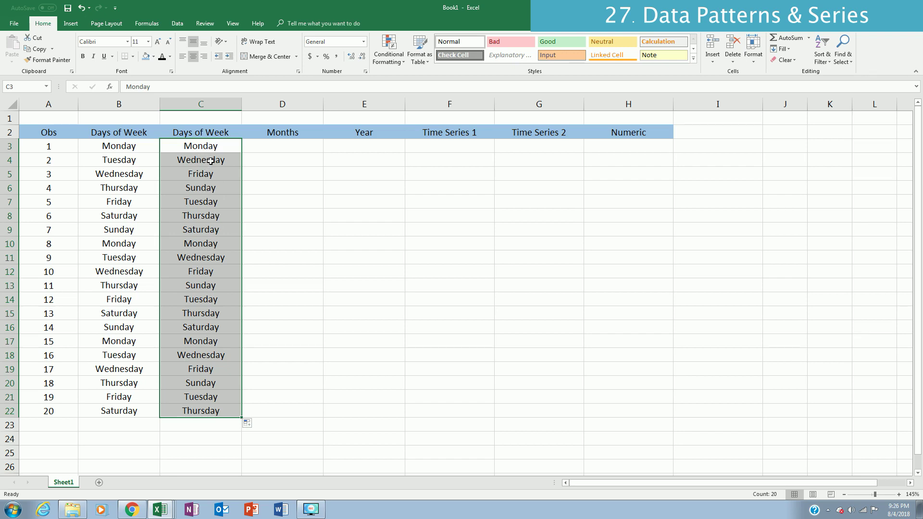
Enter January in D3 under Months and fill the month series down through D22
{"action": "left_click", "coordinate": [267, 146]}
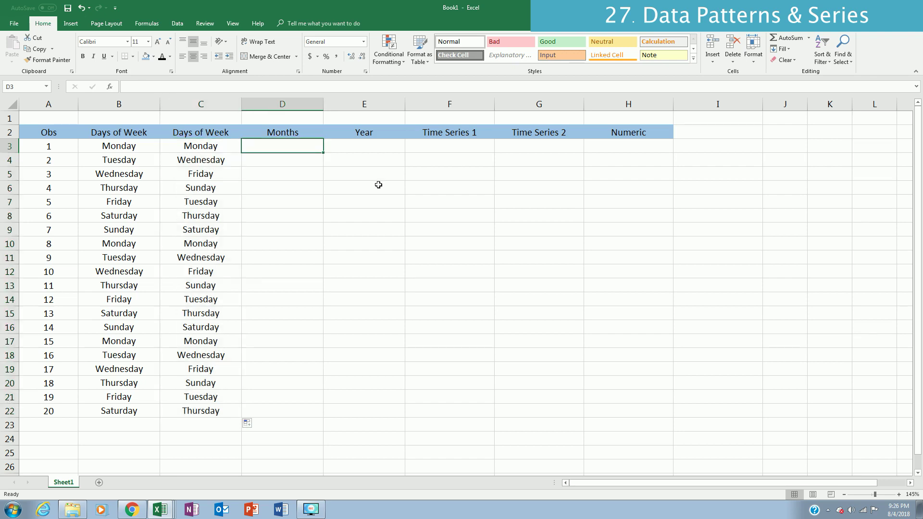
{"action": "type", "text": "January"}
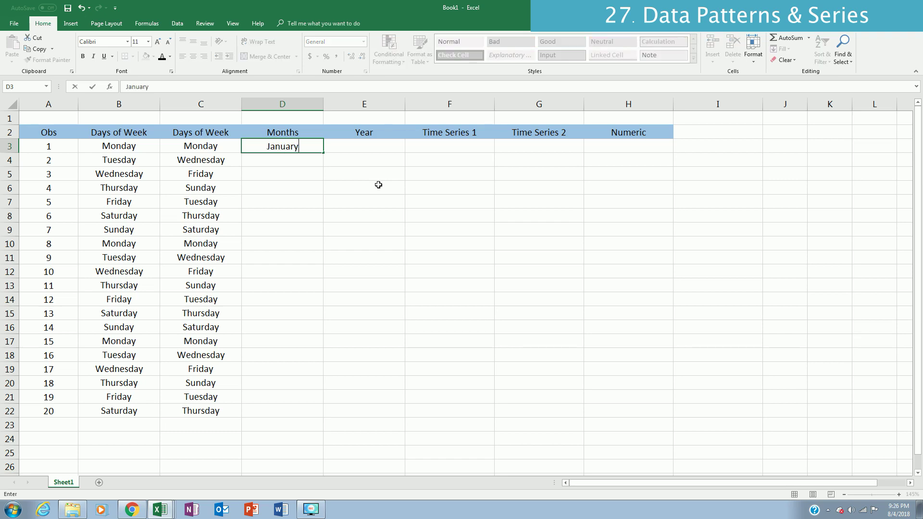
{"action": "key", "text": "Return"}
{"action": "key", "text": "Up"}
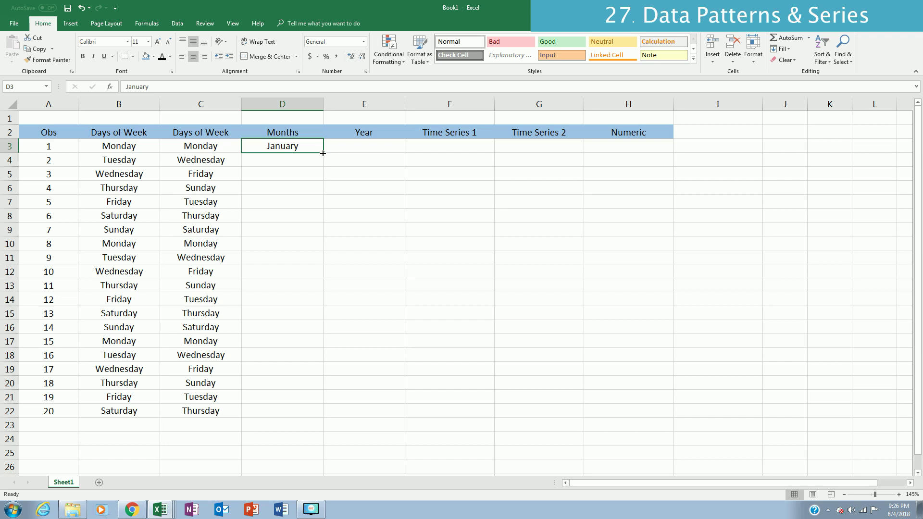
{"action": "left_click_drag", "start_coordinate": [322, 153], "coordinate": [323, 417]}
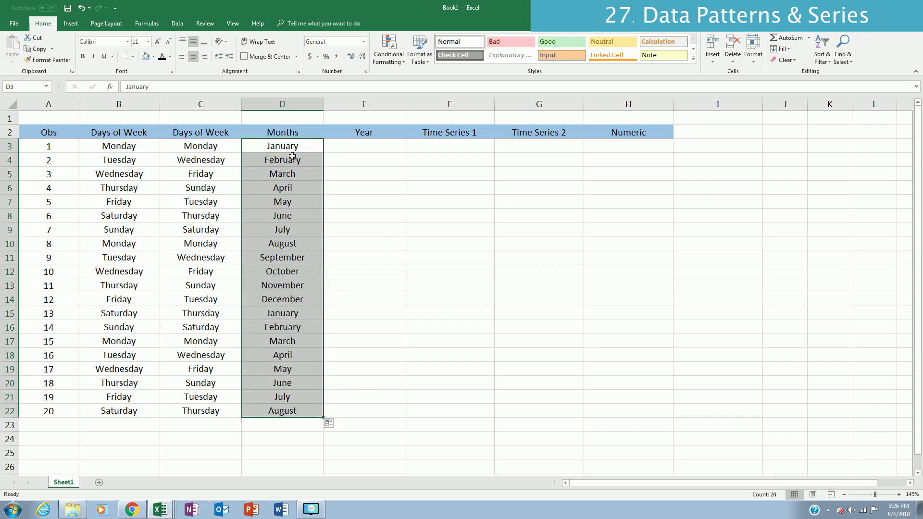
Enter 2001 in E3 and 2002 in E4 under Year, and fill the series down through E22
{"action": "left_click", "coordinate": [374, 149]}
{"action": "type", "text": "20"}
{"action": "key", "text": "Escape"}
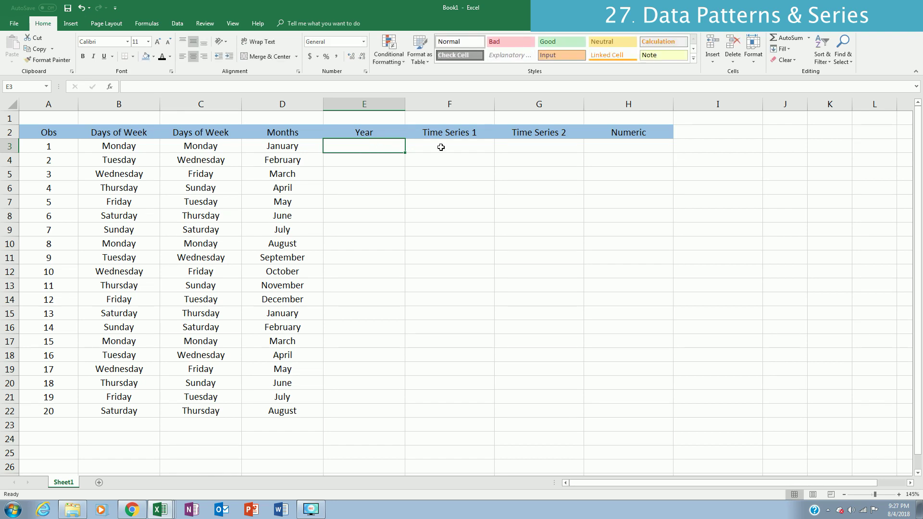
{"action": "type", "text": "2001"}
{"action": "key", "text": "Return"}
{"action": "type", "text": "2"}
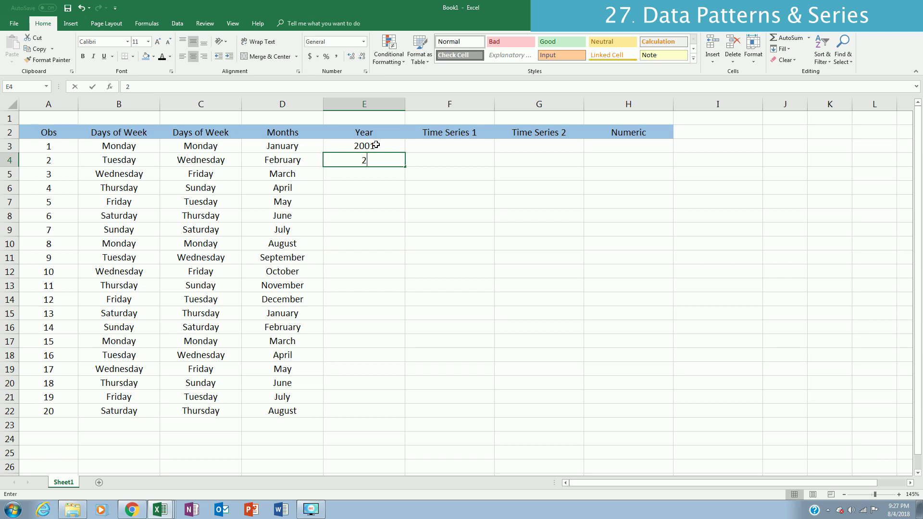
{"action": "type", "text": "002"}
{"action": "key", "text": "shift+Up"}
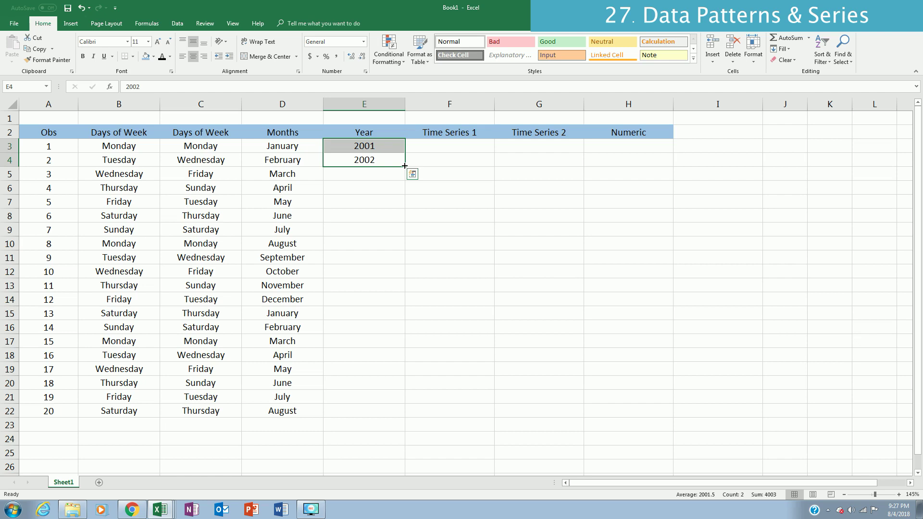
{"action": "double_click", "coordinate": [404, 166]}
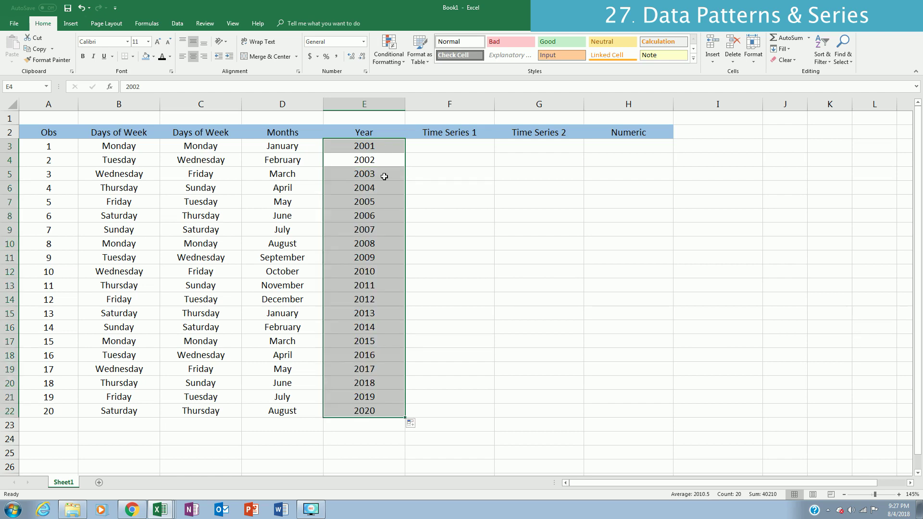
Enter 12 AM in F3 and 1 AM in F4 under Time Series 1, and fill the hourly series down through F22
{"action": "left_click", "coordinate": [438, 147]}
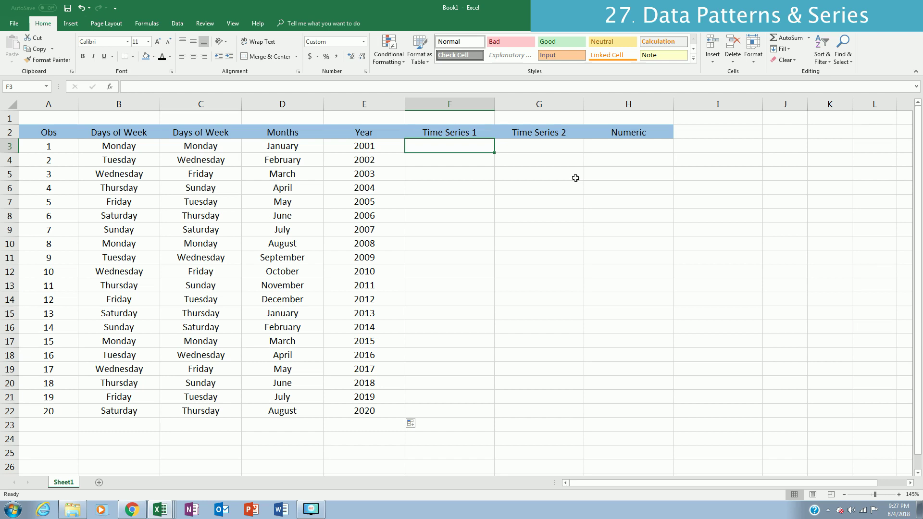
{"action": "type", "text": "am"}
{"action": "key", "text": "Return"}
{"action": "type", "text": "1 am"}
{"action": "key", "text": "Return"}
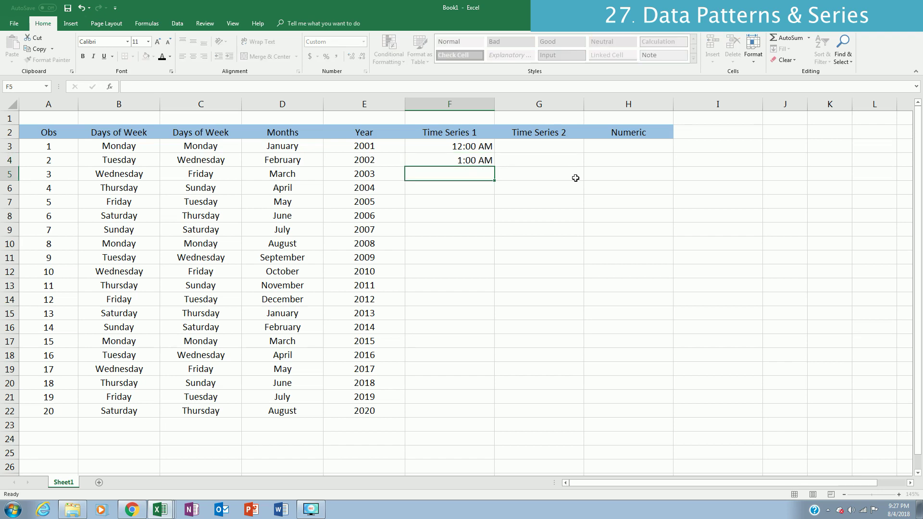
{"action": "key", "text": "Up"}
{"action": "key", "text": "shift+Up"}
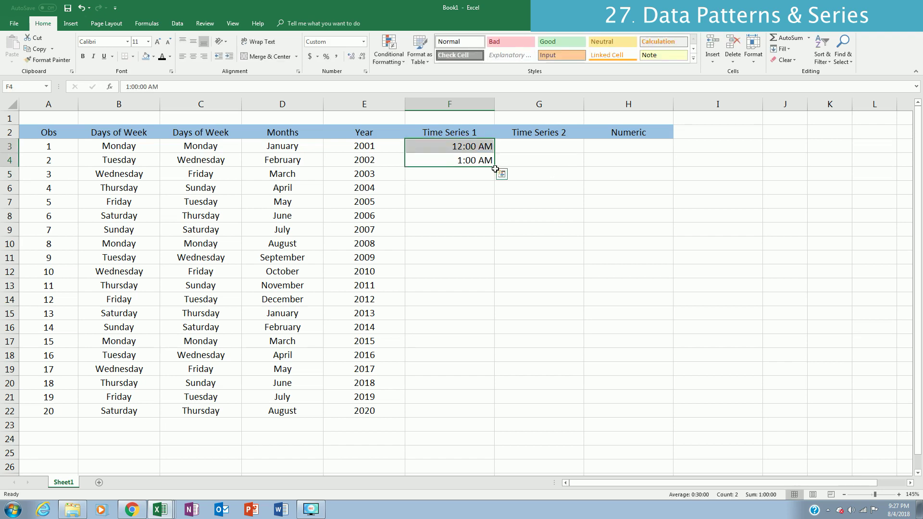
{"action": "left_click_drag", "start_coordinate": [495, 168], "coordinate": [495, 417]}
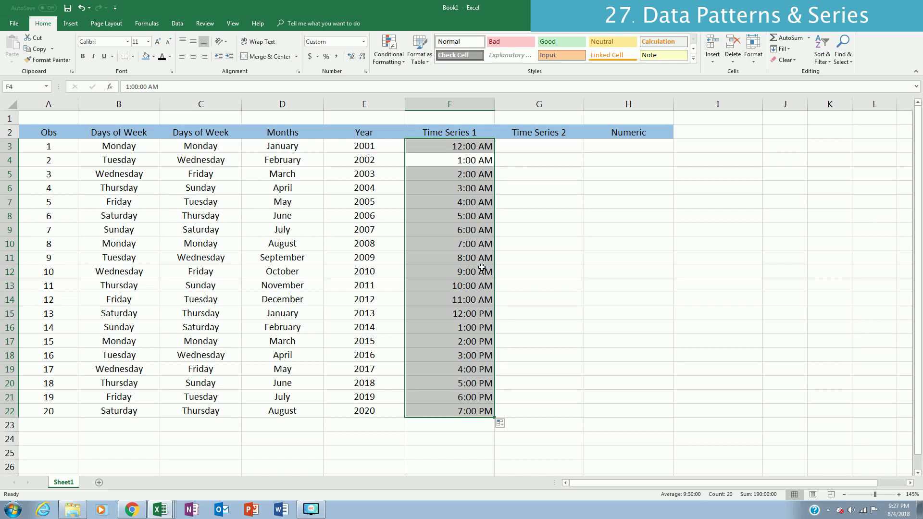
Enter 12 AM in G3 and 2 AM in G4 under Time Series 2, and fill the two-hour series down through G22
{"action": "left_click", "coordinate": [533, 146]}
{"action": "type", "text": "12 am"}
{"action": "key", "text": "Return"}
{"action": "type", "text": "2"}
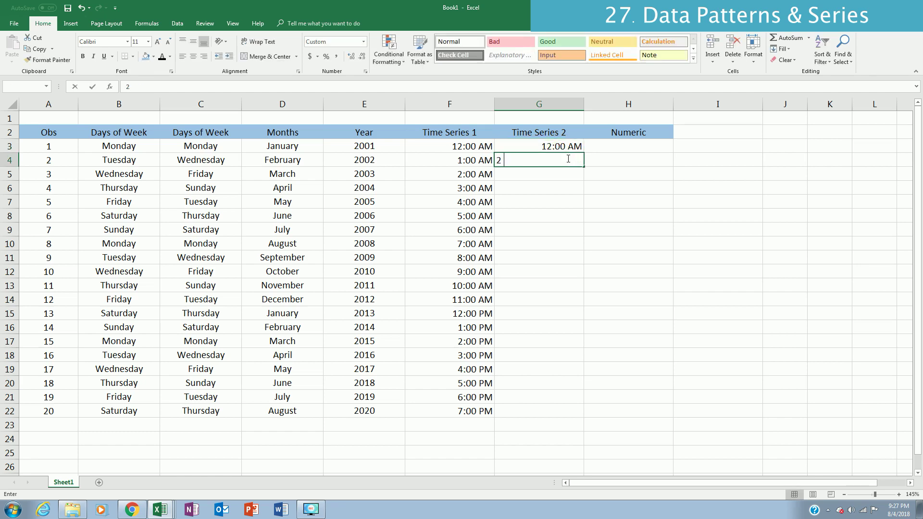
{"action": "type", "text": " 1m"}
{"action": "key", "text": "BackSpace"}
{"action": "key", "text": "BackSpace"}
{"action": "type", "text": "am"}
{"action": "key", "text": "Return"}
{"action": "key", "text": "shift+Up"}
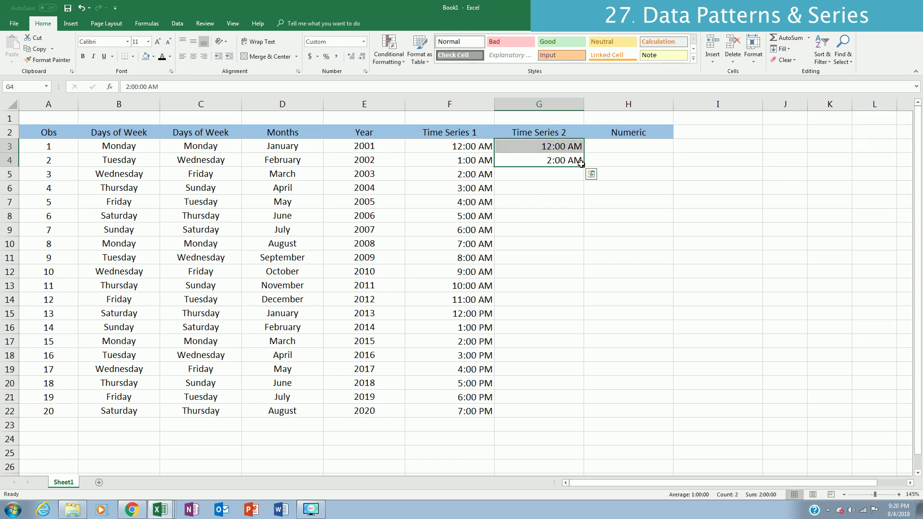
{"action": "double_click", "coordinate": [584, 169]}
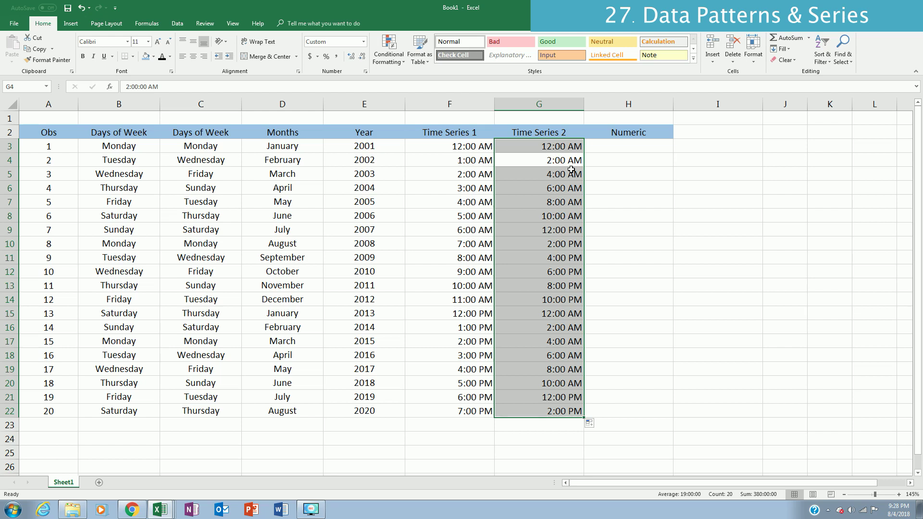
Enter 5 in H3 and 10 in H4 under Numeric, and fill the number series down the column
{"action": "left_click", "coordinate": [623, 148]}
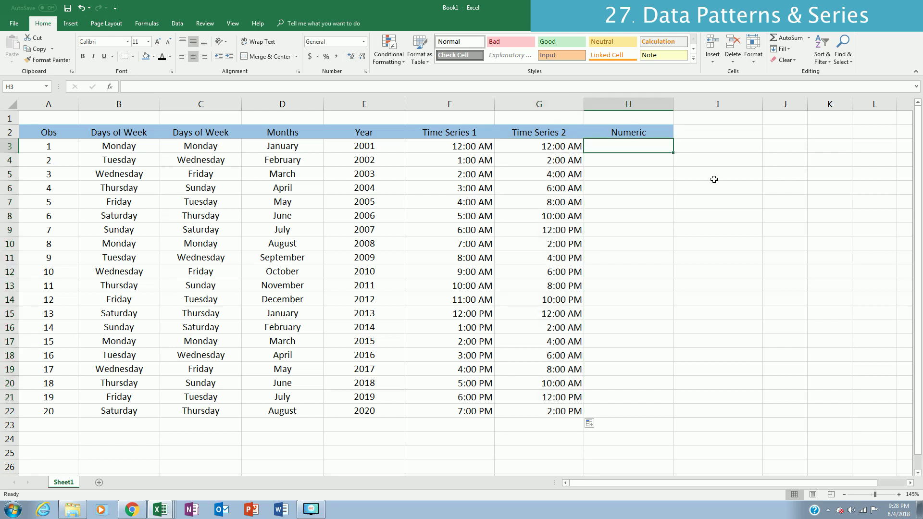
{"action": "type", "text": "5"}
{"action": "key", "text": "Return"}
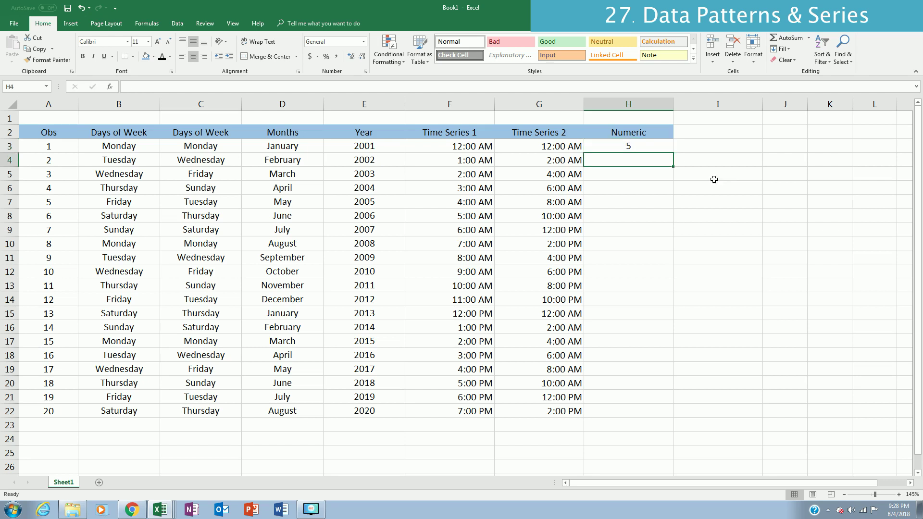
{"action": "type", "text": "10"}
{"action": "key", "text": "shift+Up"}
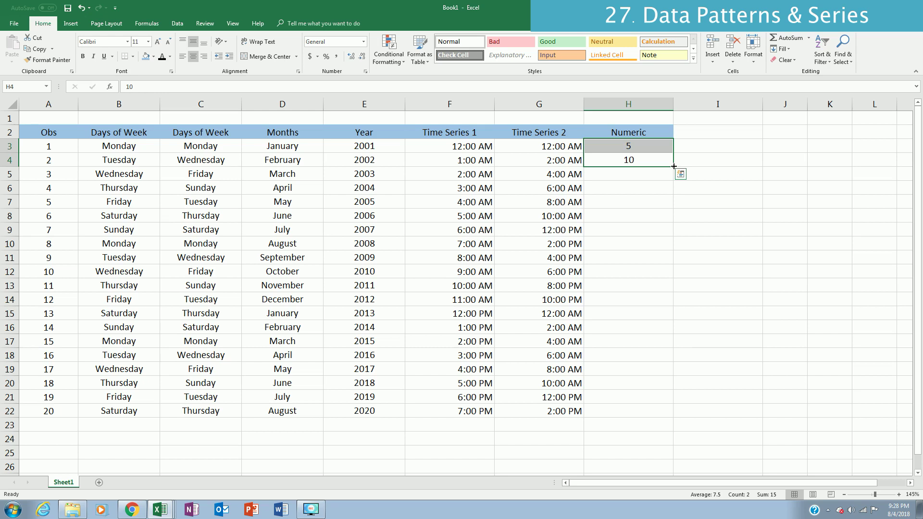
{"action": "double_click", "coordinate": [674, 166]}
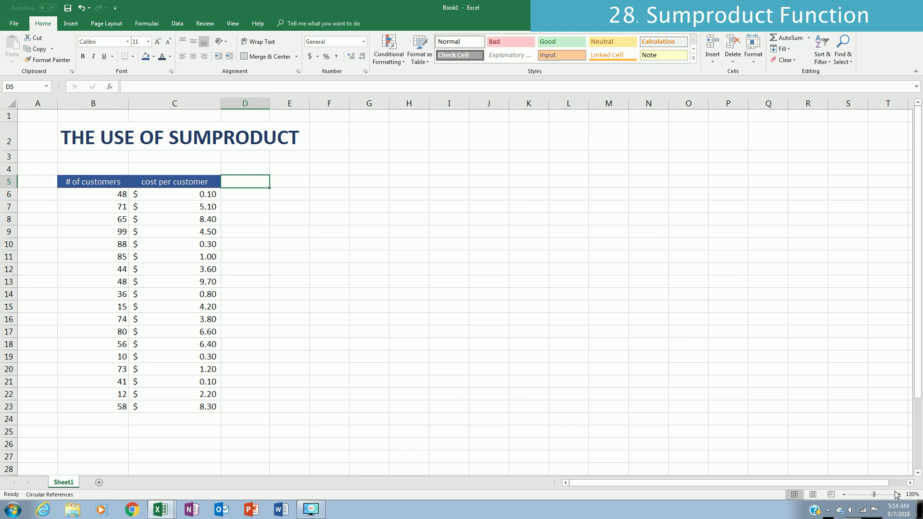
Add the header Total Cost in D5 and copy the formatting of the cost per customer header onto it
{"action": "type", "text": "Total Cost"}
{"action": "key", "text": "Return"}
{"action": "key", "text": "Up"}
{"action": "key", "text": "Left"}
{"action": "left_click", "coordinate": [48, 59]}
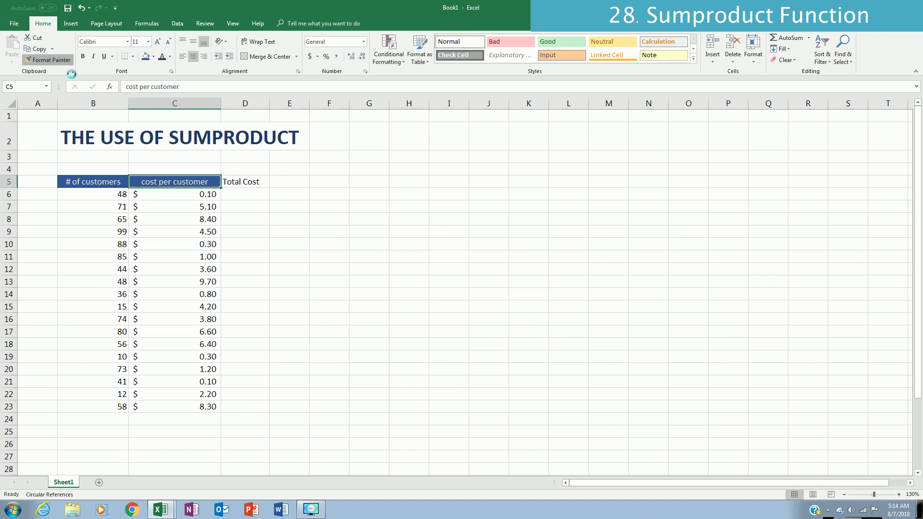
{"action": "left_click", "coordinate": [245, 182]}
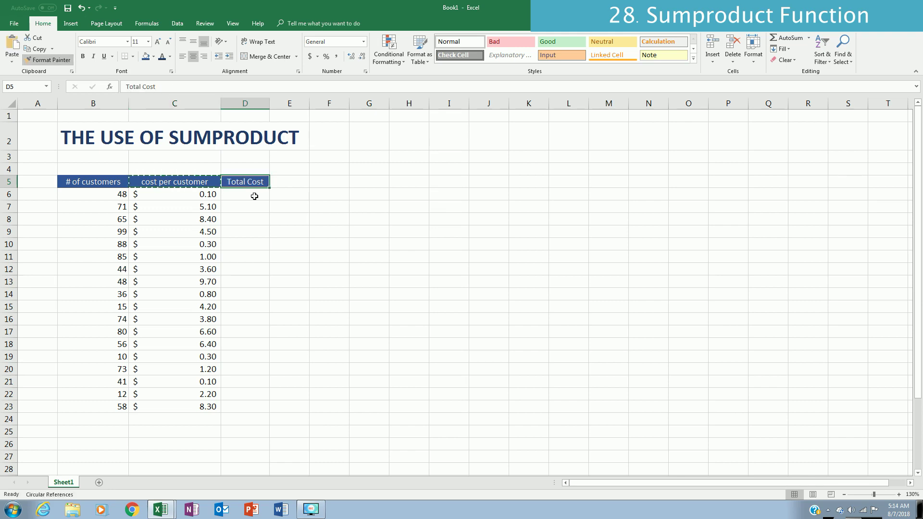
Calculate Total Cost with =B6*C6 in D6 down through D23, and display the amounts without decimals
{"action": "left_click", "coordinate": [252, 199]}
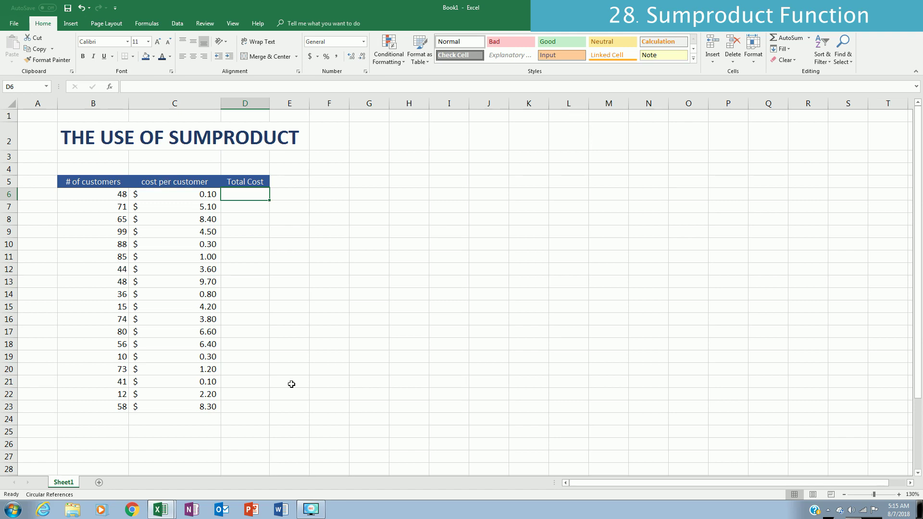
{"action": "type", "text": "="}
{"action": "key", "text": "Left"}
{"action": "key", "text": "Left"}
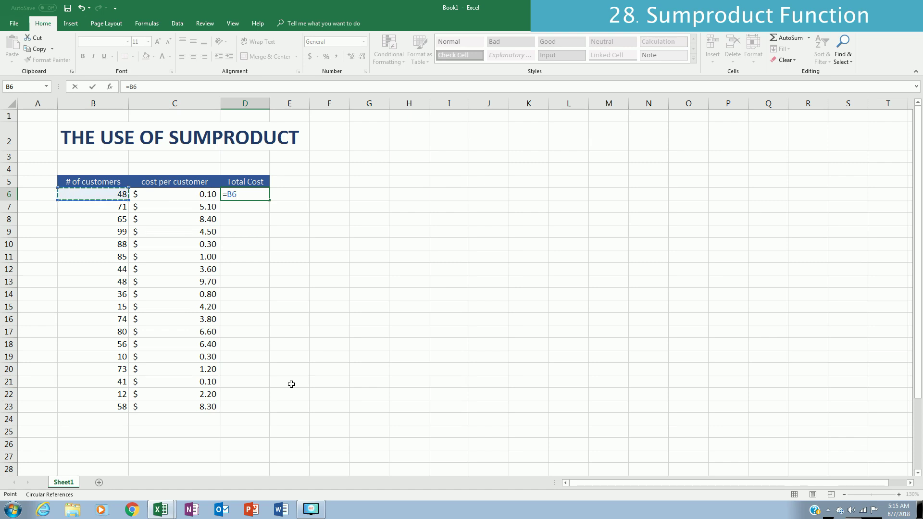
{"action": "type", "text": "*"}
{"action": "key", "text": "Right"}
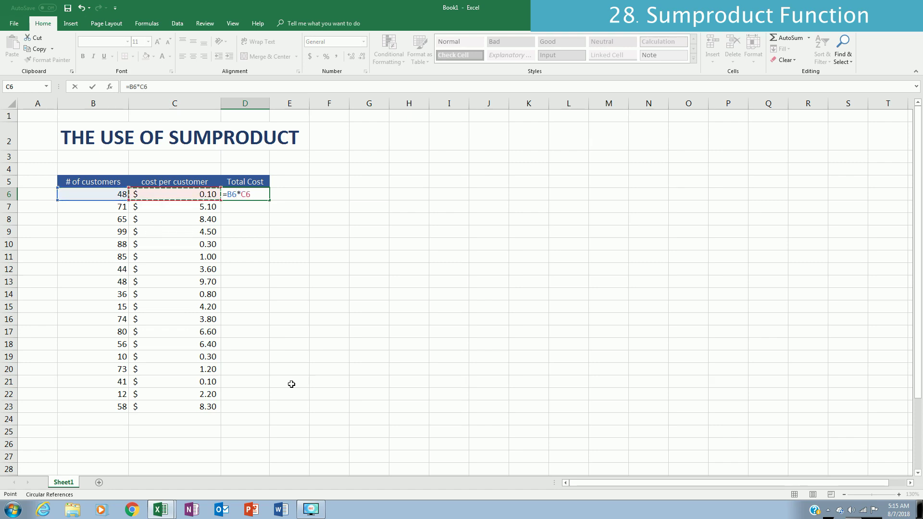
{"action": "key", "text": "Return"}
{"action": "key", "text": "Up"}
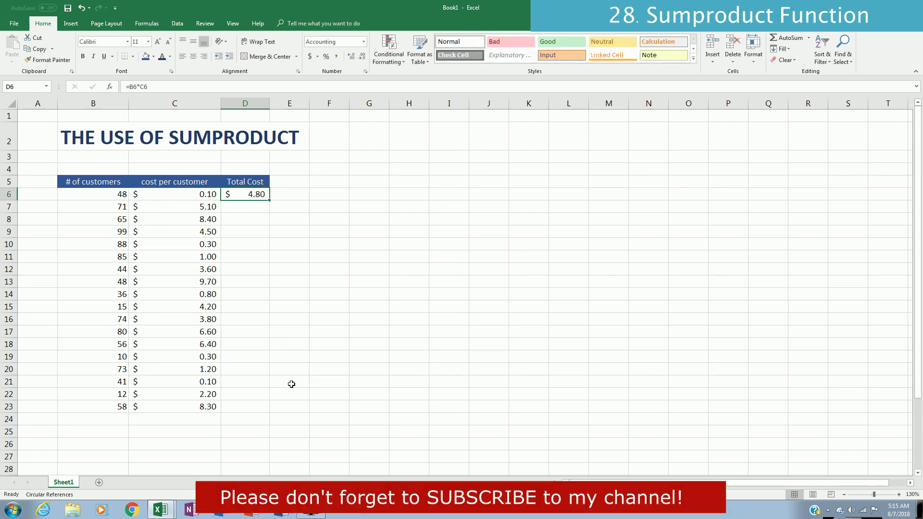
{"action": "double_click", "coordinate": [269, 202]}
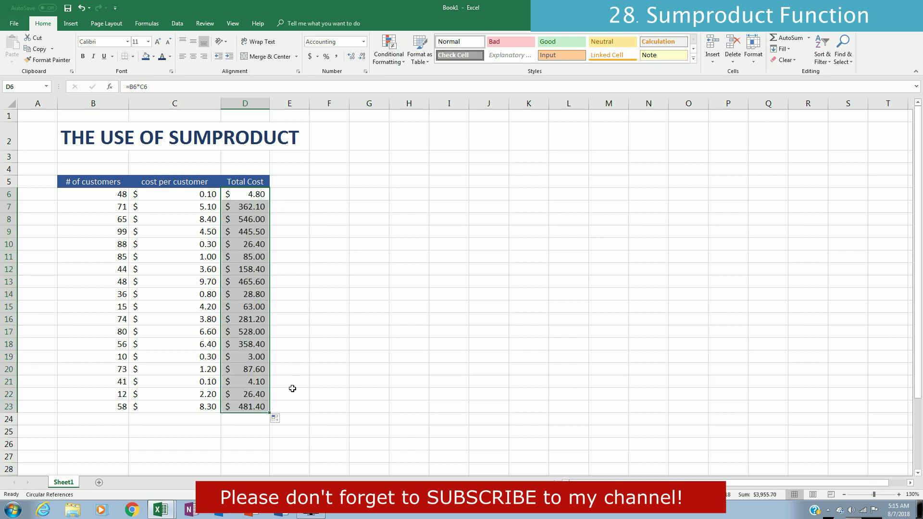
{"action": "left_click", "coordinate": [362, 57]}
{"action": "left_click", "coordinate": [362, 57]}
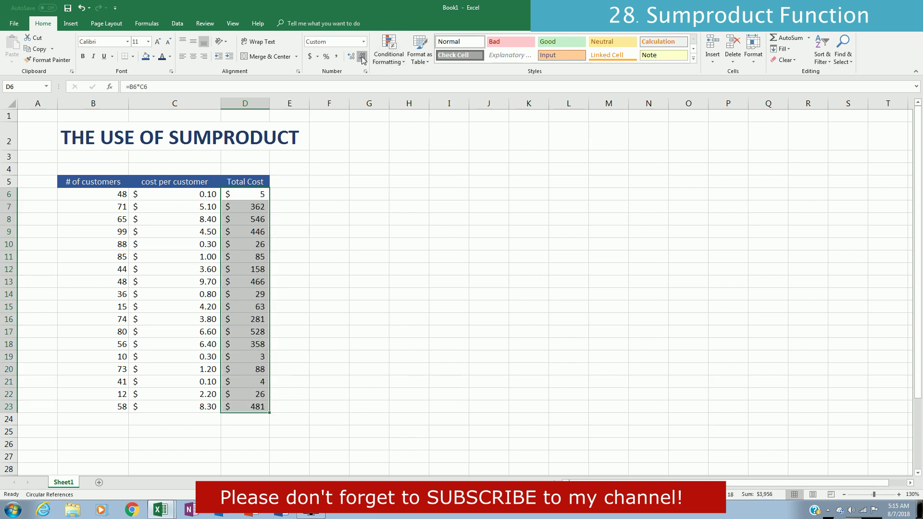
Total the Total Cost column in D24 with =SUM(D6:D23)
{"action": "left_click", "coordinate": [256, 420]}
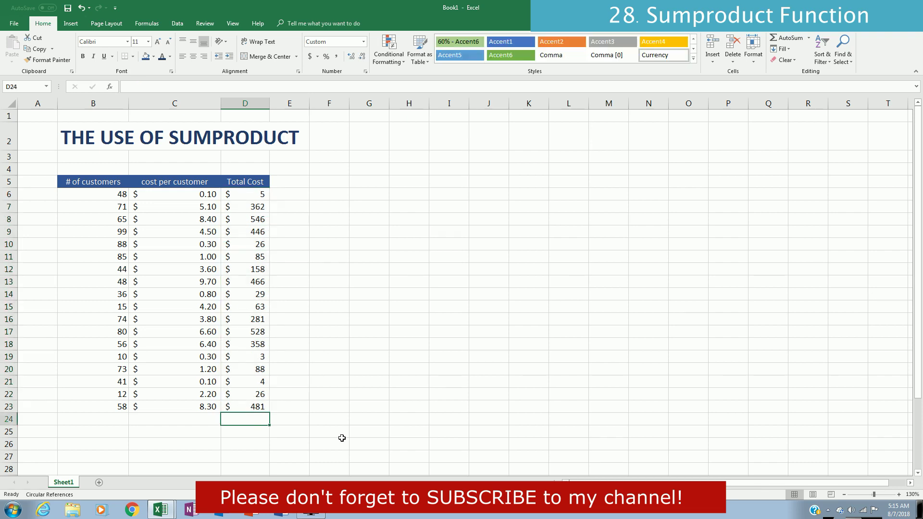
{"action": "type", "text": "=sum("}
{"action": "key", "text": "Up"}
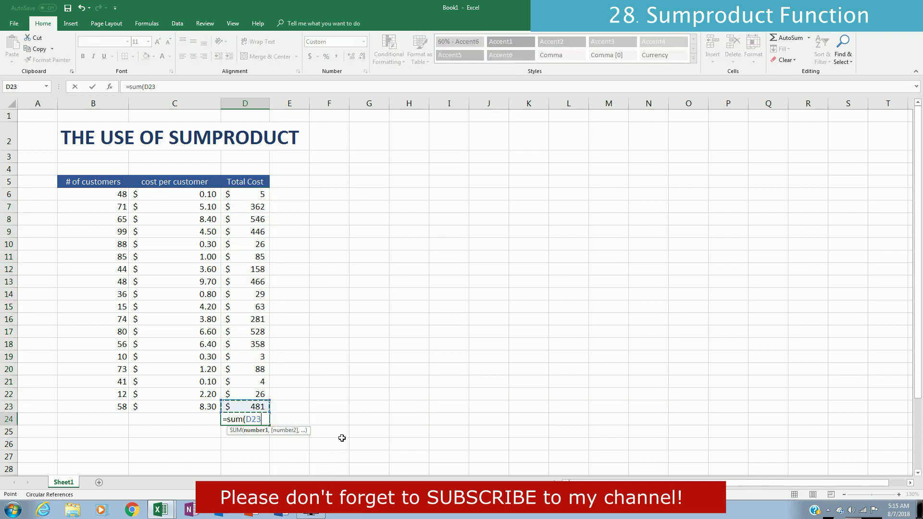
{"action": "key", "text": "ctrl+shift+Up"}
{"action": "key", "text": "Return"}
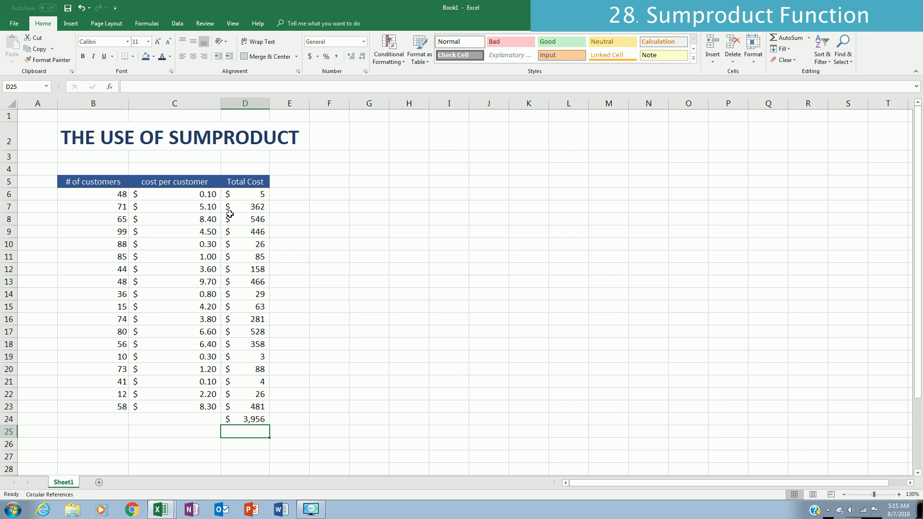
{"action": "left_click", "coordinate": [249, 423]}
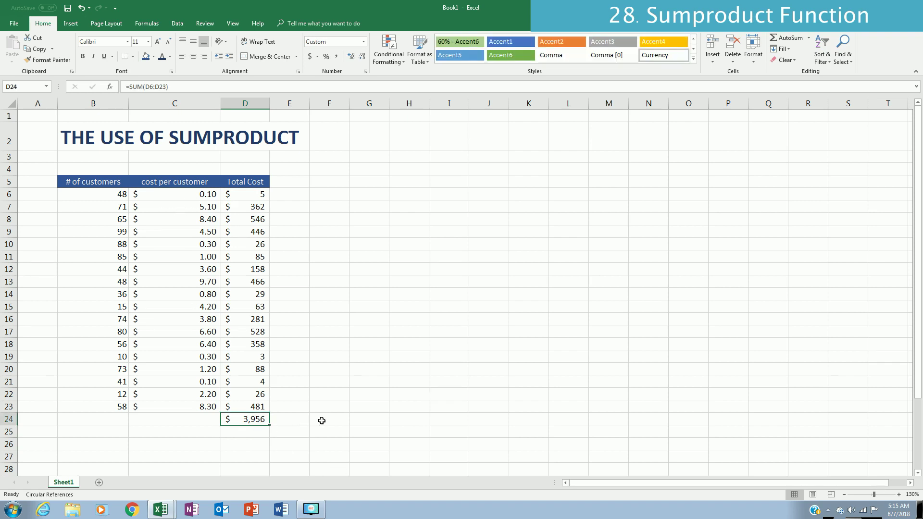
{"action": "left_click", "coordinate": [297, 421]}
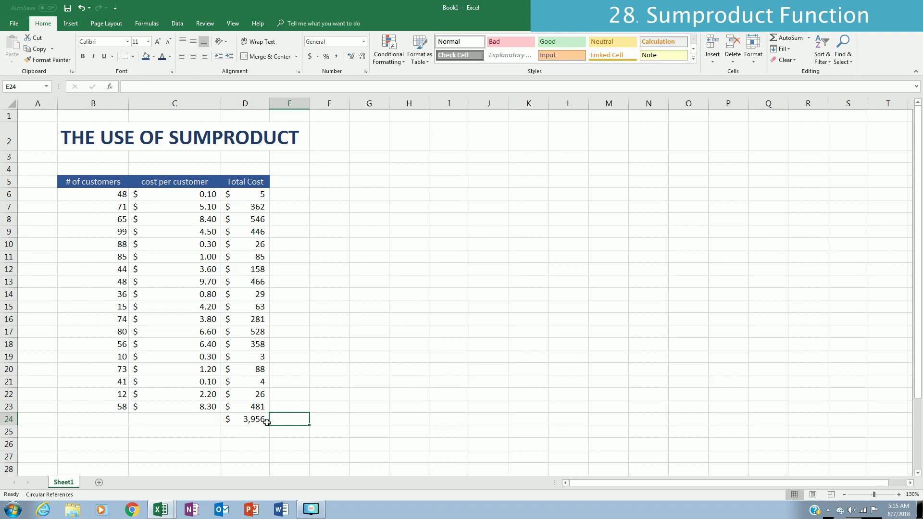
Compute the overall cost in F24 directly from the two source columns with =SUMPRODUCT(B6:B23,C6:C23)
{"action": "left_click", "coordinate": [340, 422]}
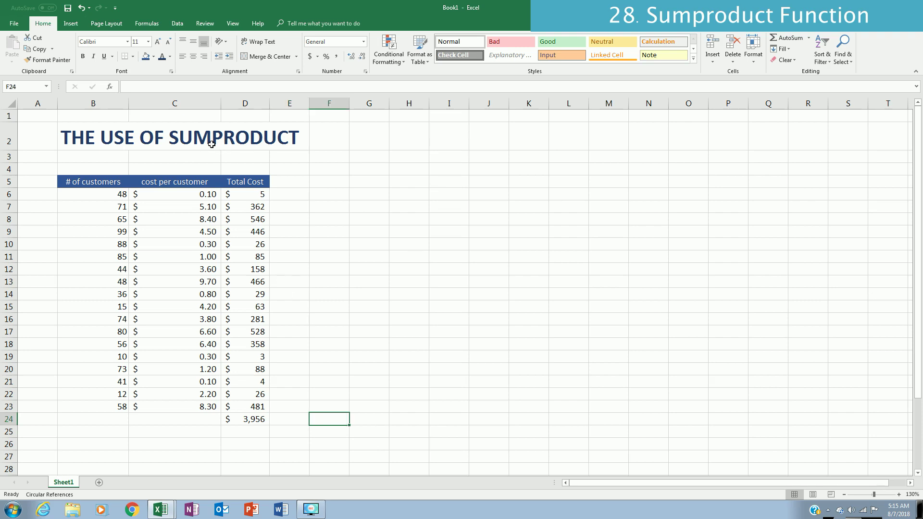
{"action": "type", "text": "=sumpro"}
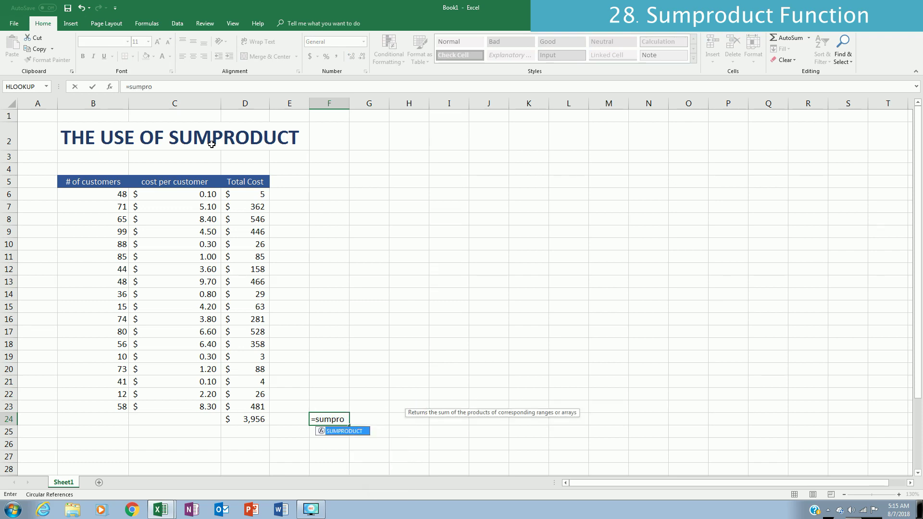
{"action": "type", "text": "duct("}
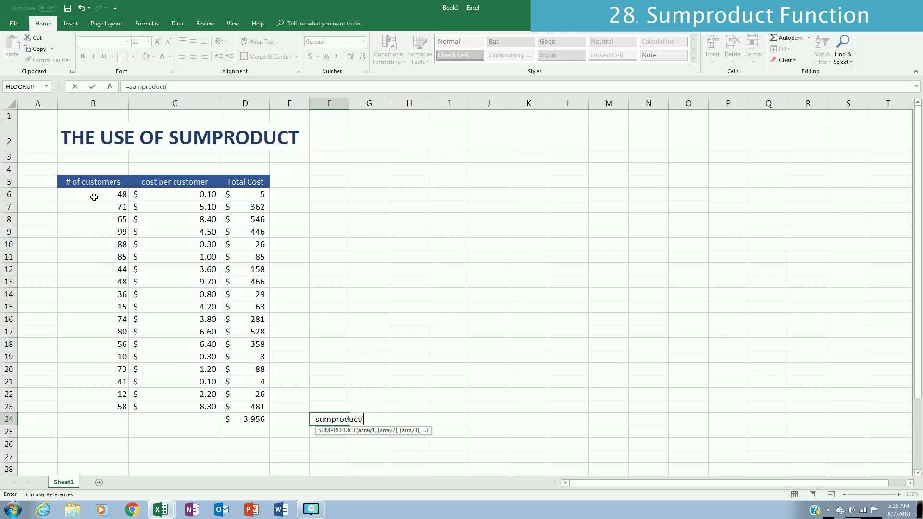
{"action": "left_click_drag", "start_coordinate": [99, 194], "coordinate": [118, 414]}
{"action": "type", "text": ","}
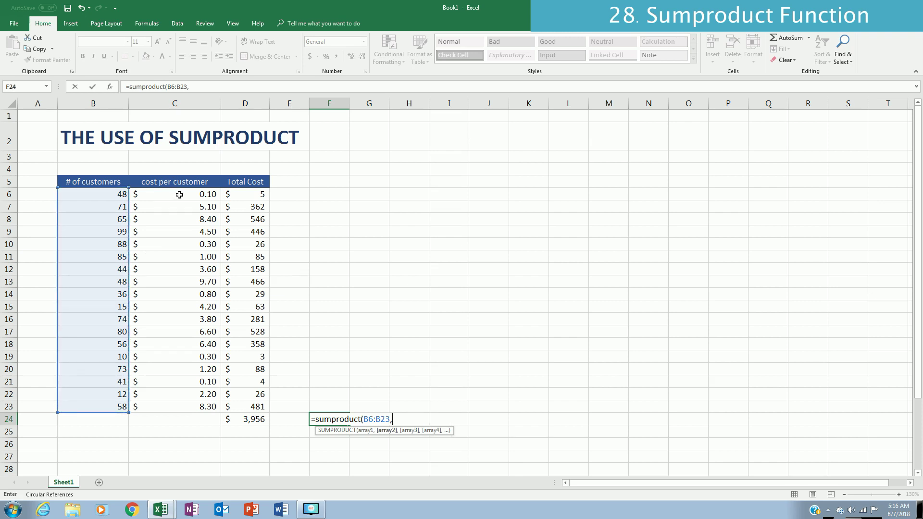
{"action": "left_click_drag", "start_coordinate": [190, 194], "coordinate": [190, 401]}
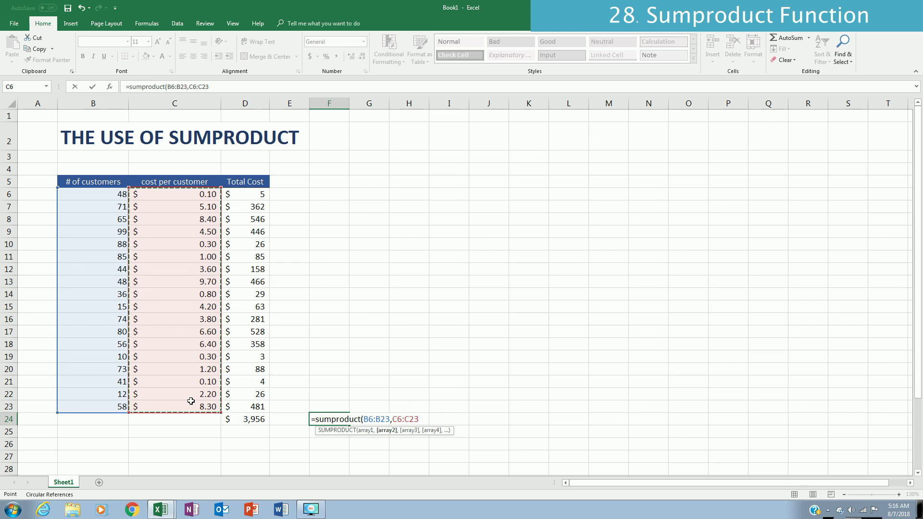
{"action": "key", "text": "ctrl+Return"}
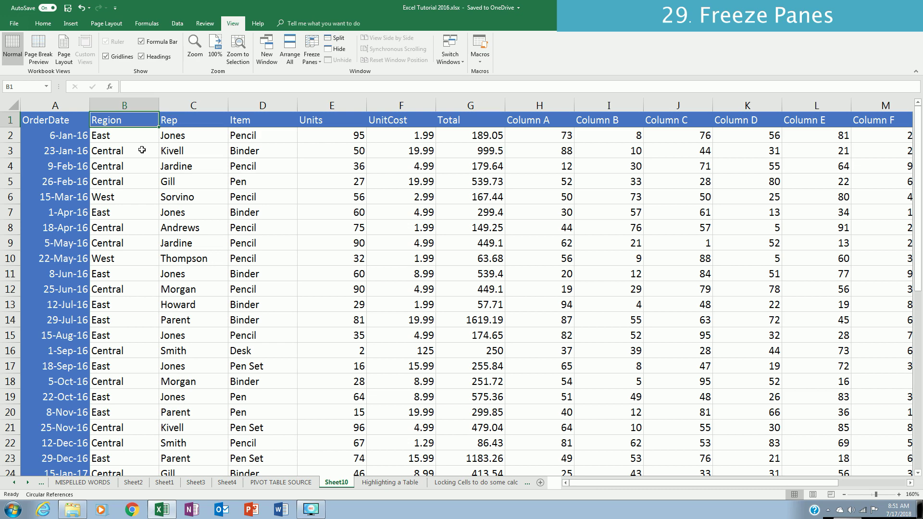
Move across row 2 of Sheet10 and back to A2 to examine whether the OrderDate column stays in view
{"action": "left_click", "coordinate": [141, 144]}
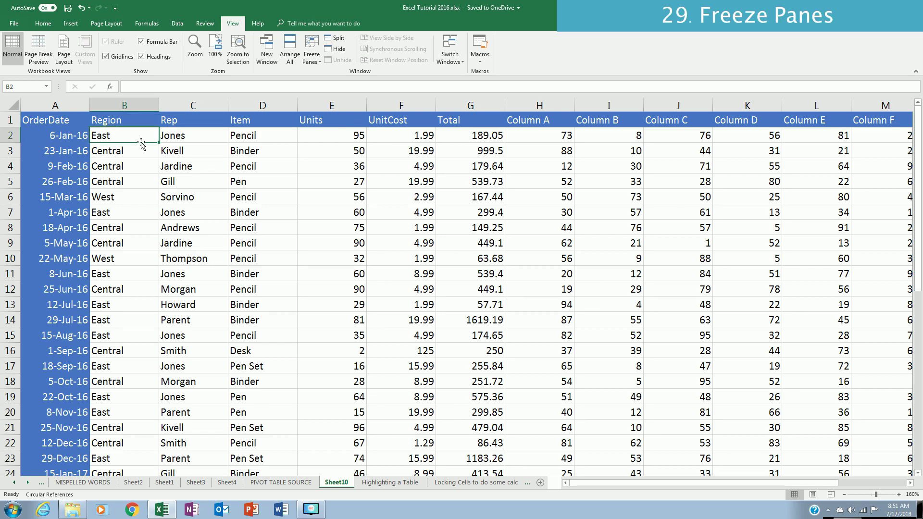
{"action": "key", "text": "Right"}
{"action": "key", "text": "Right"}
{"action": "key", "text": "Right"}
{"action": "key", "text": "Right"}
{"action": "key", "text": "Right"}
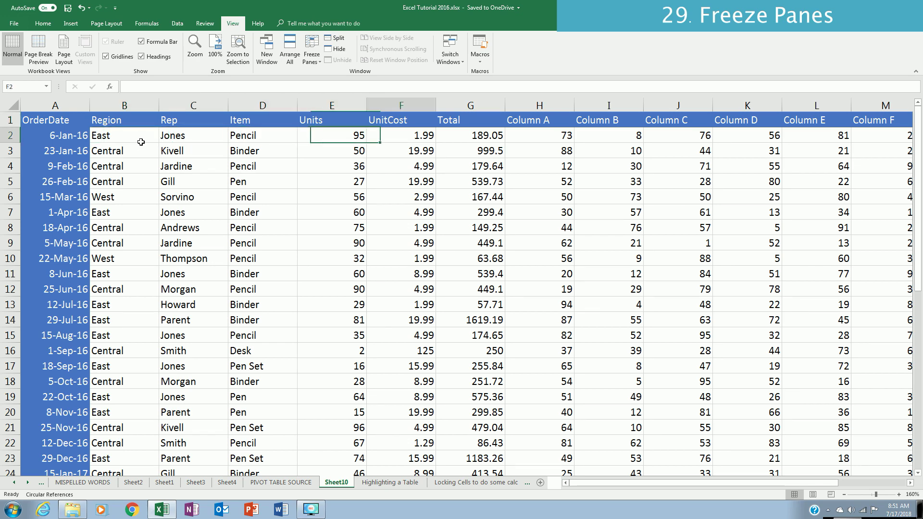
{"action": "key", "text": "Right"}
{"action": "key", "text": "Right"}
{"action": "key", "text": "Right"}
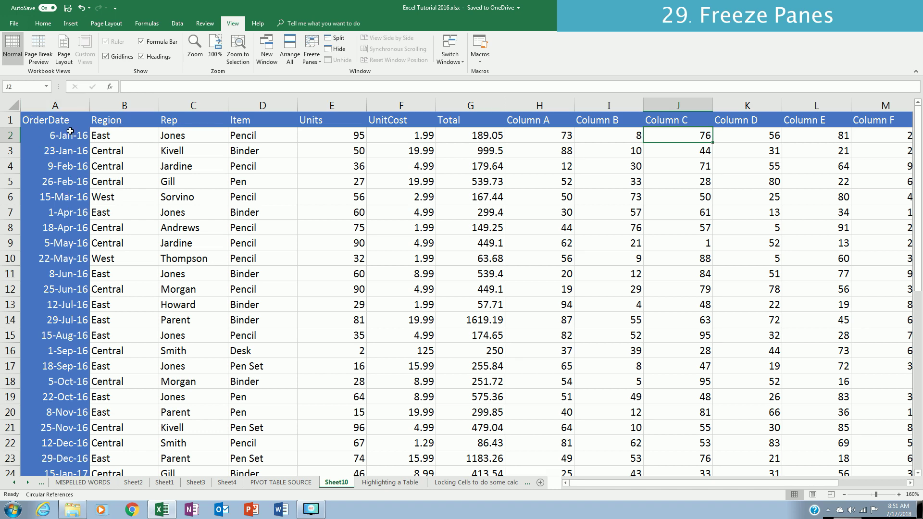
{"action": "key", "text": "Right"}
{"action": "key", "text": "Right"}
{"action": "key", "text": "Right"}
{"action": "key", "text": "Right"}
{"action": "key", "text": "Right"}
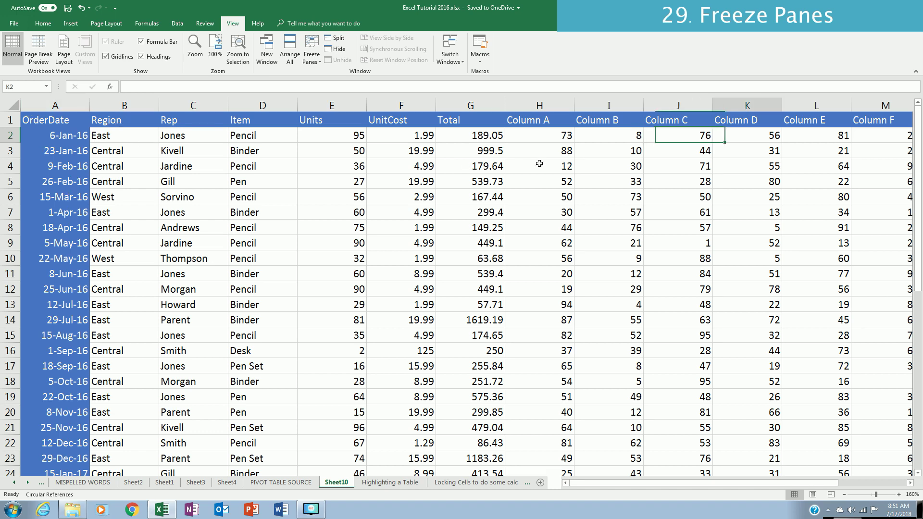
{"action": "key", "text": "Home"}
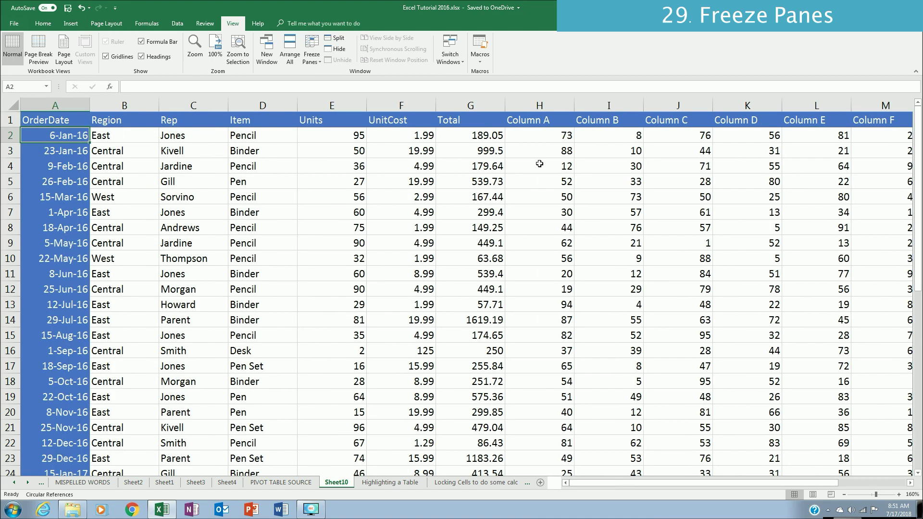
Page down through the order data and return to A2 to examine whether the header row stays in view
{"action": "key", "text": "Page_Down"}
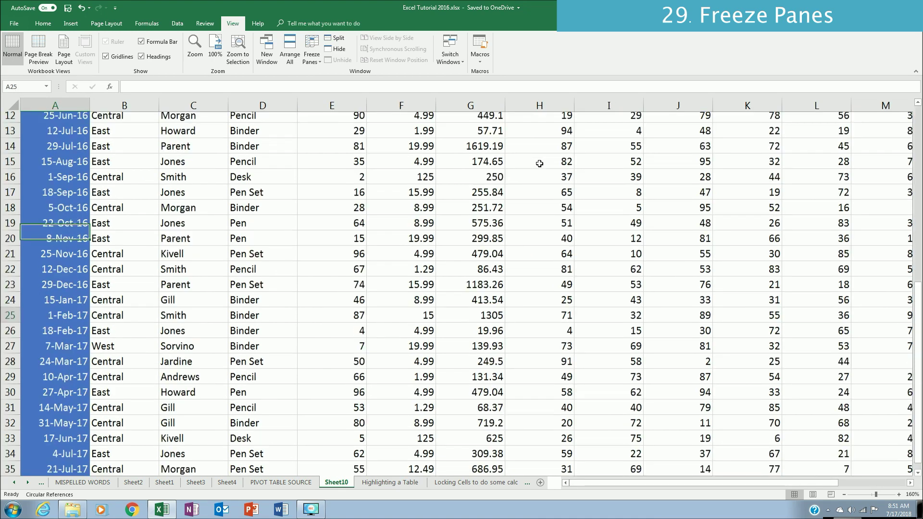
{"action": "key", "text": "Up"}
{"action": "key", "text": "Up"}
{"action": "key", "text": "Up"}
{"action": "key", "text": "Up"}
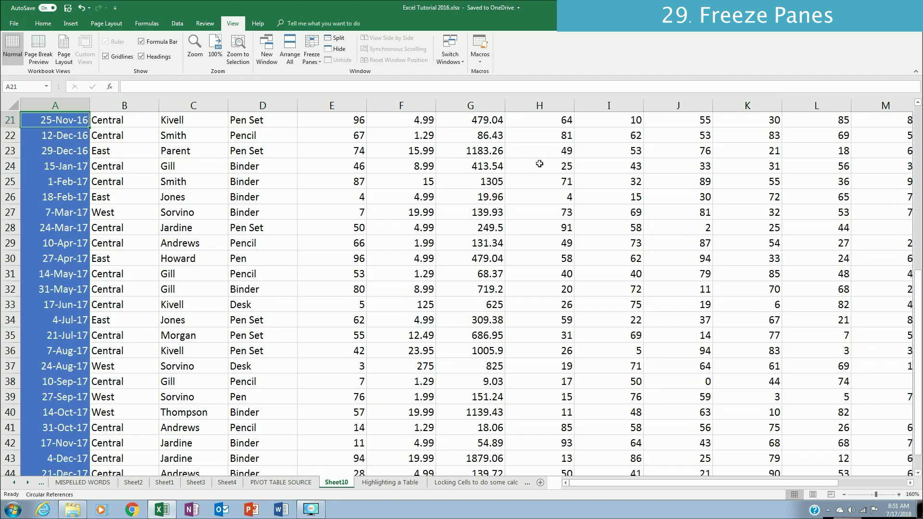
{"action": "key", "text": "Up"}
{"action": "key", "text": "Up"}
{"action": "key", "text": "Up"}
{"action": "key", "text": "Up"}
{"action": "key", "text": "Up"}
{"action": "key", "text": "Up"}
{"action": "key", "text": "Up"}
{"action": "key", "text": "Up"}
{"action": "key", "text": "Up"}
{"action": "key", "text": "Up"}
{"action": "key", "text": "Up"}
{"action": "key", "text": "Up"}
{"action": "key", "text": "Up"}
{"action": "key", "text": "Up"}
{"action": "key", "text": "Up"}
{"action": "key", "text": "Up"}
{"action": "key", "text": "Up"}
{"action": "key", "text": "Up"}
{"action": "key", "text": "Up"}
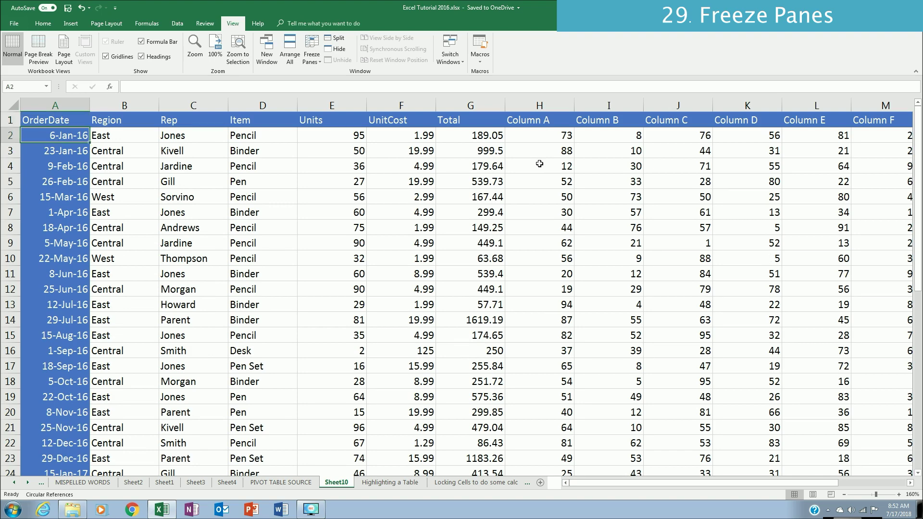
Freeze the header row and the OrderDate column using Freeze Panes at cell B2
{"action": "key", "text": "Right"}
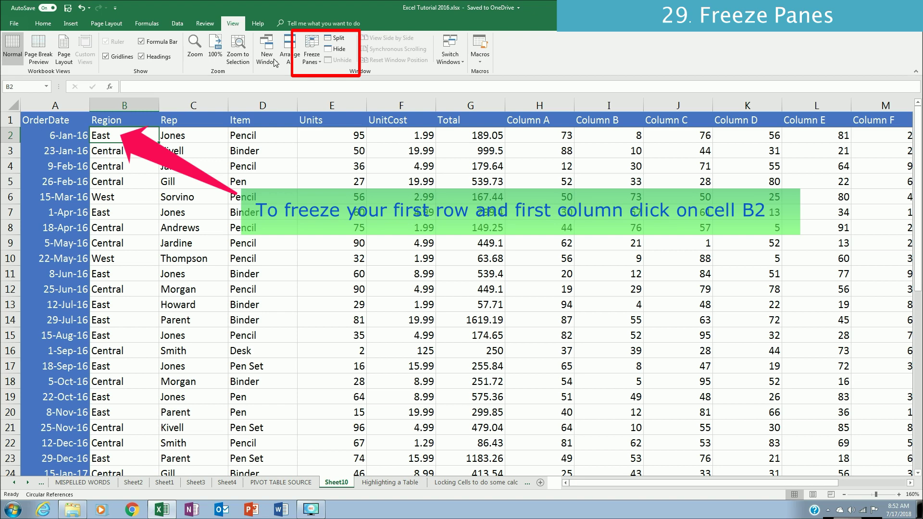
{"action": "left_click", "coordinate": [315, 56]}
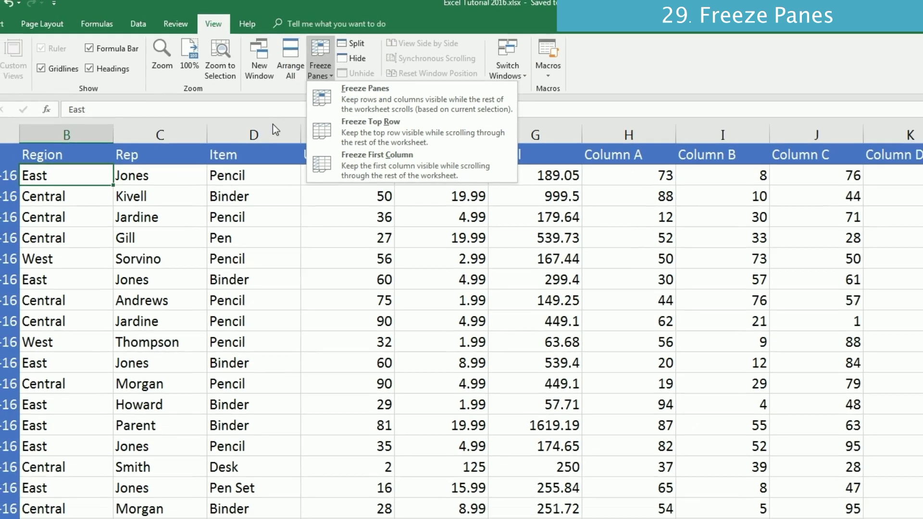
{"action": "left_click", "coordinate": [58, 184]}
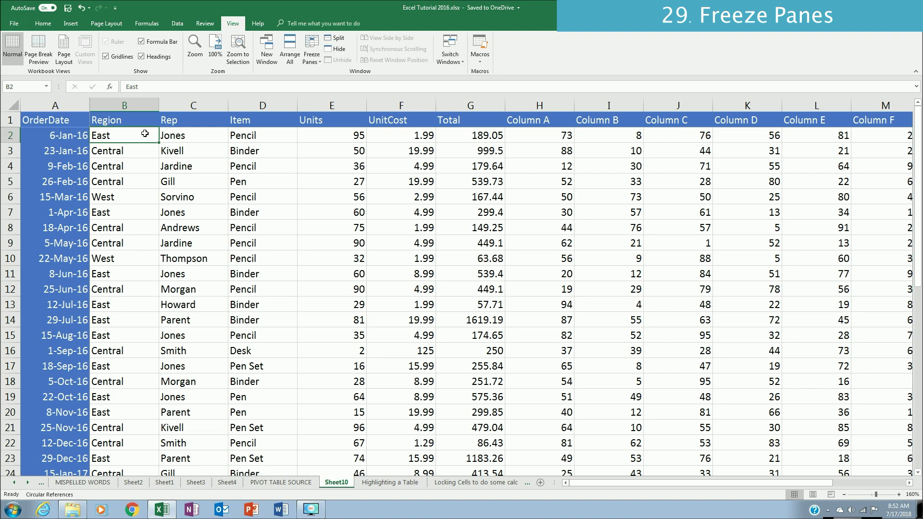
Move across row 2 past Column F and return to B2 to examine whether the OrderDate column stays in view
{"action": "key", "text": "Right"}
{"action": "key", "text": "Right"}
{"action": "key", "text": "Right"}
{"action": "key", "text": "Right"}
{"action": "key", "text": "Right"}
{"action": "key", "text": "Right"}
{"action": "key", "text": "Right"}
{"action": "key", "text": "Right"}
{"action": "key", "text": "Right"}
{"action": "key", "text": "Right"}
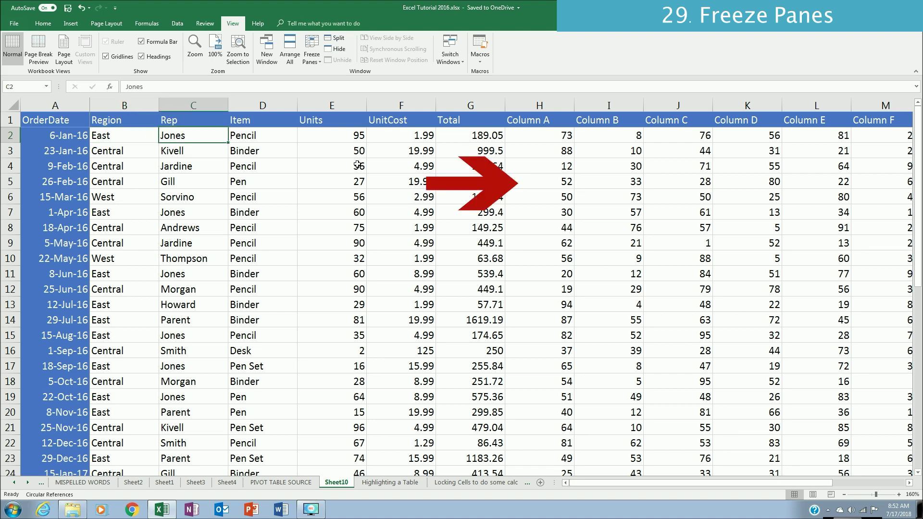
{"action": "key", "text": "Right"}
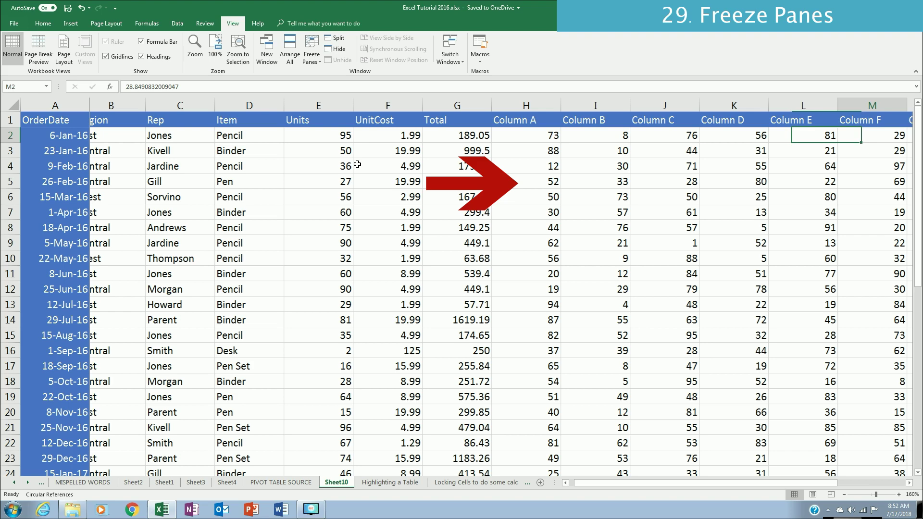
{"action": "key", "text": "Right"}
{"action": "key", "text": "Right"}
{"action": "key", "text": "Right"}
{"action": "key", "text": "Right"}
{"action": "key", "text": "Right"}
{"action": "key", "text": "Right"}
{"action": "key", "text": "Home"}
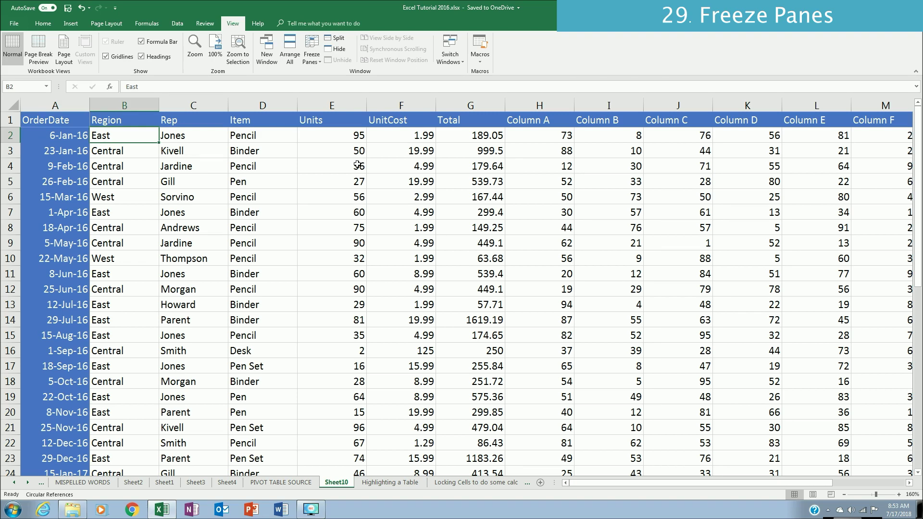
Page down beyond the order data and return to the header row to examine whether row 1 stays in view
{"action": "key", "text": "Page_Down"}
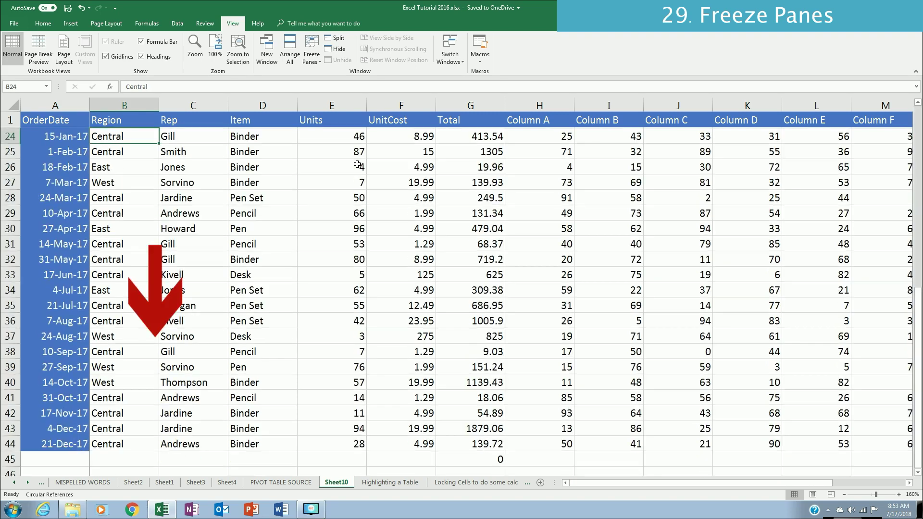
{"action": "key", "text": "Page_Down"}
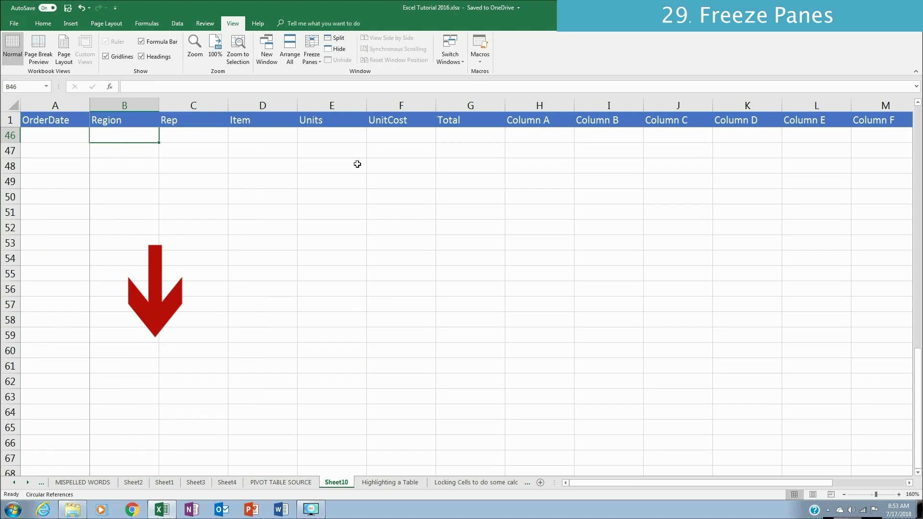
{"action": "key", "text": "Page_Up"}
{"action": "key", "text": "Page_Up"}
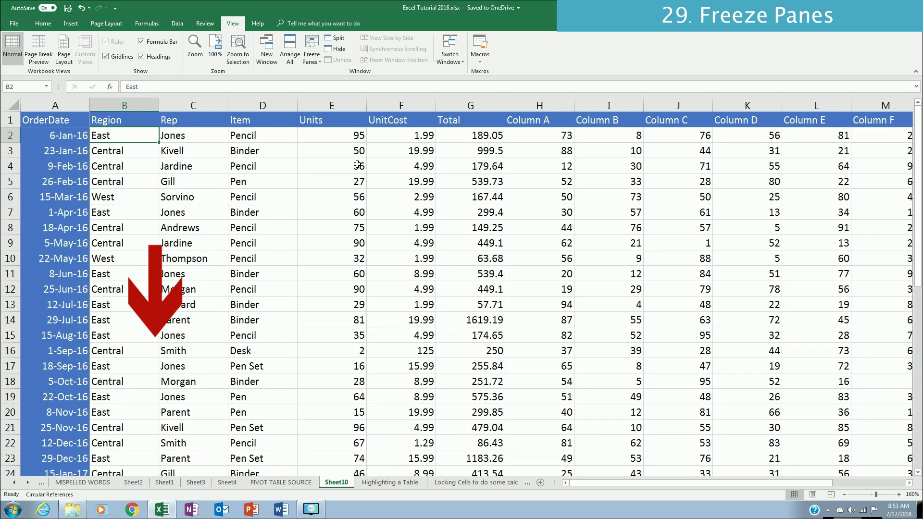
{"action": "key", "text": "Up"}
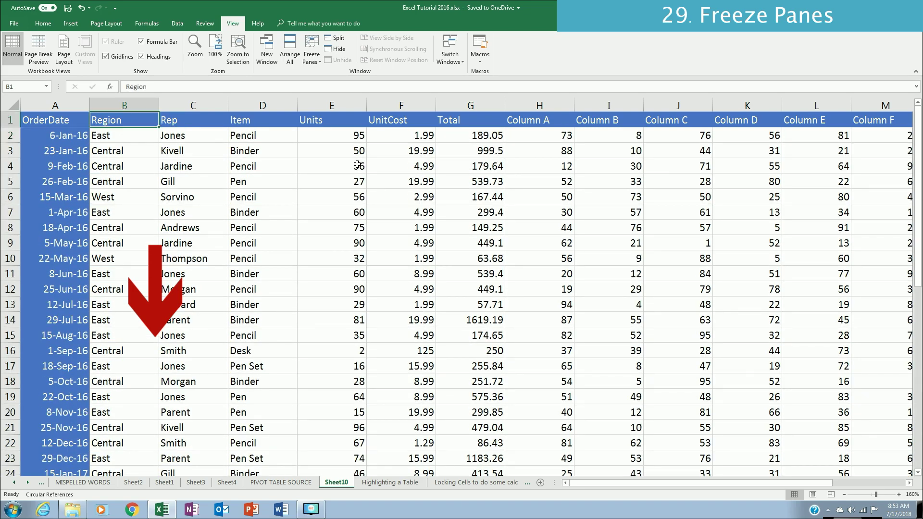
Freeze only the OrderDate column using Freeze First Column
{"action": "key", "text": "Down"}
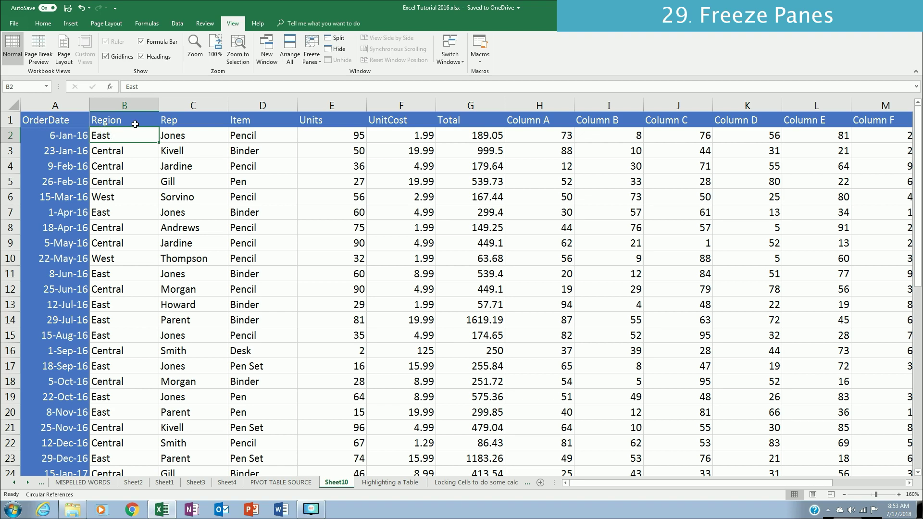
{"action": "left_click", "coordinate": [318, 67]}
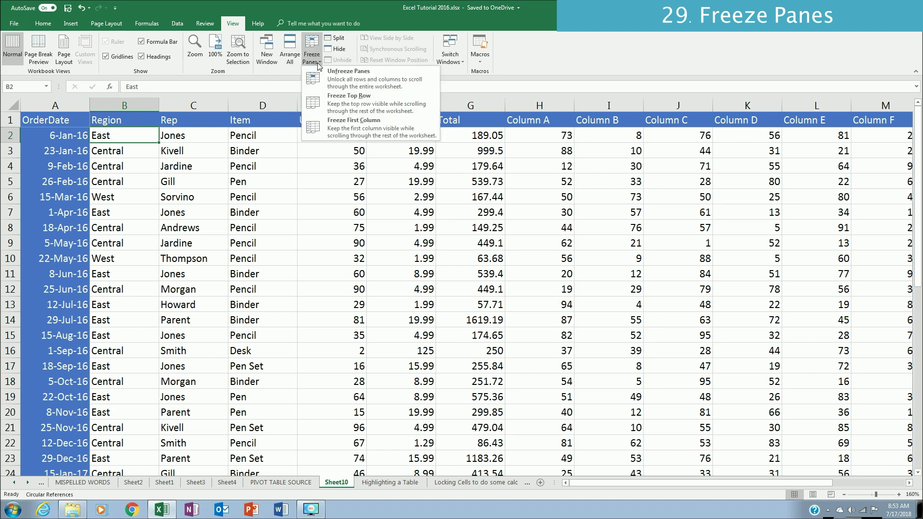
{"action": "left_click", "coordinate": [346, 125]}
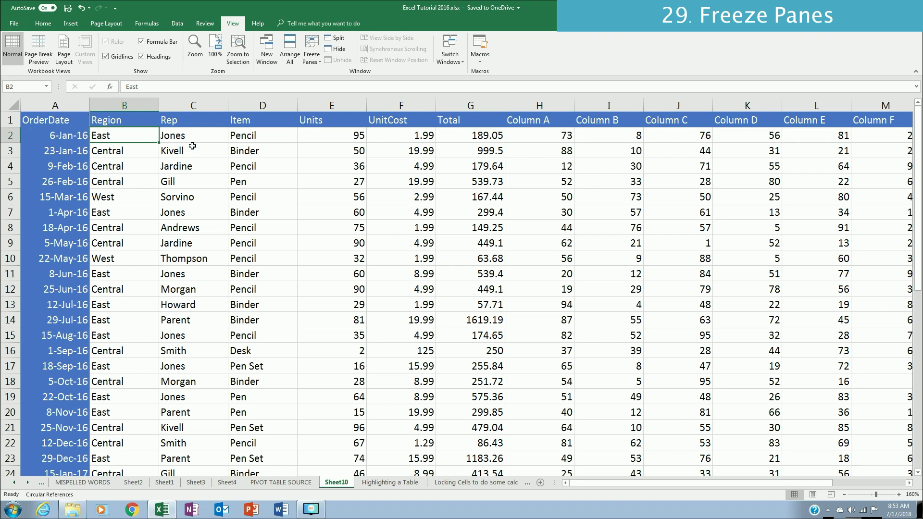
Move across row 2, then page down and return to B2 to examine how the sheet scrolls with the first column frozen
{"action": "key", "text": "Right"}
{"action": "key", "text": "Right"}
{"action": "key", "text": "Right"}
{"action": "key", "text": "Right"}
{"action": "key", "text": "Right"}
{"action": "key", "text": "Right"}
{"action": "key", "text": "Right"}
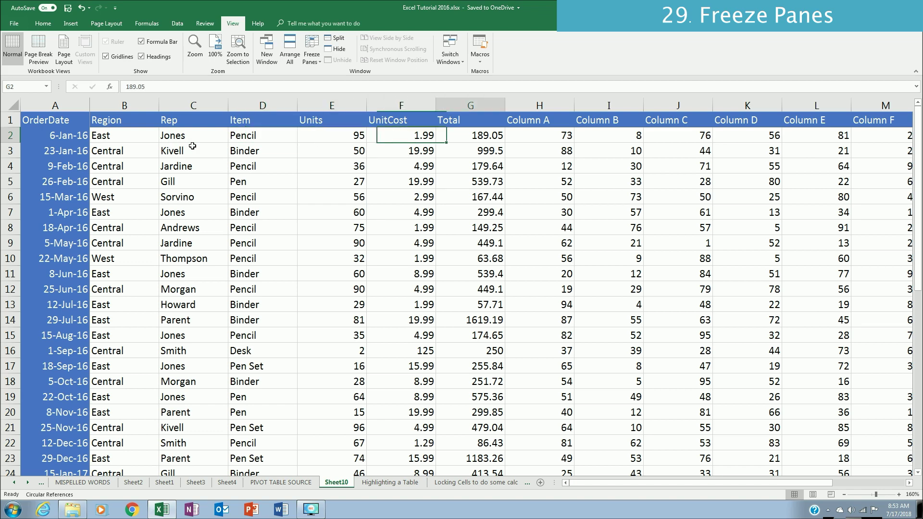
{"action": "key", "text": "Right"}
{"action": "key", "text": "Right"}
{"action": "key", "text": "Right"}
{"action": "key", "text": "Right"}
{"action": "key", "text": "Right"}
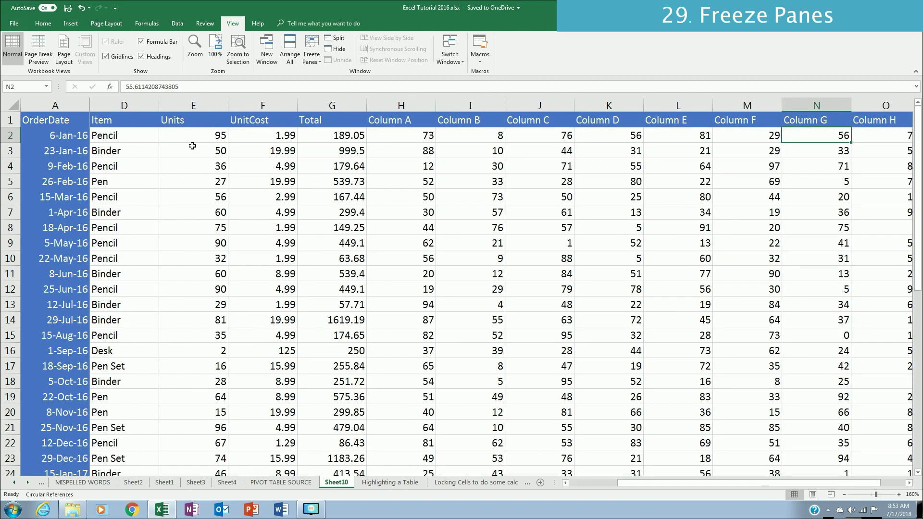
{"action": "key", "text": "Home"}
{"action": "key", "text": "Page_Down"}
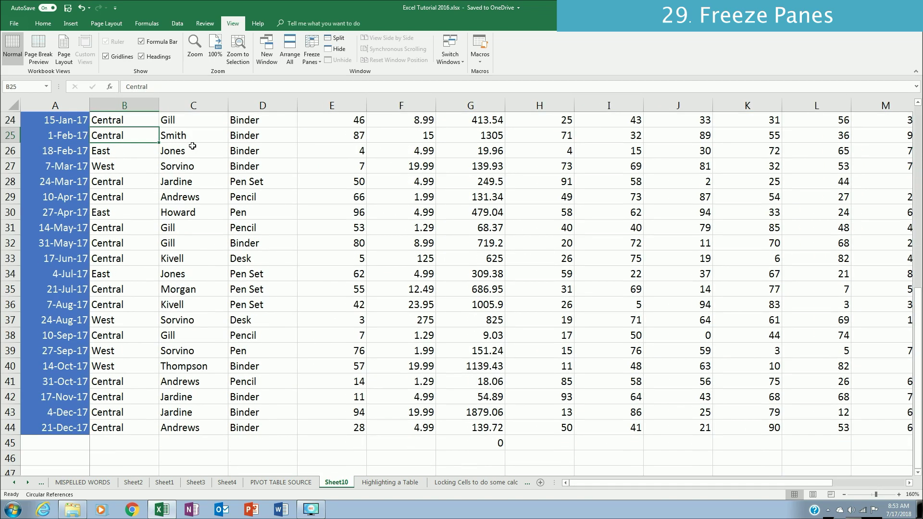
{"action": "key", "text": "Page_Up"}
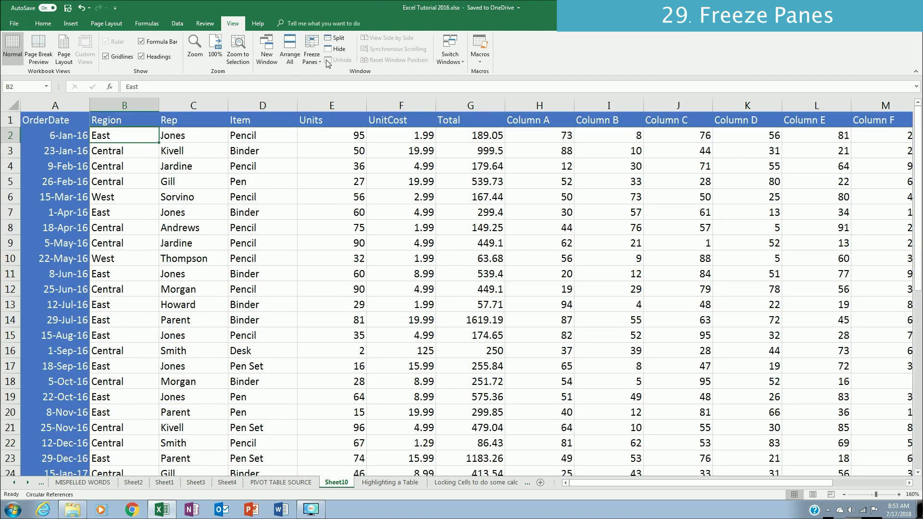
Freeze only the header row using Freeze Top Row
{"action": "left_click", "coordinate": [312, 61]}
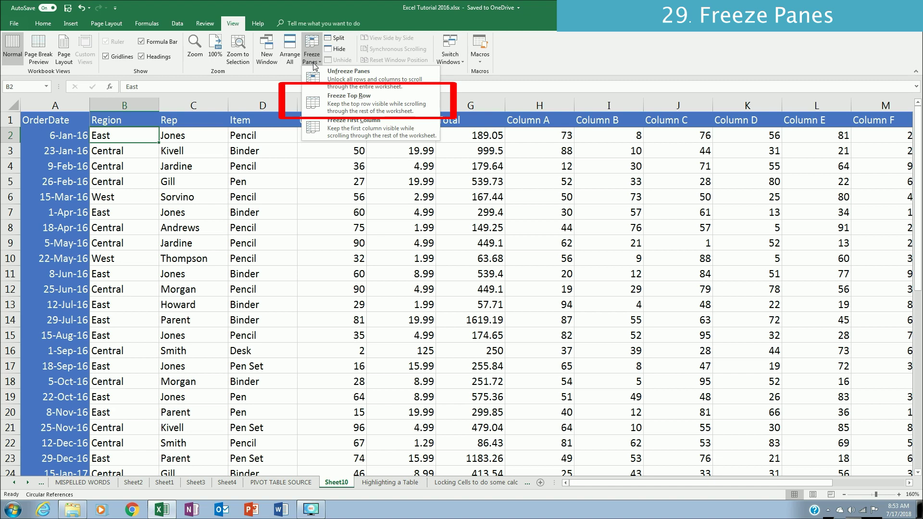
{"action": "left_click", "coordinate": [320, 102]}
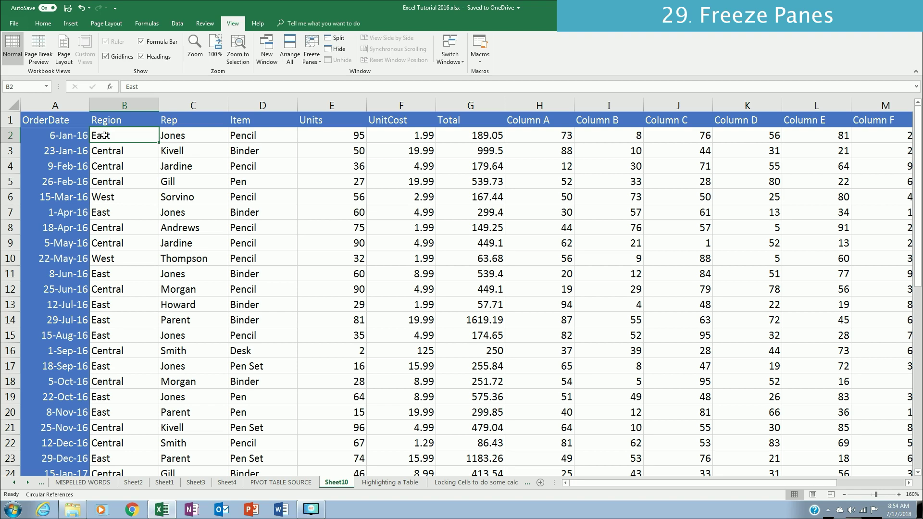
Page down and back, then move across row 2 and return to A2 to examine scrolling with the top row frozen
{"action": "key", "text": "Page_Down"}
{"action": "key", "text": "Page_Down"}
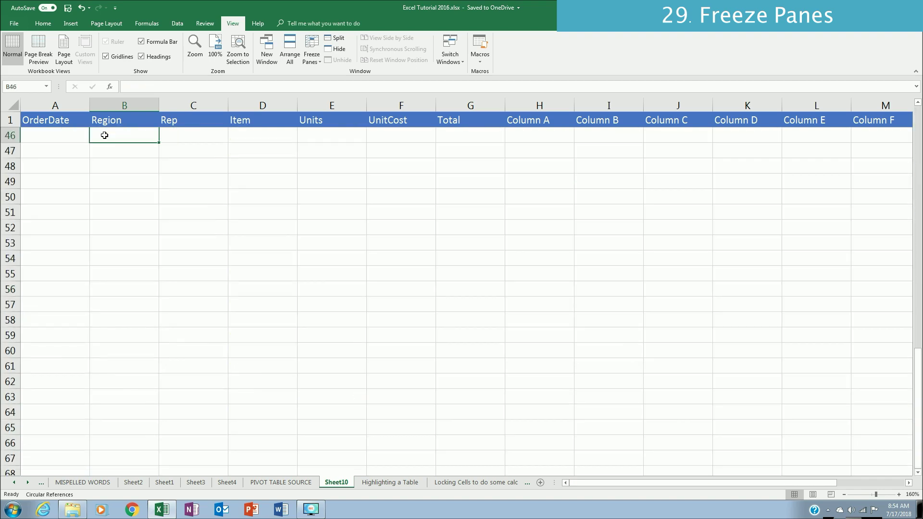
{"action": "key", "text": "Page_Up"}
{"action": "key", "text": "Page_Up"}
{"action": "key", "text": "Right"}
{"action": "key", "text": "Right"}
{"action": "key", "text": "Right"}
{"action": "key", "text": "Right"}
{"action": "key", "text": "Right"}
{"action": "key", "text": "Right"}
{"action": "key", "text": "Right"}
{"action": "key", "text": "Right"}
{"action": "key", "text": "Right"}
{"action": "key", "text": "Right"}
{"action": "key", "text": "Right"}
{"action": "key", "text": "Right"}
{"action": "key", "text": "Right"}
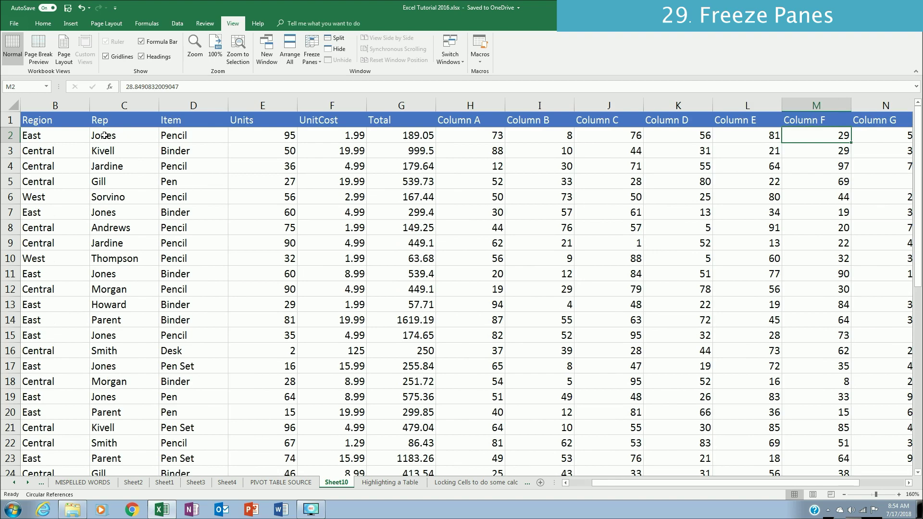
{"action": "key", "text": "Right"}
{"action": "key", "text": "Right"}
{"action": "key", "text": "Home"}
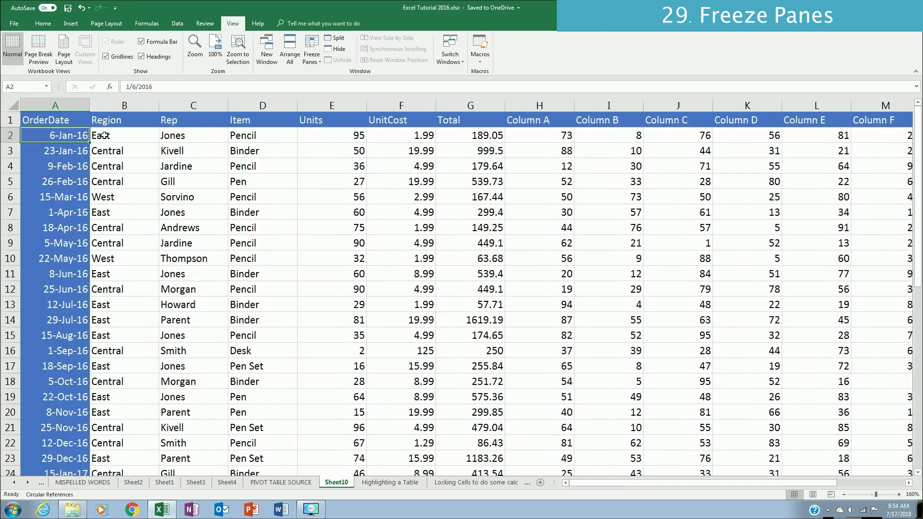
Unfreeze all panes on Sheet10
{"action": "key", "text": "Right"}
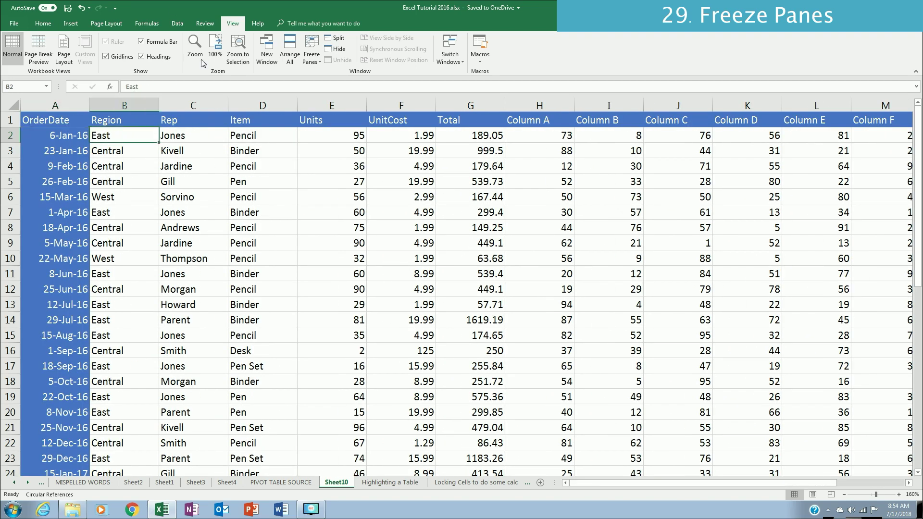
{"action": "left_click", "coordinate": [312, 61]}
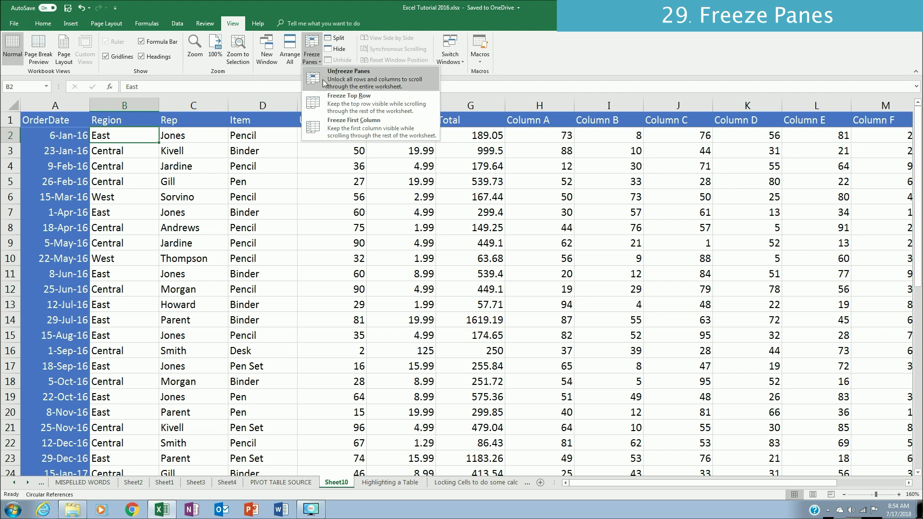
{"action": "left_click", "coordinate": [338, 86]}
Scroll down the order data and across to Column H, then return to A2 to examine scrolling without frozen panes
{"action": "scroll", "coordinate": [127, 158], "scroll_direction": "down", "scroll_amount": 8}
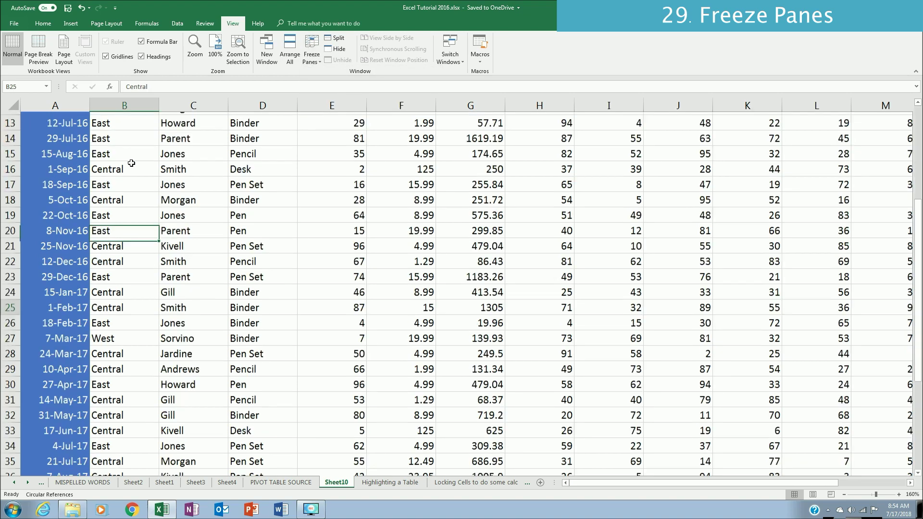
{"action": "scroll", "coordinate": [130, 161], "scroll_direction": "up", "scroll_amount": 8}
{"action": "key", "text": "Up"}
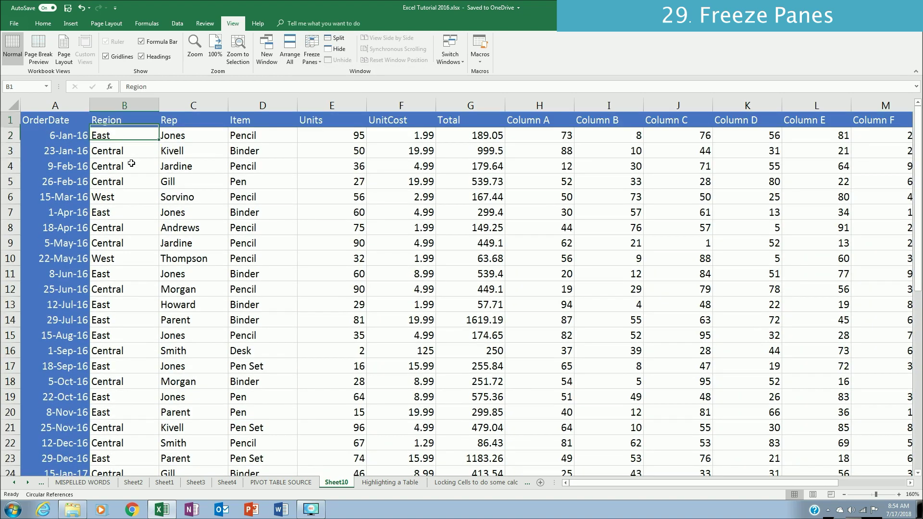
{"action": "key", "text": "ctrl+Right"}
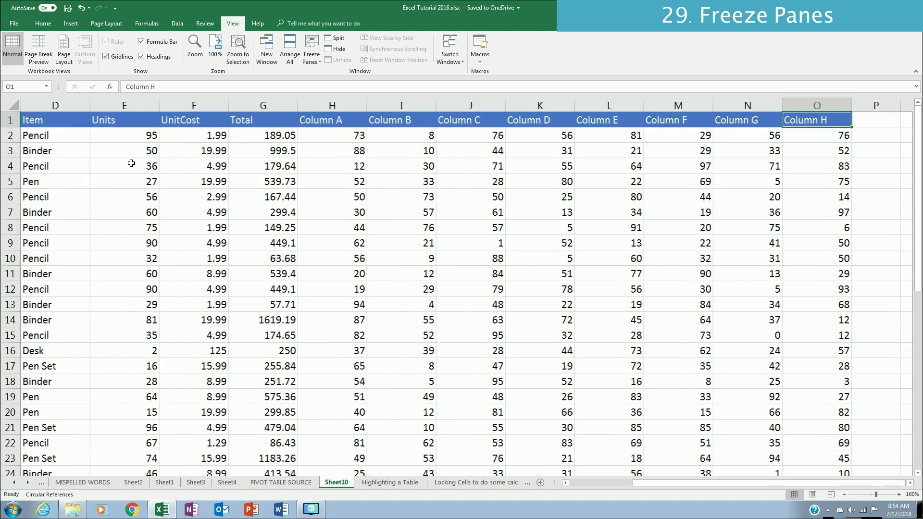
{"action": "key", "text": "Down"}
{"action": "key", "text": "Right"}
{"action": "key", "text": "ctrl+Left"}
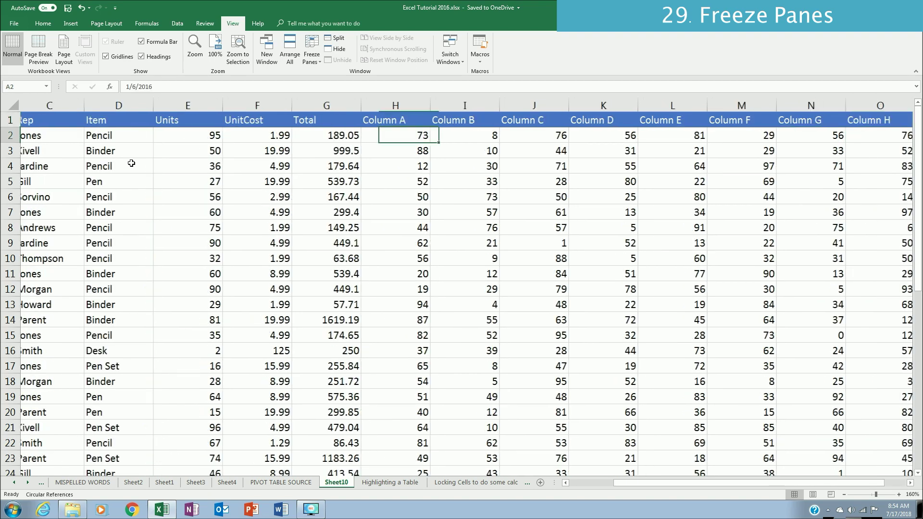
Freeze both the header row and the OrderDate column using Freeze Panes at cell B2
{"action": "key", "text": "Right"}
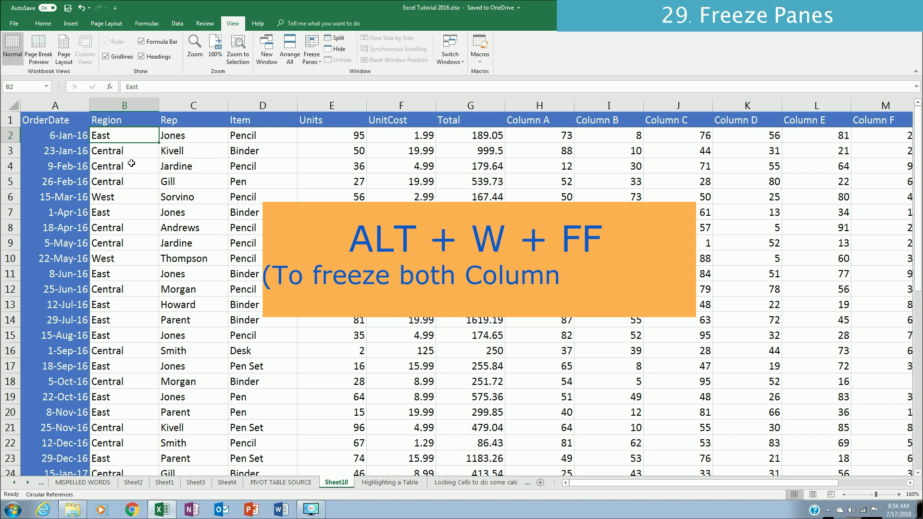
{"action": "key", "text": "alt+w"}
{"action": "key", "text": "f"}
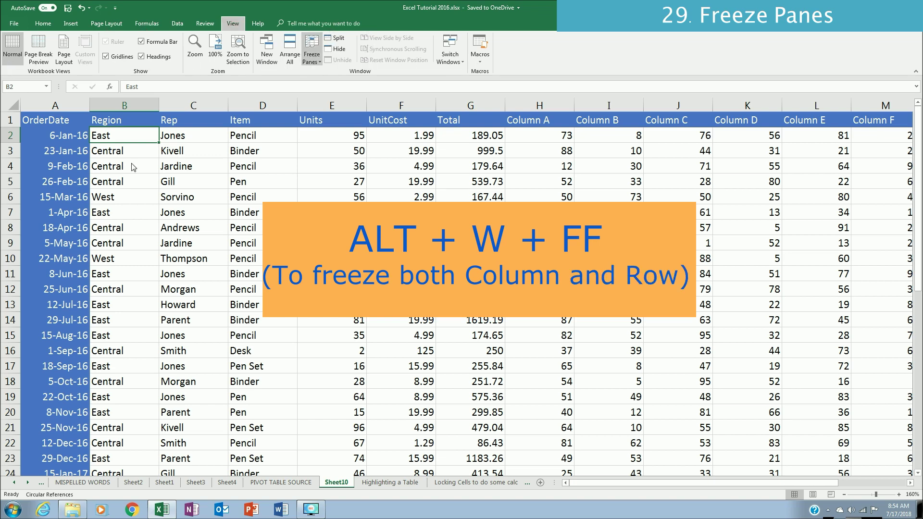
{"action": "key", "text": "f"}
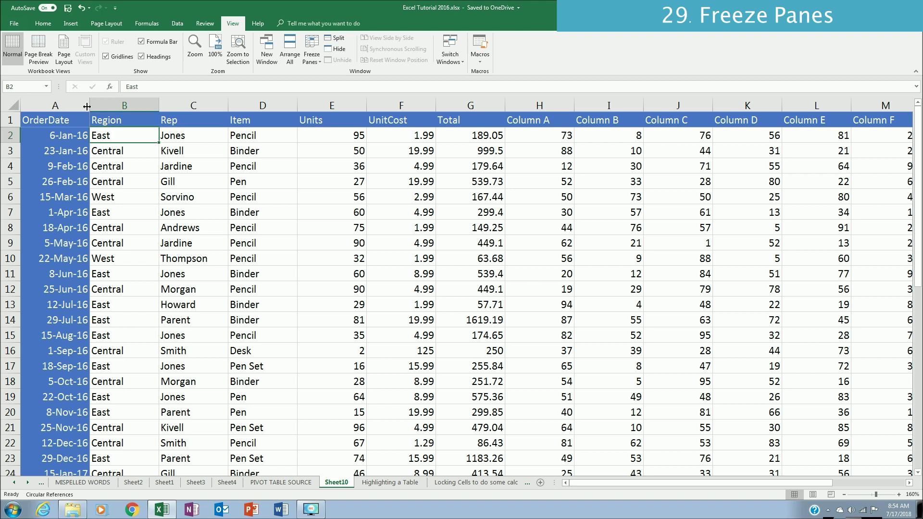
Scroll down through the order data and back up to B2 to examine whether the header row stays in view
{"action": "left_click", "coordinate": [137, 163]}
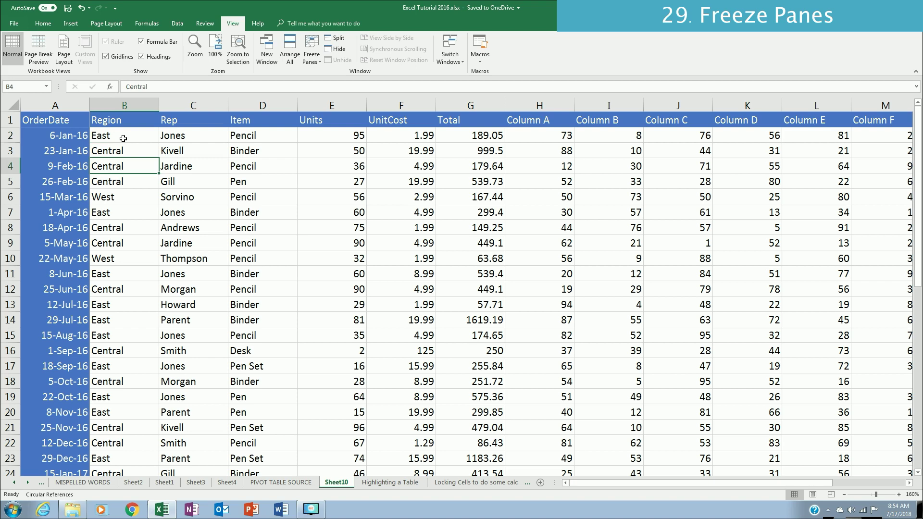
{"action": "left_click", "coordinate": [123, 138]}
{"action": "scroll", "coordinate": [123, 138], "scroll_direction": "down", "scroll_amount": 7}
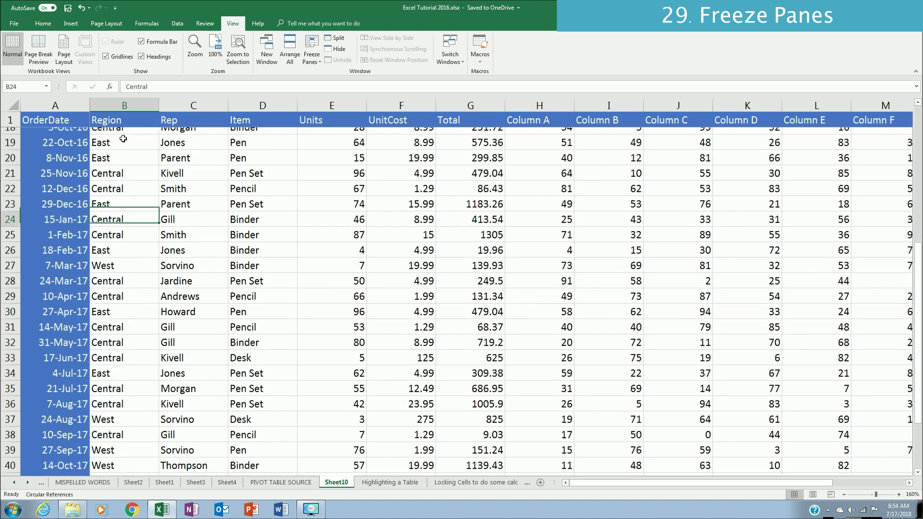
{"action": "left_click", "coordinate": [124, 138]}
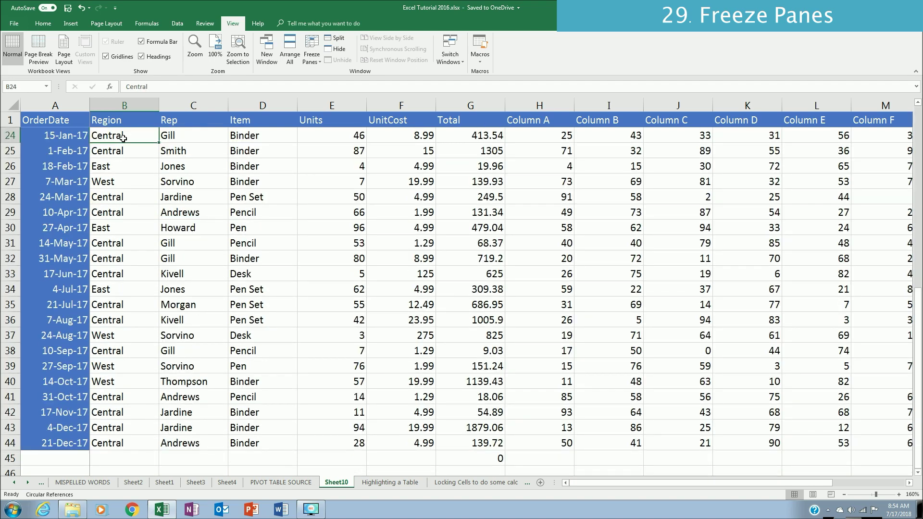
{"action": "scroll", "coordinate": [123, 139], "scroll_direction": "down", "scroll_amount": 7}
{"action": "scroll", "coordinate": [123, 138], "scroll_direction": "up", "scroll_amount": 15}
{"action": "left_click", "coordinate": [123, 138]}
Move across row 1 beyond Column H and return to B2 to examine whether the OrderDate column stays in view
{"action": "key", "text": "Up"}
{"action": "key", "text": "Right"}
{"action": "key", "text": "Right"}
{"action": "key", "text": "Right"}
{"action": "key", "text": "Right"}
{"action": "key", "text": "Right"}
{"action": "key", "text": "Right"}
{"action": "key", "text": "Right"}
{"action": "key", "text": "Right"}
{"action": "key", "text": "Right"}
{"action": "key", "text": "Right"}
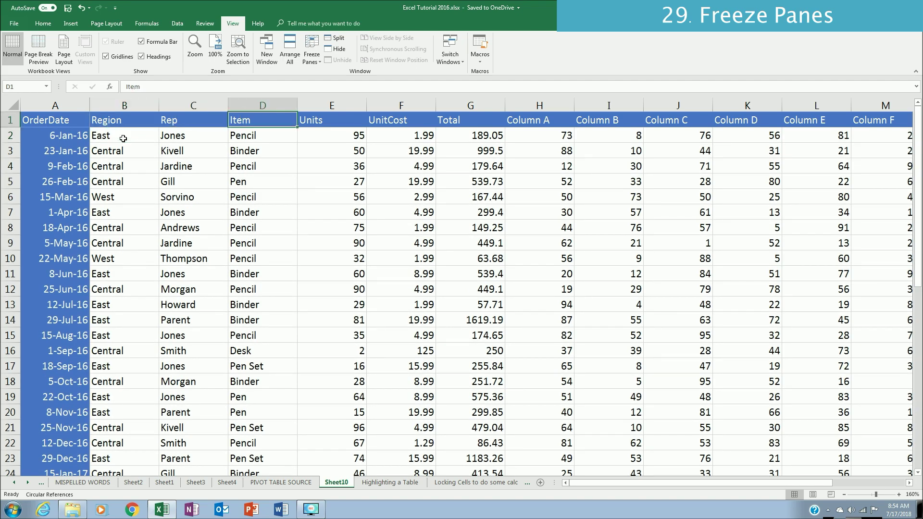
{"action": "key", "text": "Right"}
{"action": "key", "text": "Right"}
{"action": "key", "text": "Right"}
{"action": "key", "text": "Right"}
{"action": "key", "text": "Right"}
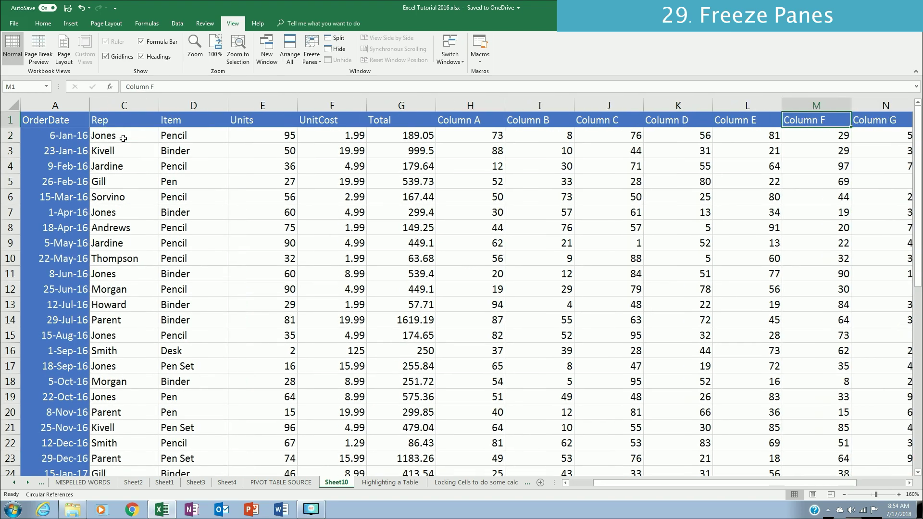
{"action": "key", "text": "ctrl+Home"}
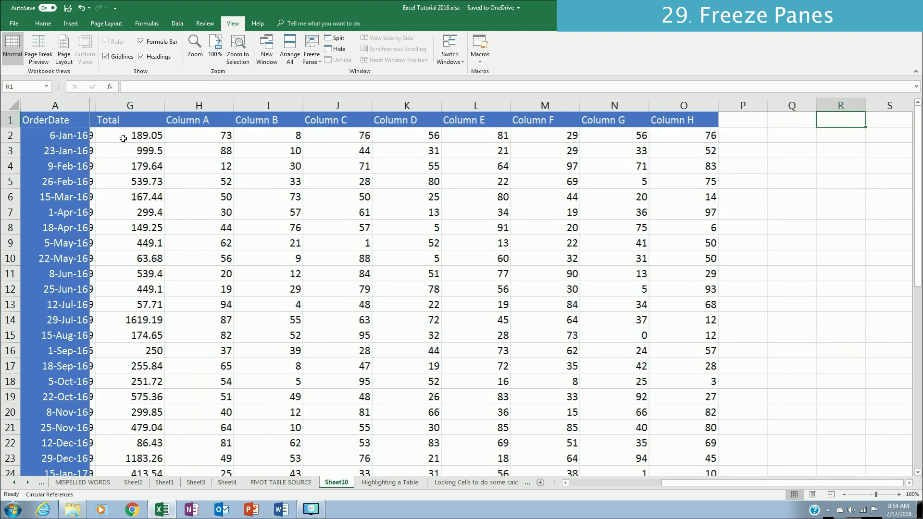
{"action": "left_click", "coordinate": [123, 139]}
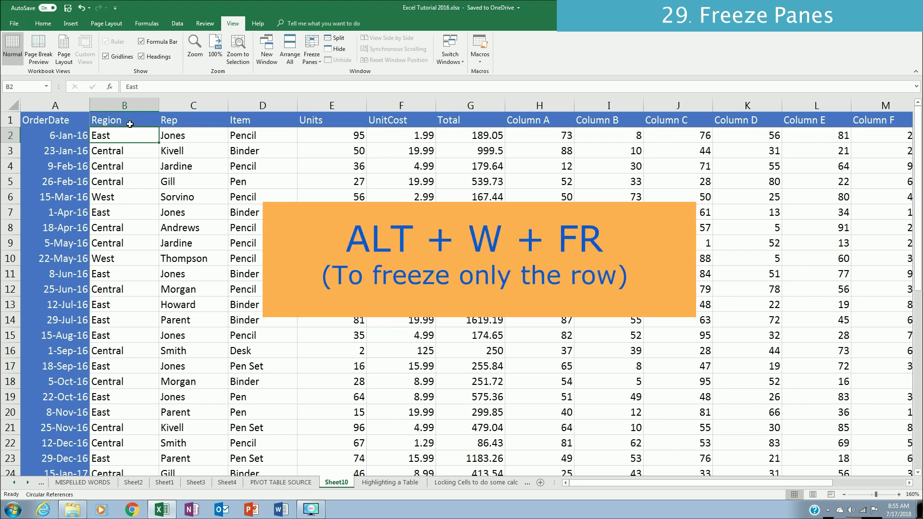
Freeze only the top header row of the order data using Freeze Top Row
{"action": "key", "text": "alt+w"}
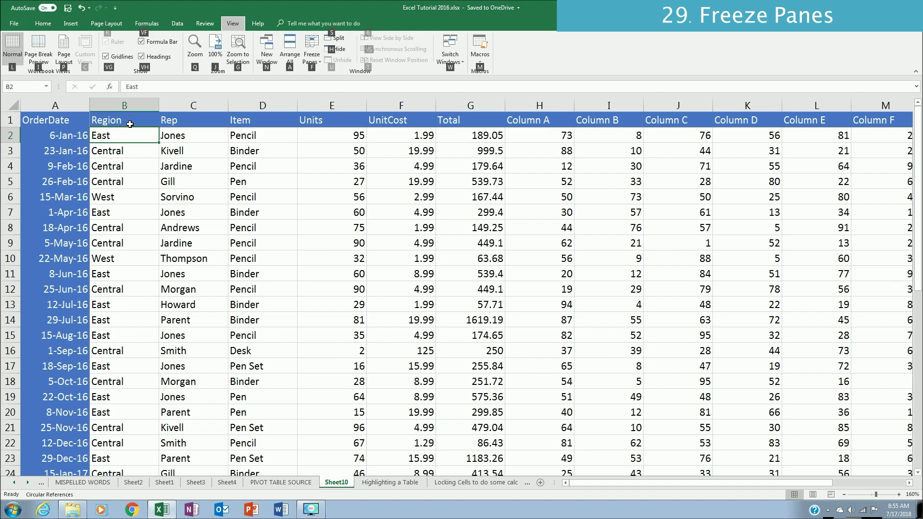
{"action": "key", "text": "f"}
{"action": "key", "text": "r"}
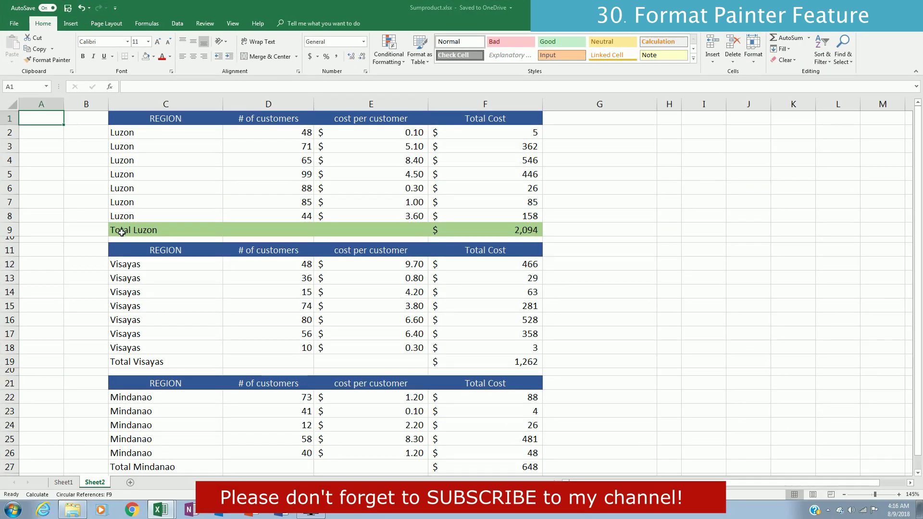
Copy the Total Luzon row's green formatting onto the Total Visayas and Total Mindanao rows with Format Painter kept active for multiple uses
{"action": "left_click_drag", "start_coordinate": [122, 232], "coordinate": [520, 236]}
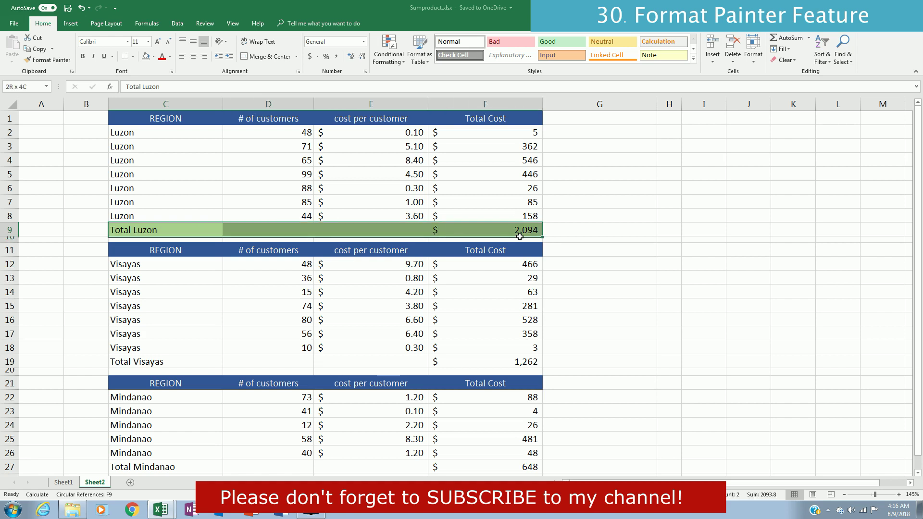
{"action": "double_click", "coordinate": [54, 64]}
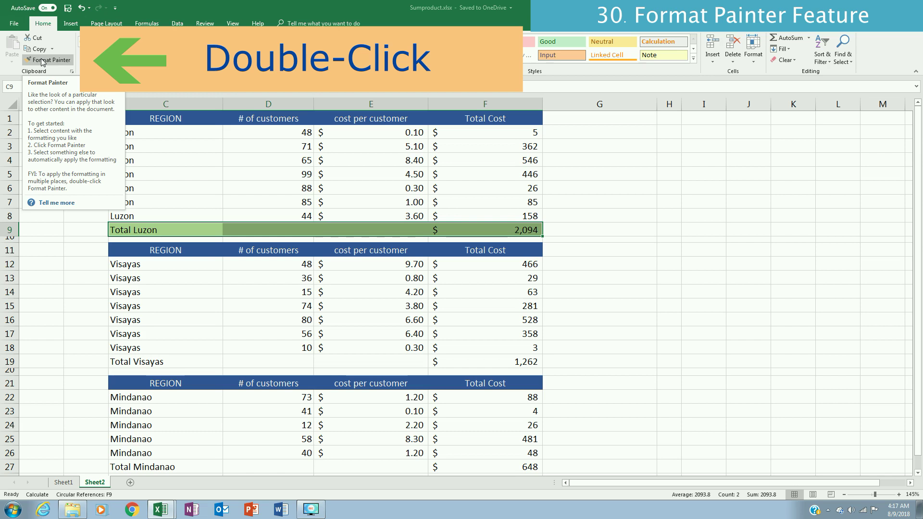
{"action": "double_click", "coordinate": [42, 61]}
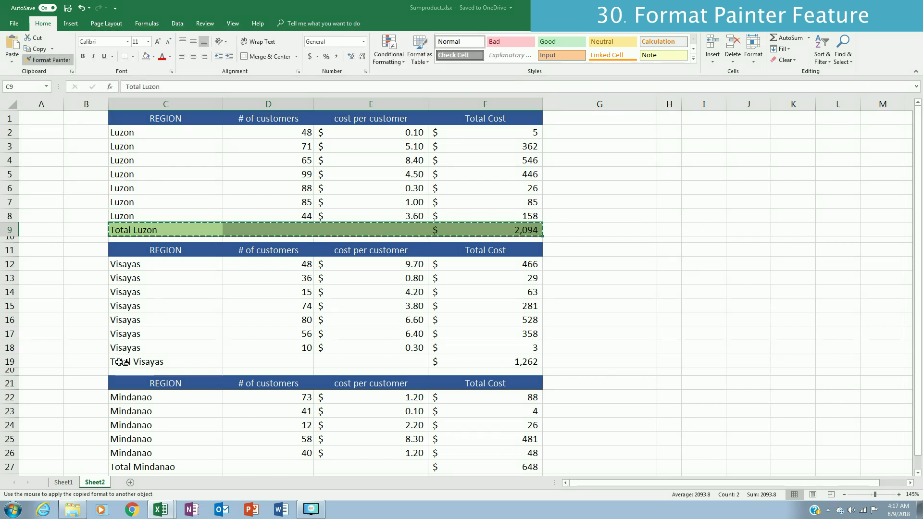
{"action": "left_click", "coordinate": [122, 361]}
{"action": "left_click", "coordinate": [127, 466]}
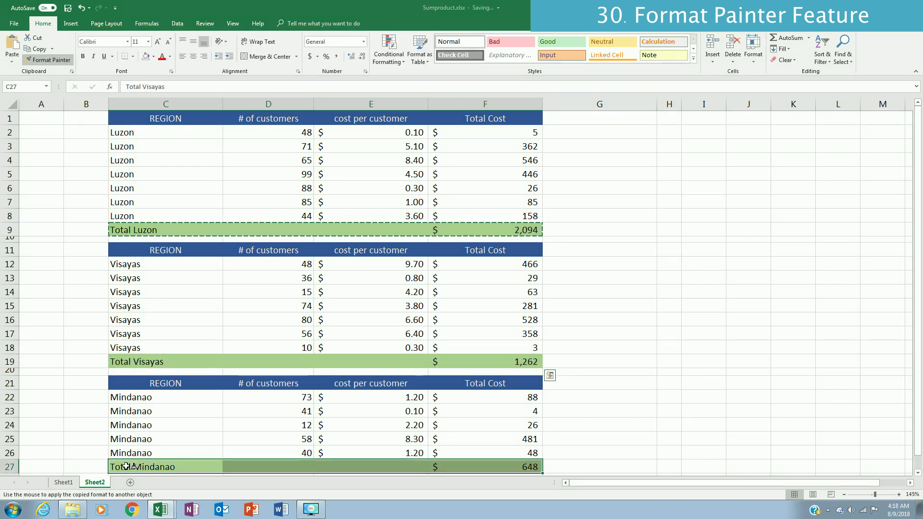
{"action": "key", "text": "Escape"}
{"action": "left_click", "coordinate": [58, 122]}
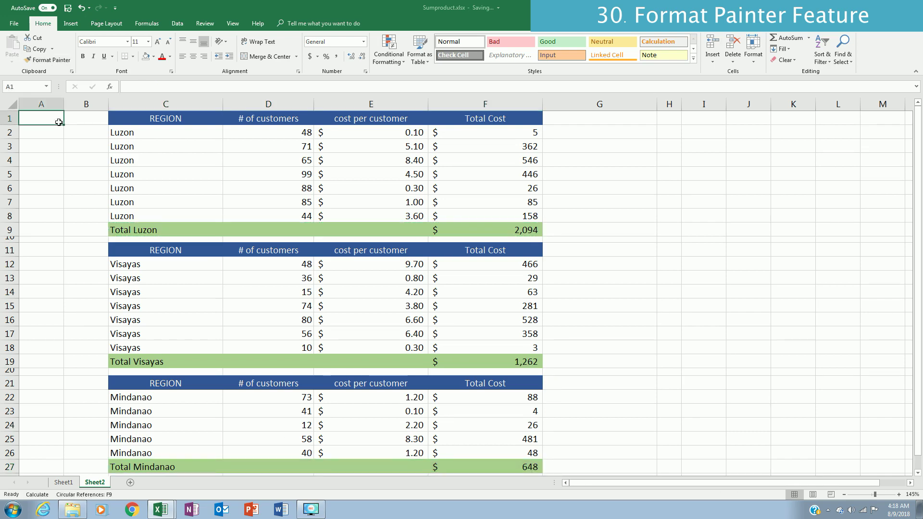